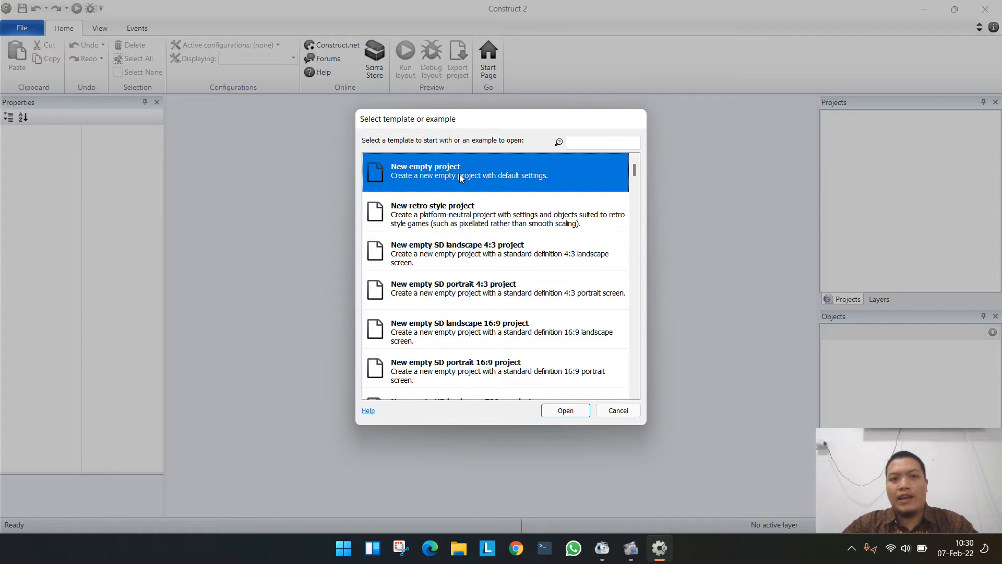
- Create a new empty project with default settings
double_click(460, 176)
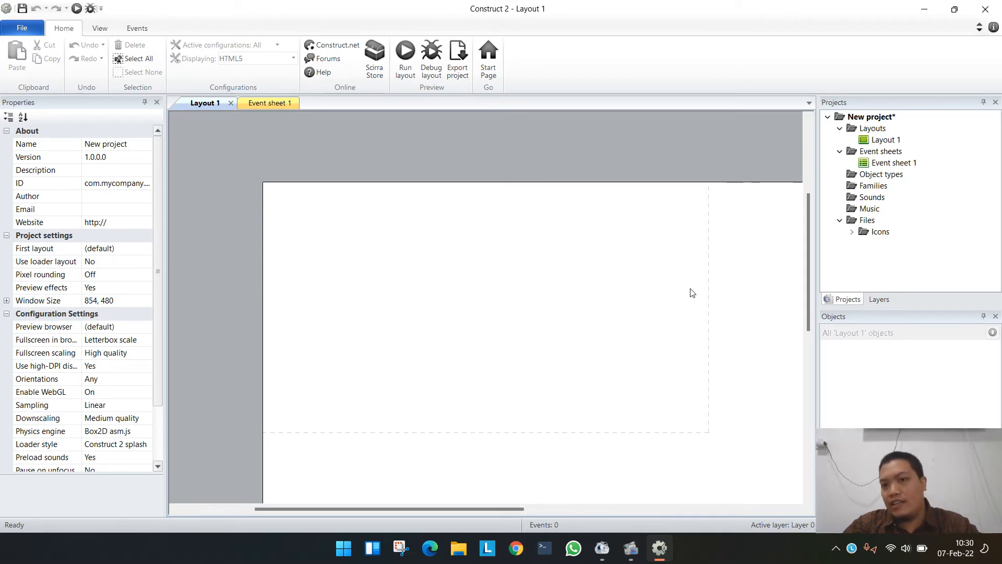
ctrl+scroll(690, 292, down, 2)
middle_drag(720, 389, 564, 290)
ctrl+scroll(564, 290, down, 1)
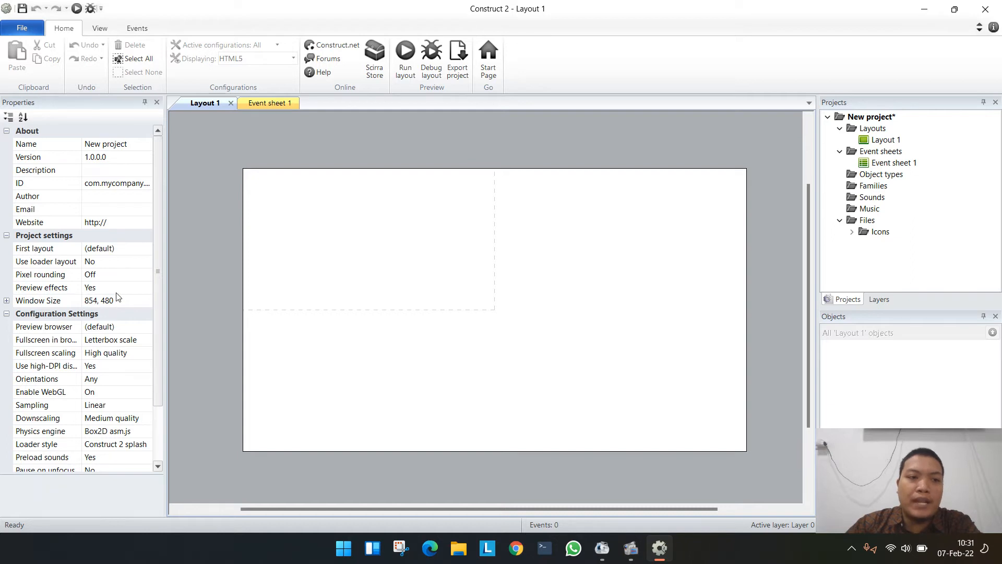
- Set the Layout 1 size to 854, 480 pixels
click(454, 263)
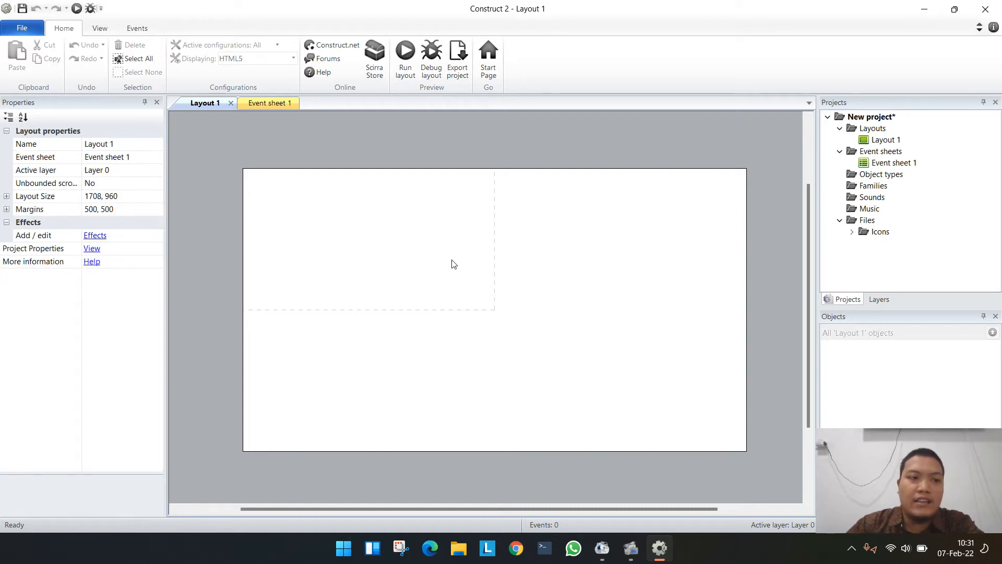
click(129, 197)
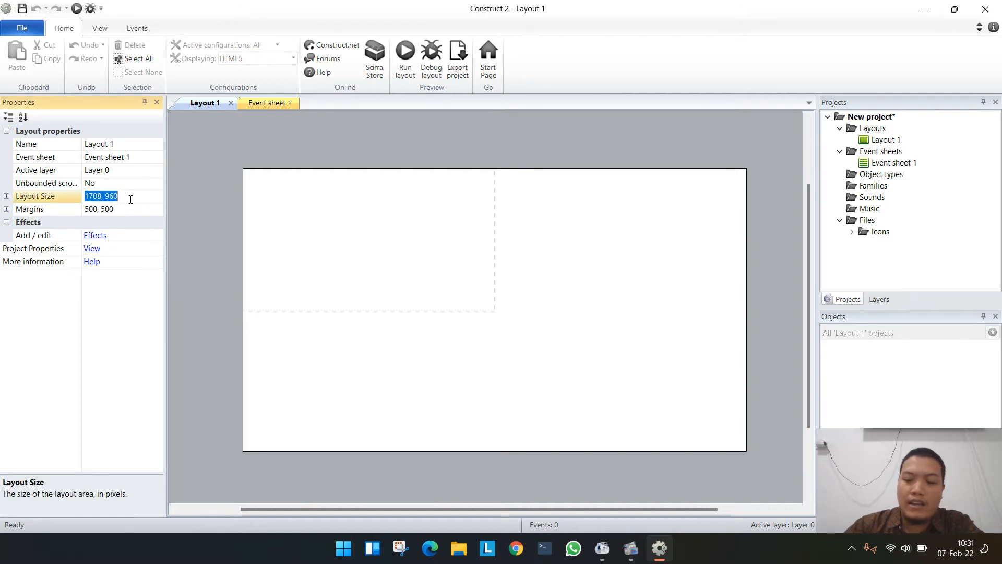
text(854)
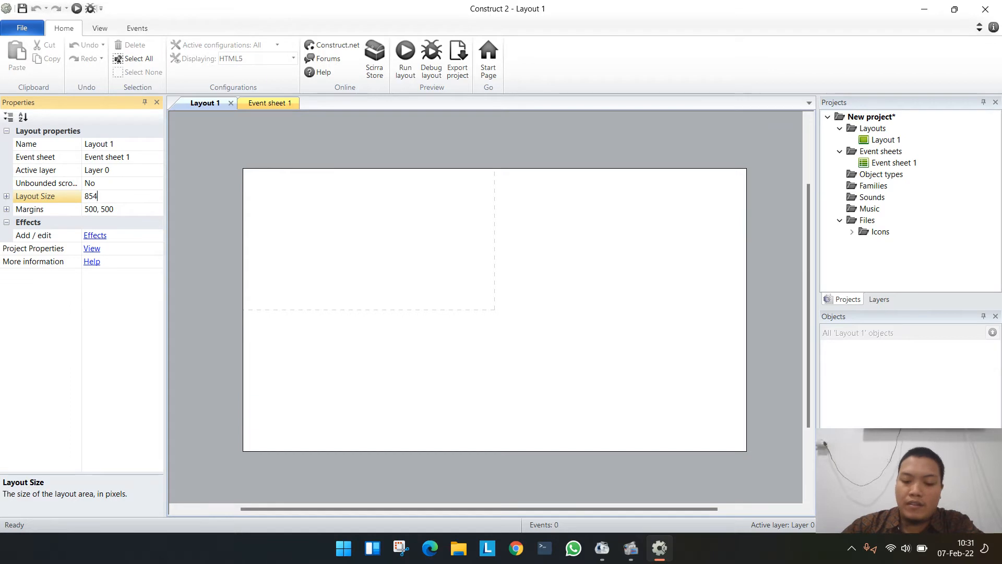
text(,480)
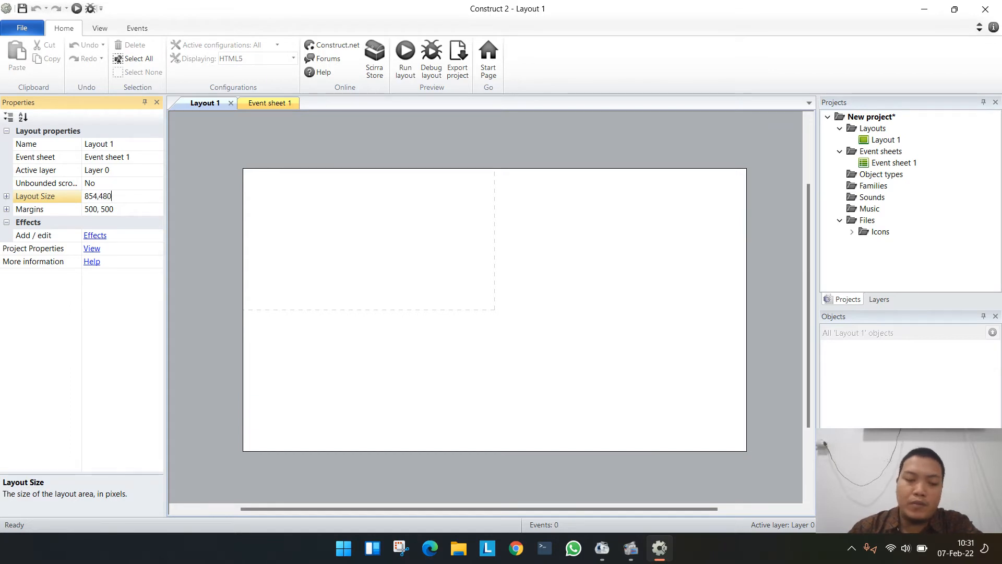
key(Return)
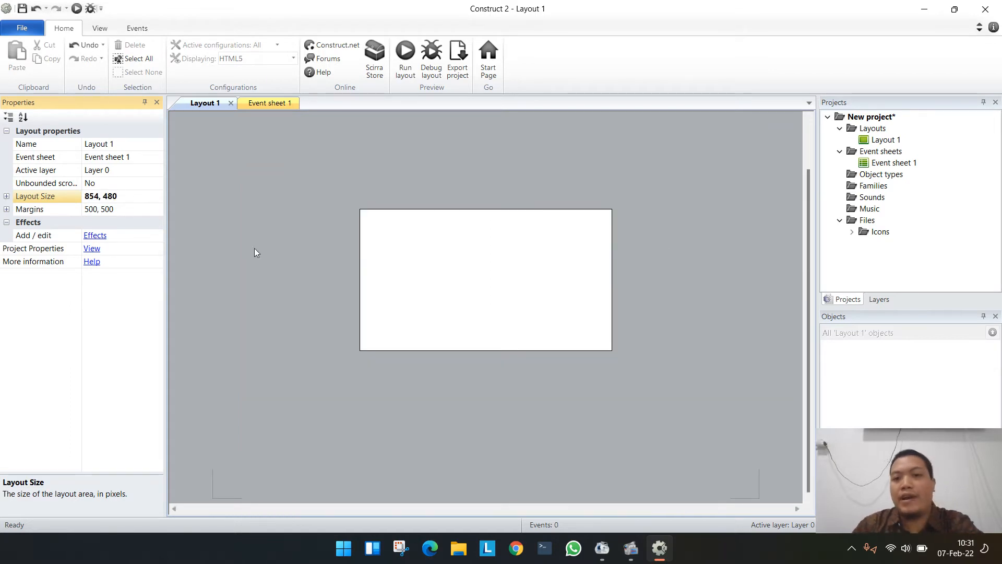
scroll(453, 344, up, 1)
scroll(466, 347, down, 1)
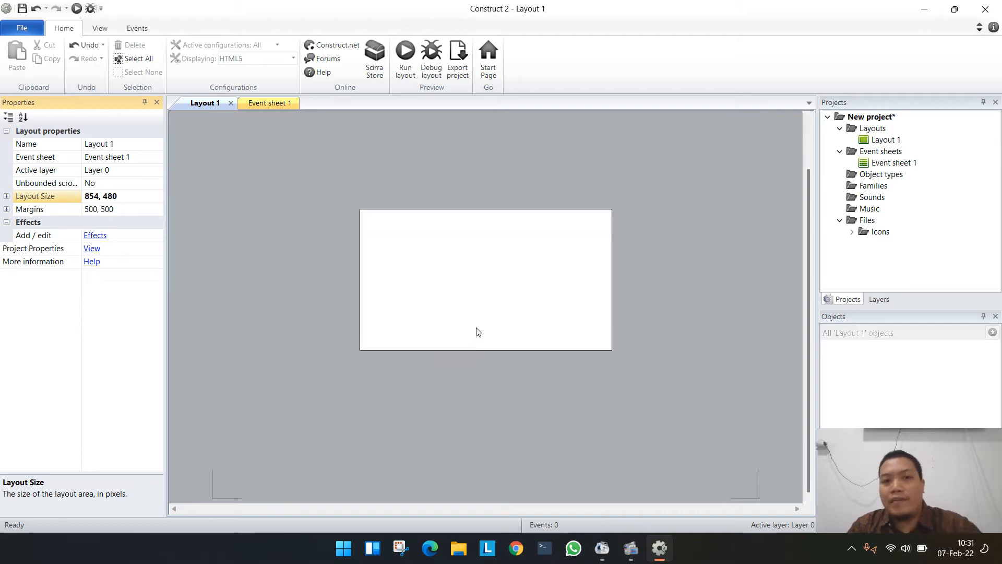
ctrl+scroll(498, 320, up, 3)
ctrl+scroll(497, 321, down, 1)
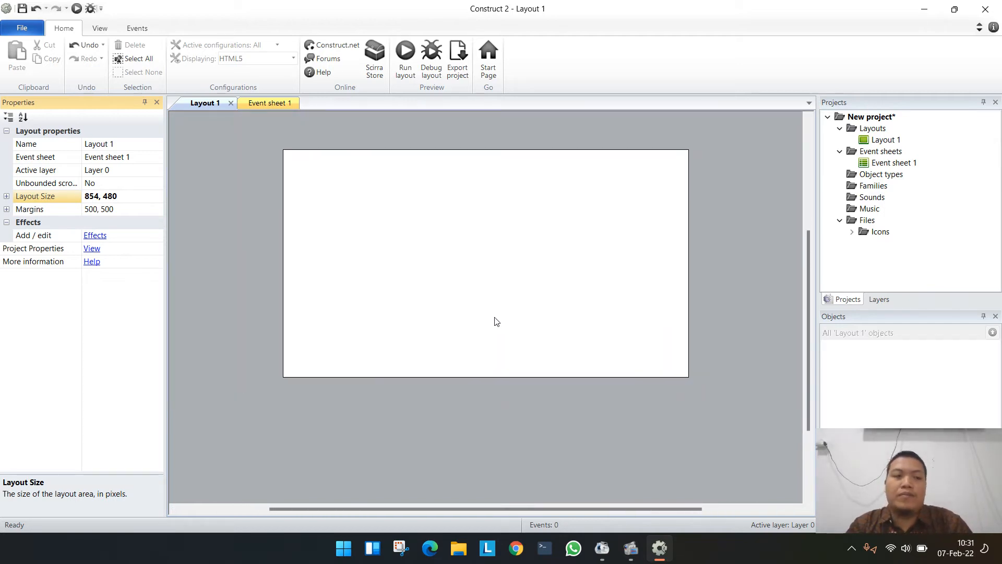
scroll(473, 322, up, 1)
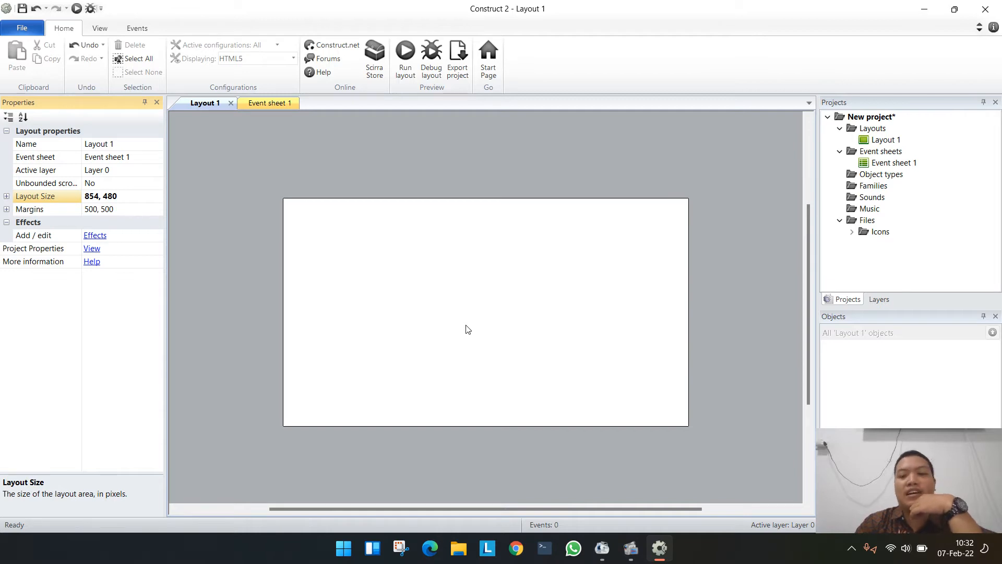
- Switch to Chrome and run a Google image search for "background game 2d"
click(515, 548)
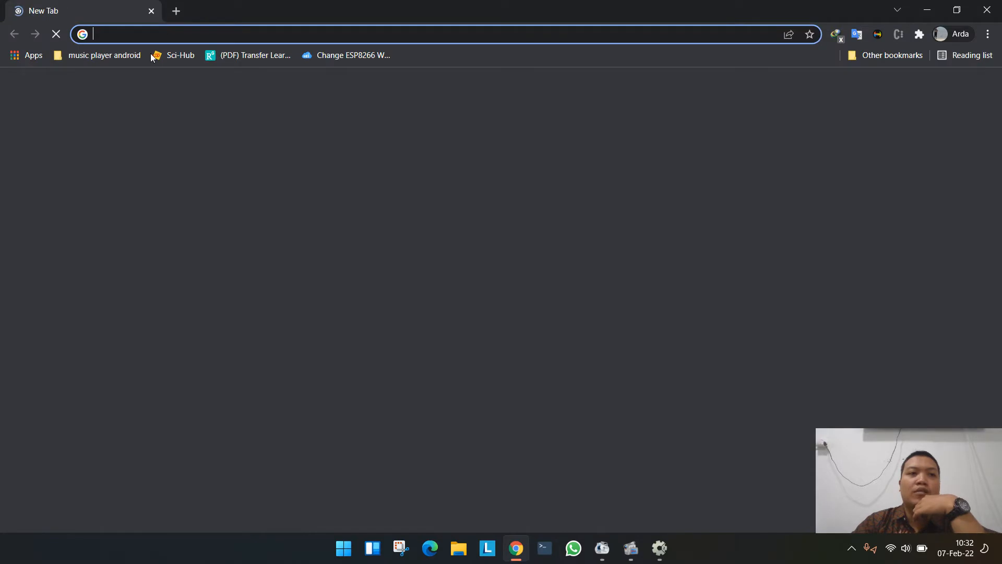
click(162, 31)
text(b)
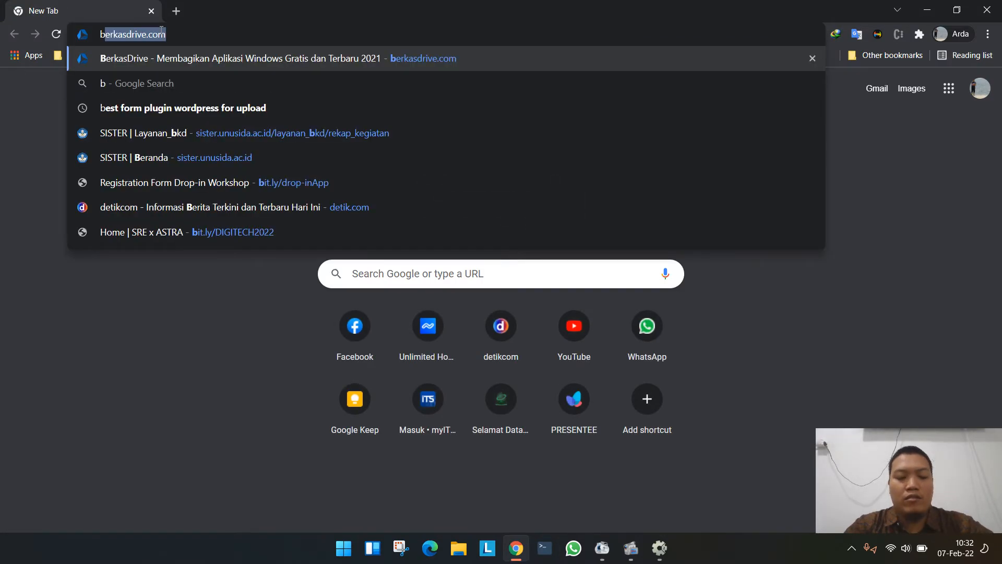
text(ackground game)
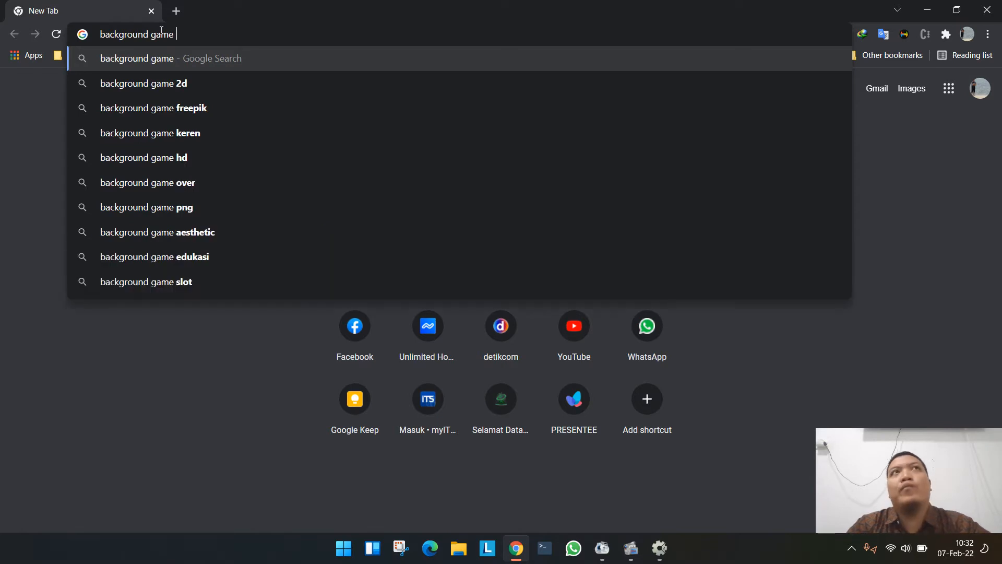
text( 2d)
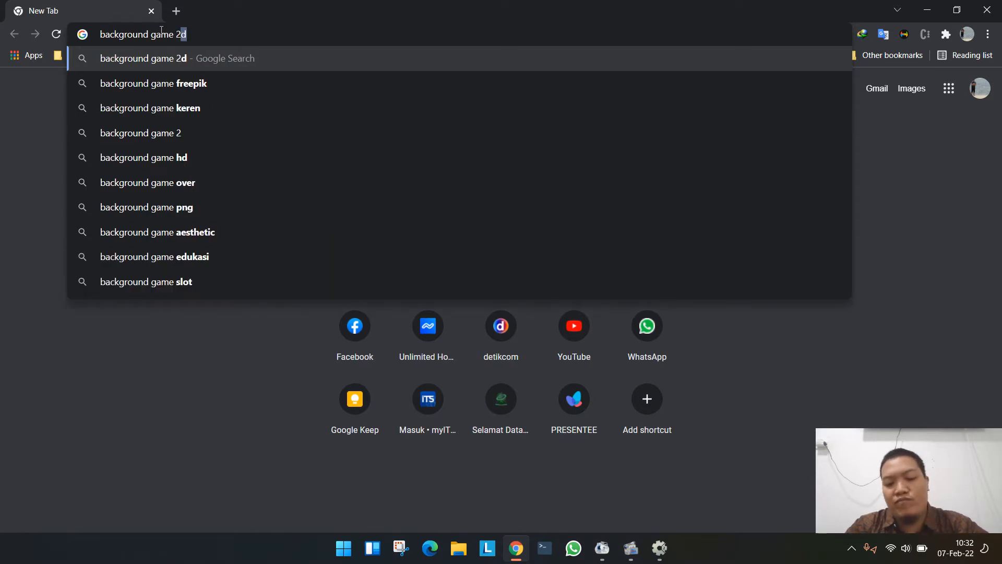
key(Return)
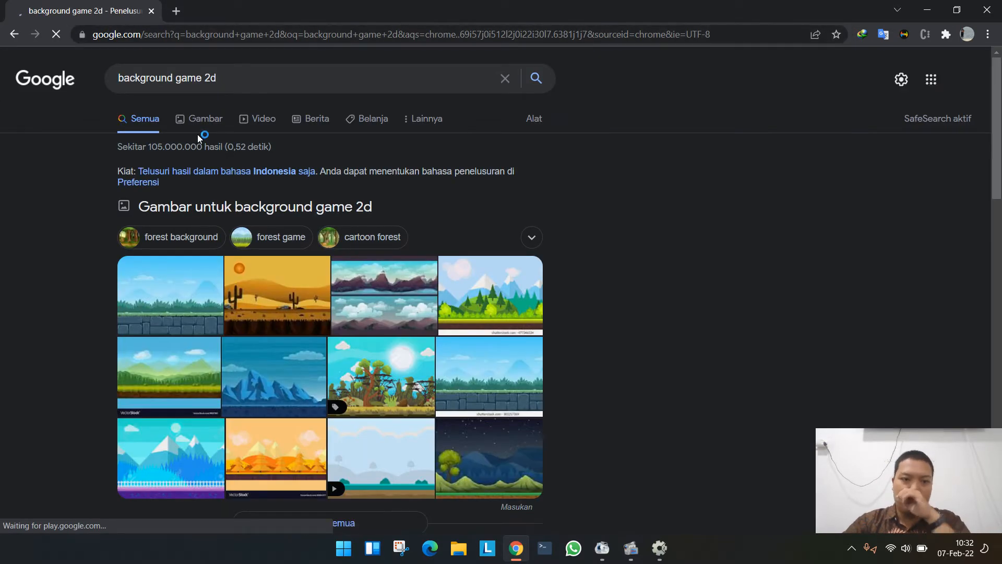
click(202, 120)
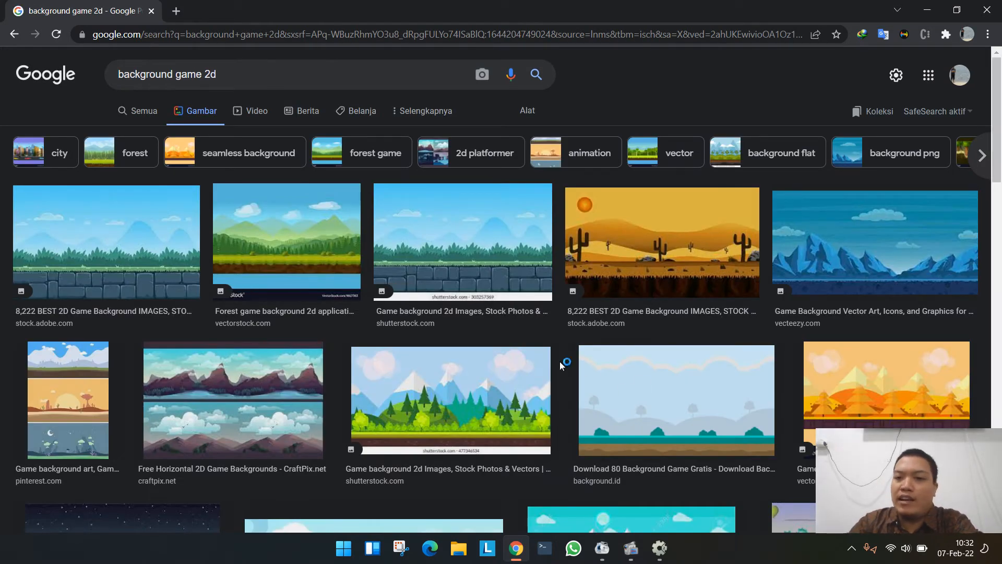
- Look through the image results for a suitable 2D game background
scroll(552, 369, down, 7)
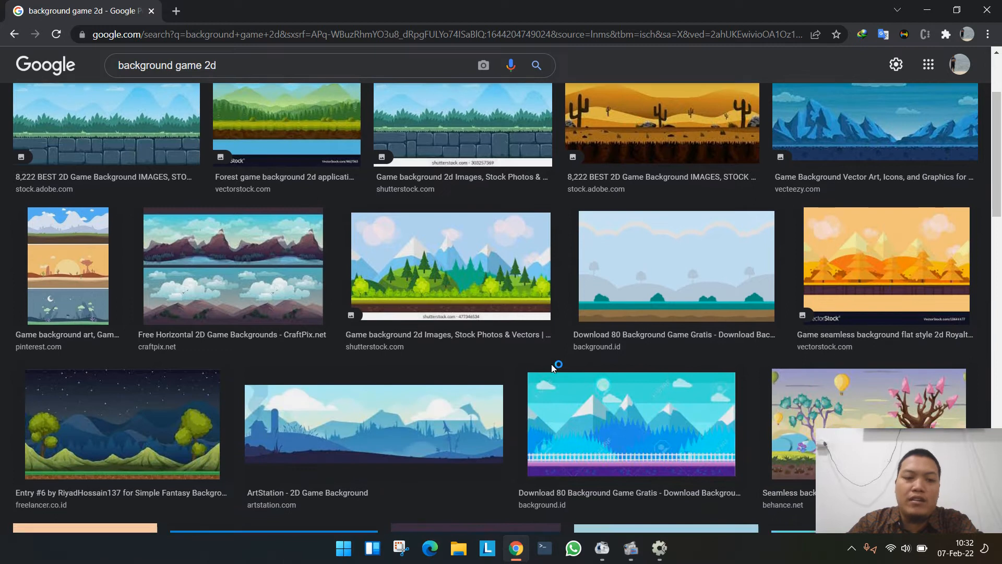
scroll(557, 344, down, 2)
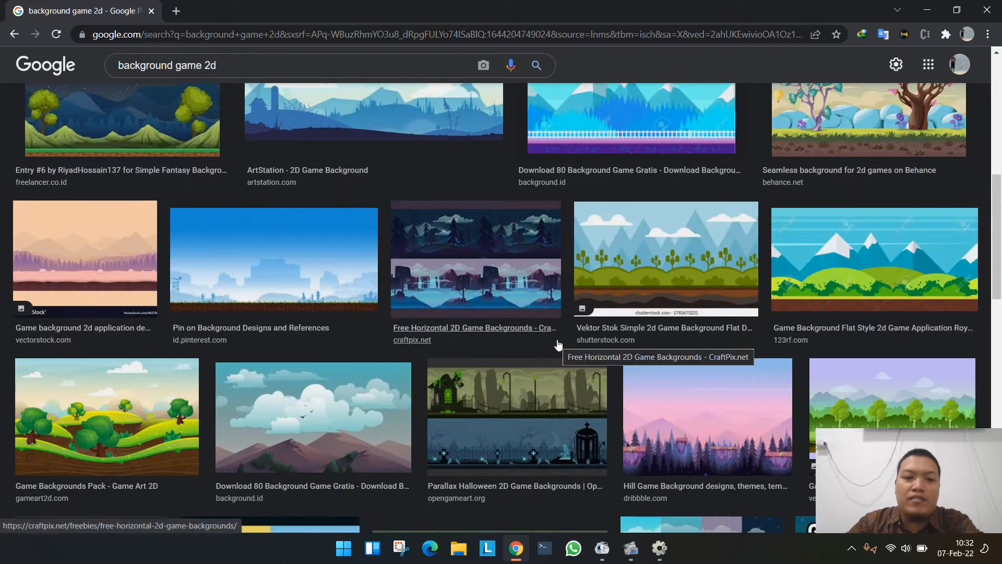
scroll(557, 344, down, 1)
scroll(557, 344, down, 5)
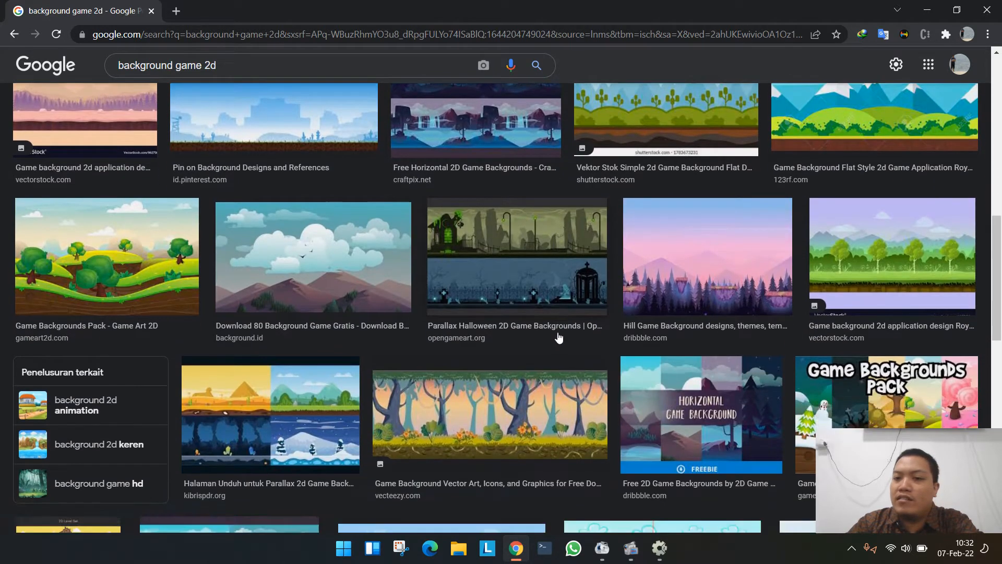
scroll(562, 320, down, 4)
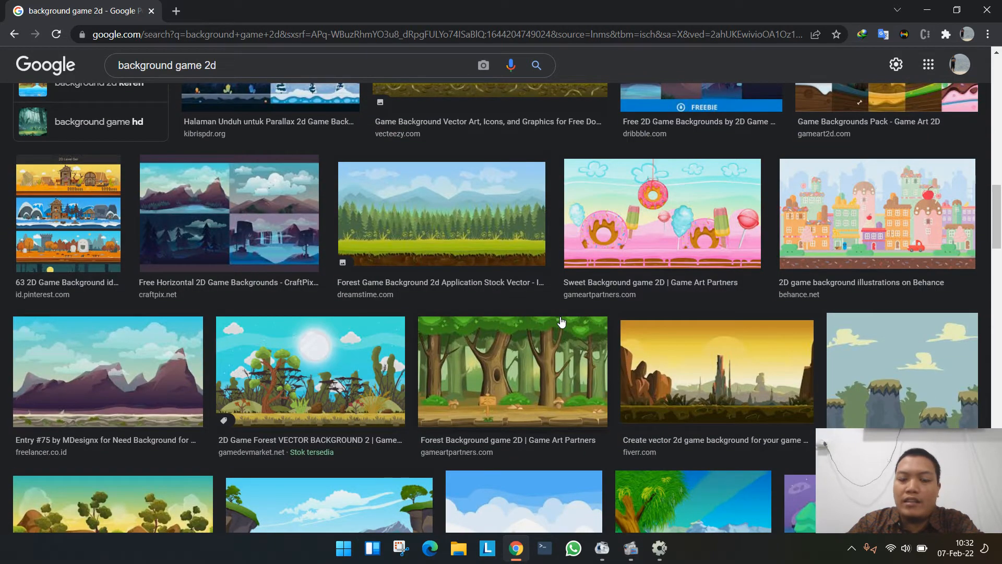
scroll(561, 322, down, 2)
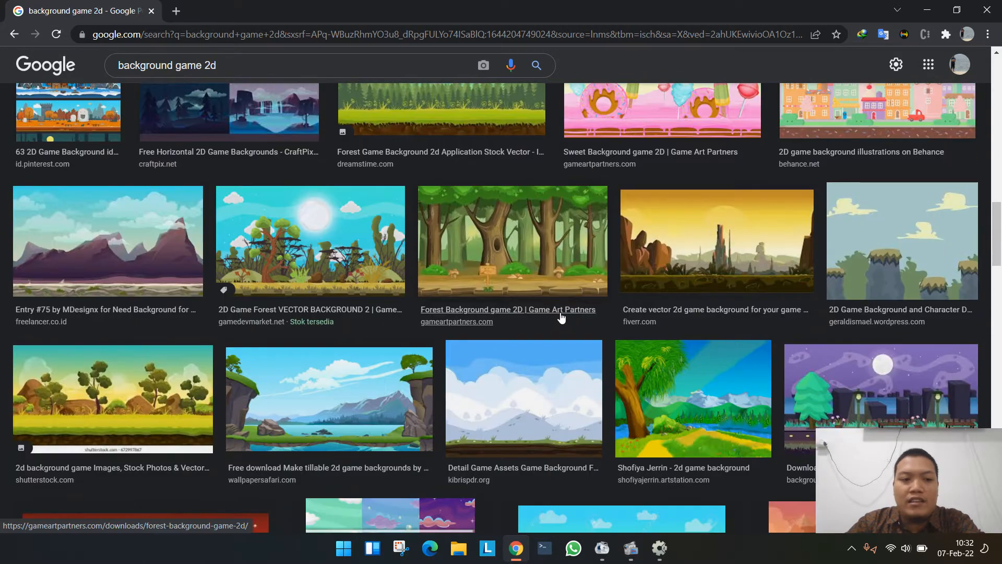
scroll(561, 316, down, 1)
scroll(561, 316, down, 2)
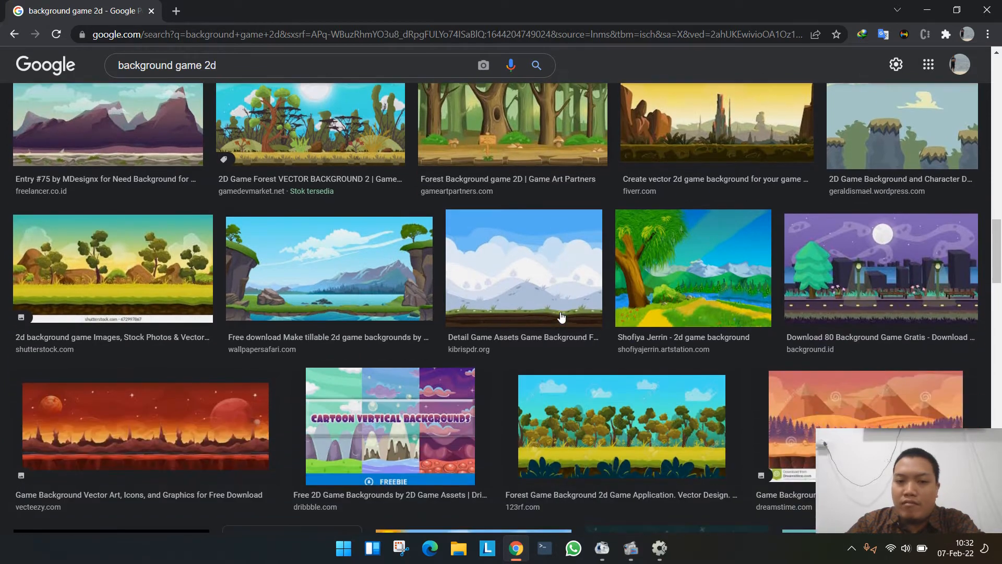
scroll(561, 317, down, 1)
scroll(560, 316, down, 4)
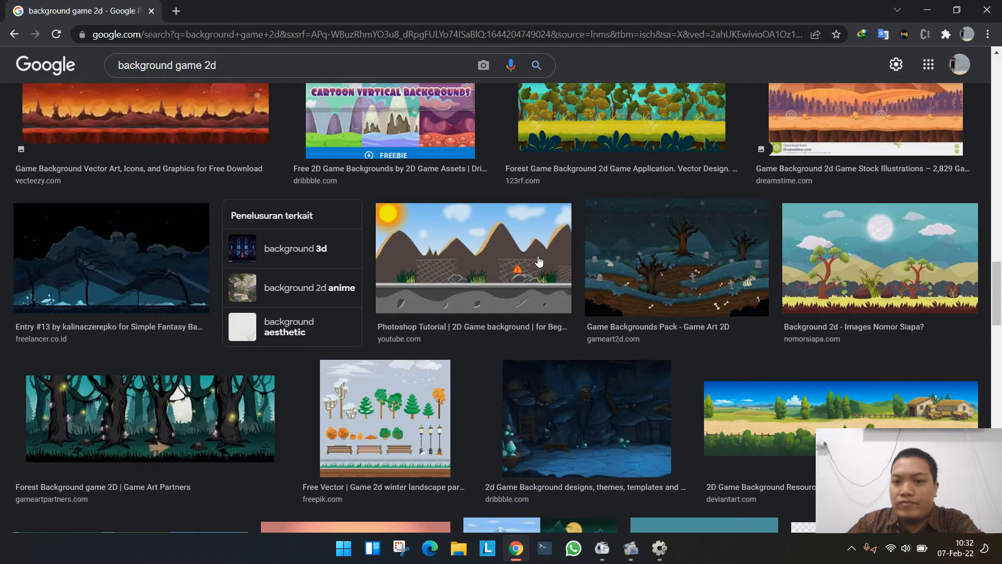
scroll(534, 263, down, 1)
scroll(533, 263, down, 3)
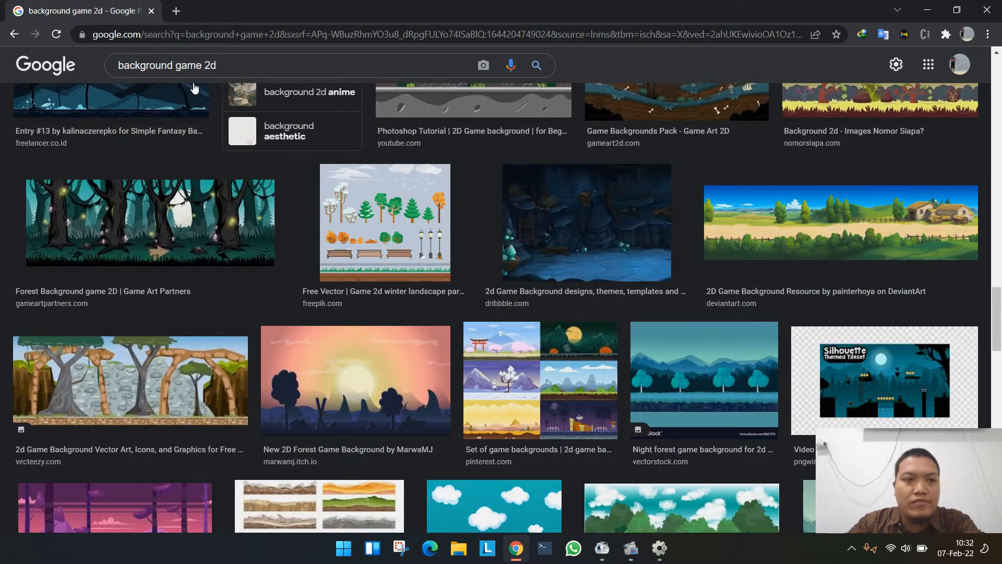
- Refine the image search to "background school game 2d"
click(170, 64)
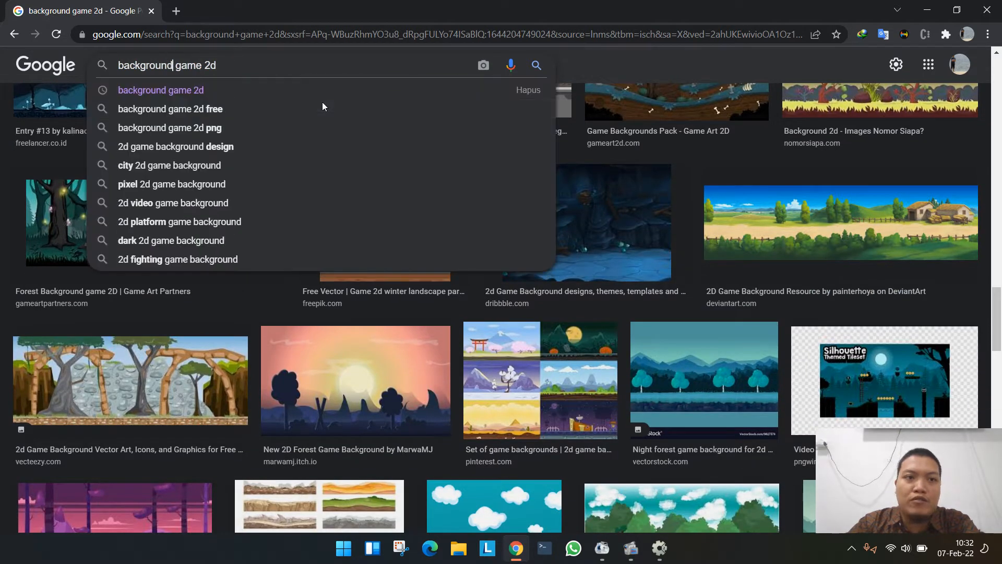
text(school)
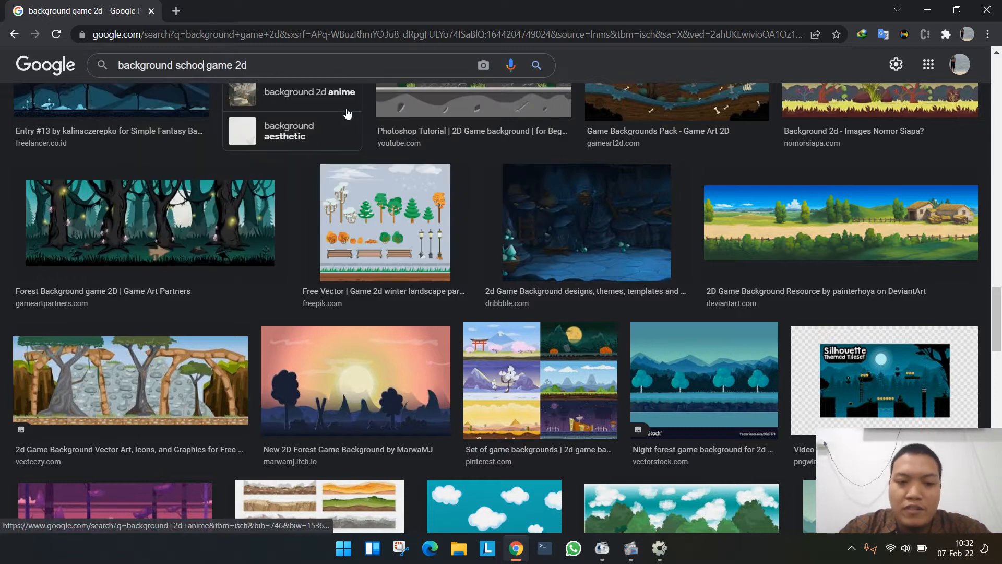
key(Return)
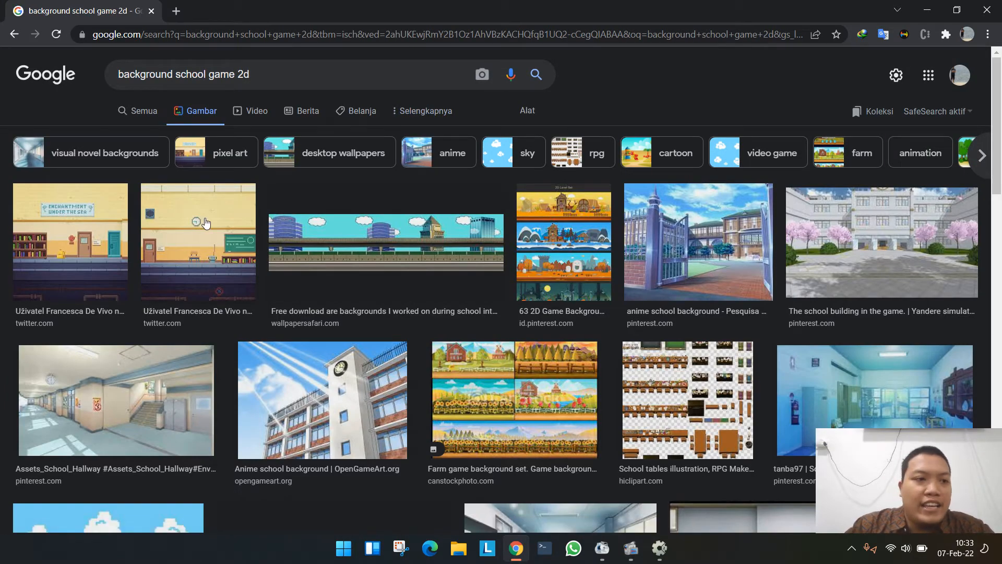
- Preview the pixel-art classroom image and look through its related images and the remaining results for a suitable school background
click(218, 238)
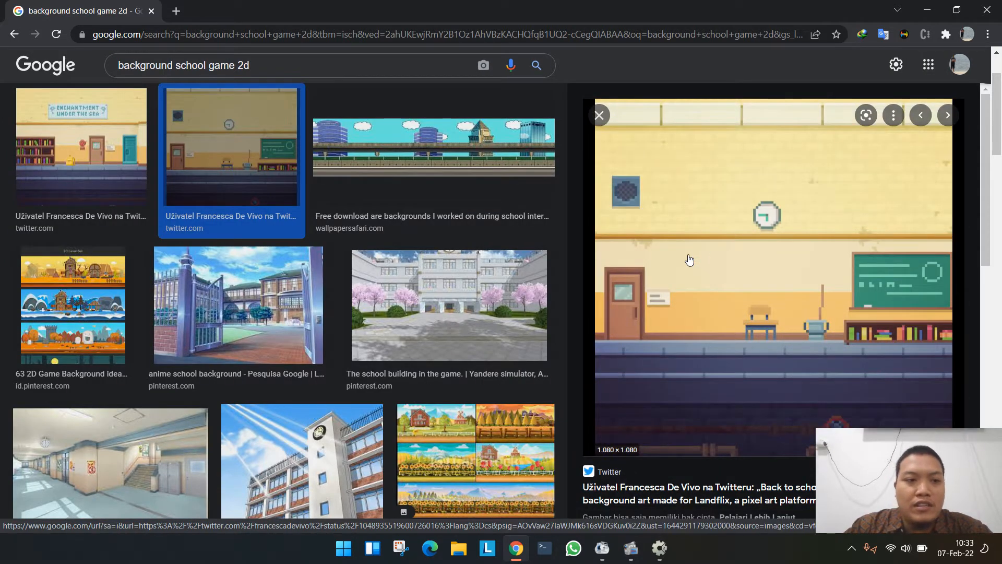
scroll(689, 260, down, 3)
scroll(654, 375, down, 3)
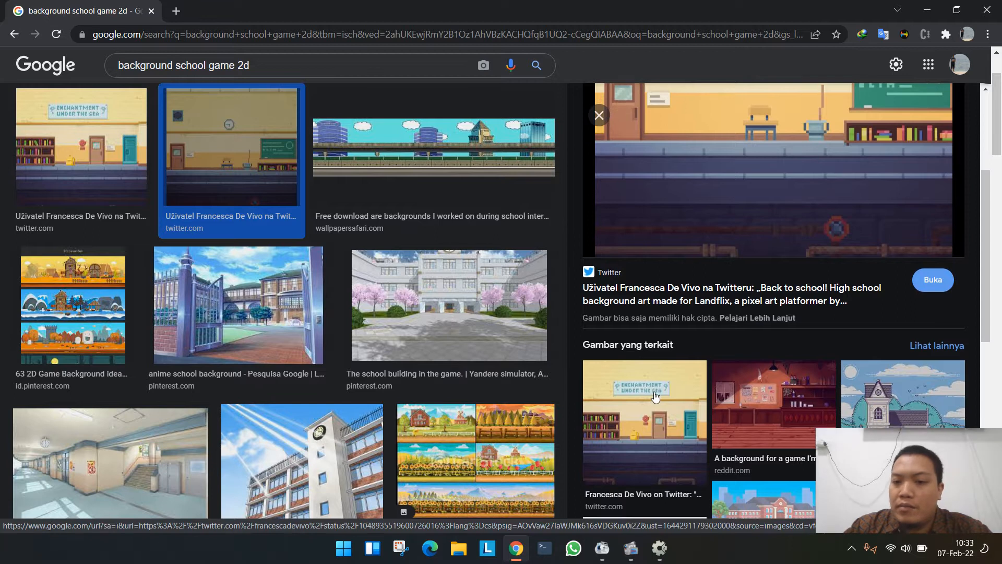
scroll(655, 375, up, 3)
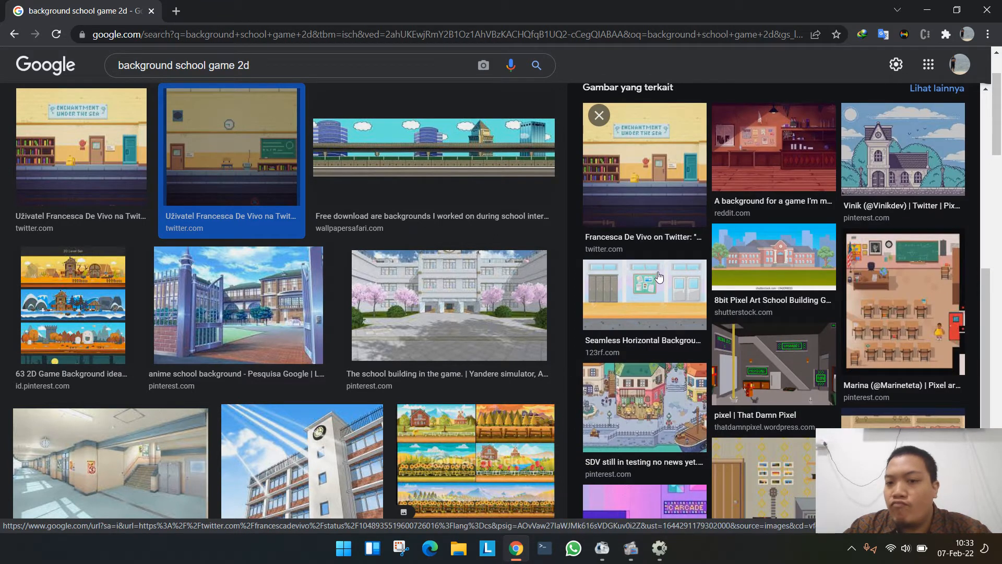
scroll(661, 274, up, 3)
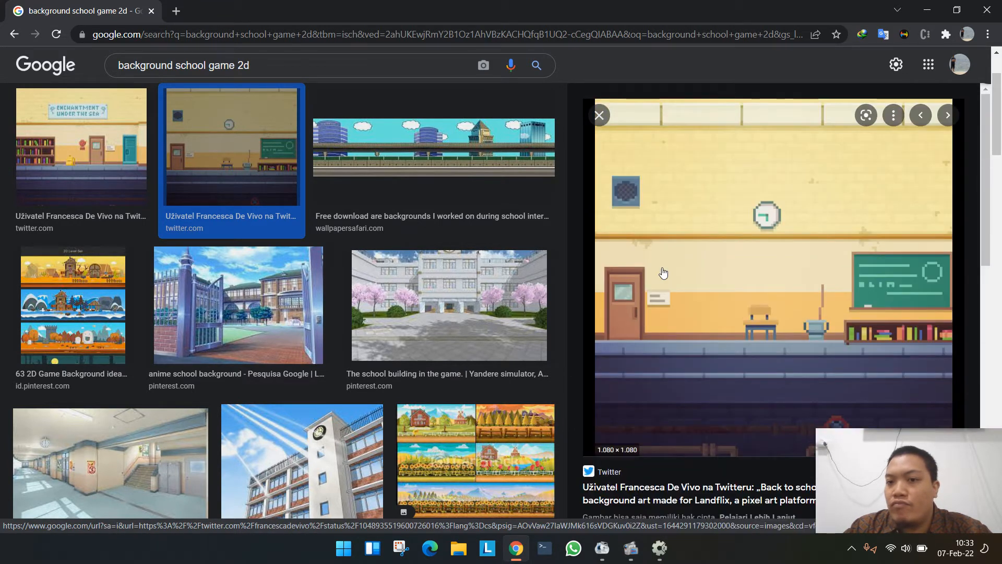
scroll(318, 293, down, 10)
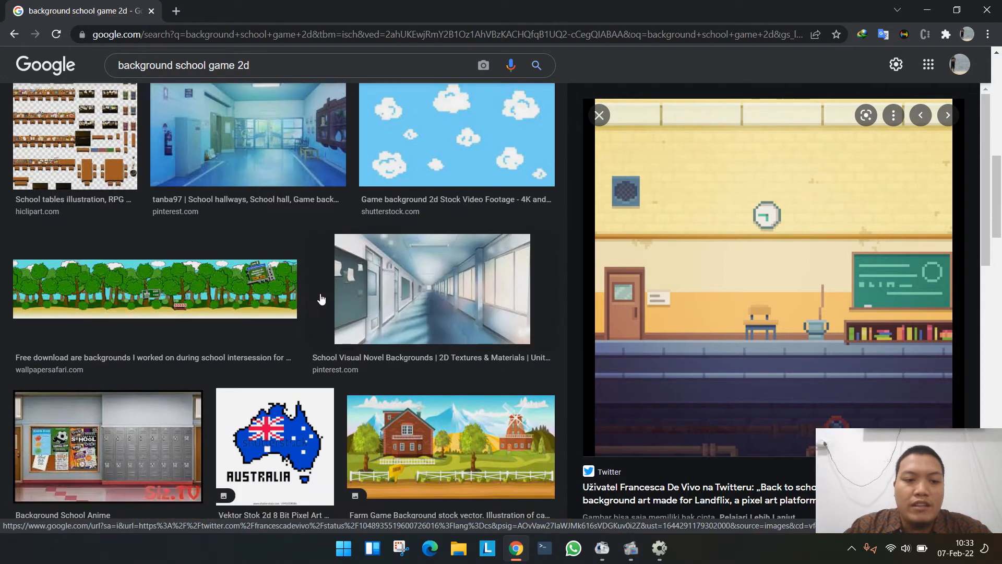
scroll(328, 294, down, 10)
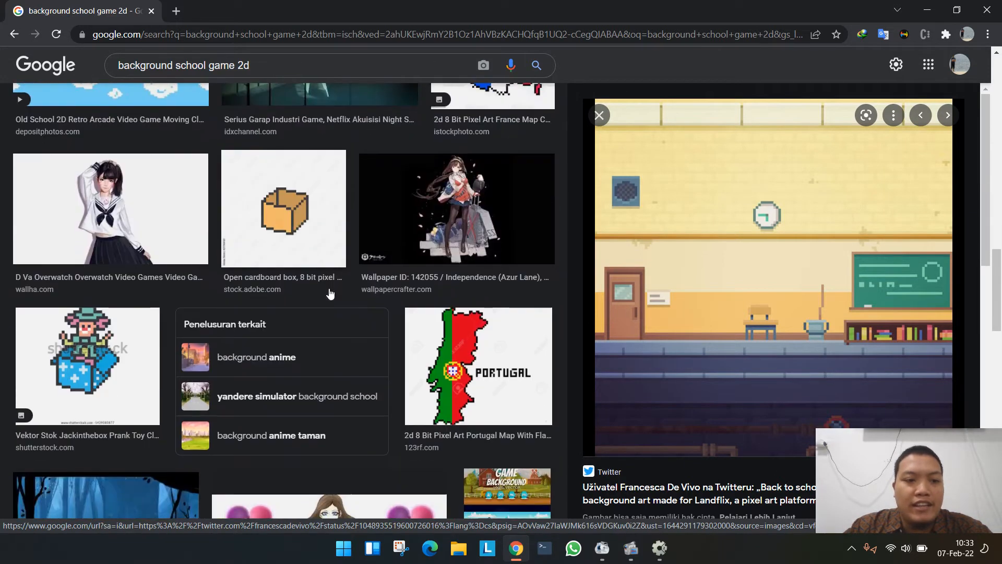
scroll(340, 275, down, 1)
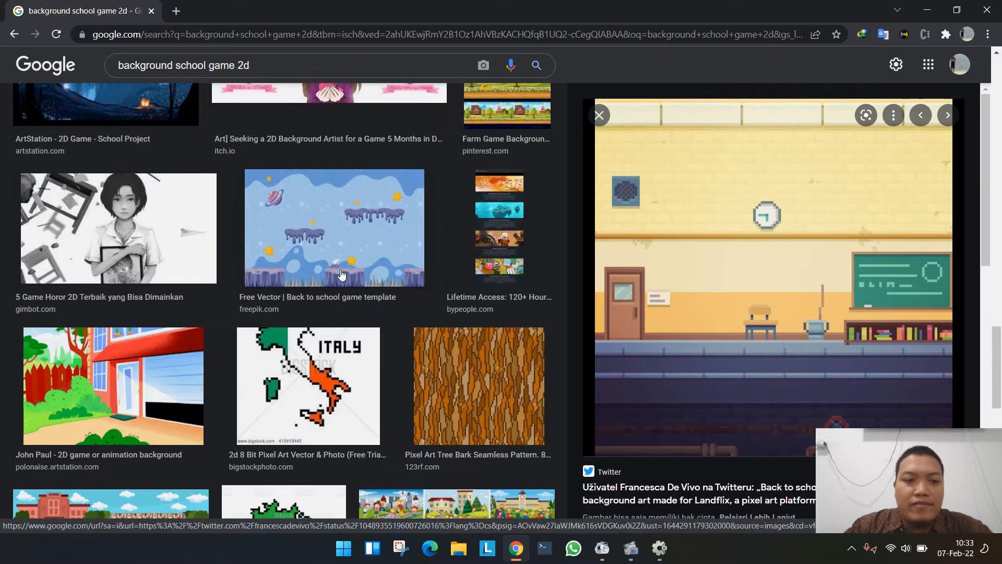
scroll(342, 274, down, 5)
scroll(340, 274, down, 12)
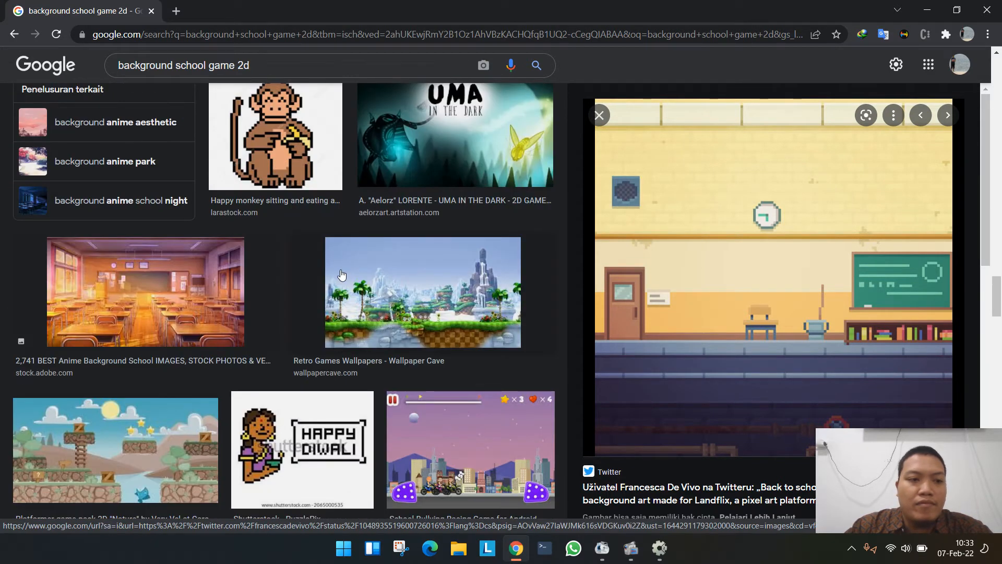
scroll(342, 275, up, 18)
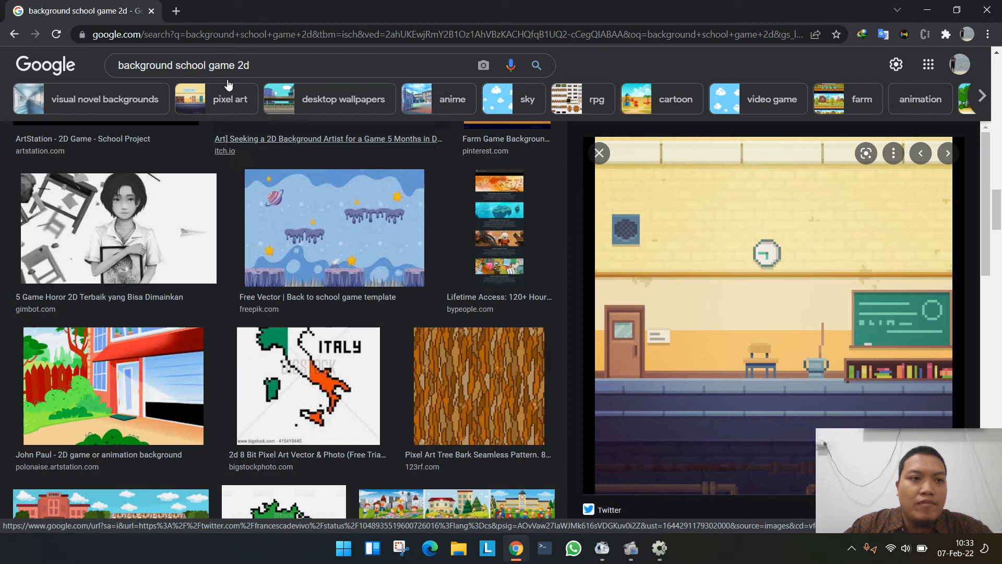
- Refine the image search to "background boarding school game 2d"
double_click(190, 66)
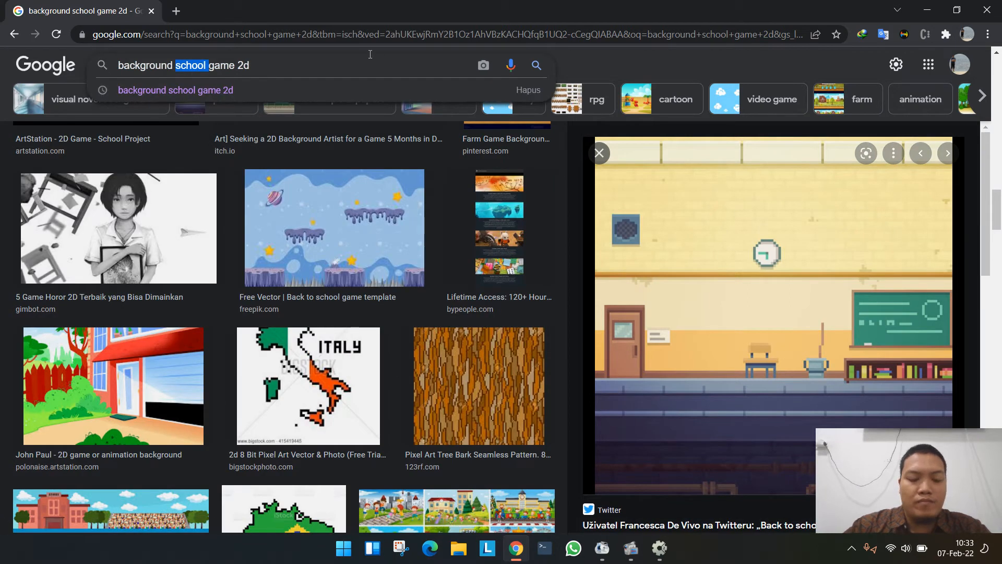
text(boarding)
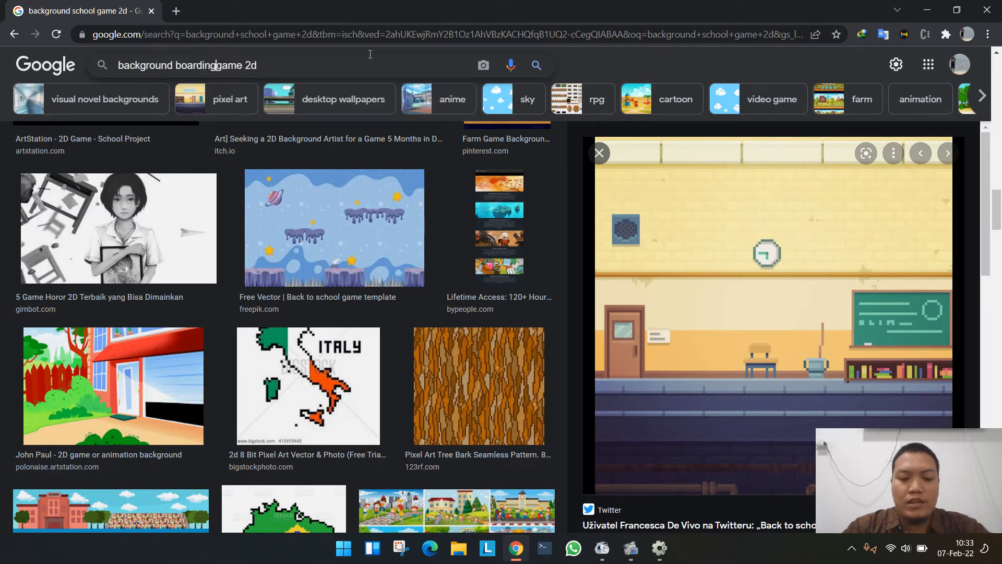
text( school)
key(Return)
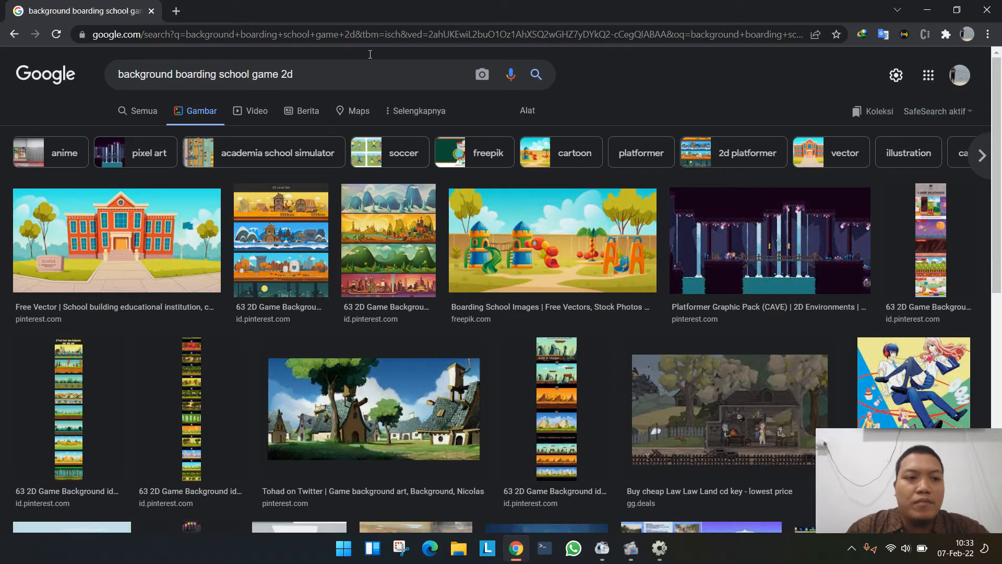
- Preview the Freepik playground image from the results and open it full size in its own browser tab
click(591, 234)
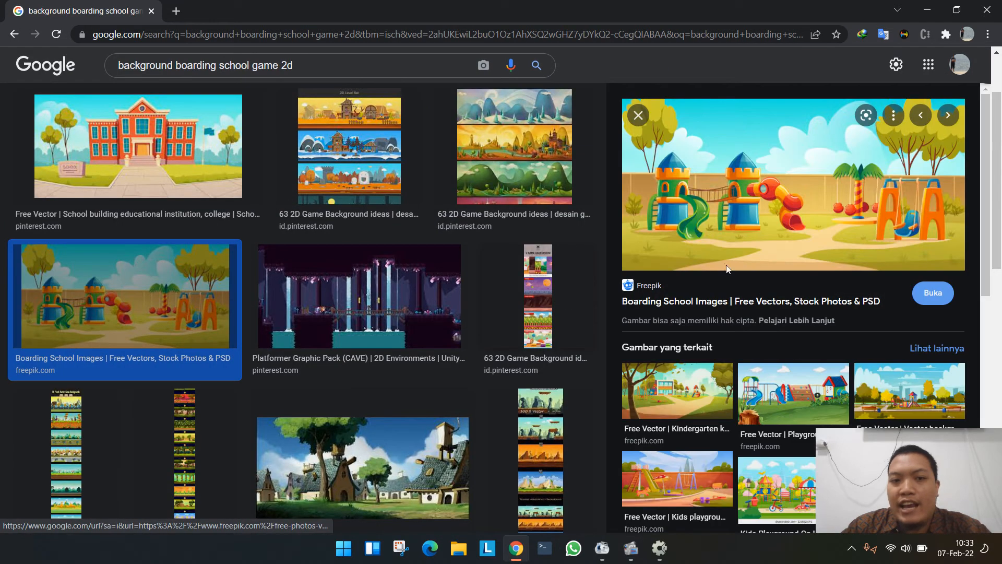
right_click(689, 184)
click(736, 321)
click(273, 20)
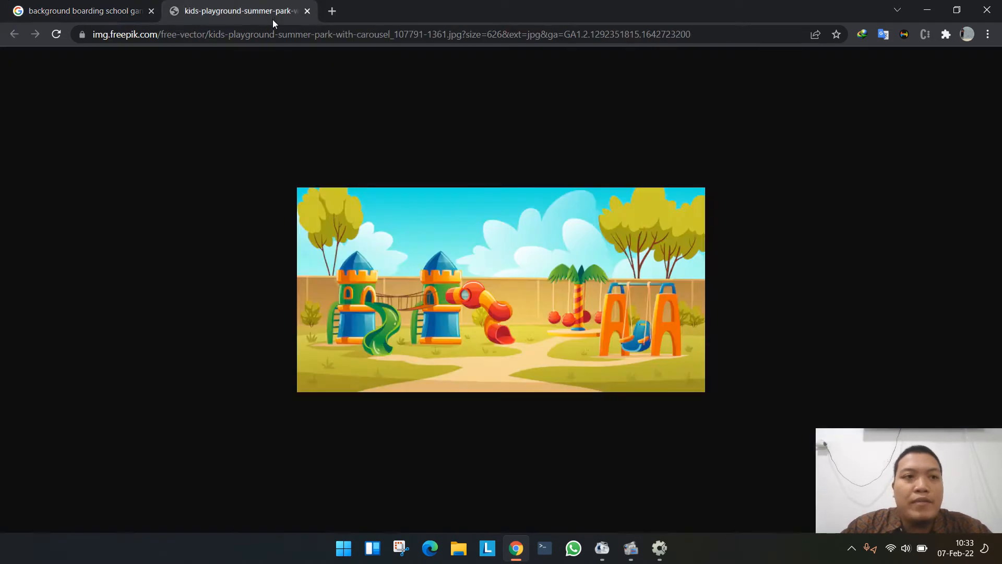
- Start saving the playground image and browse to the Universitas NU Sidoarjo folder in Documents
right_click(439, 270)
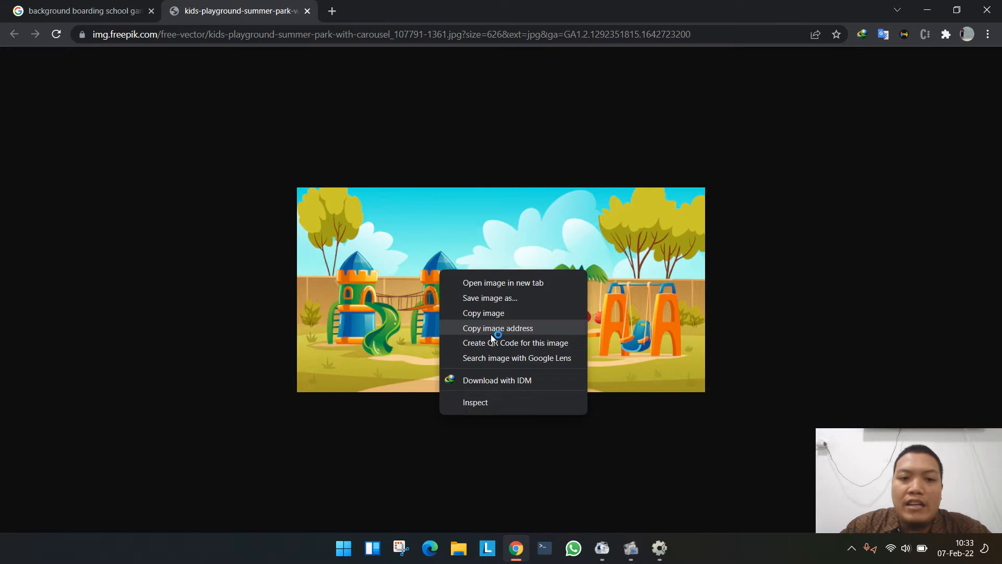
click(494, 297)
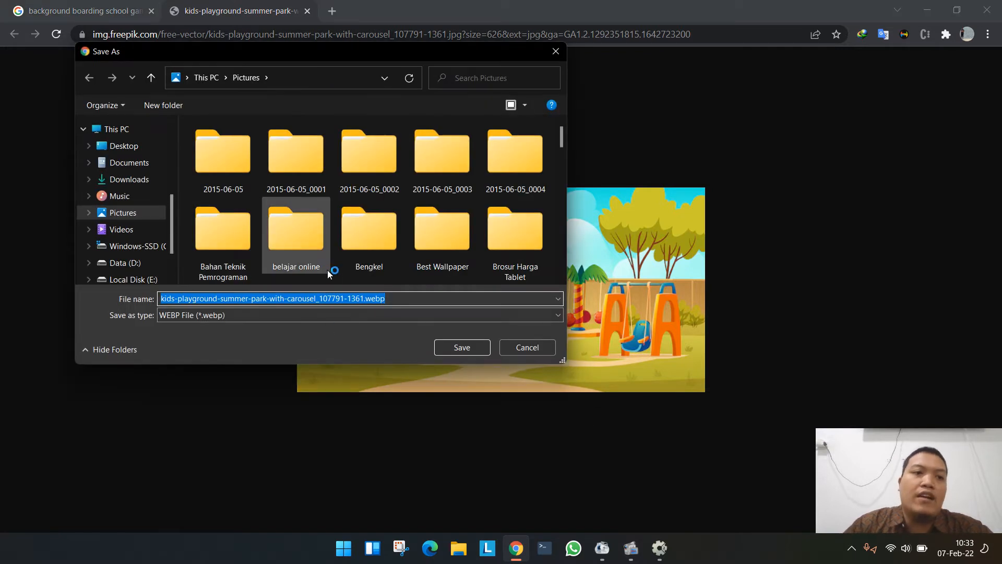
click(146, 163)
click(220, 209)
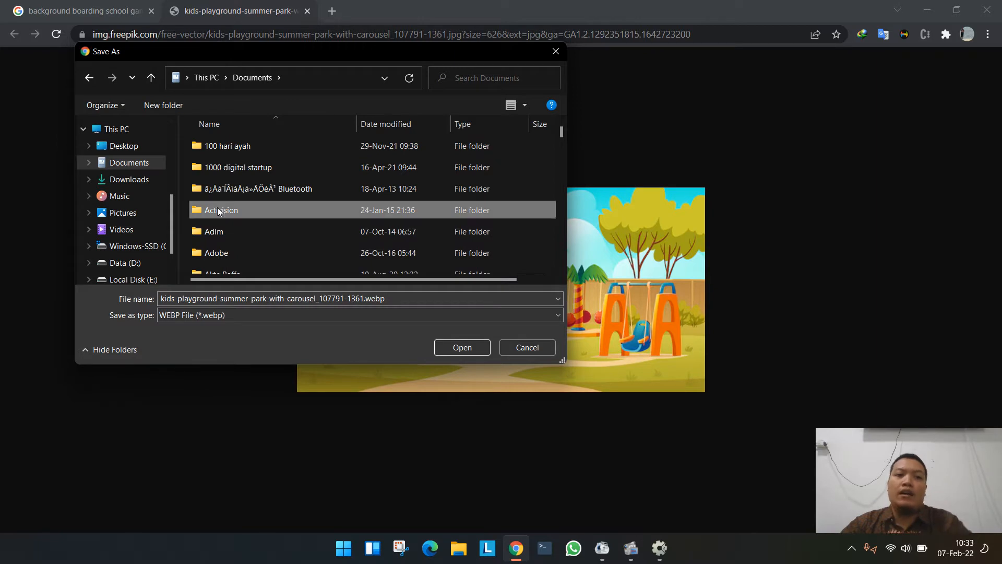
key(u)
key(n)
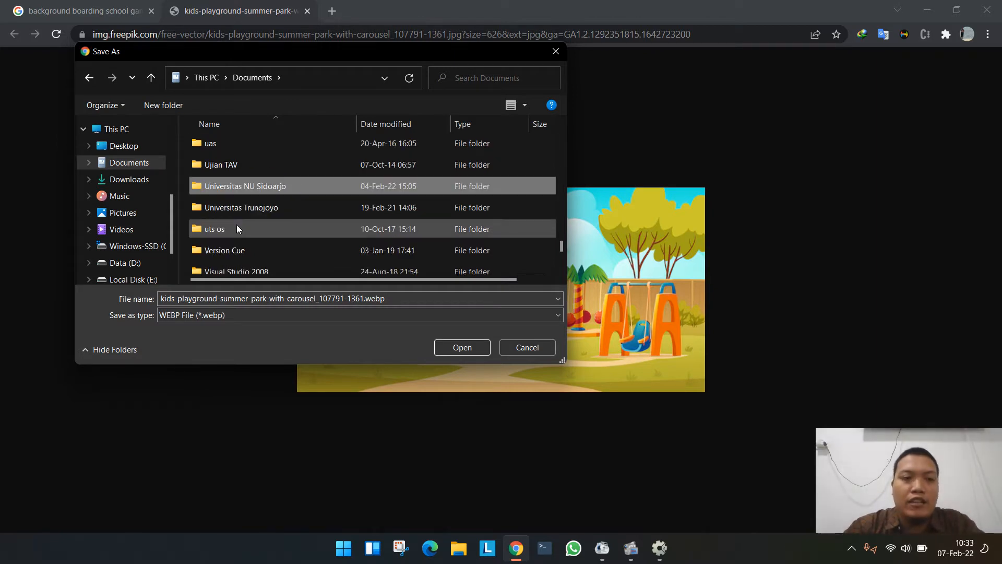
key(Return)
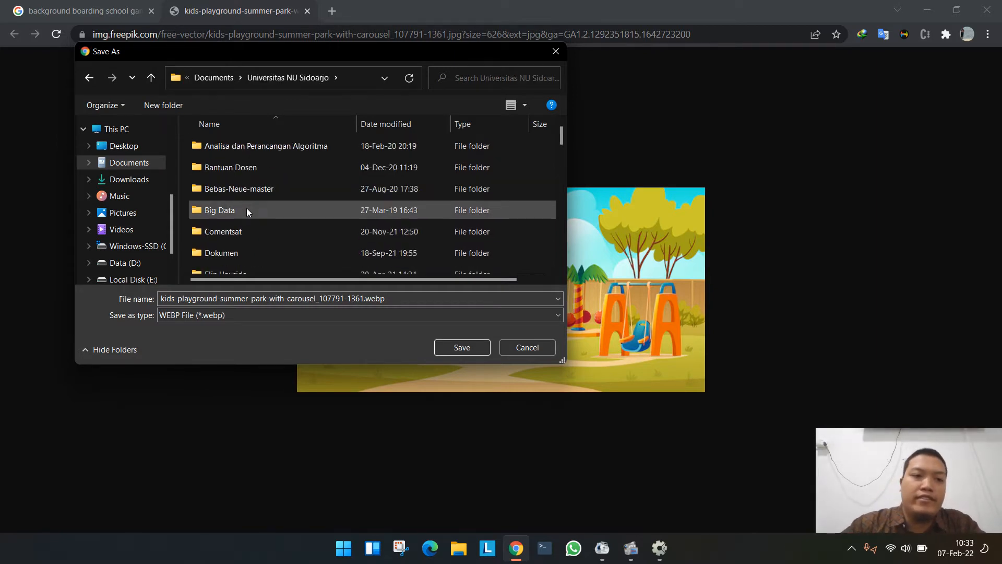
- Create a folder named "Bimbingan Skripsi 2022" inside Universitas NU Sidoarjo and open it
click(174, 111)
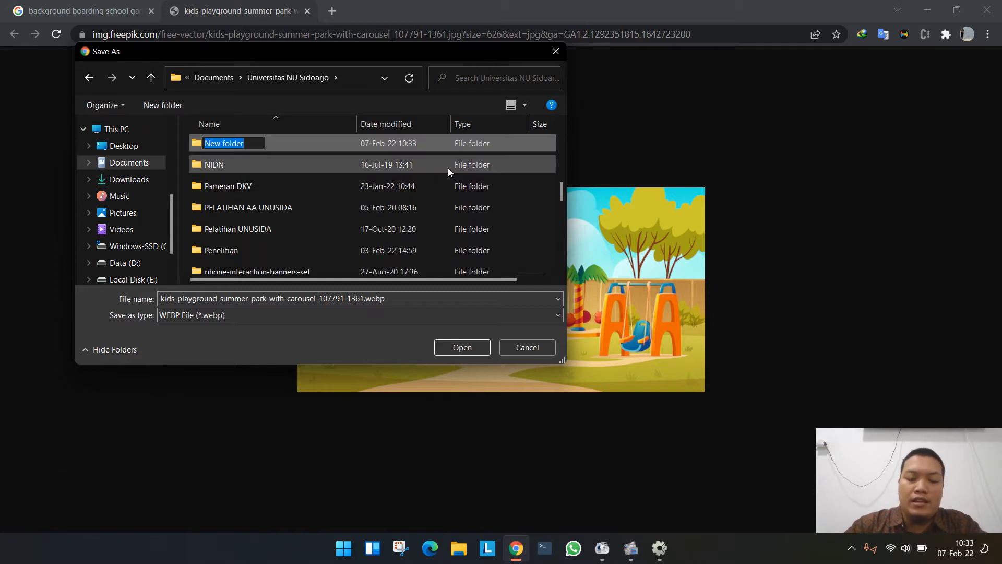
text(Bim)
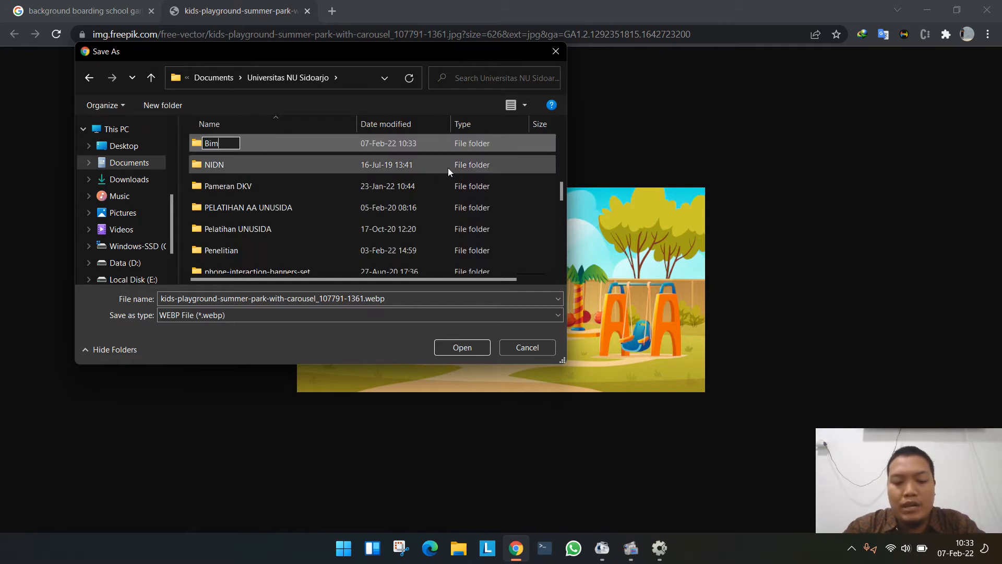
text(bingan Skrips)
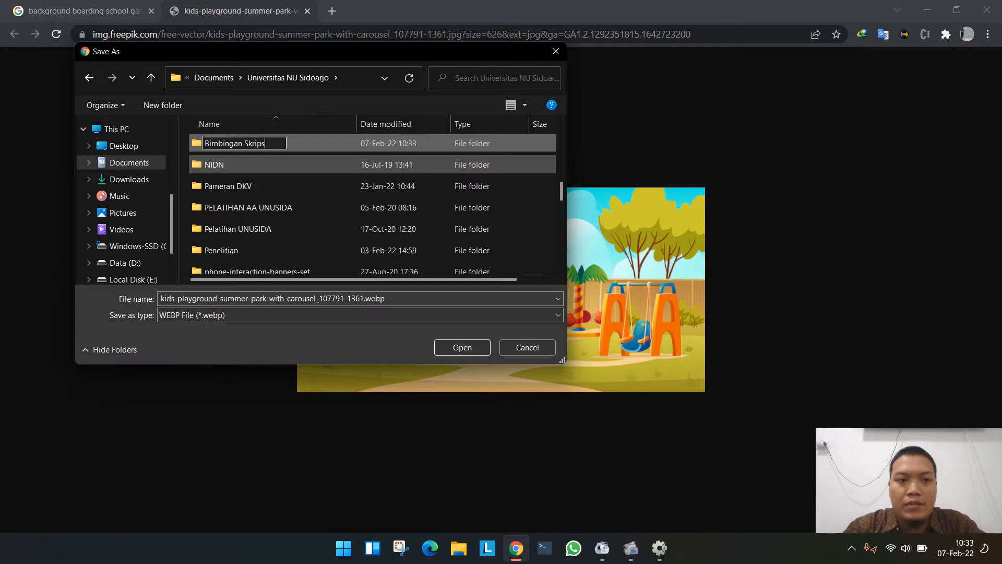
text(i 20)
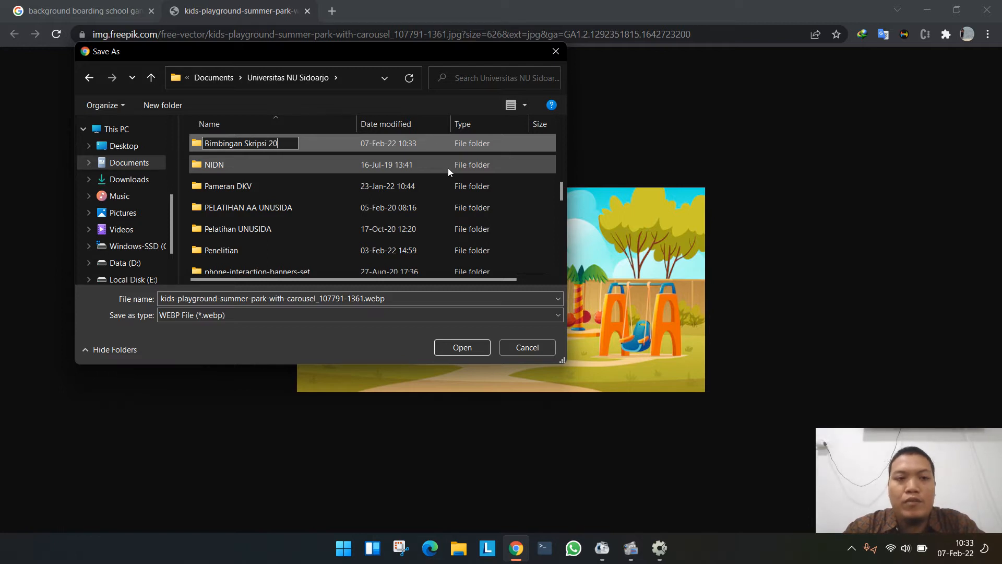
text(18)
key(BackSpace)
key(BackSpace)
key(BackSpace)
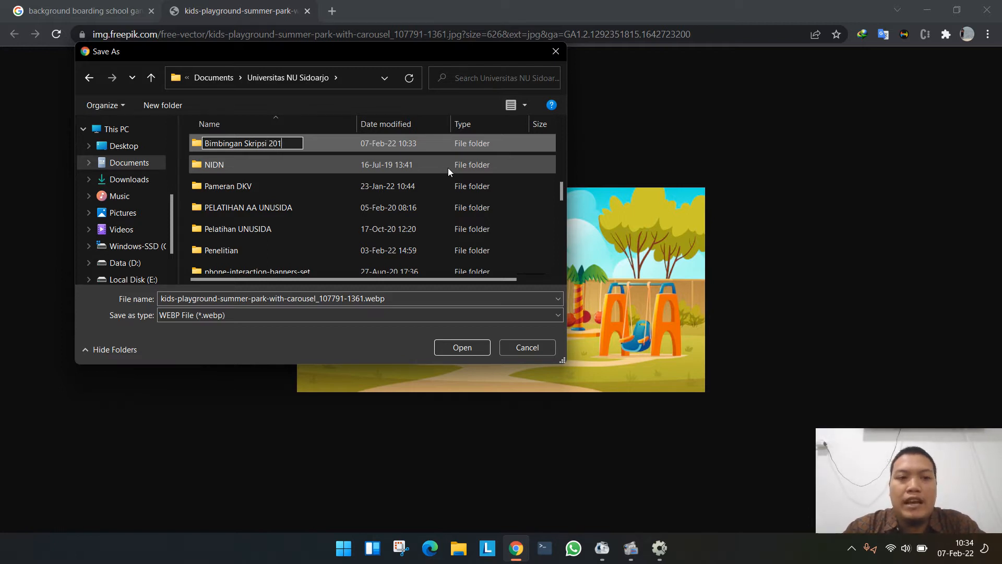
text(022)
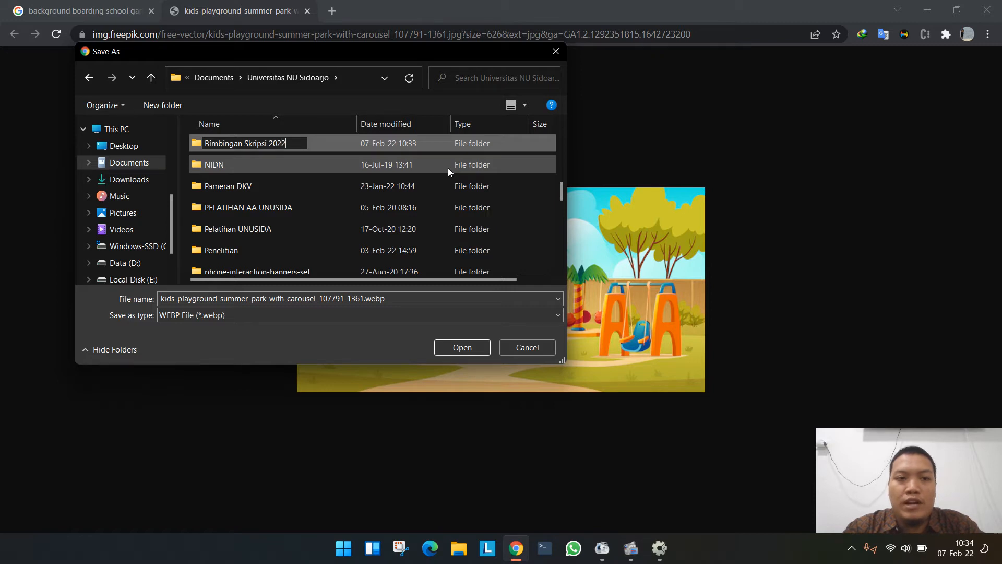
key(Return)
key(Return)
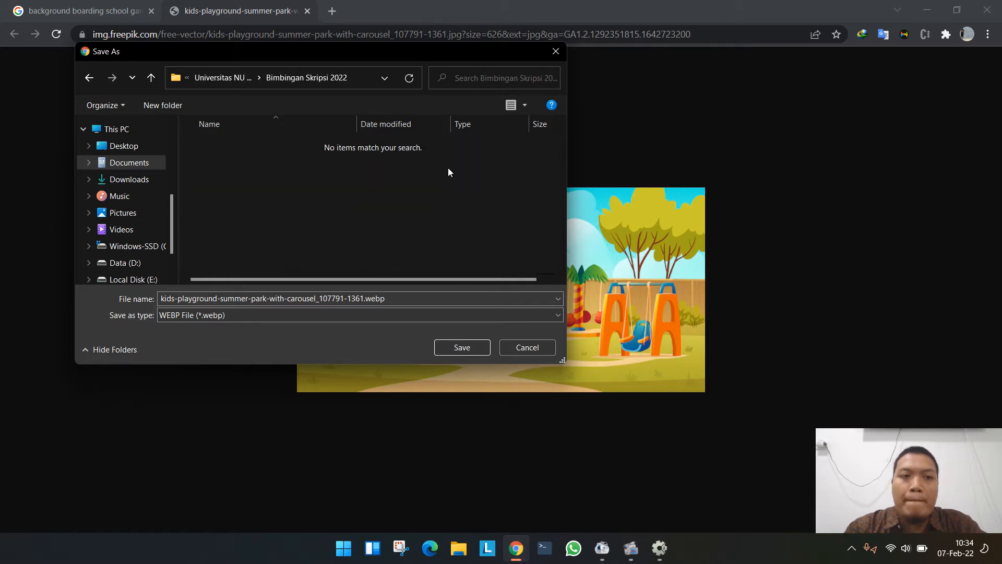
- Create a subfolder named "Games" in Bimbingan Skripsi 2022 and open it
click(162, 105)
text(Games)
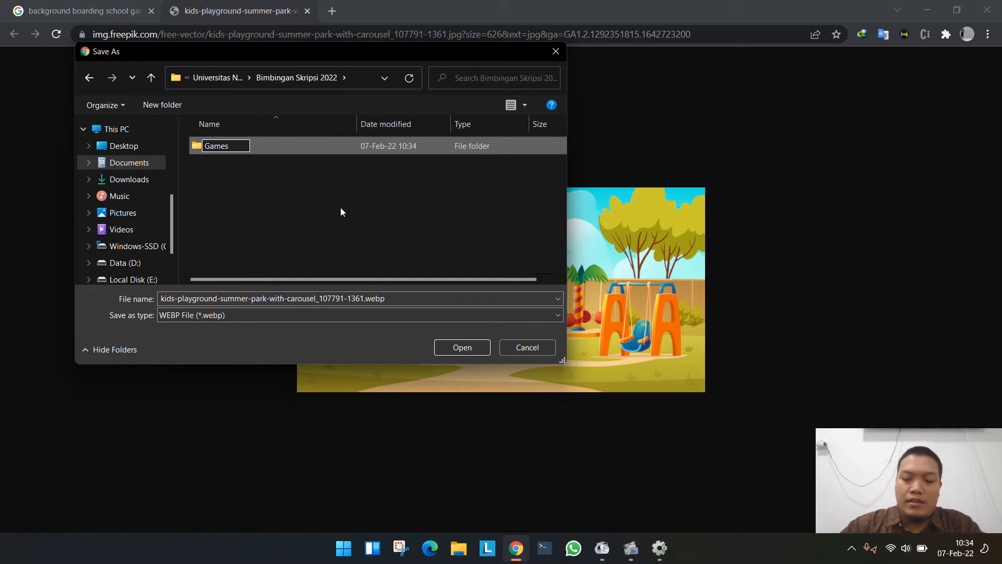
key(Return)
key(Return)
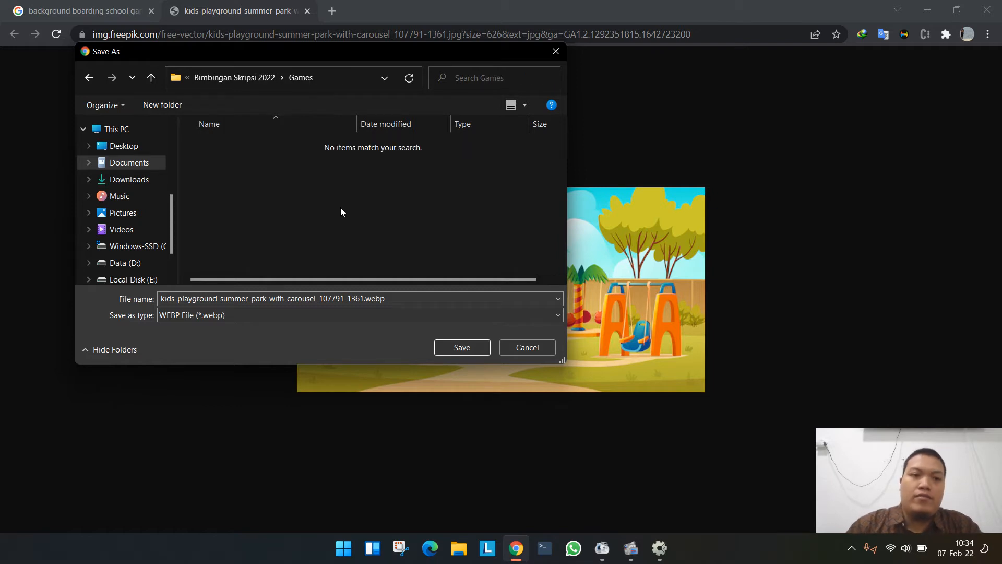
- Check which file types the image can be saved as and cancel the save
click(270, 314)
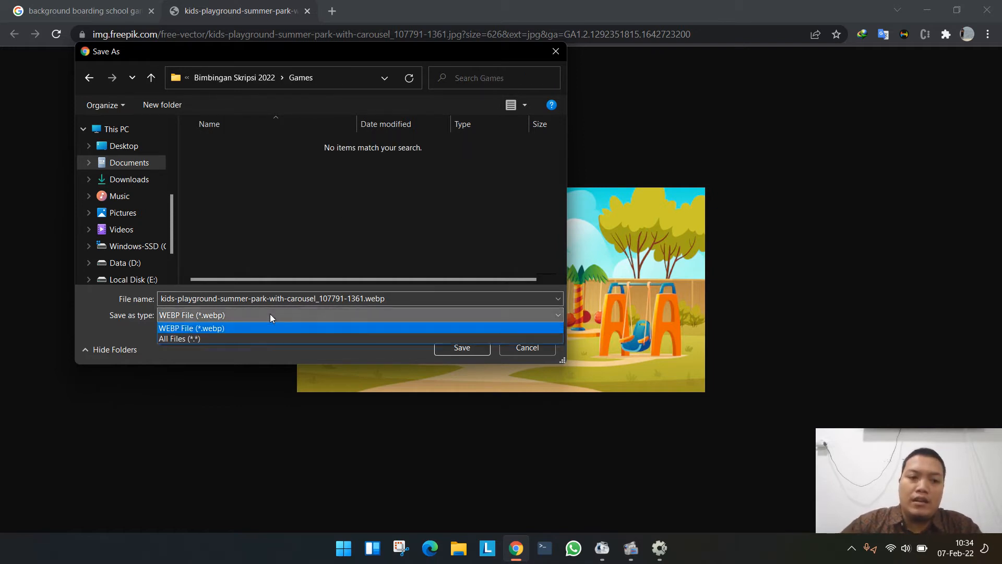
click(278, 314)
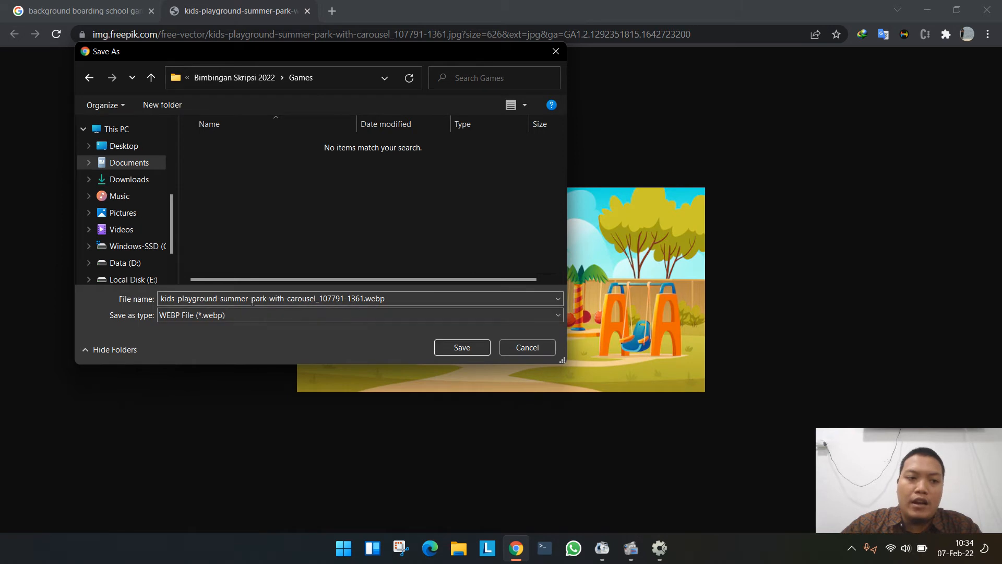
click(524, 345)
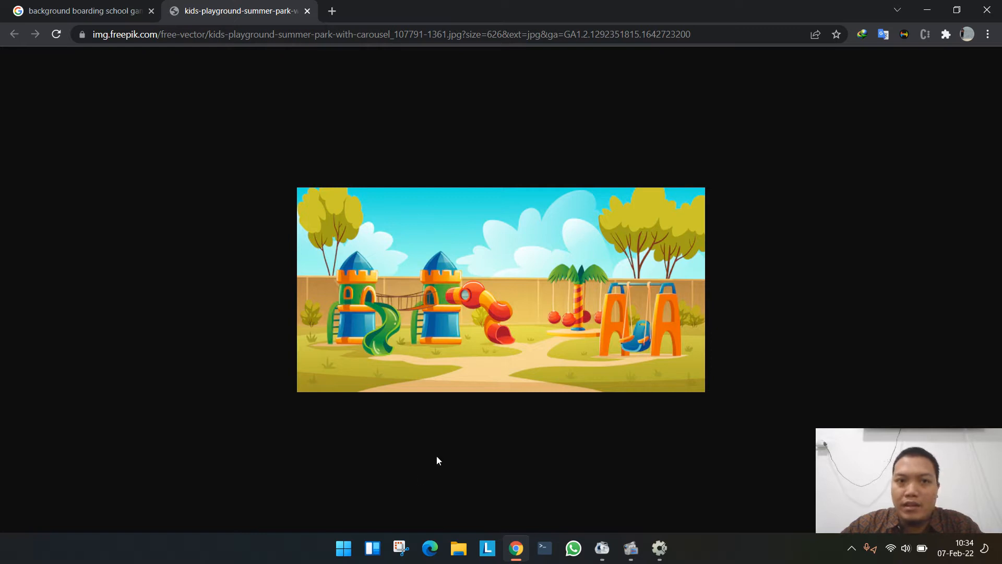
- Capture the playground image as a rectangular snip with Snipping Tool and copy it to the clipboard
click(399, 546)
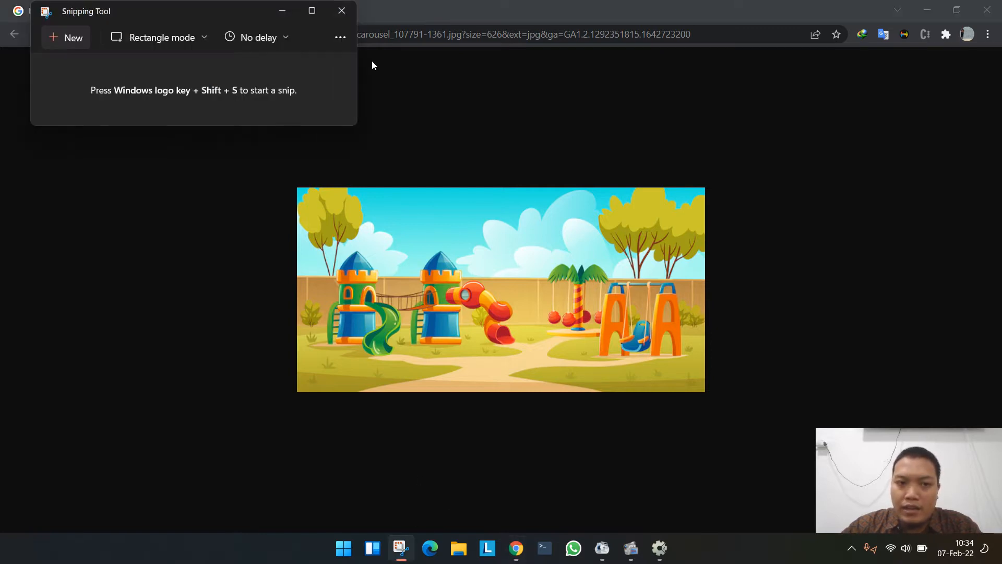
click(70, 34)
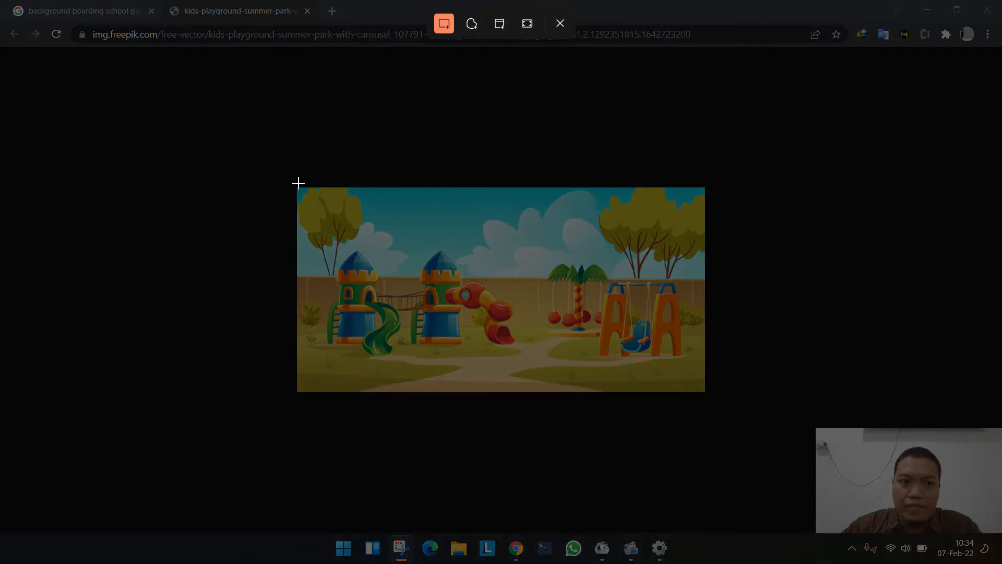
drag(295, 185, 707, 393)
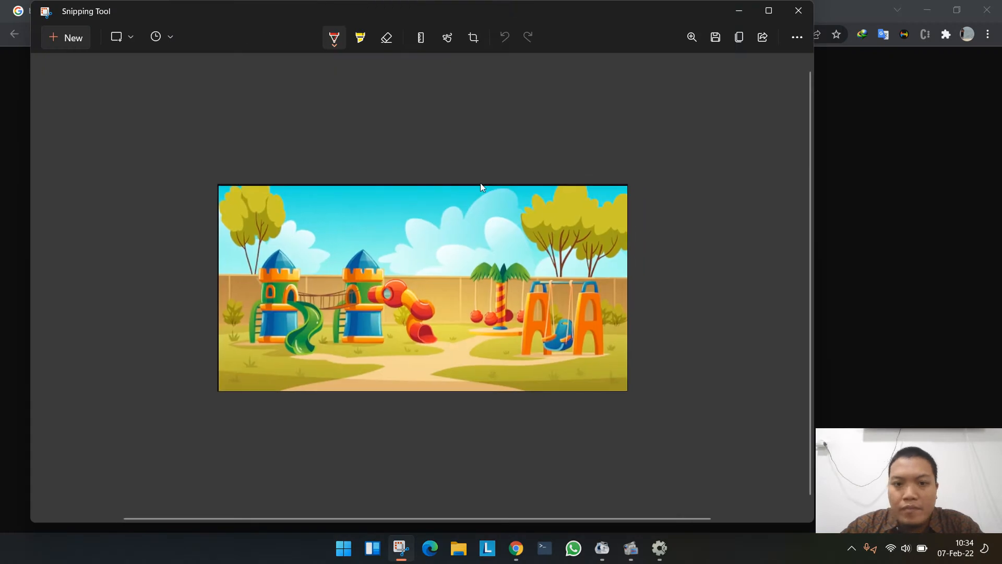
click(473, 37)
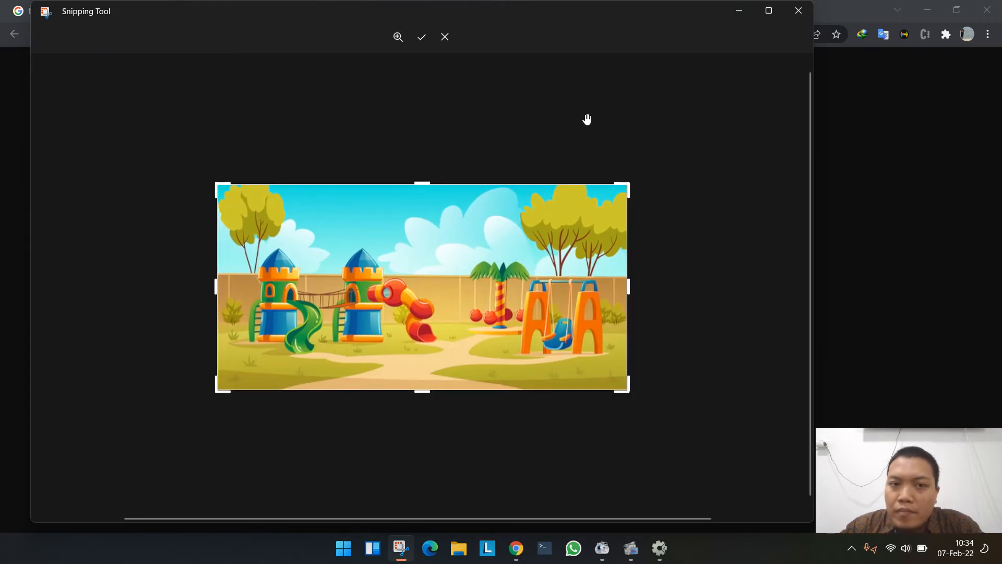
click(420, 37)
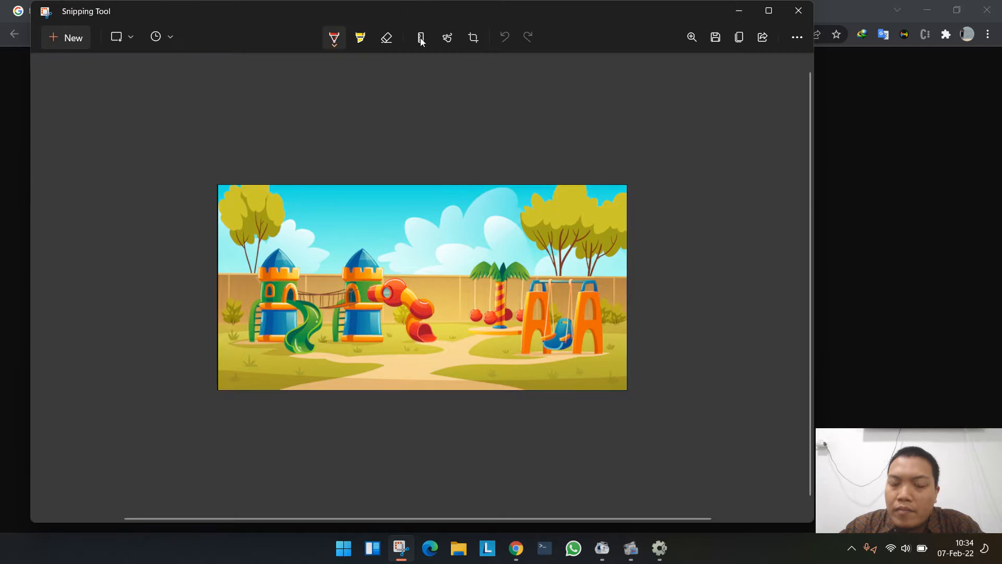
click(734, 39)
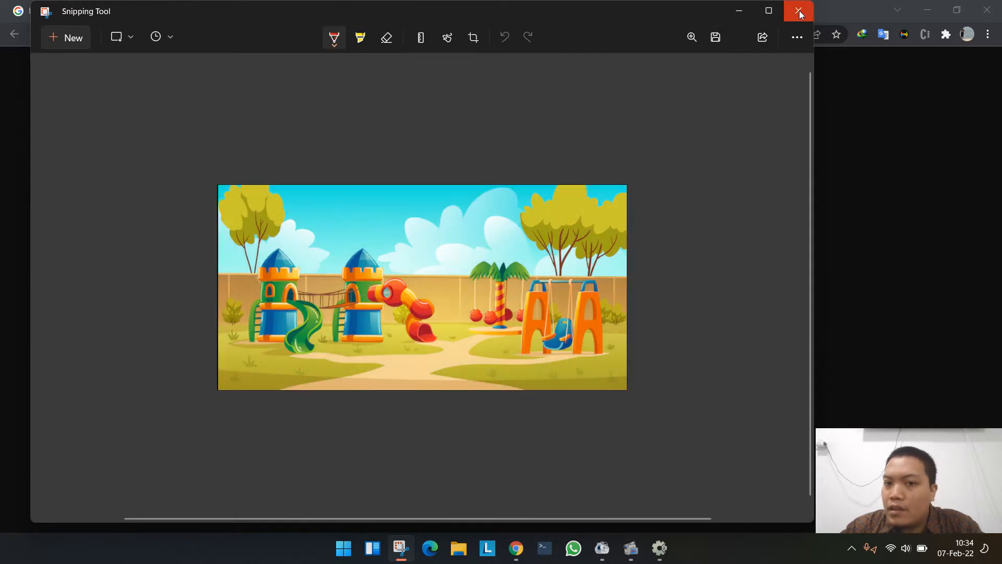
click(799, 10)
key(alt+Tab)
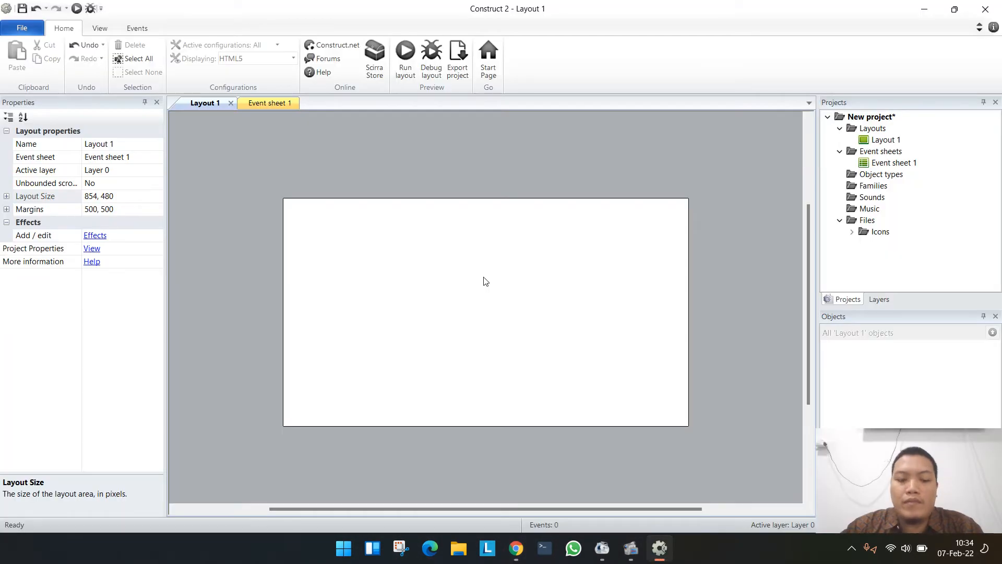
double_click(318, 156)
key(alt+Tab)
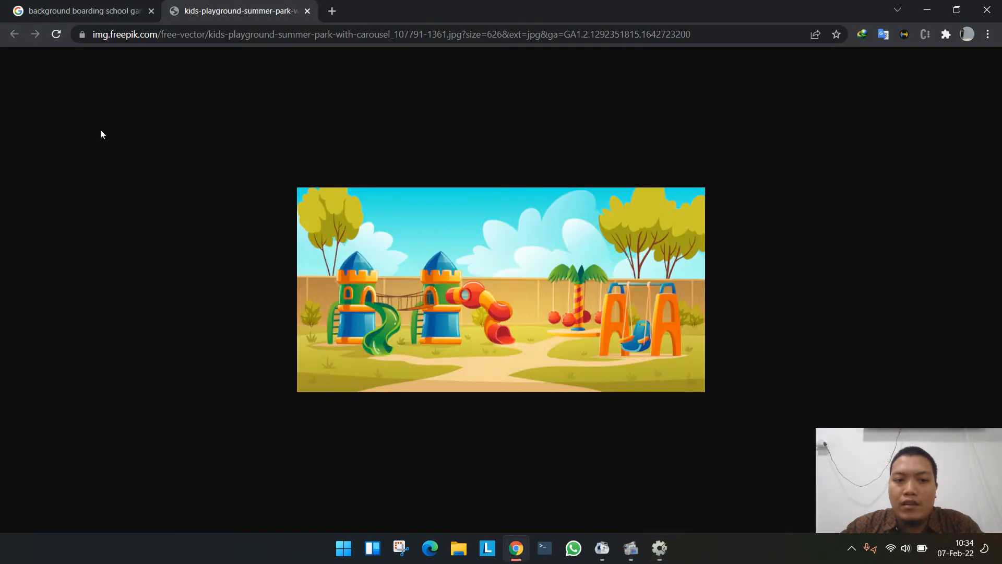
- Capture the playground image with a rectangular Snipping Tool snip and crop the thin dark strip off its upper edge
click(403, 554)
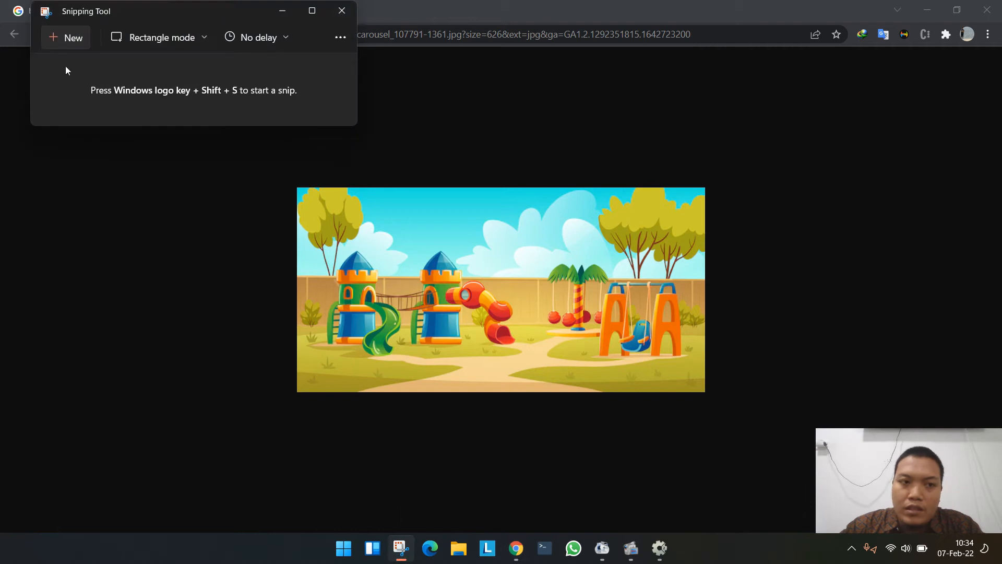
click(64, 44)
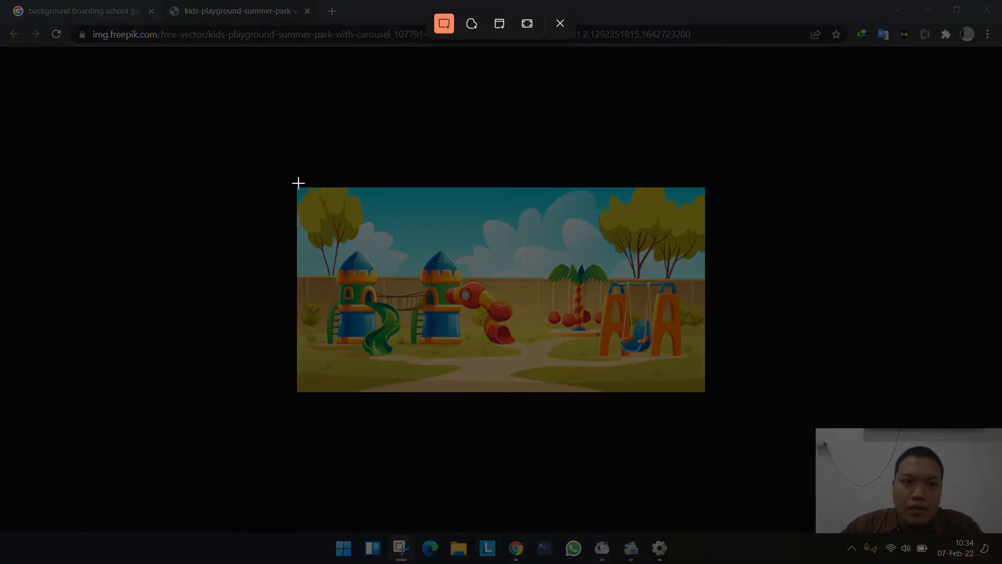
drag(295, 186, 703, 392)
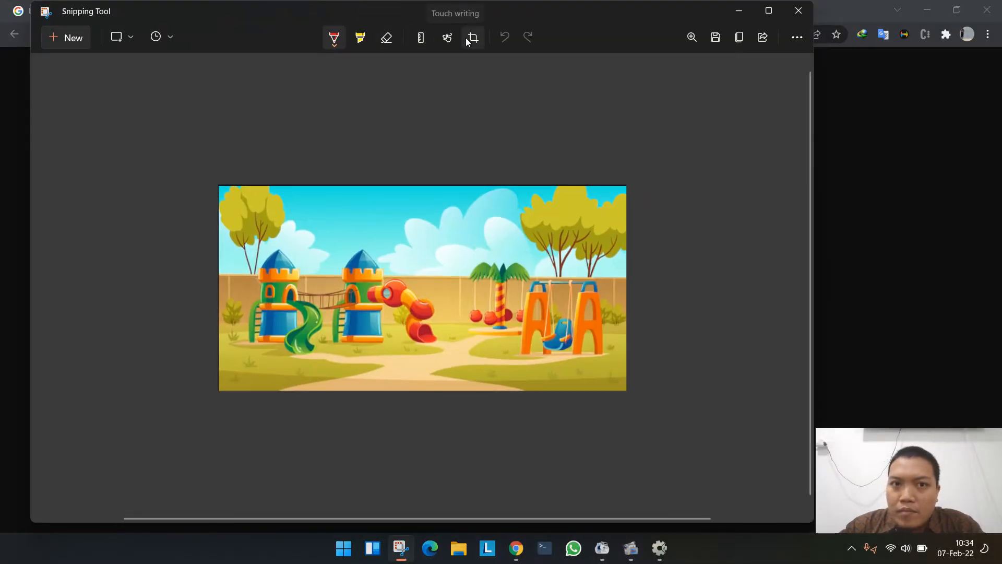
click(472, 38)
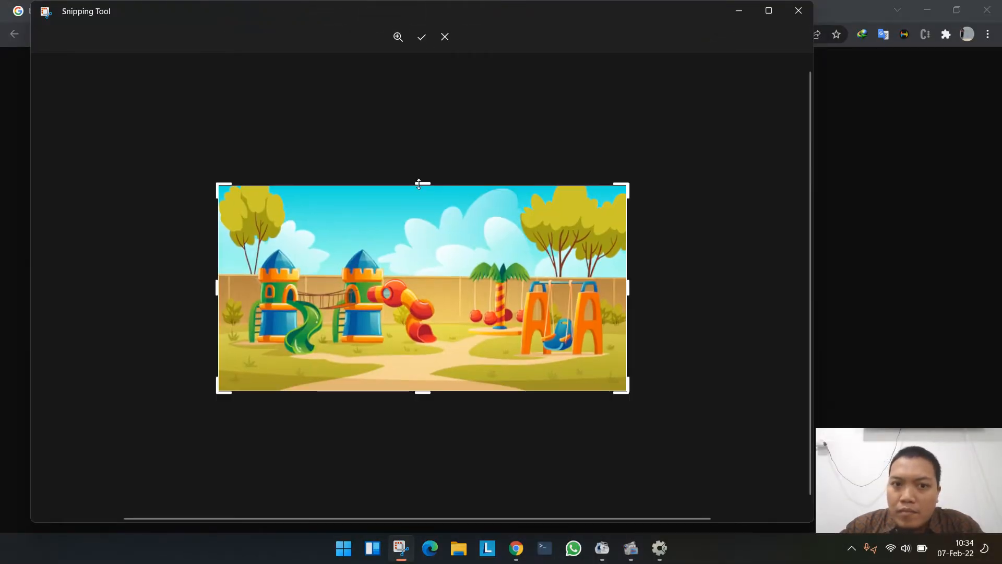
drag(419, 184, 421, 186)
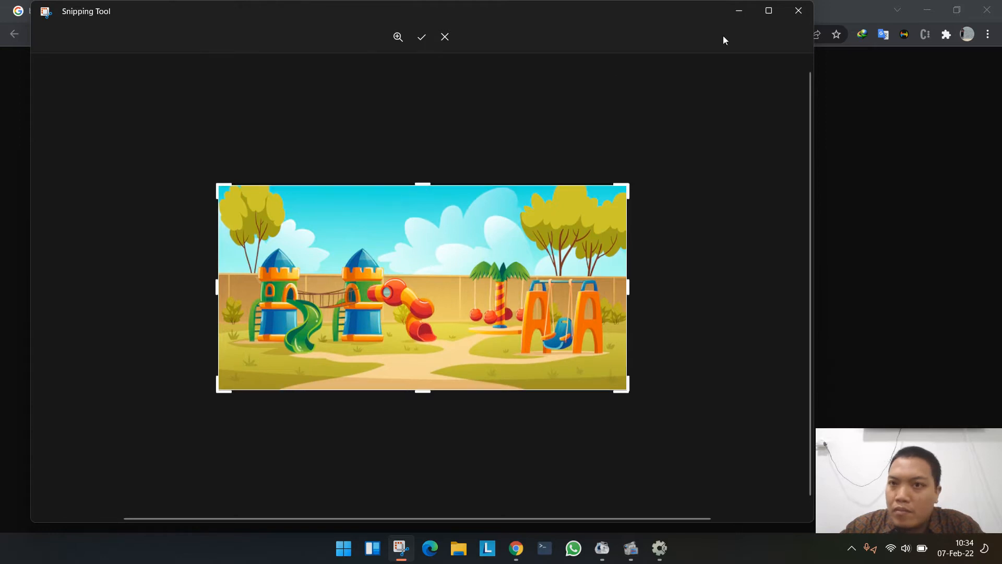
click(423, 38)
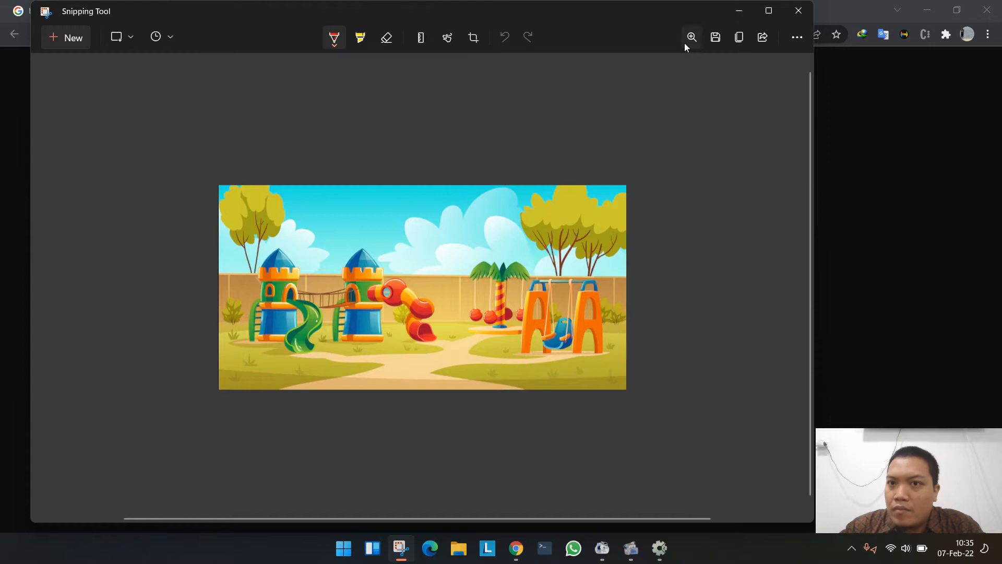
- Save the snip as a JPG in Documents > Universitas NU Sidoarjo > Bimbingan Skripsi 2022 > Games and close Snipping Tool
click(715, 37)
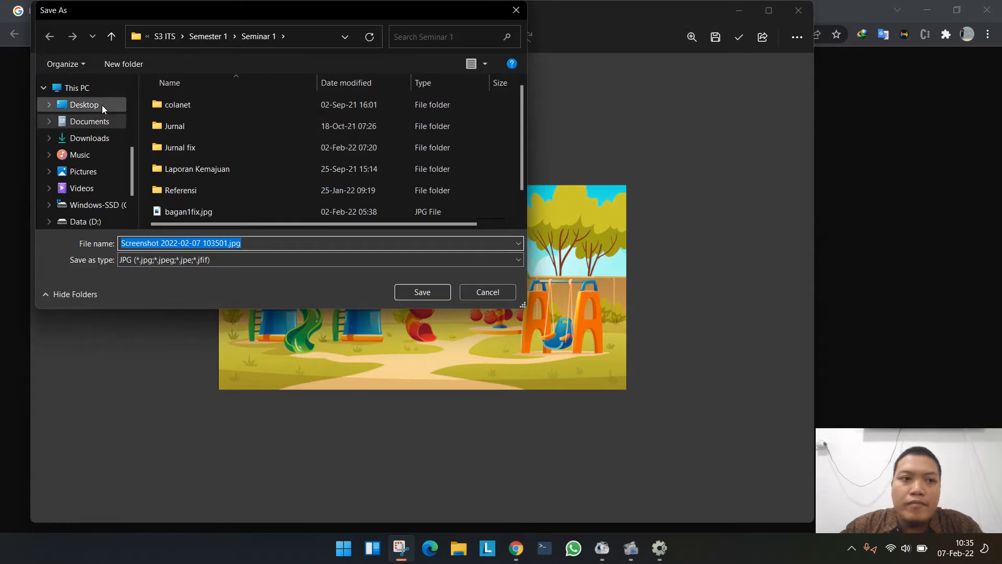
click(88, 121)
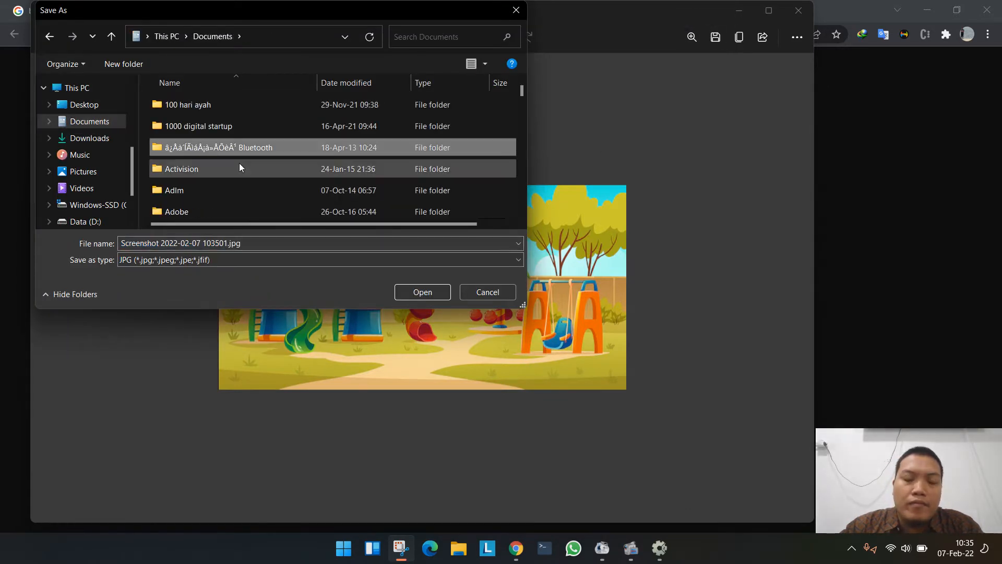
scroll(239, 168, down, 10)
double_click(239, 169)
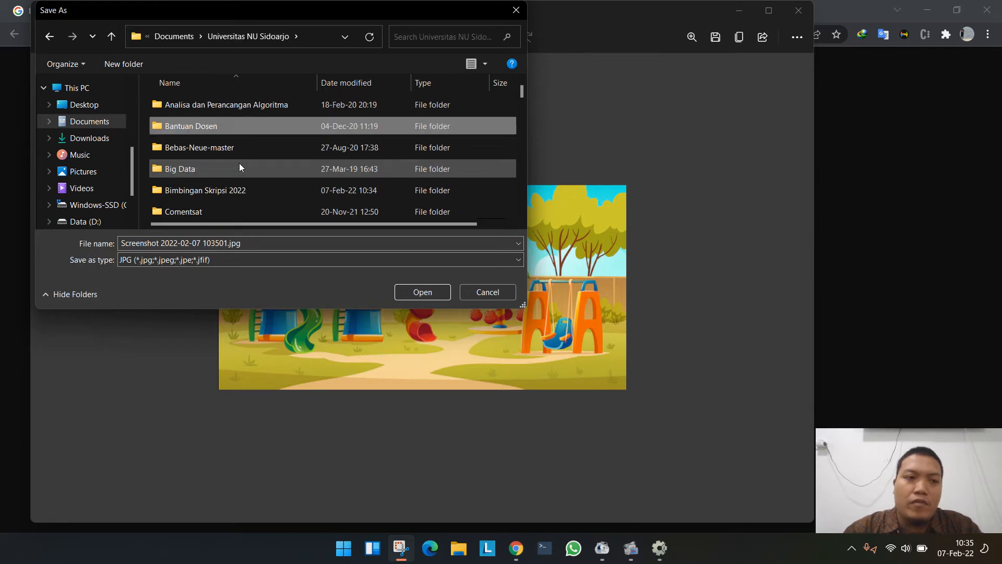
key(Down)
key(Down)
key(Return)
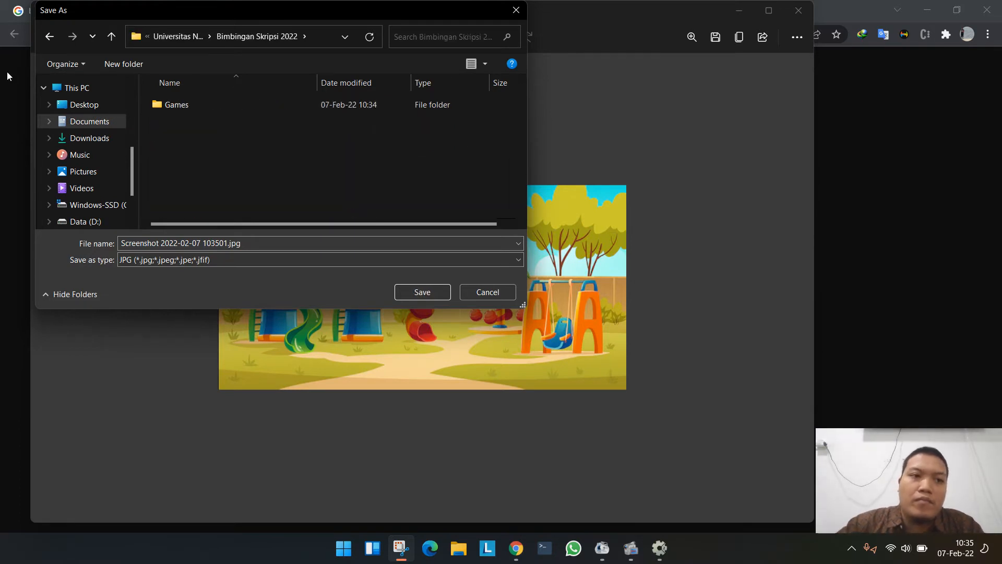
double_click(262, 107)
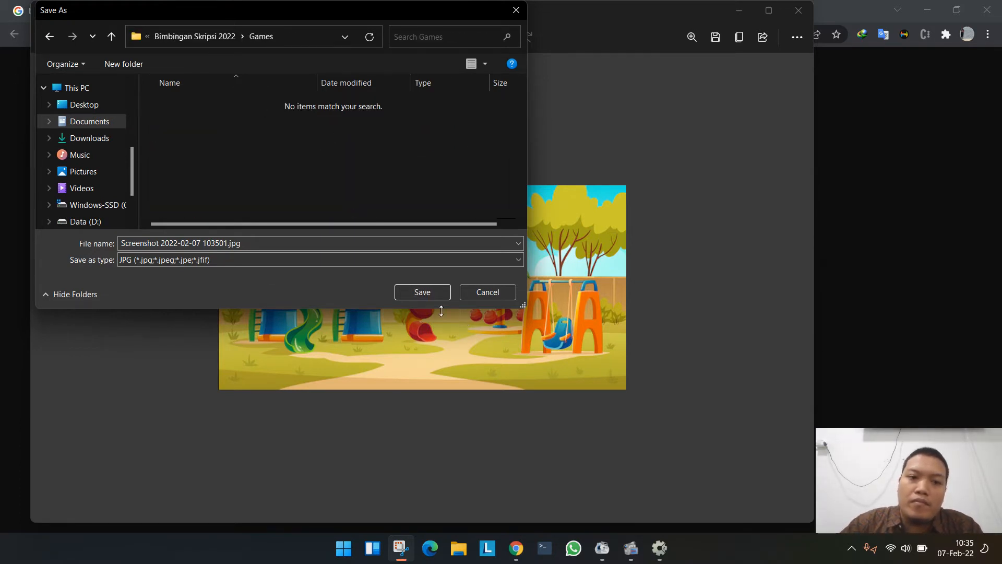
click(421, 292)
click(797, 11)
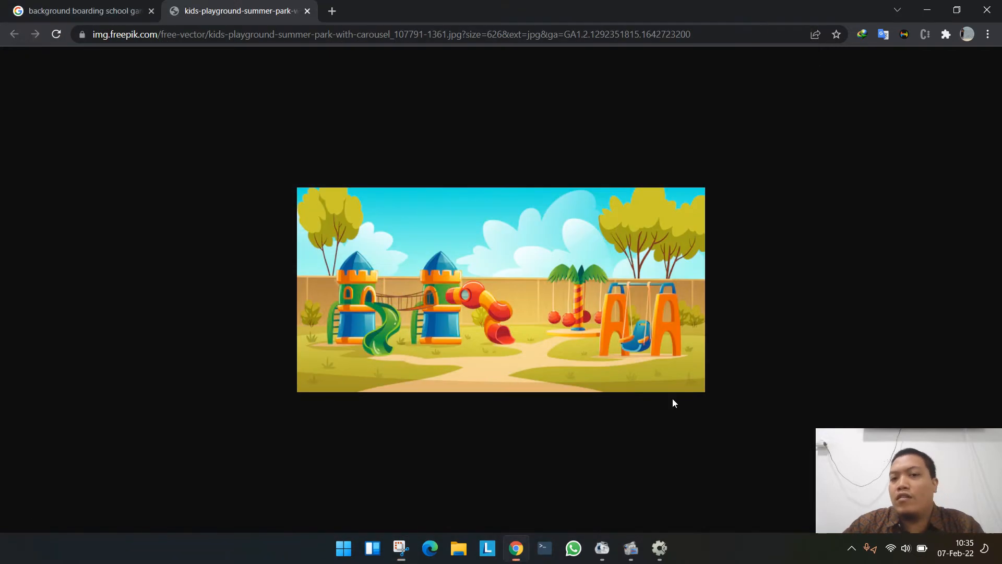
- Switch to Construct 2 and start inserting a new object into Layout 1
click(659, 547)
click(647, 418)
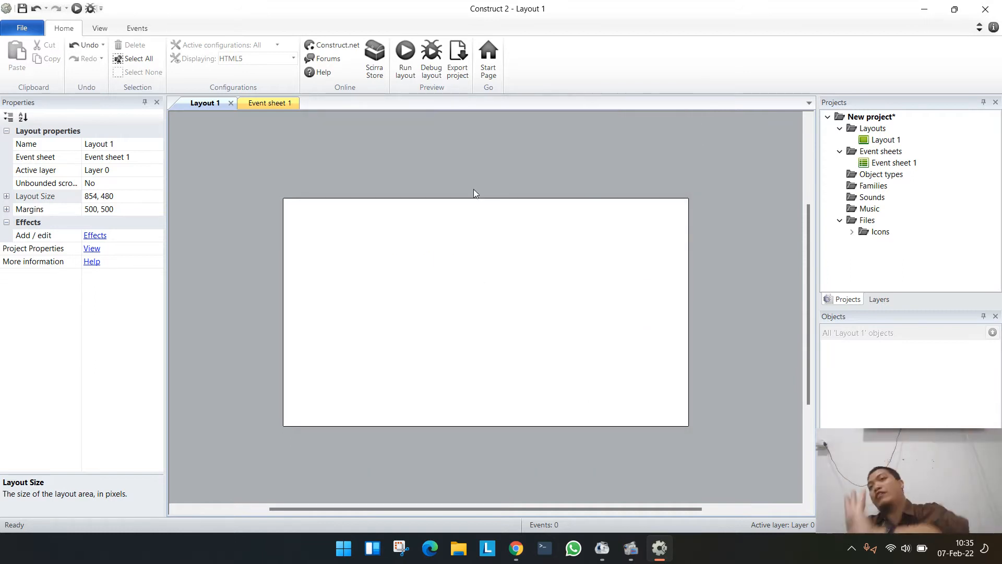
right_click(383, 187)
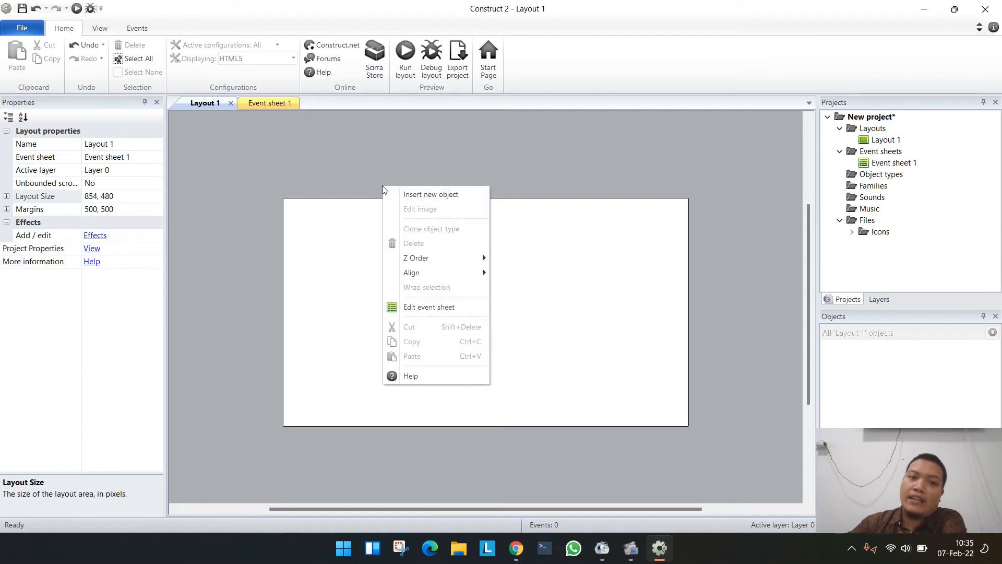
click(444, 175)
double_click(444, 176)
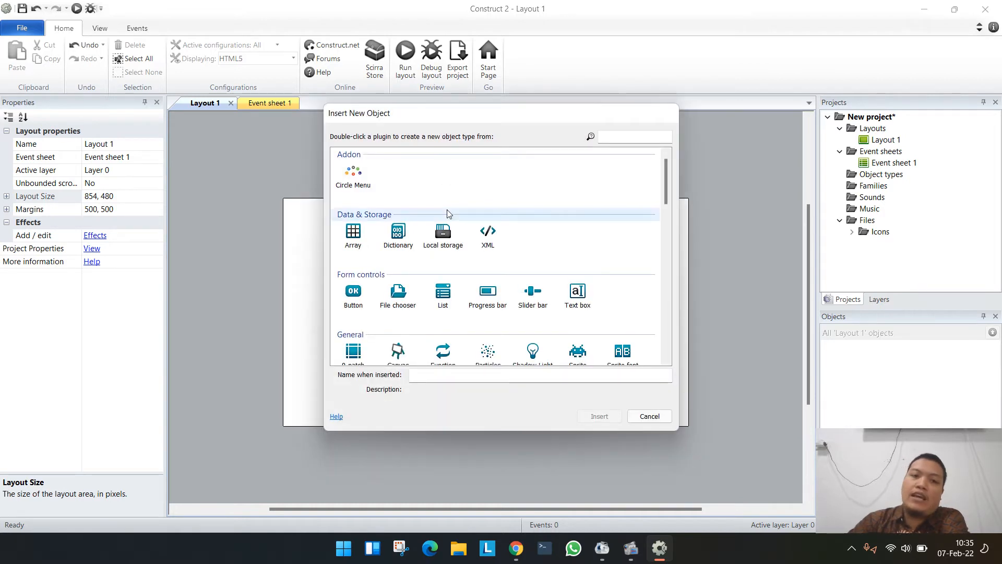
- Place a Sprite object with an empty image in the layout and delete it again
scroll(476, 323, down, 2)
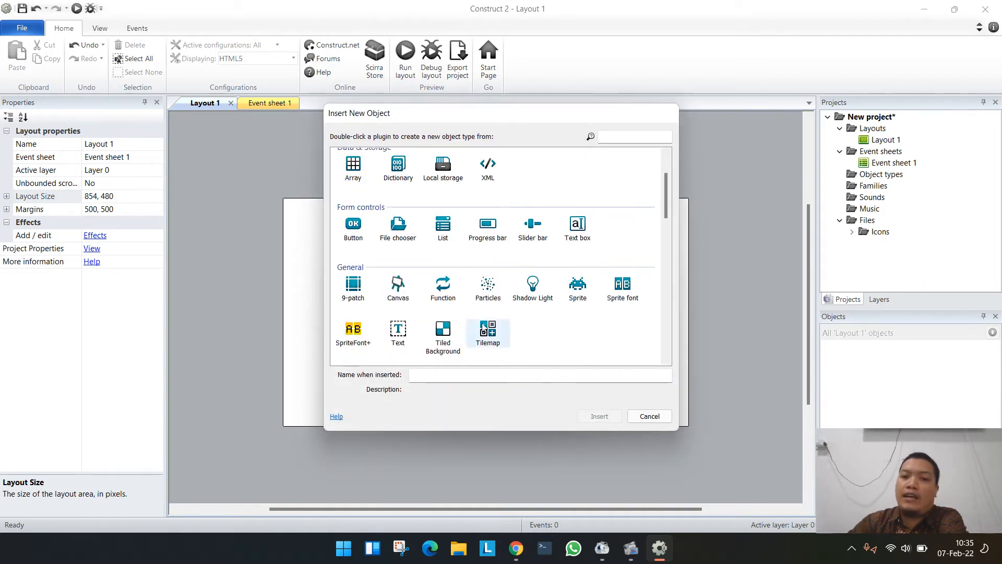
scroll(574, 321, down, 2)
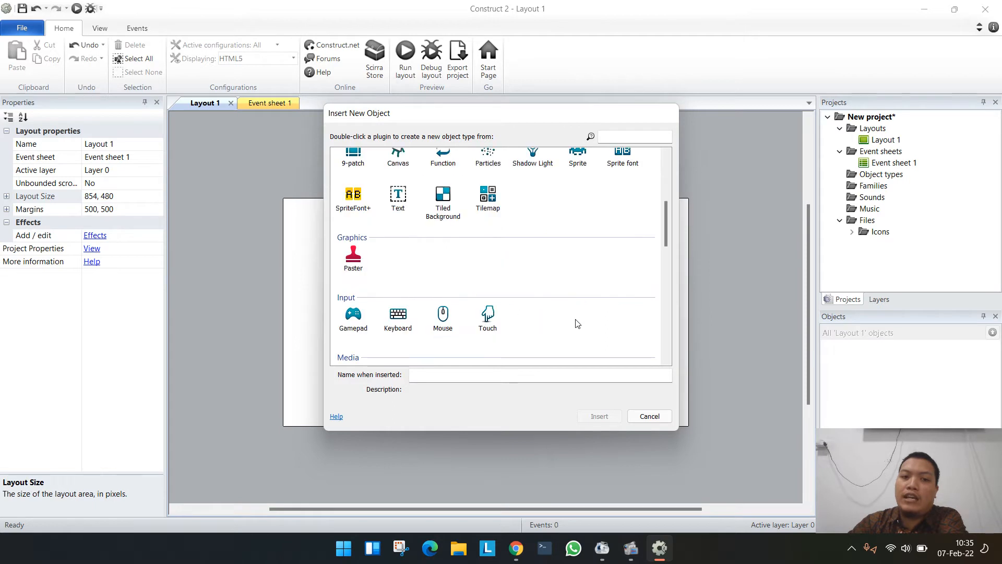
scroll(576, 323, up, 2)
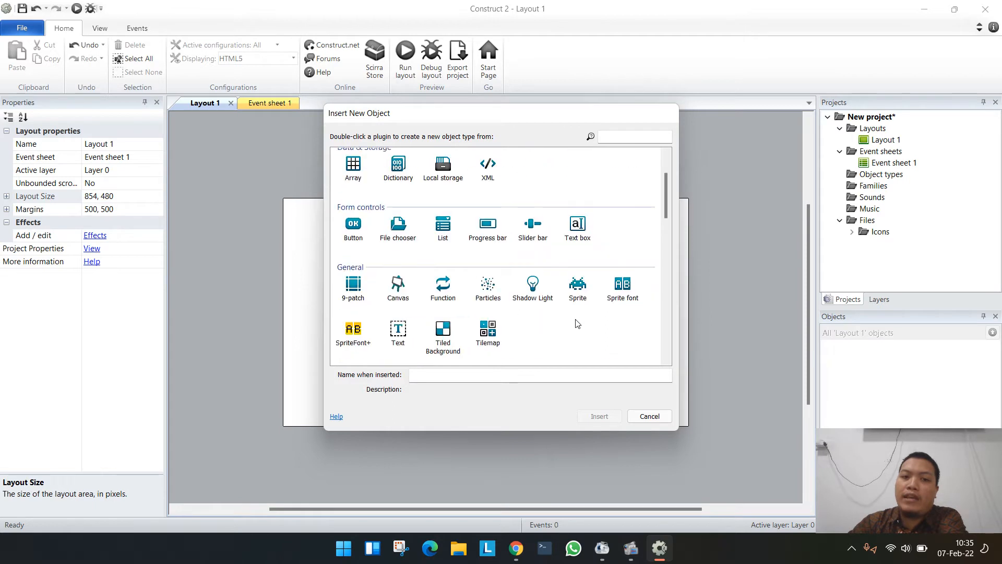
click(576, 292)
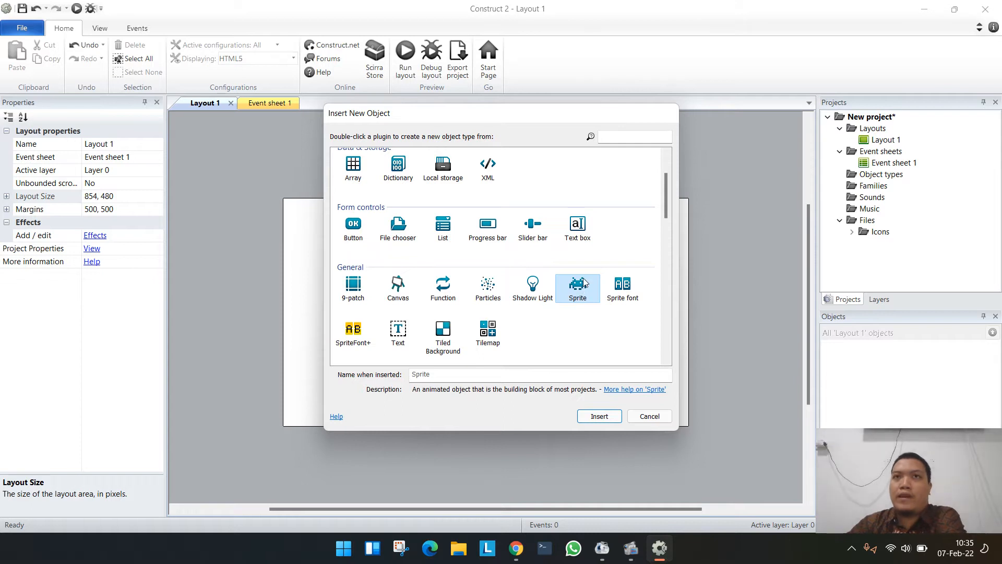
click(598, 418)
click(409, 291)
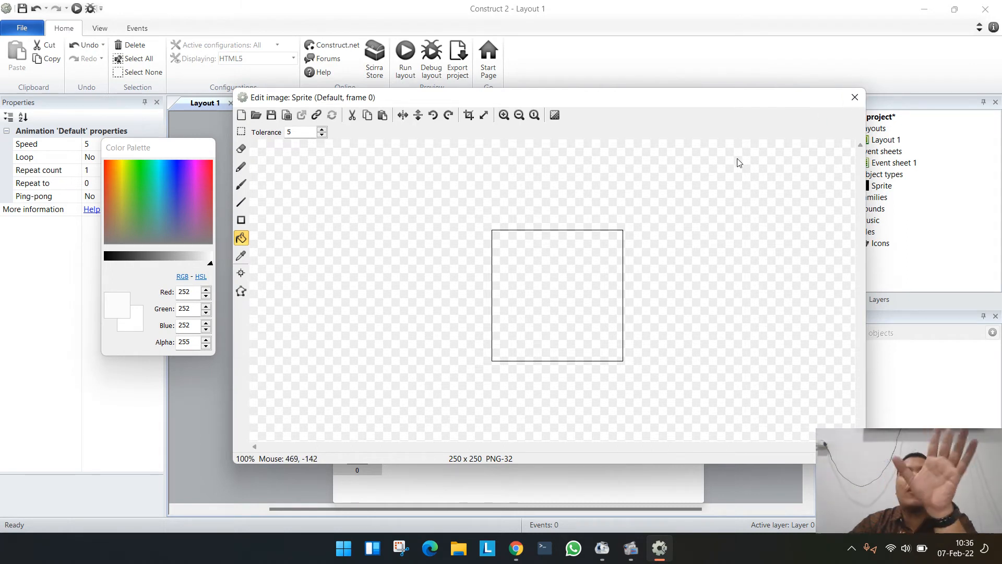
click(856, 97)
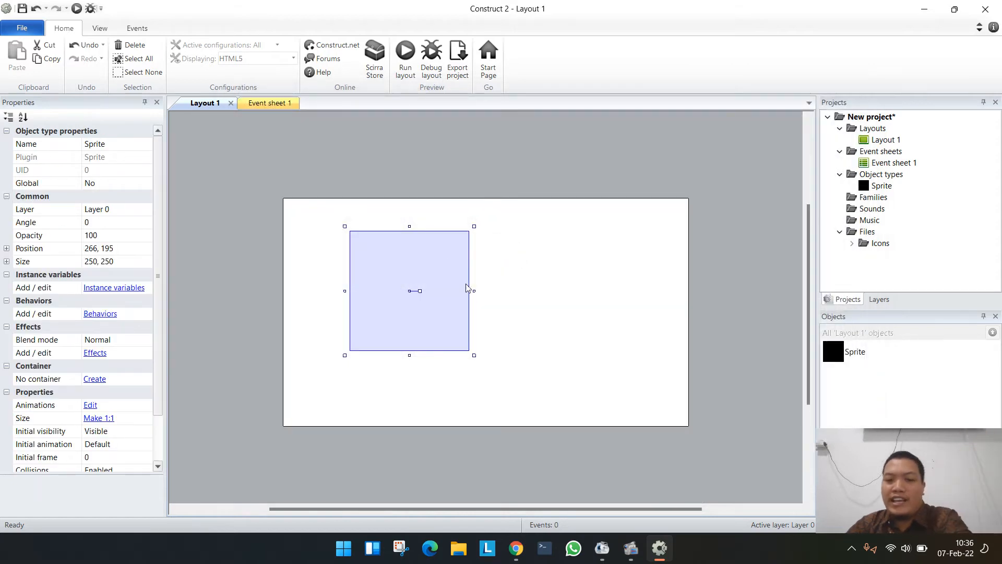
key(Delete)
- Insert a Tiled Background object from the General category and place it in Layout 1
double_click(433, 171)
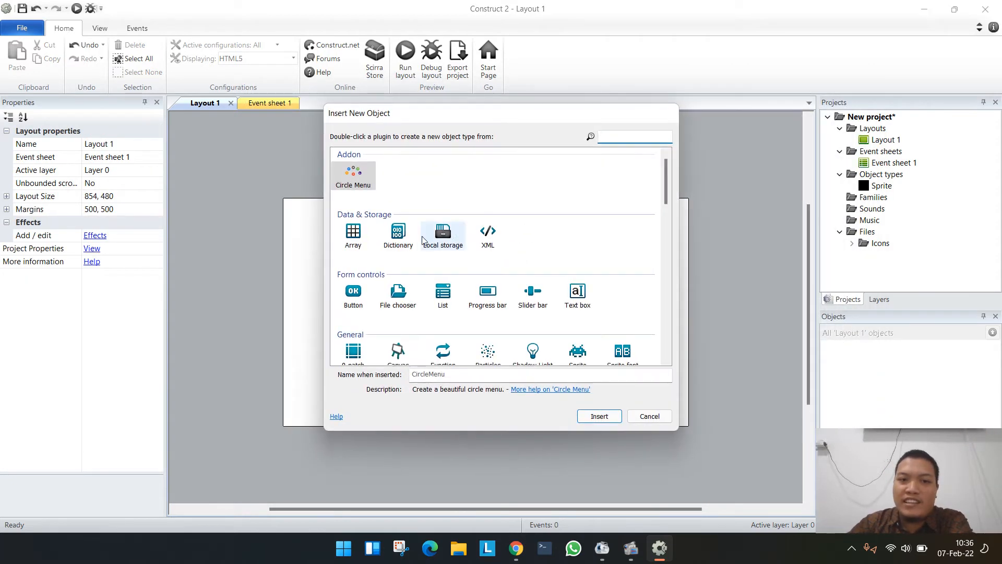
scroll(431, 324, down, 2)
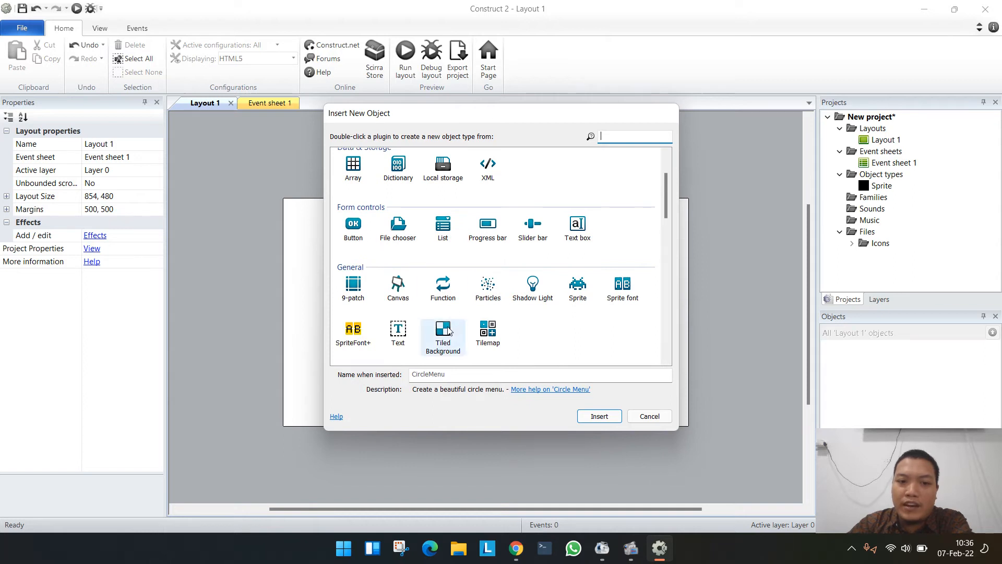
click(444, 339)
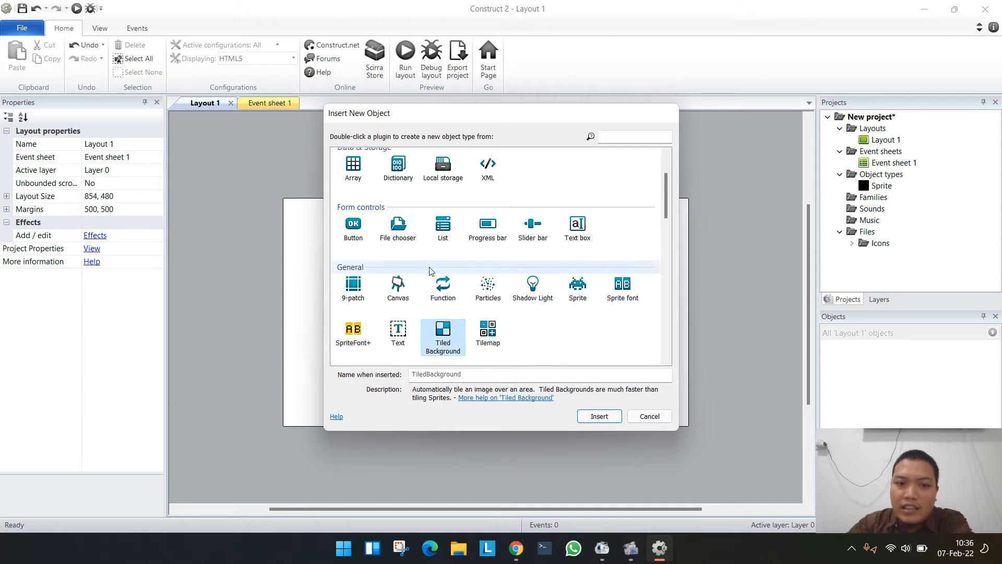
scroll(448, 345, down, 1)
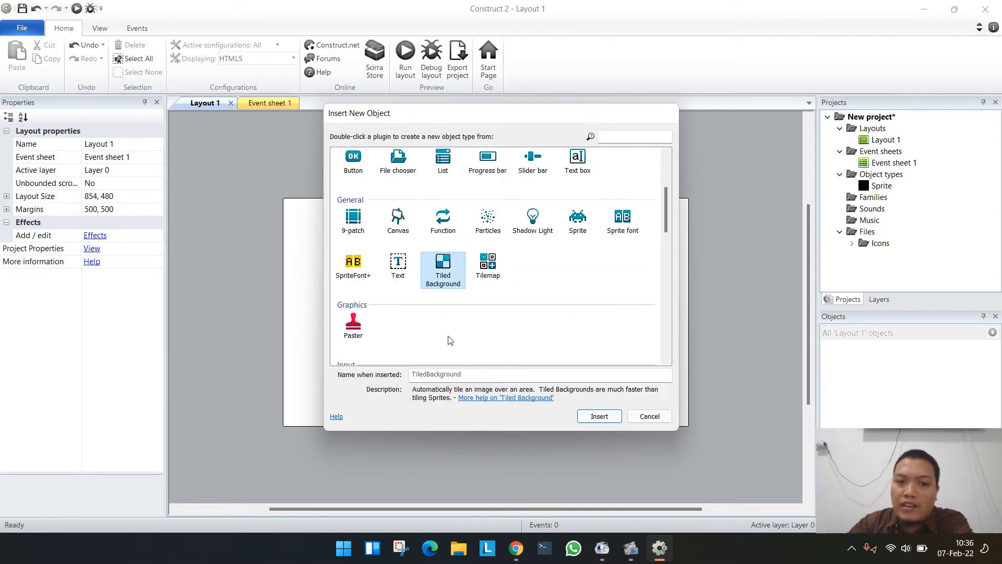
scroll(543, 339, down, 2)
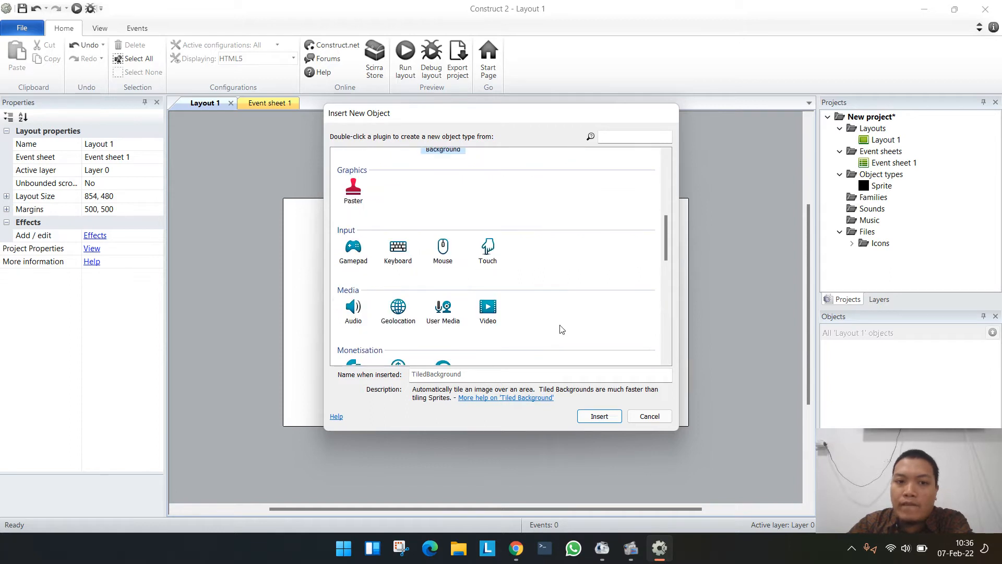
scroll(580, 325, down, 2)
scroll(579, 324, up, 5)
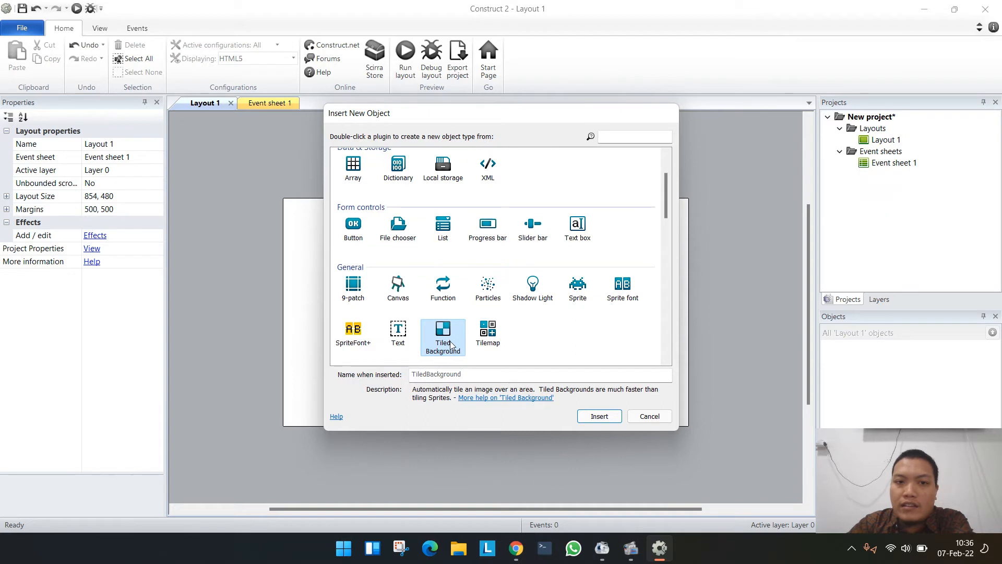
double_click(450, 344)
click(483, 316)
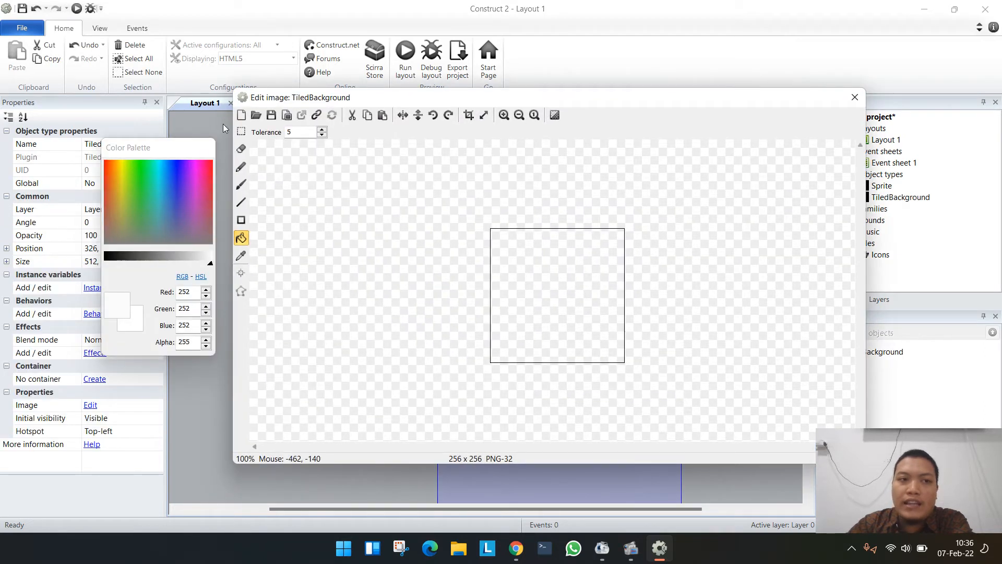
- Load Screenshot 2022-02-07 103501.jpg from Documents > Universitas NU Sidoarjo > Bimbingan Skripsi 2022 > Games as the tiled background's image and close the image editor
click(256, 114)
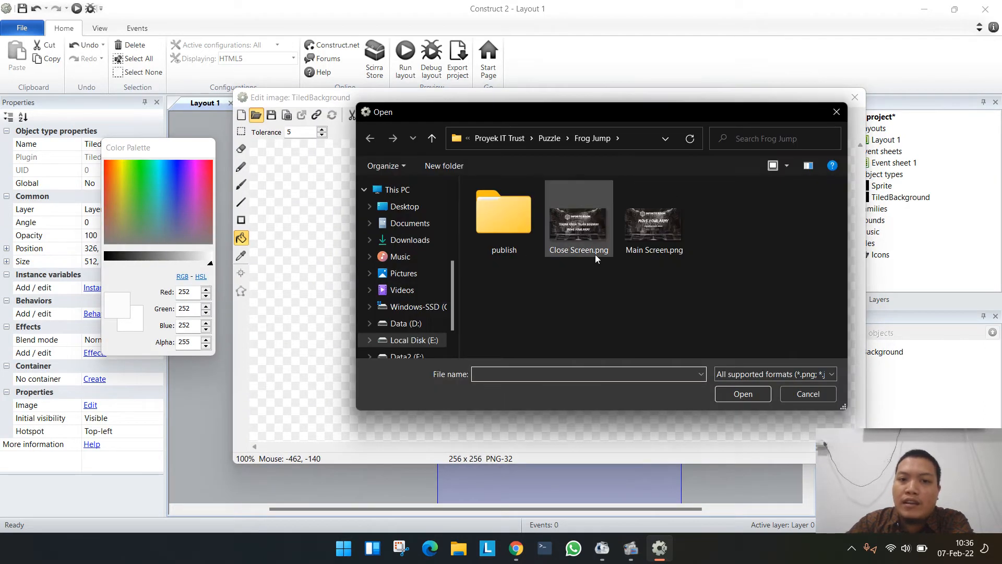
click(410, 224)
click(515, 234)
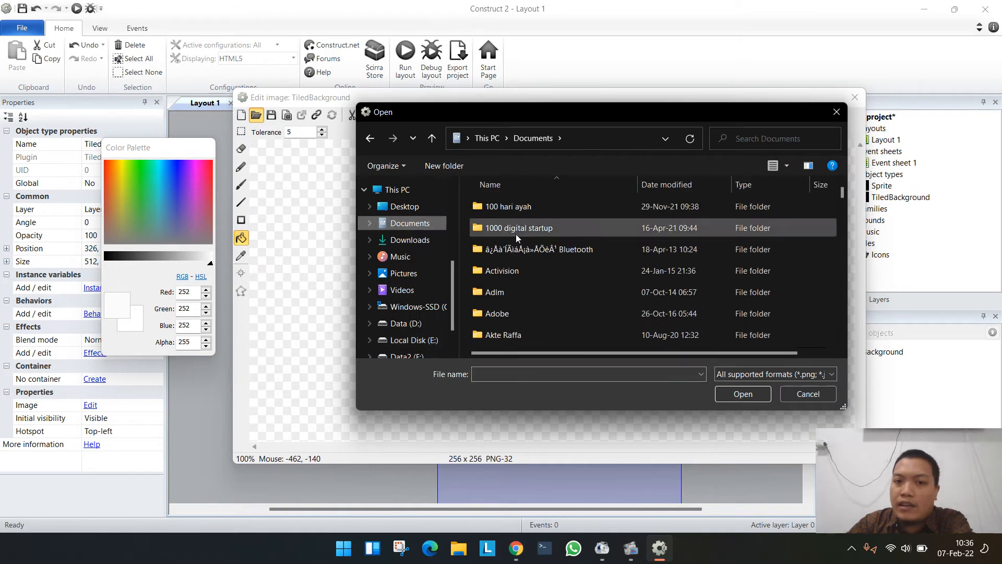
text(un)
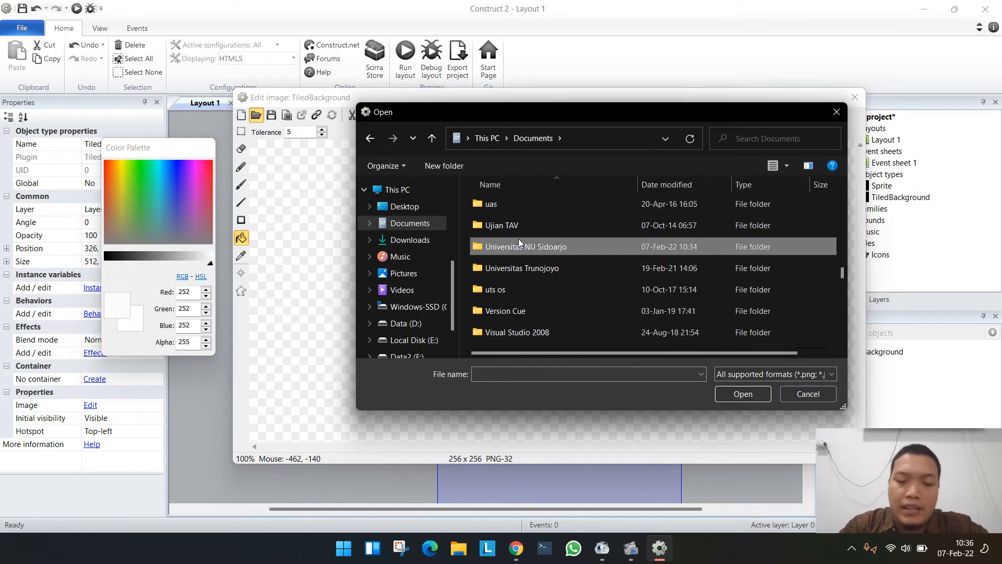
key(Return)
text(bim)
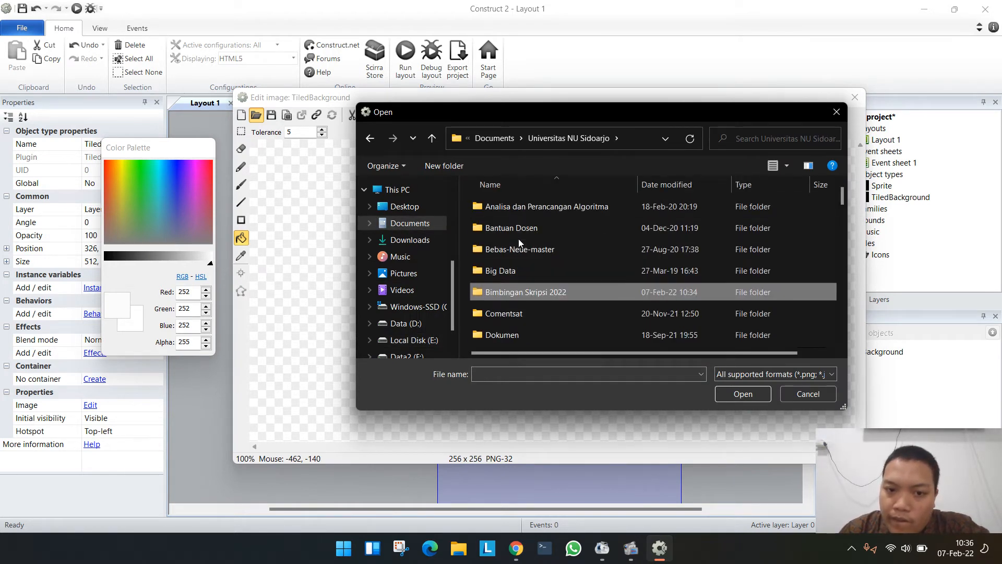
key(Return)
double_click(553, 206)
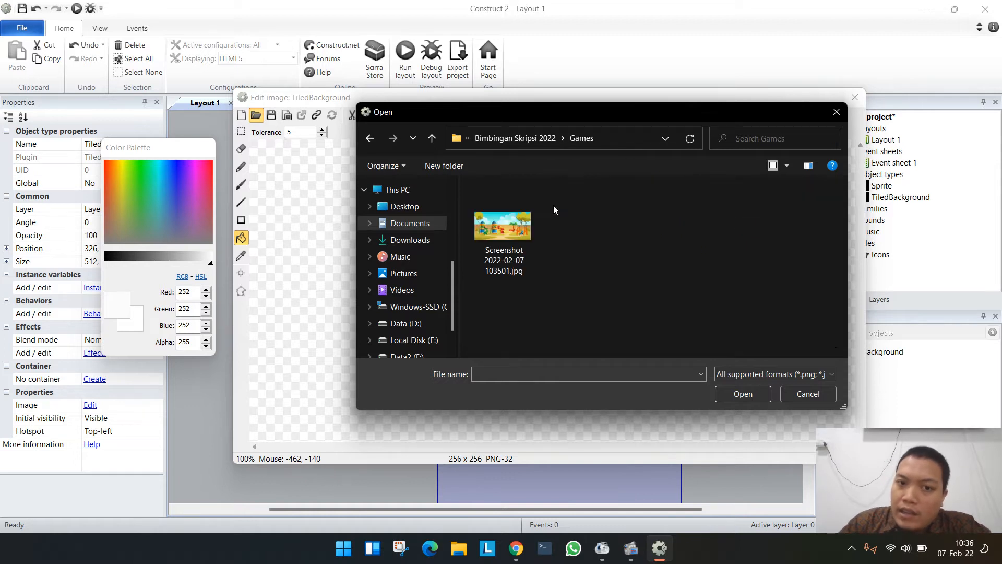
double_click(515, 238)
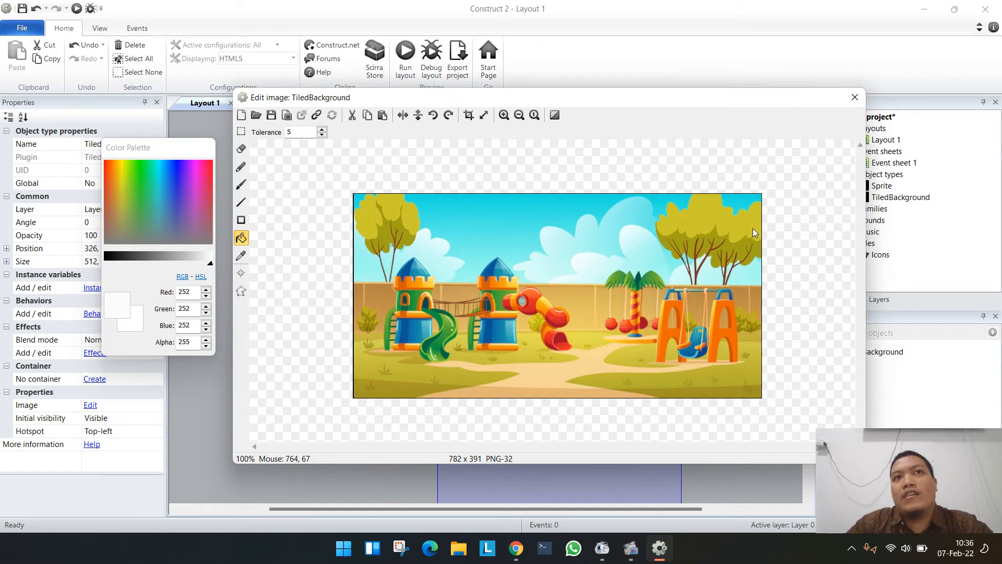
click(855, 97)
- Move the tiled background to the layout's upper-left corner at 0, -1 and widen it to 854 pixels
drag(533, 346, 378, 260)
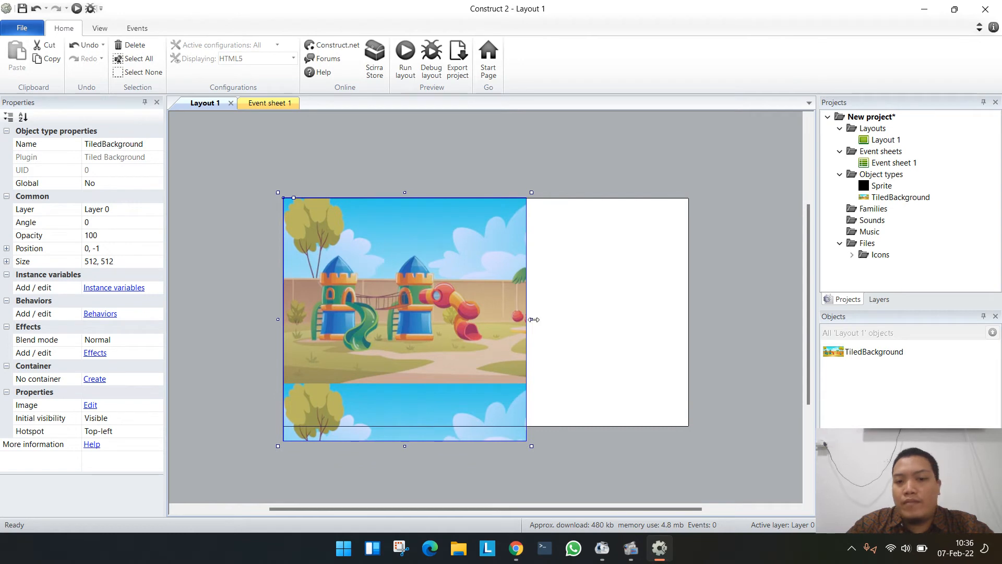
drag(533, 319, 695, 311)
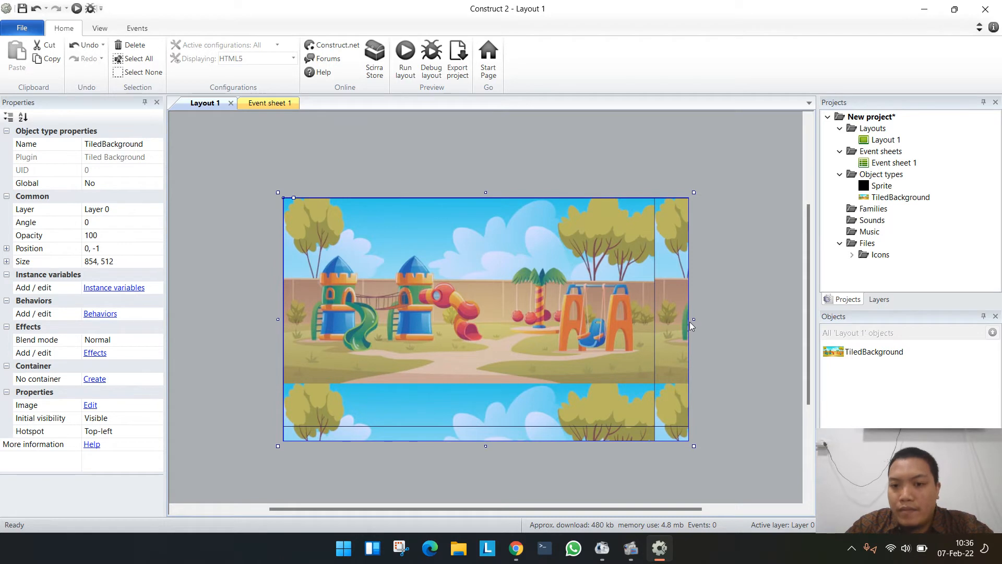
- Set the fill tolerance to 1 in the tiled background's image editor and close the editor
double_click(562, 337)
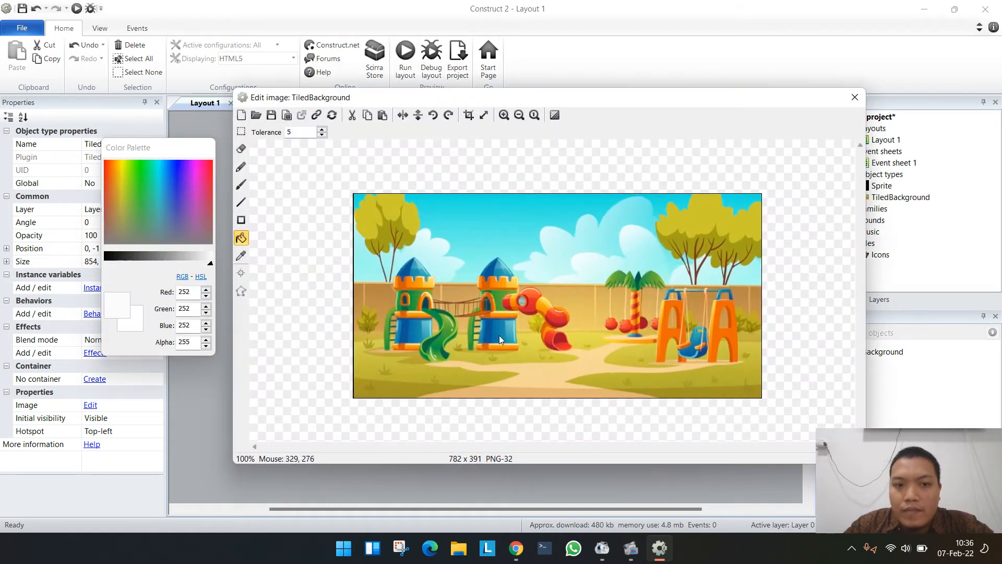
click(322, 135)
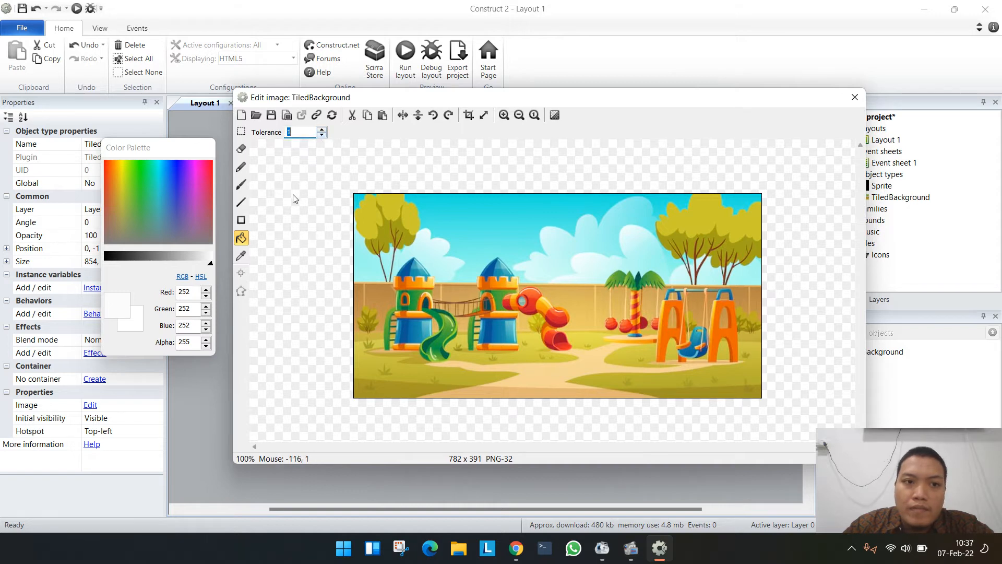
click(322, 135)
click(854, 98)
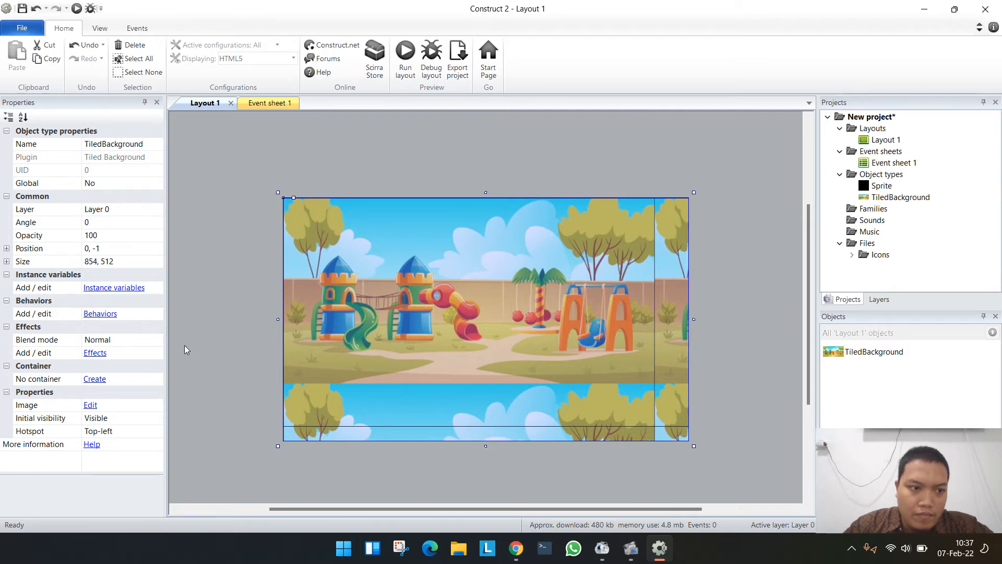
click(100, 313)
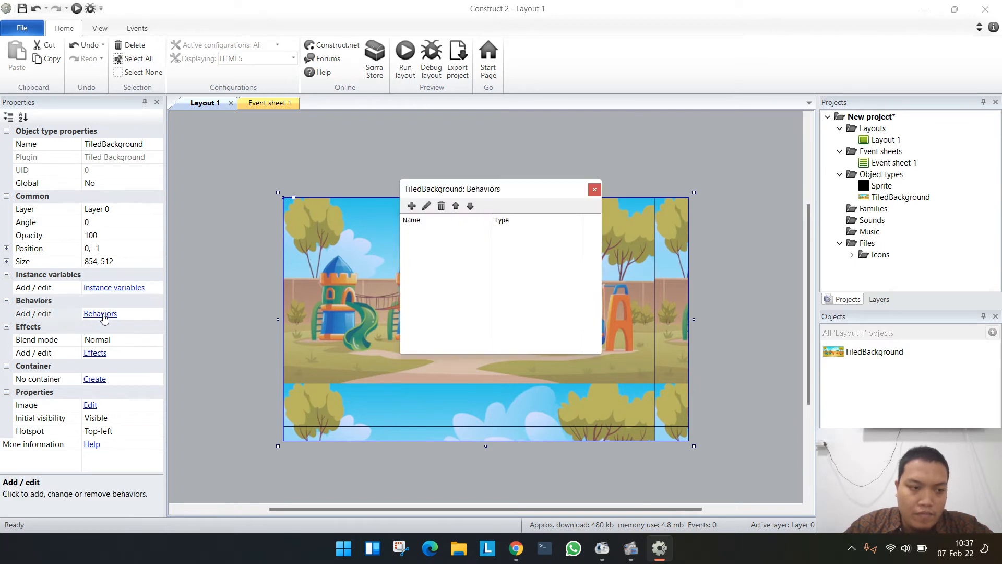
click(412, 206)
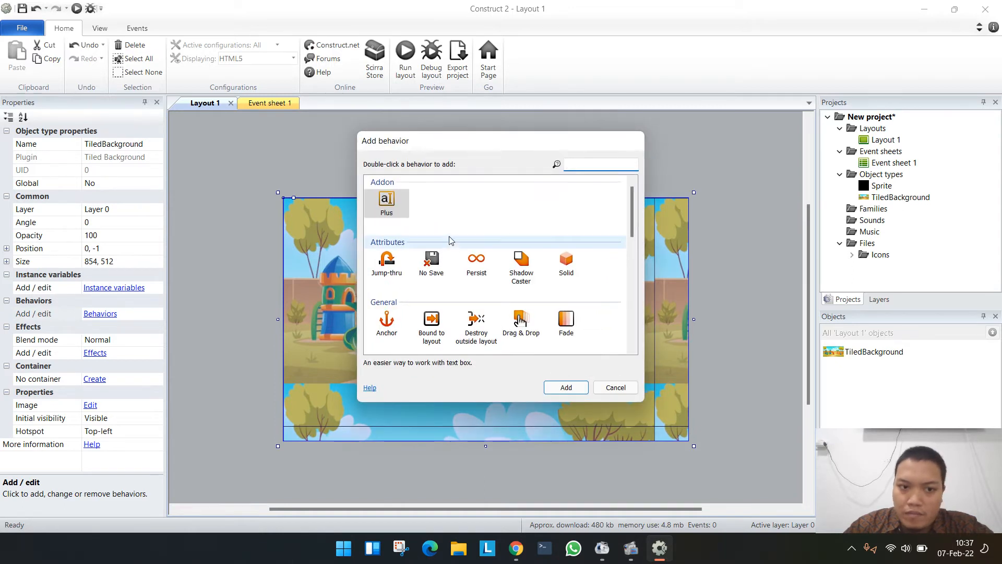
click(615, 387)
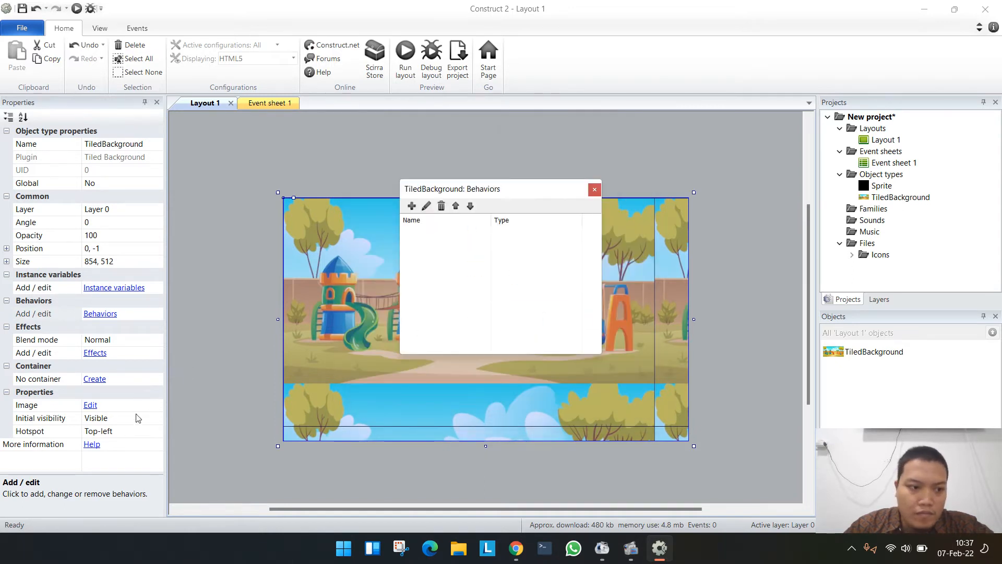
click(91, 405)
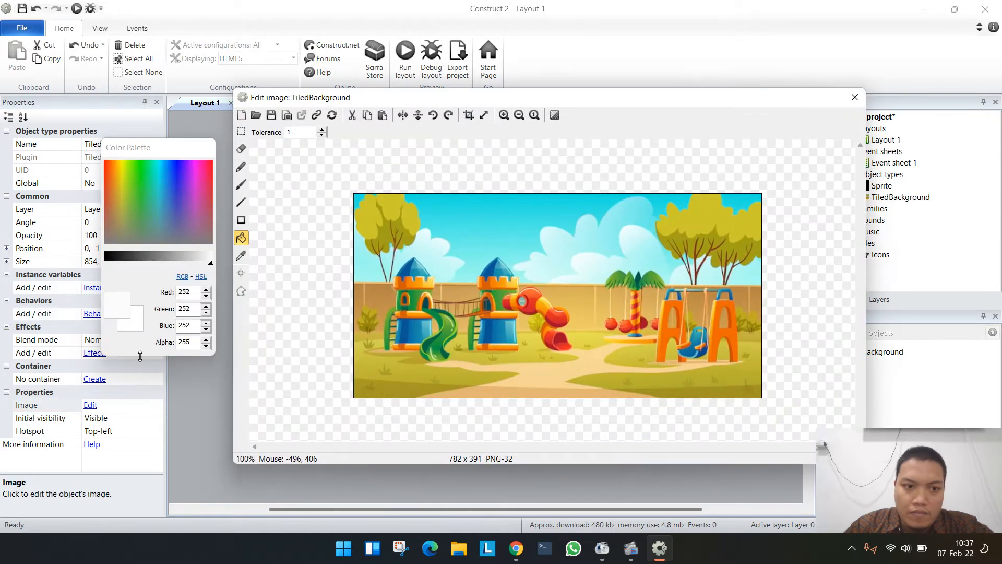
click(484, 115)
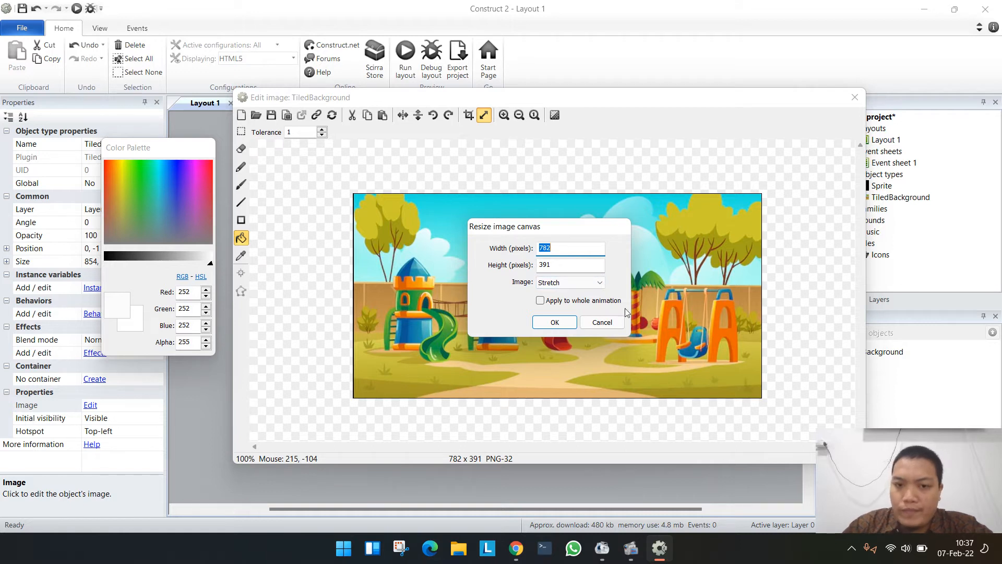
click(602, 323)
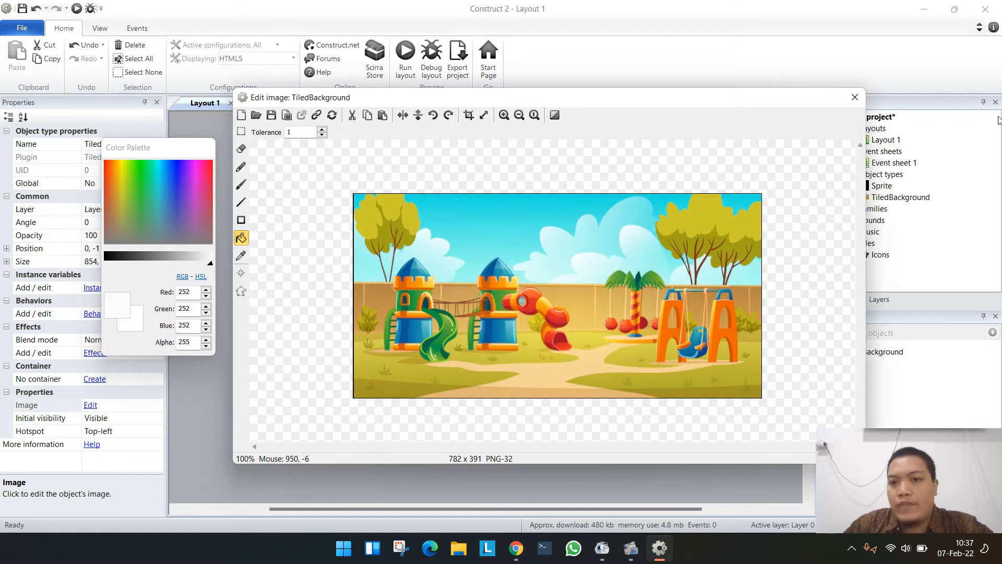
click(858, 98)
click(643, 152)
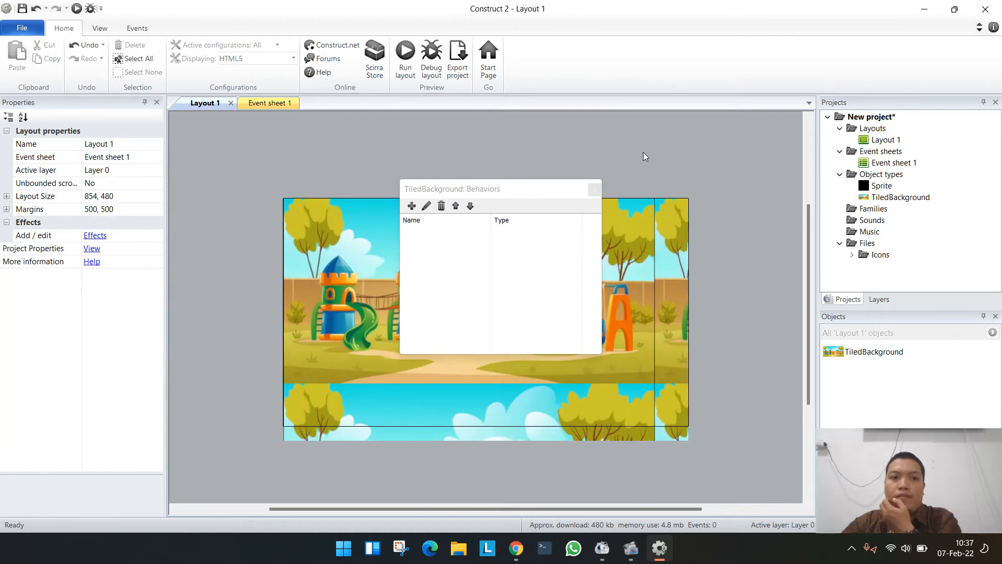
click(594, 189)
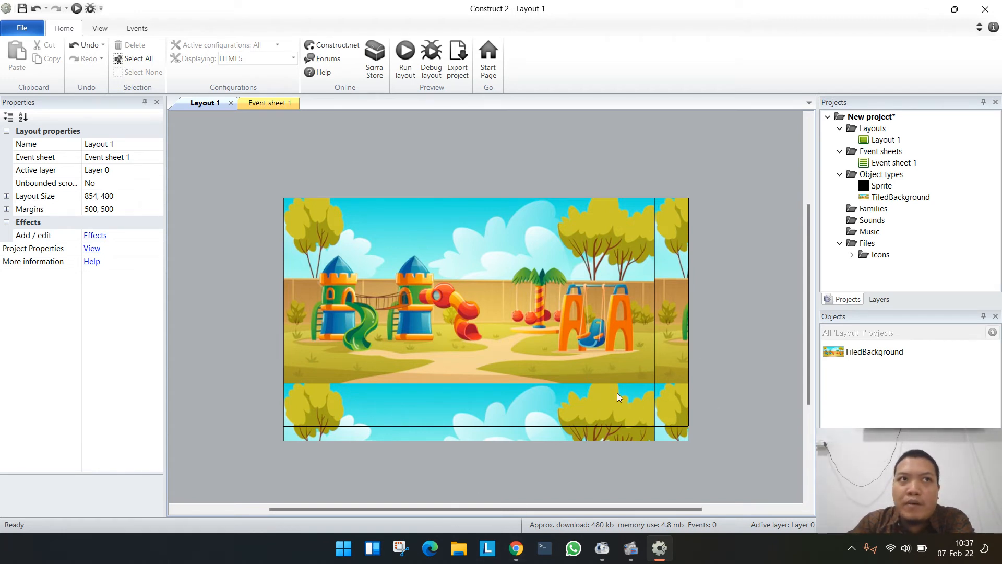
- Resize the tiled background's image to 854 by 480 pixels with the Stretch option and close the image editor
click(386, 294)
double_click(387, 293)
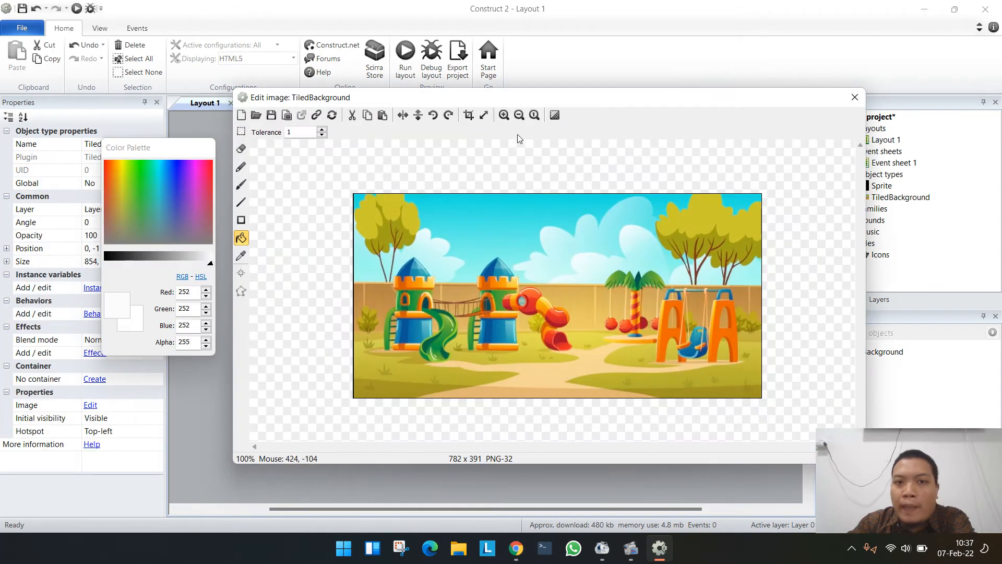
click(483, 115)
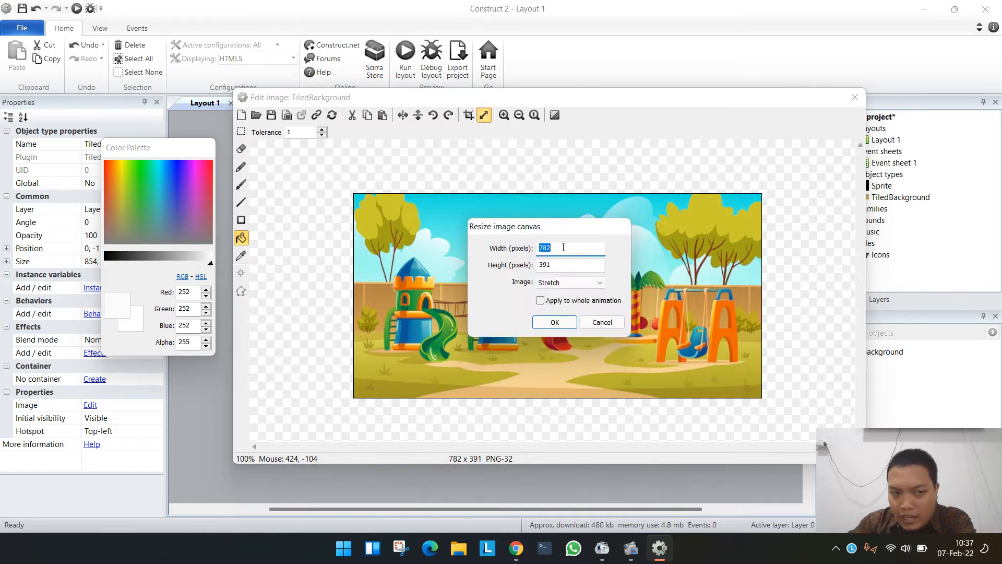
text(854)
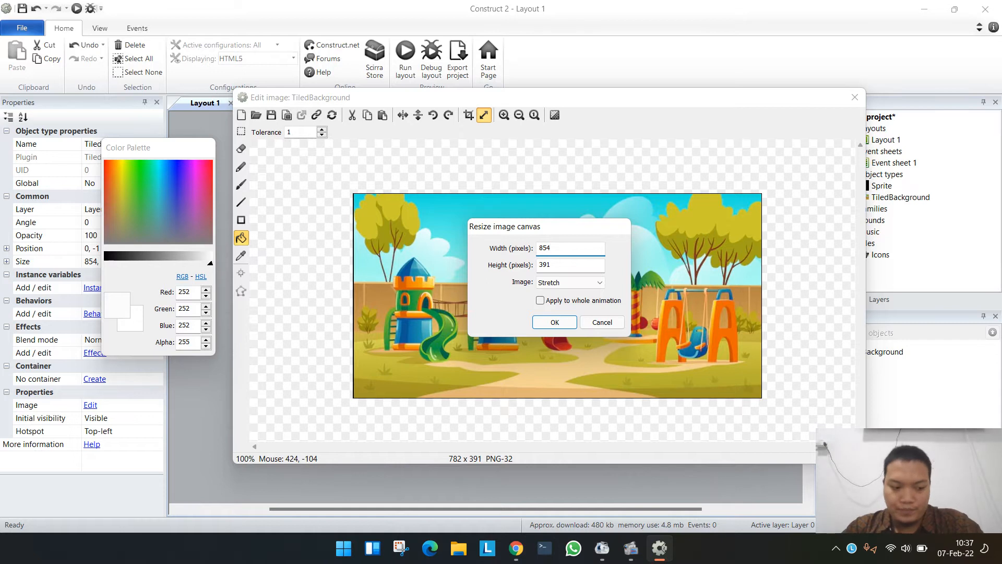
key(Tab)
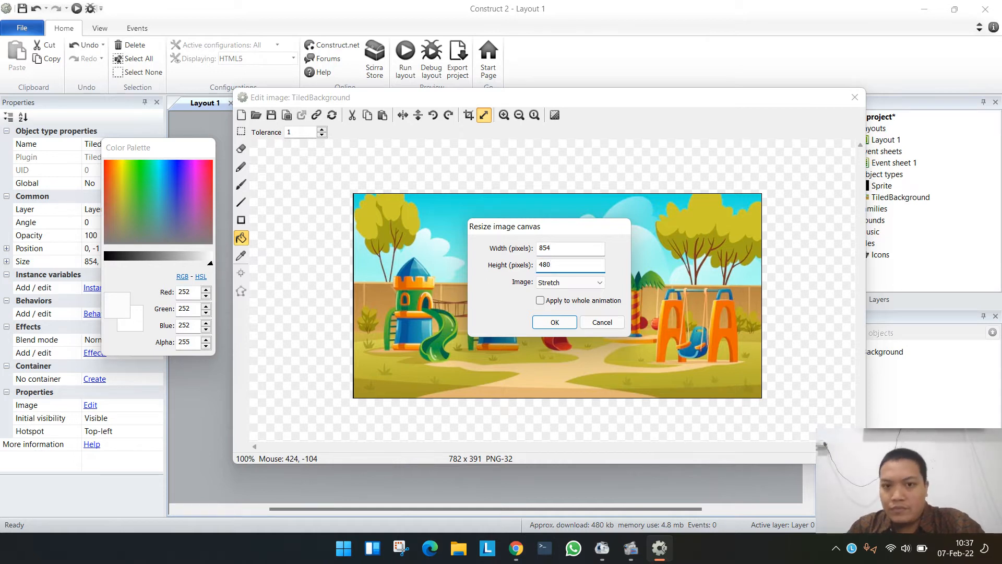
click(554, 321)
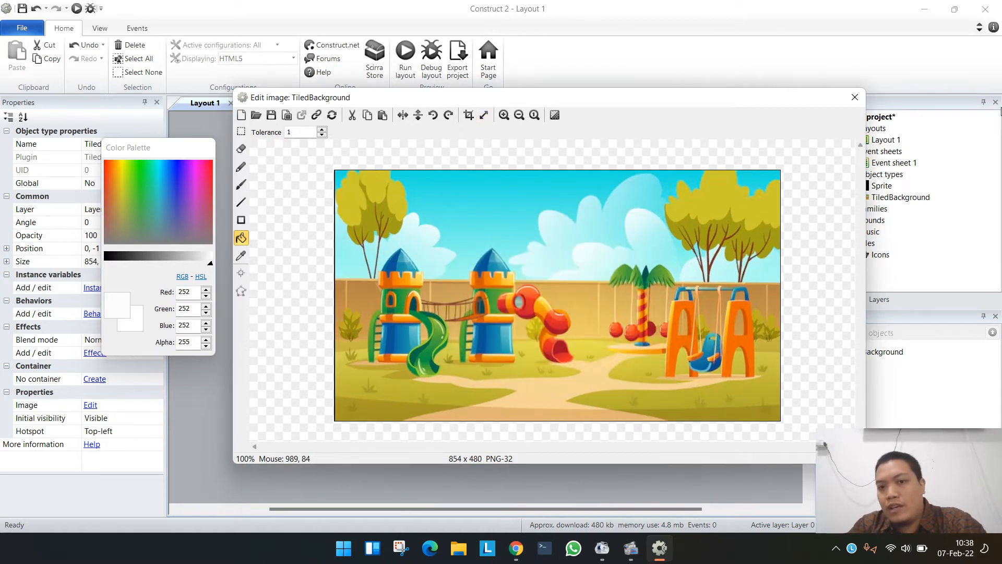
click(854, 97)
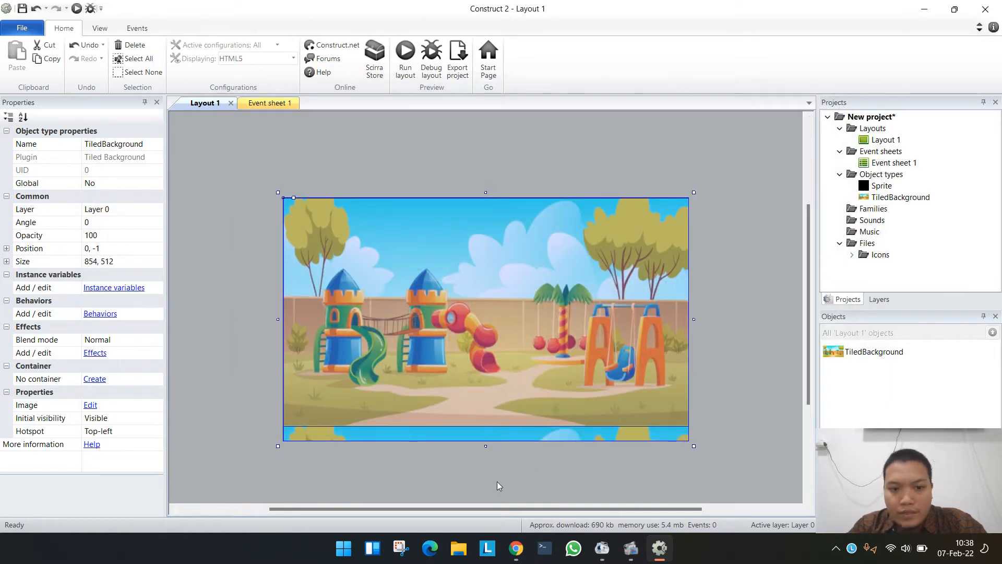
- Shorten the tiled background object to about 465 pixels high and align it with the layout's origin at 0, 0
drag(487, 445, 516, 405)
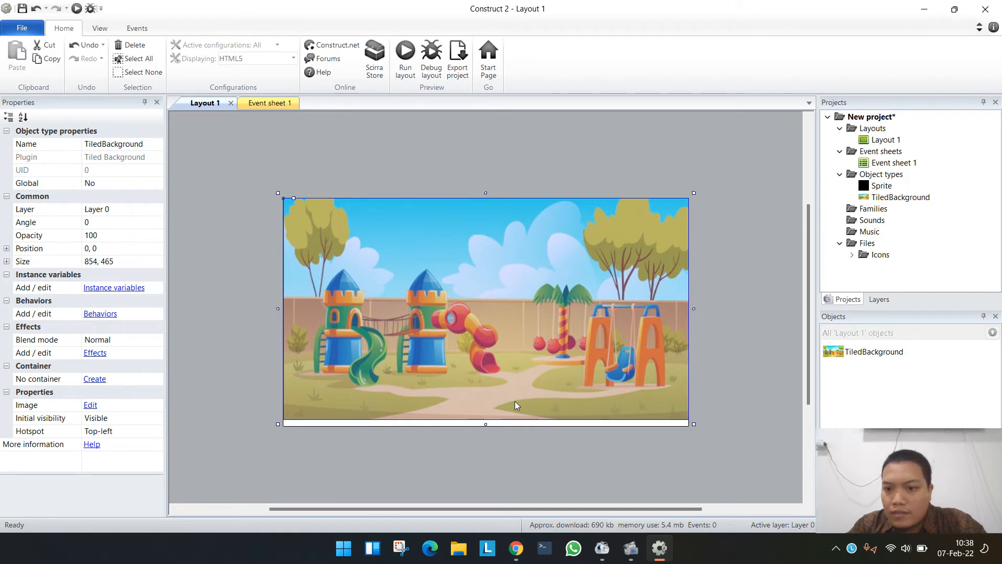
click(459, 469)
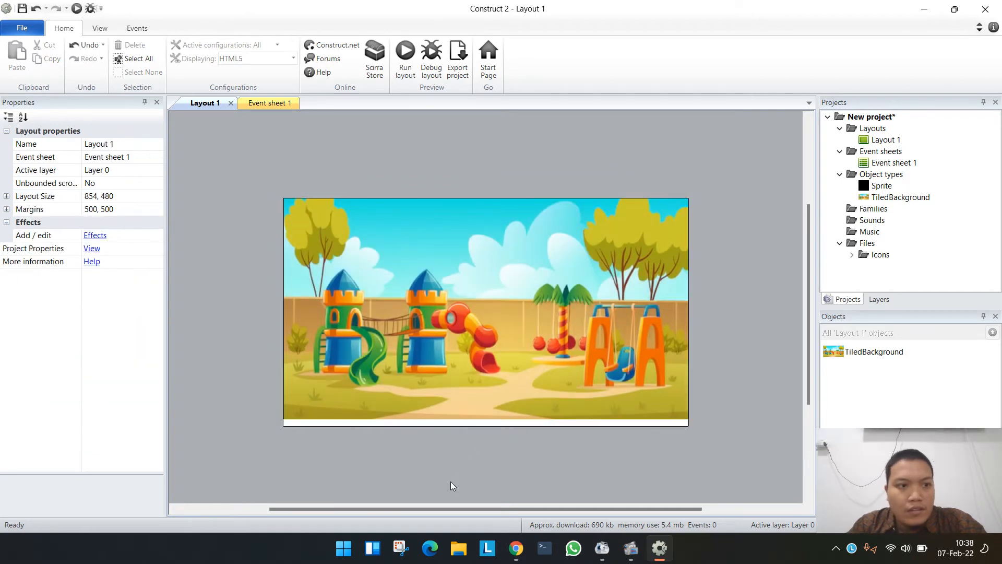
- Reapply the 854 by 480 pixel Stretch resize to the tiled background's image and close the image editor
click(542, 357)
double_click(497, 378)
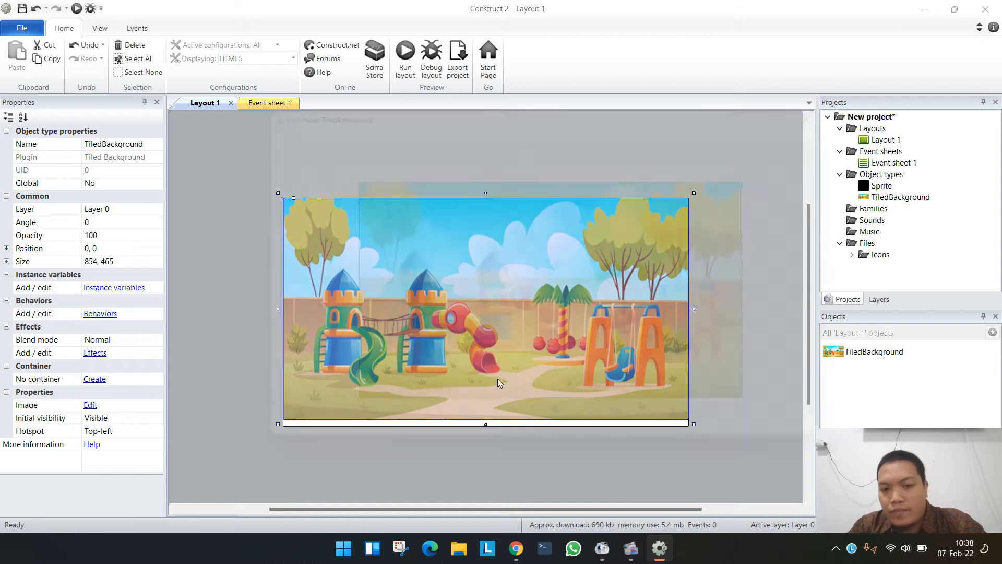
click(484, 114)
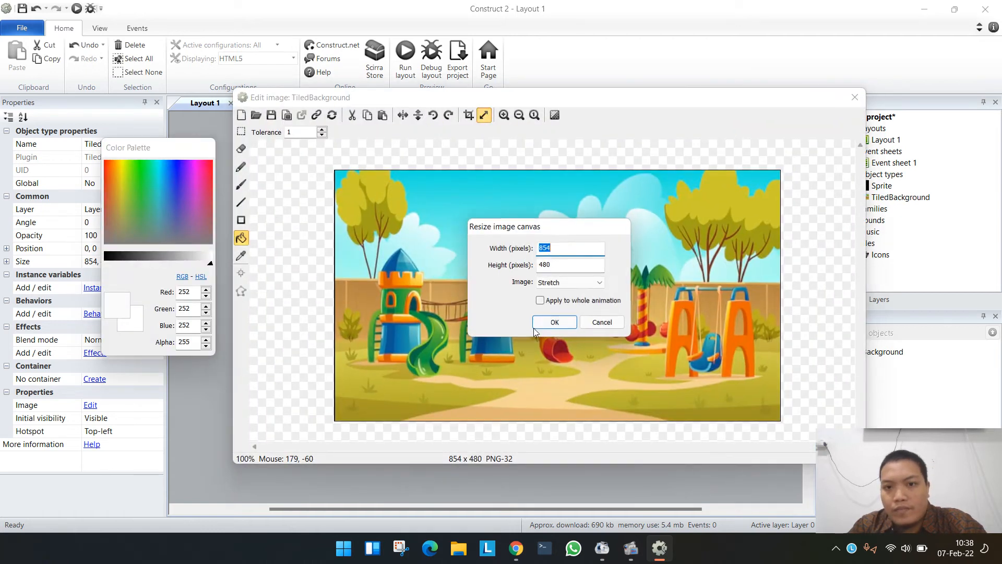
click(568, 283)
click(554, 294)
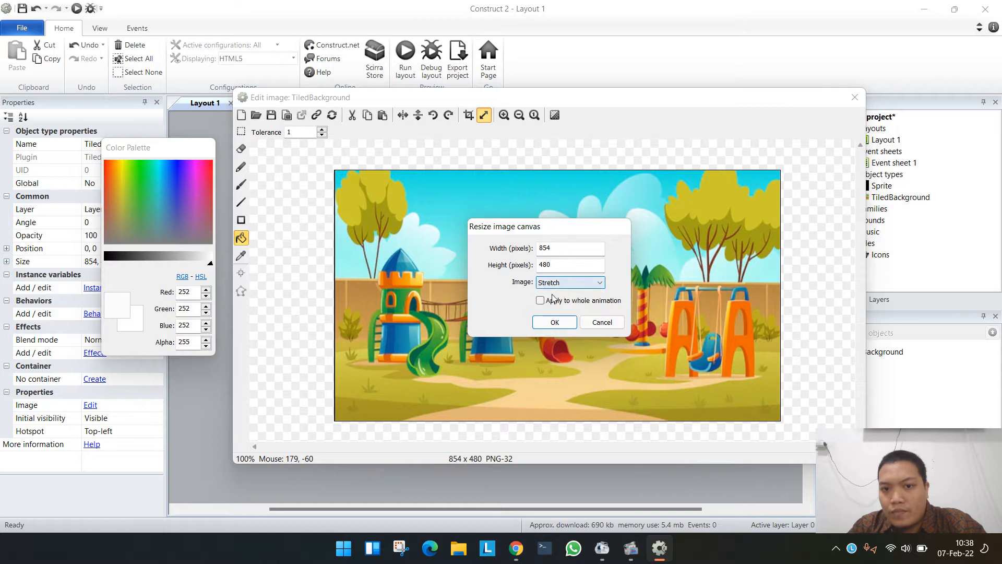
click(543, 326)
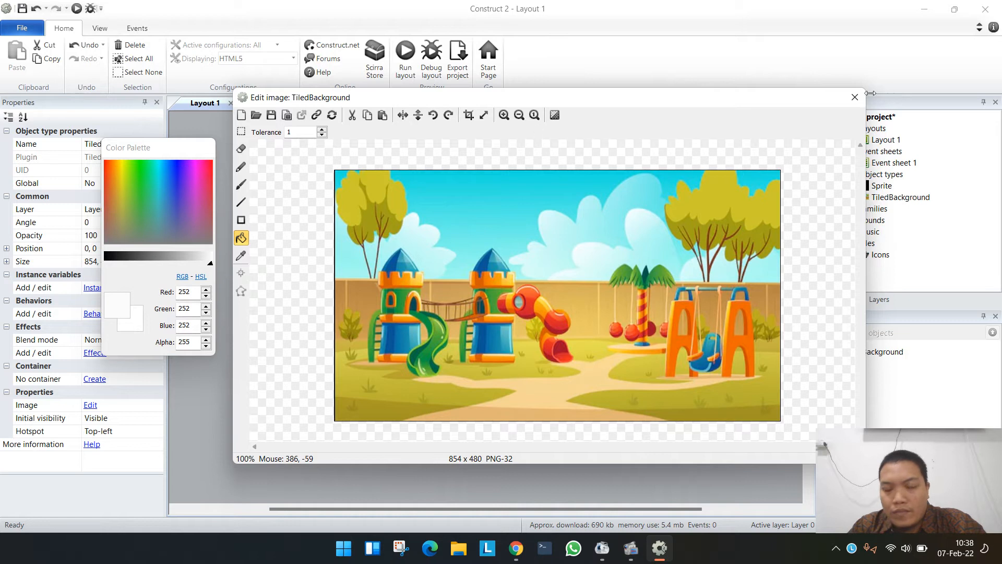
click(854, 98)
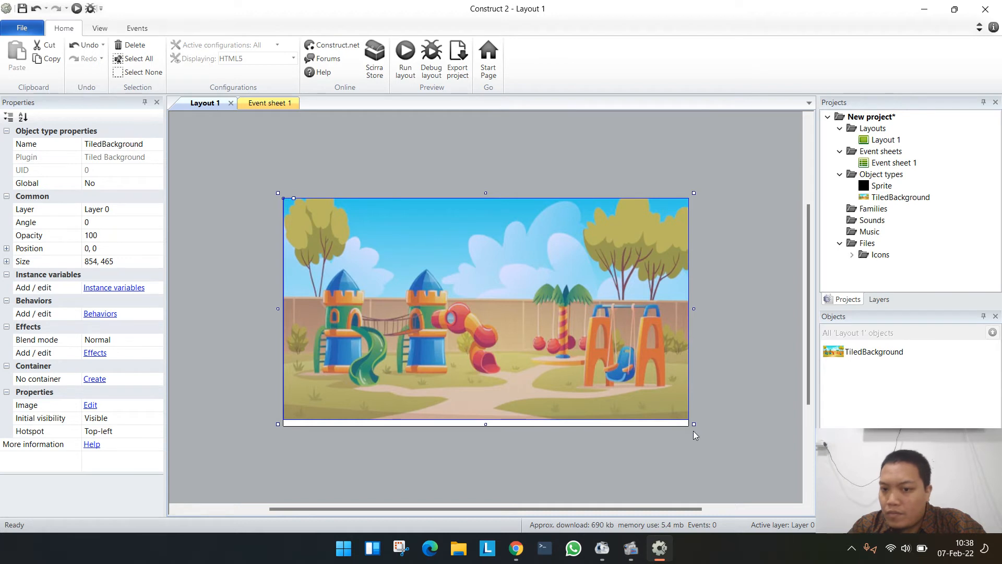
- Enlarge the tiled background object from its lower-right corner to about 856 by 481 pixels to cover the whole layout
drag(694, 423, 694, 432)
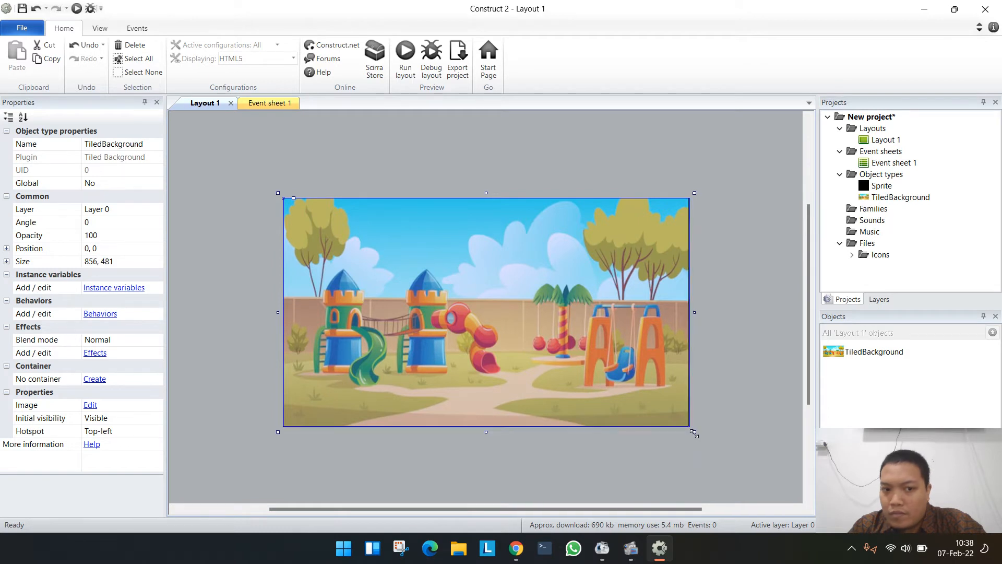
click(727, 417)
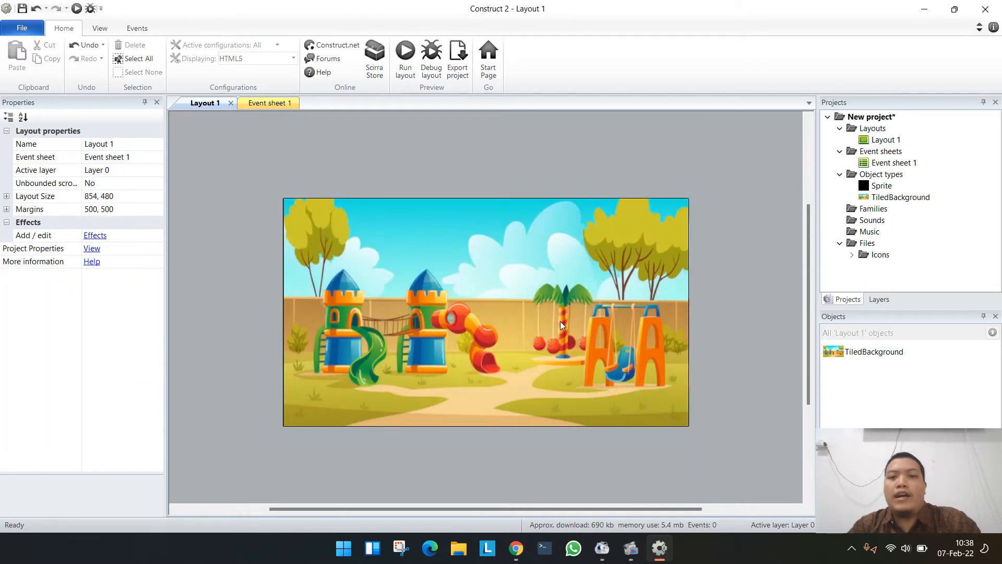
click(458, 335)
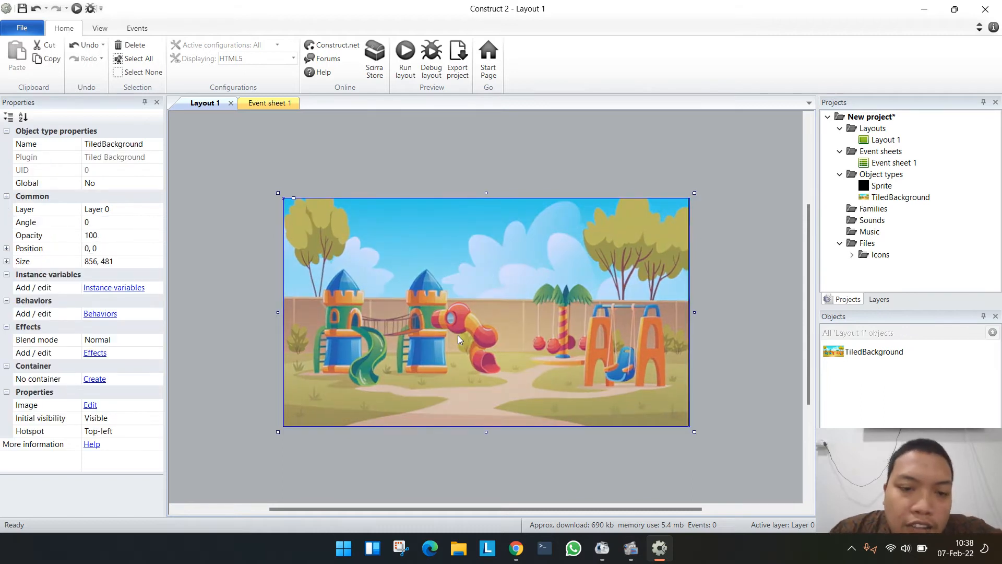
click(439, 146)
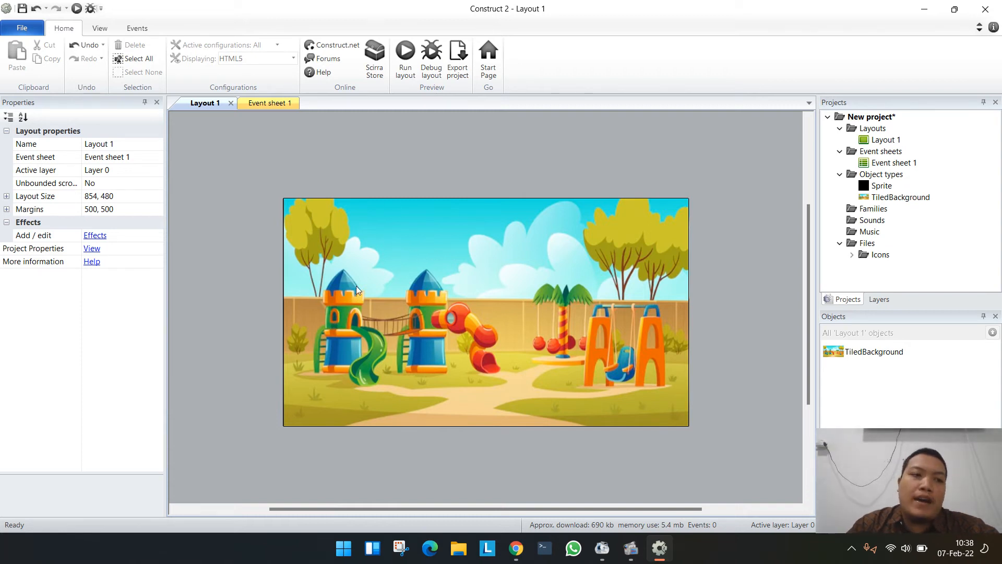
- Insert a Text object in the sky area above the playground towers, at about 263, 111
double_click(471, 173)
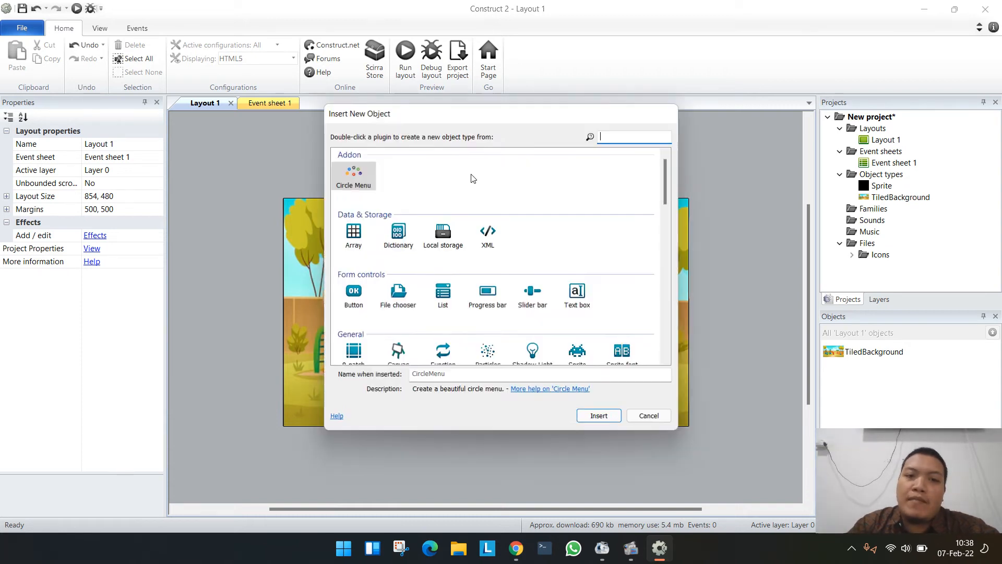
scroll(480, 248, down, 1)
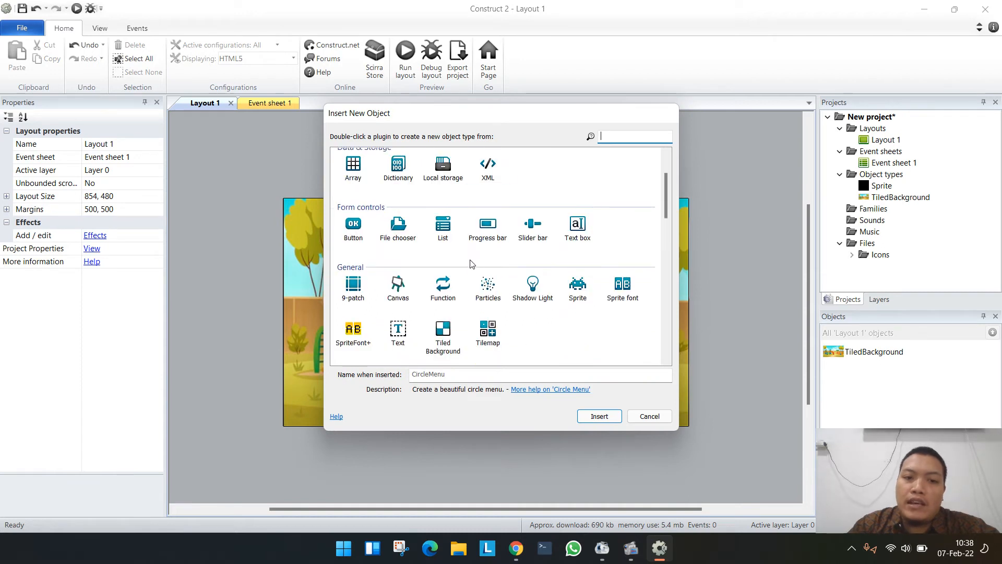
double_click(404, 334)
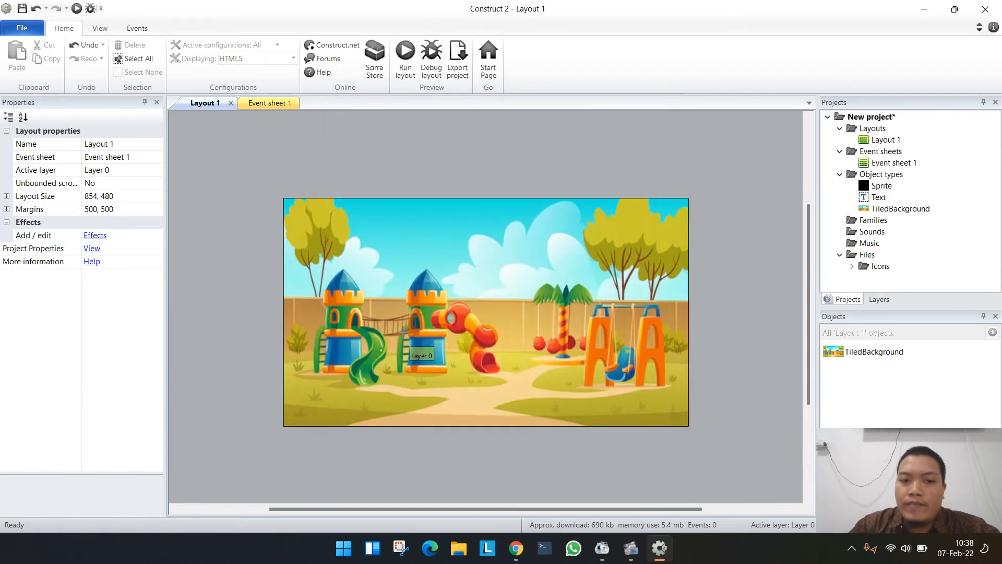
click(408, 251)
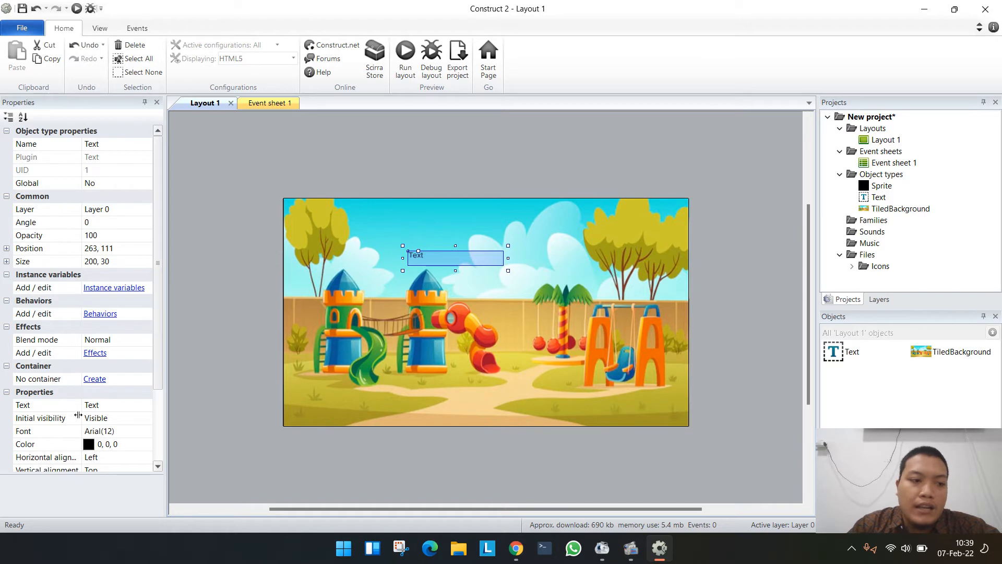
- Set the text object's displayed text to "Game Pengenalan Huruf"
click(110, 408)
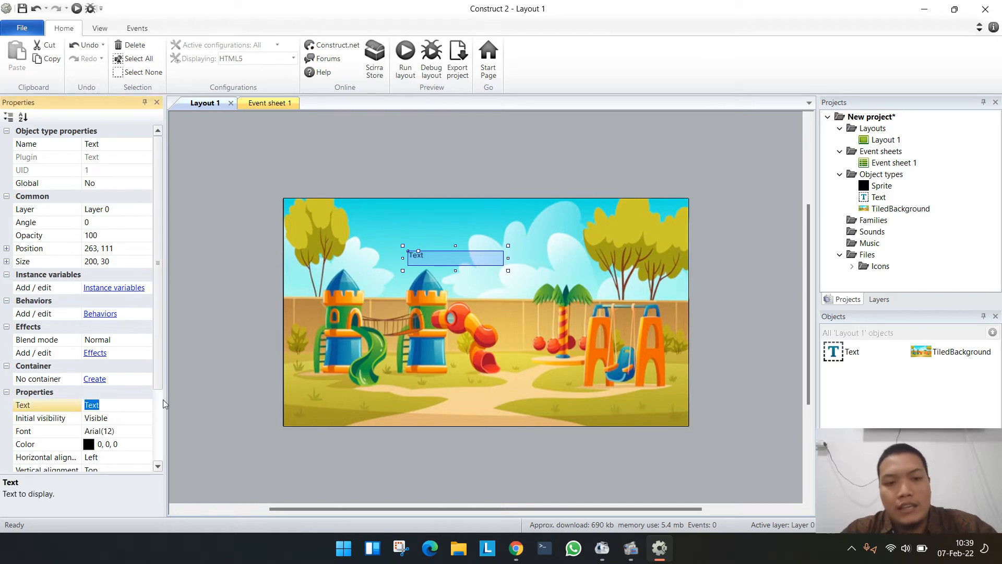
text(Game)
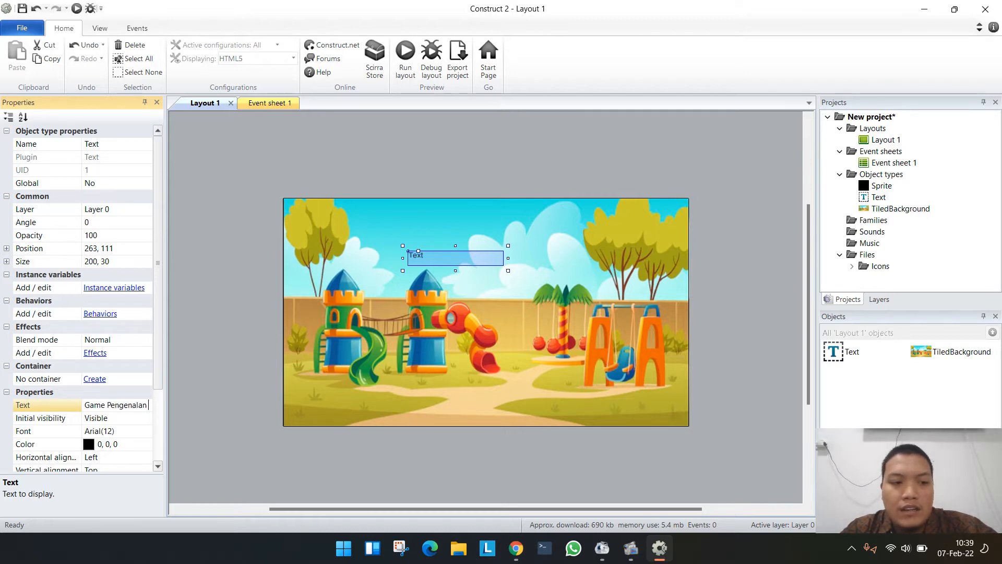
text(Pengenalan)
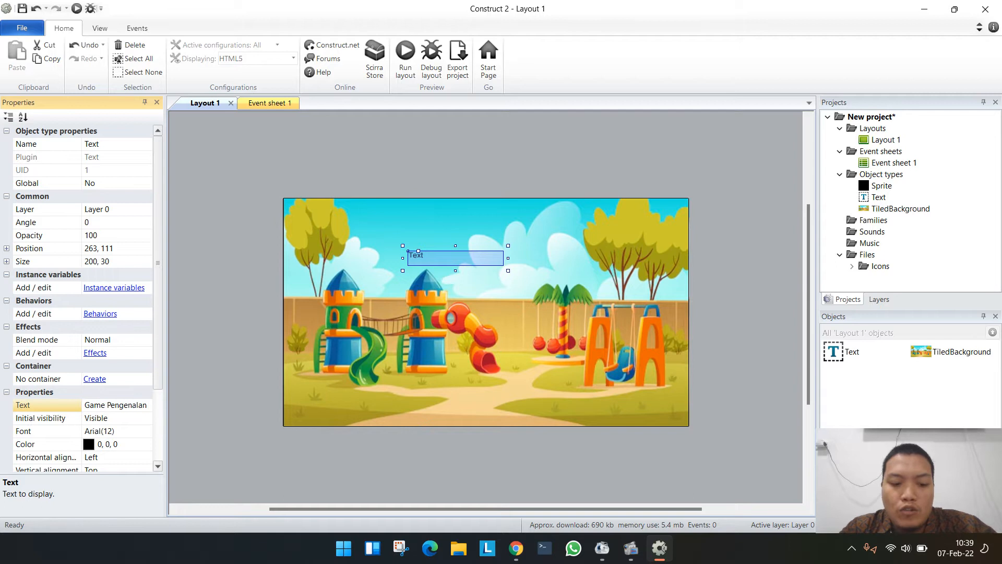
text( Huruf)
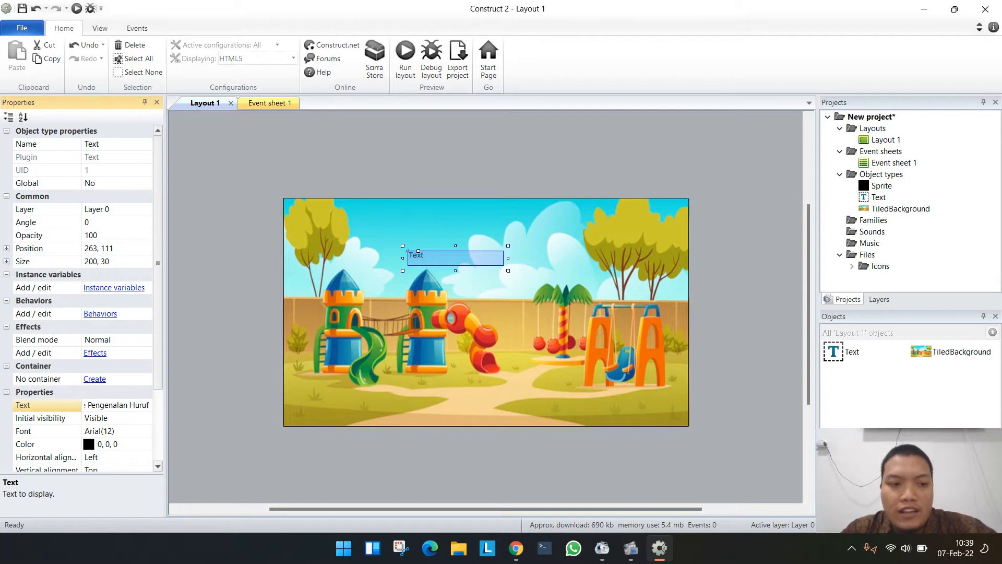
key(Return)
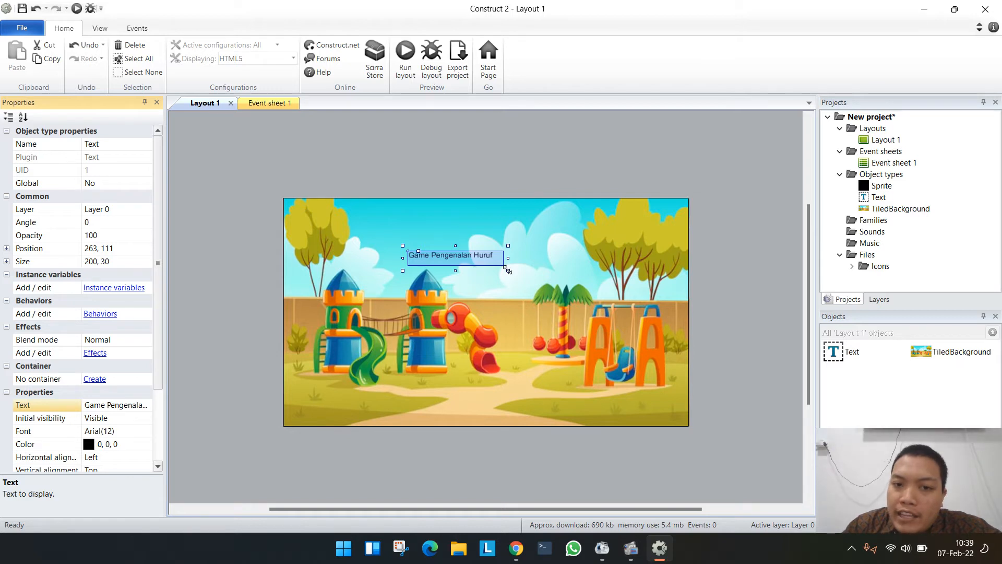
- Enlarge the title text box to about 345 by 52 pixels at about 259, 59 and set its horizontal alignment to Center
drag(507, 271, 547, 239)
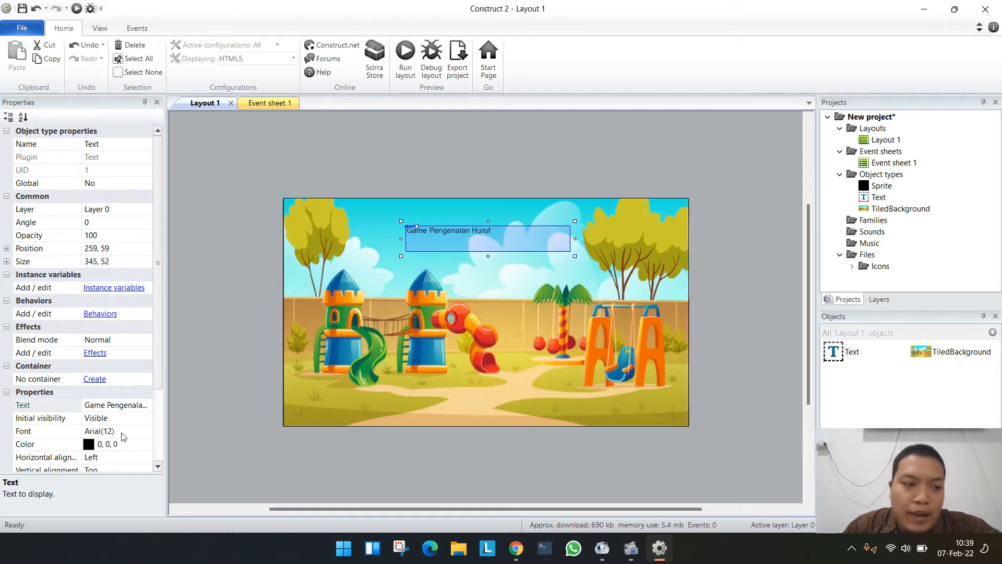
scroll(130, 448, down, 1)
click(132, 446)
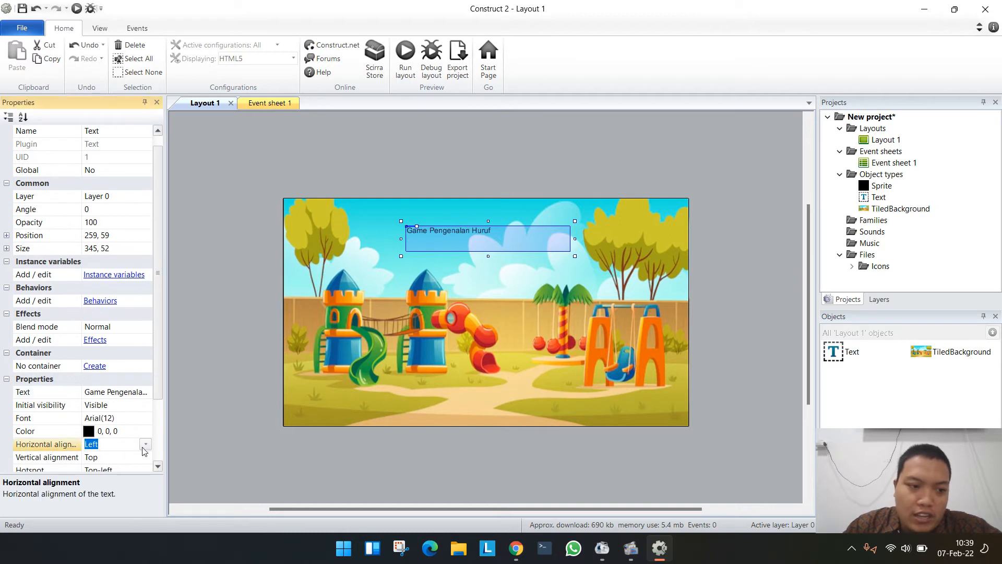
click(145, 444)
click(124, 468)
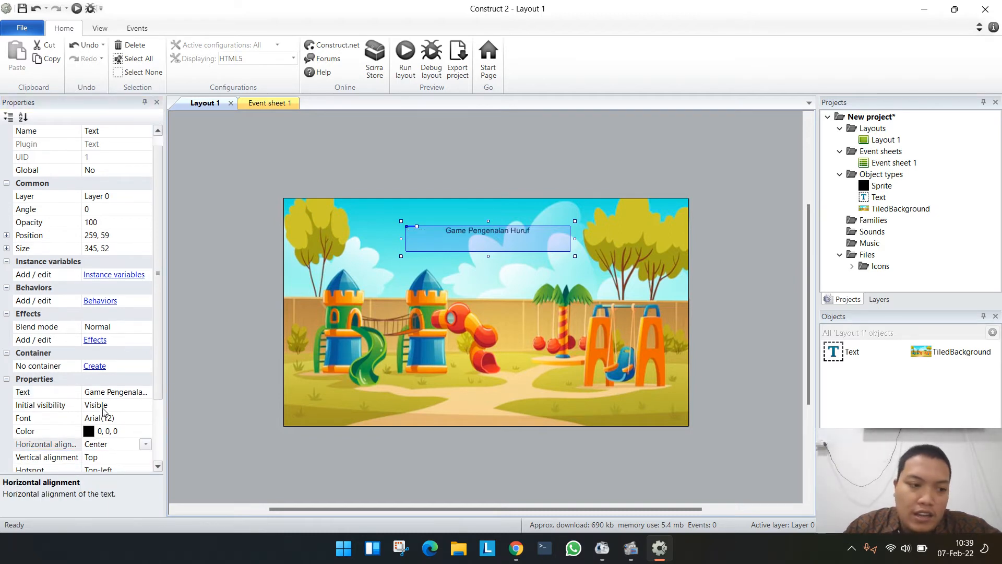
- Try to set the title text's font to Fixedsys in Bold style
click(128, 419)
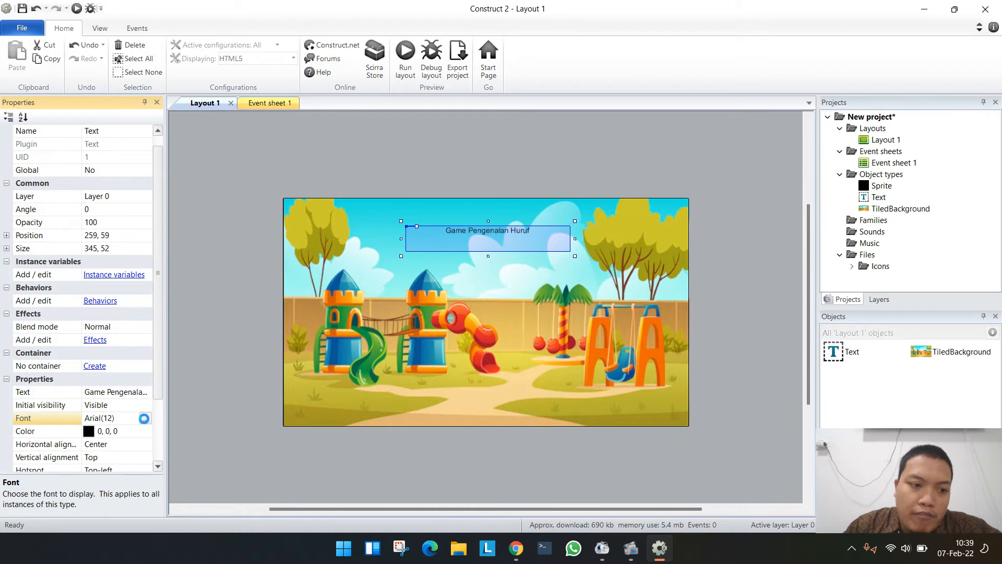
click(145, 418)
scroll(423, 235, down, 12)
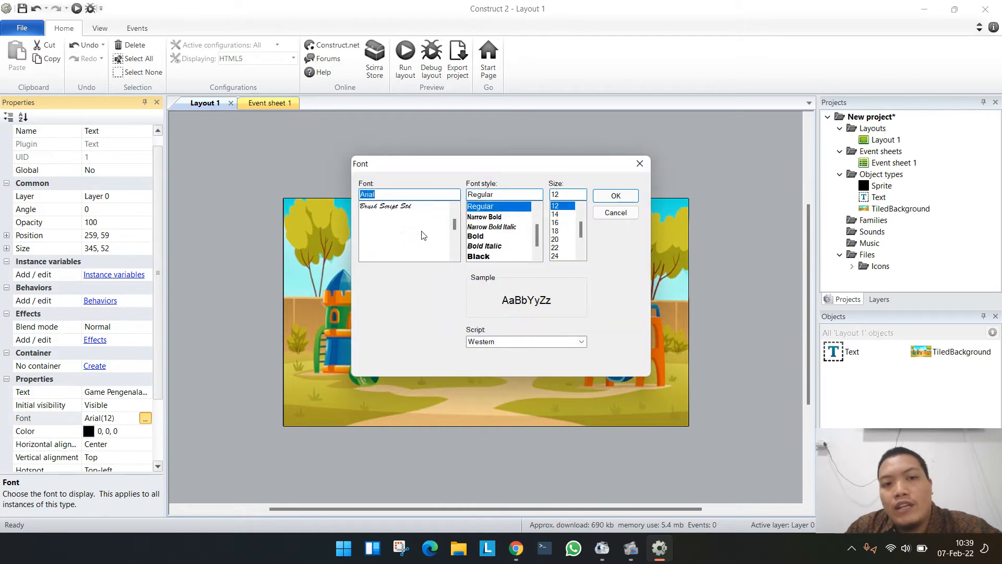
scroll(389, 251, down, 12)
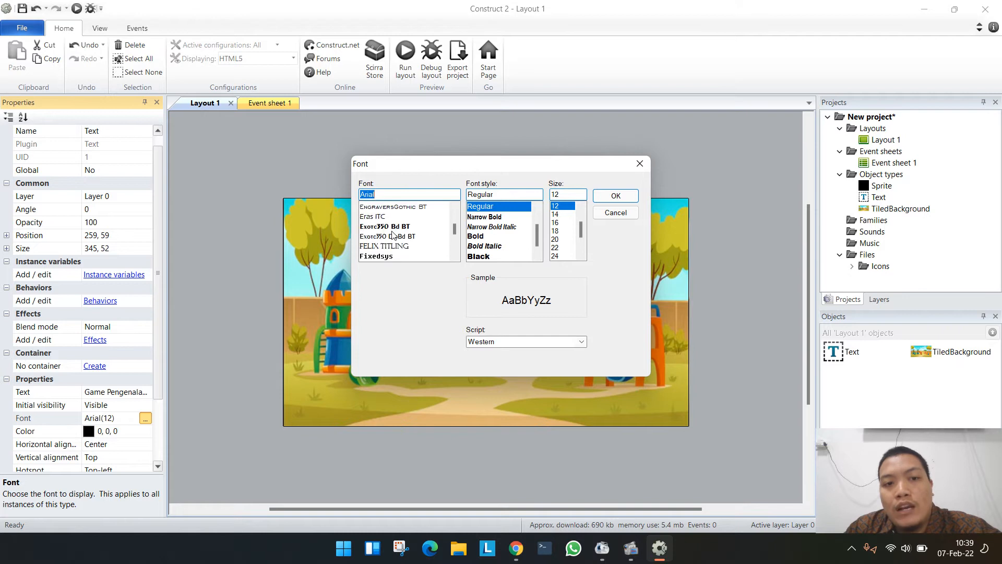
click(387, 258)
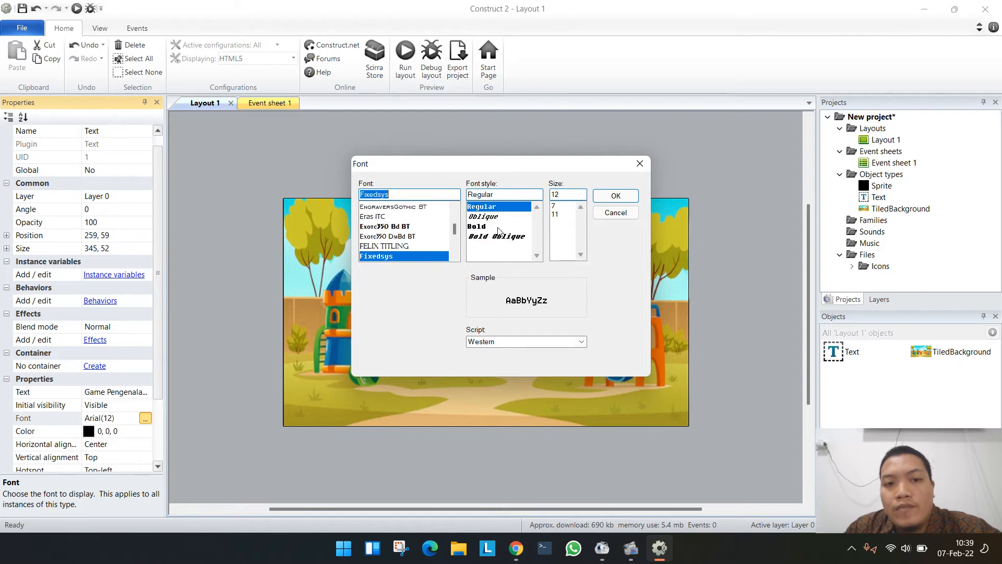
click(485, 227)
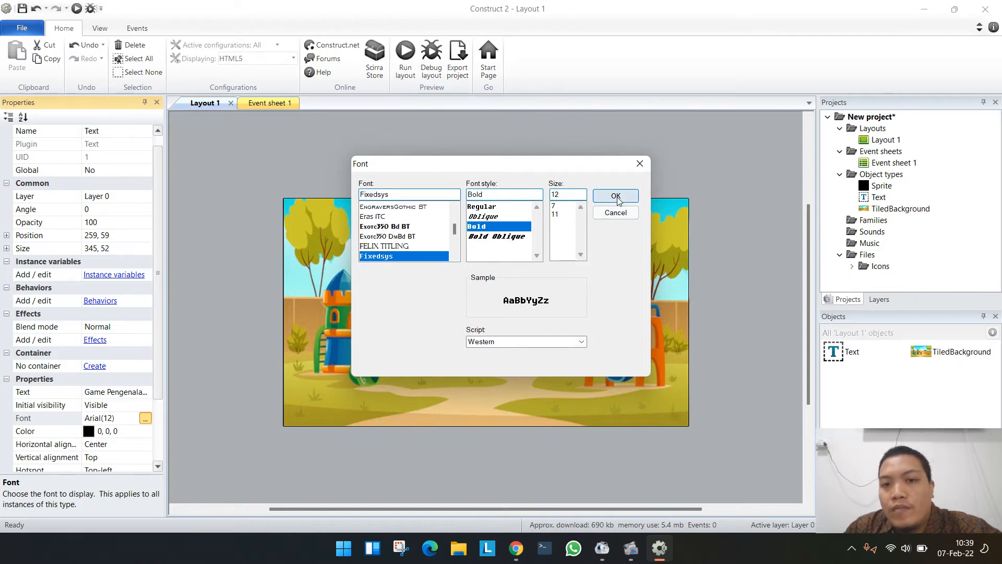
click(616, 195)
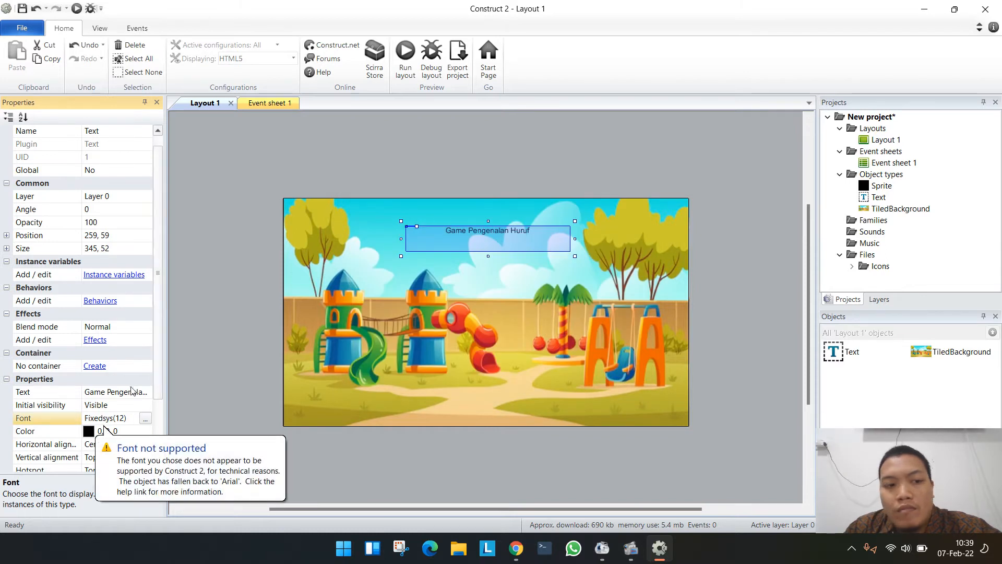
- Set the title text's font to Comic Sans MS, Bold Italic, size 20
click(146, 417)
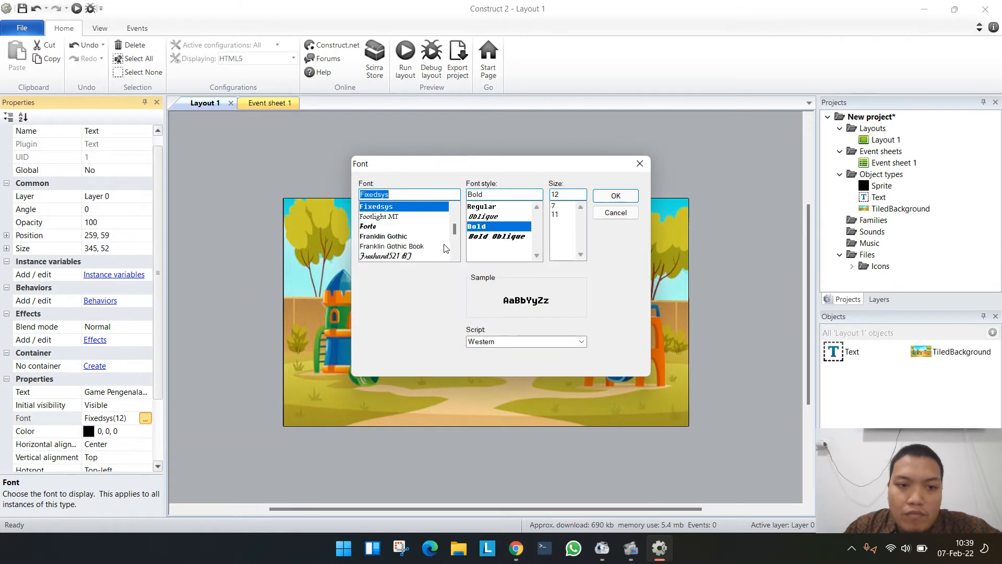
scroll(421, 245, down, 5)
scroll(421, 245, down, 4)
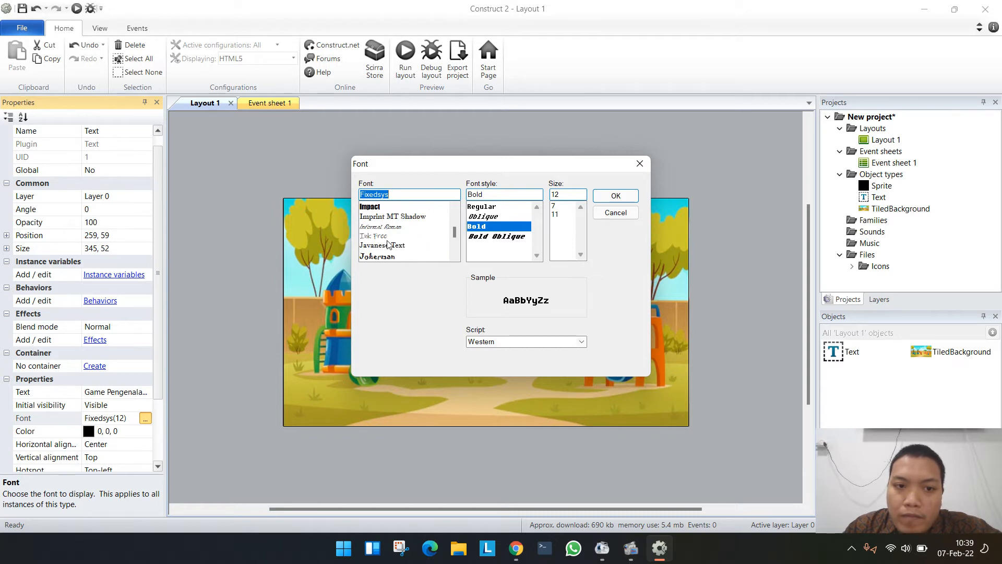
mouse_move(457, 229)
mouse_down()
mouse_move(454, 247)
mouse_move(454, 232)
mouse_up()
drag(454, 232, 454, 226)
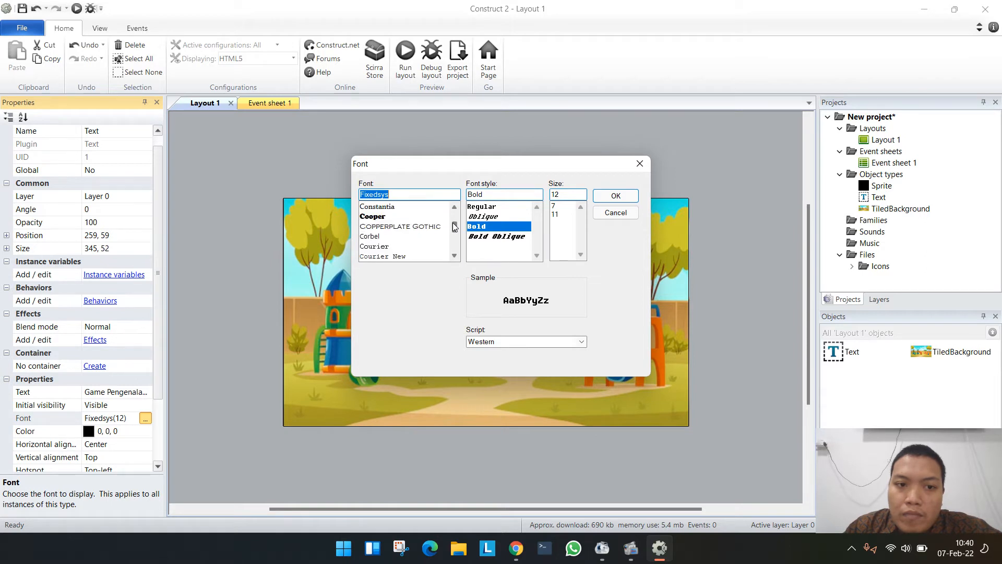
scroll(410, 248, up, 2)
click(398, 247)
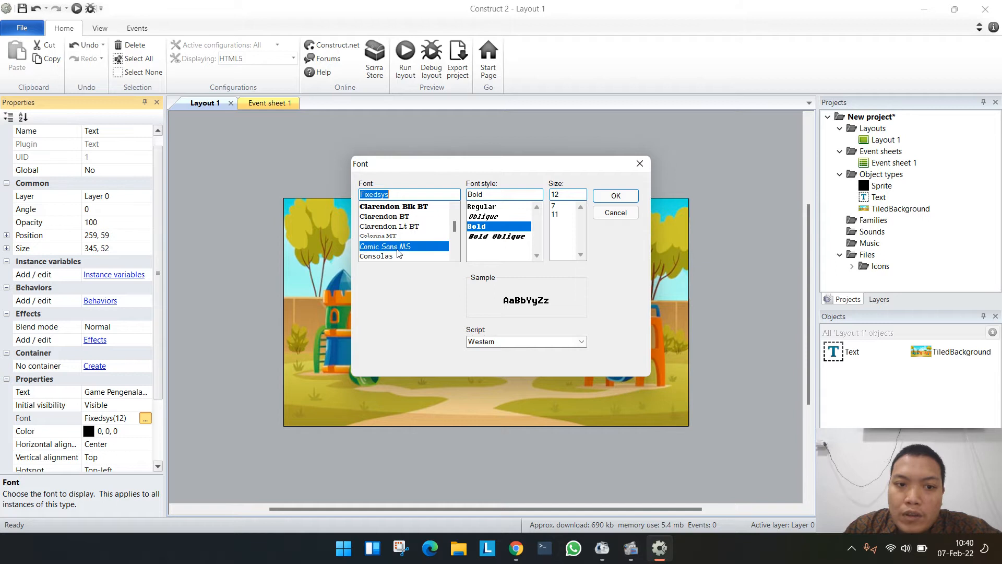
click(501, 238)
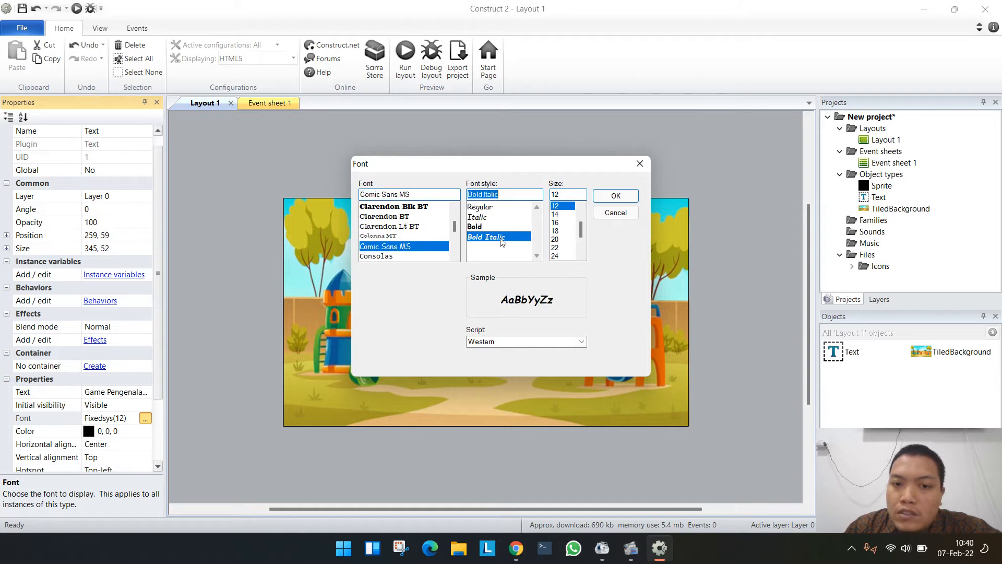
click(556, 239)
click(615, 196)
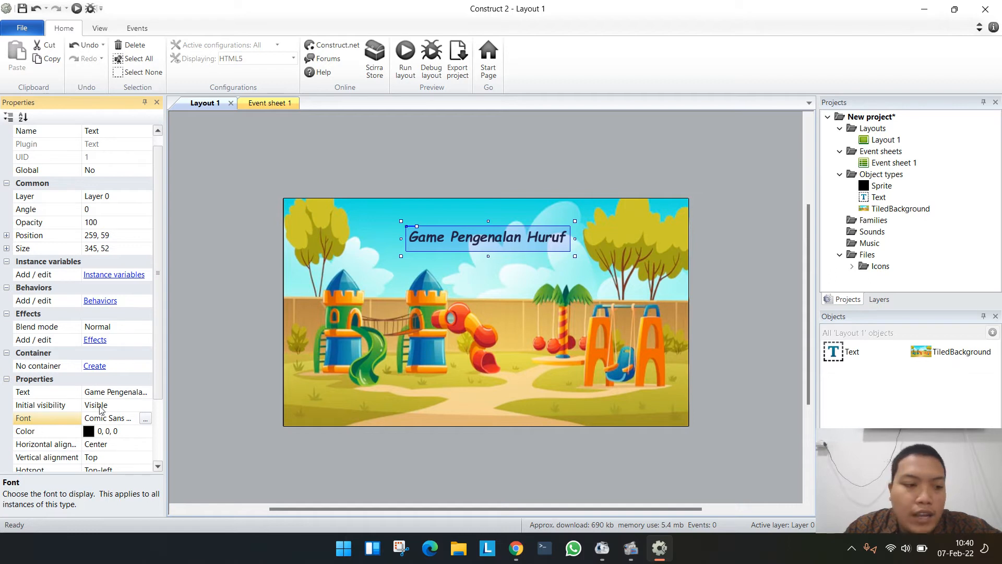
- Set the title text's color to dark navy, RGB 0, 0, 51
click(94, 433)
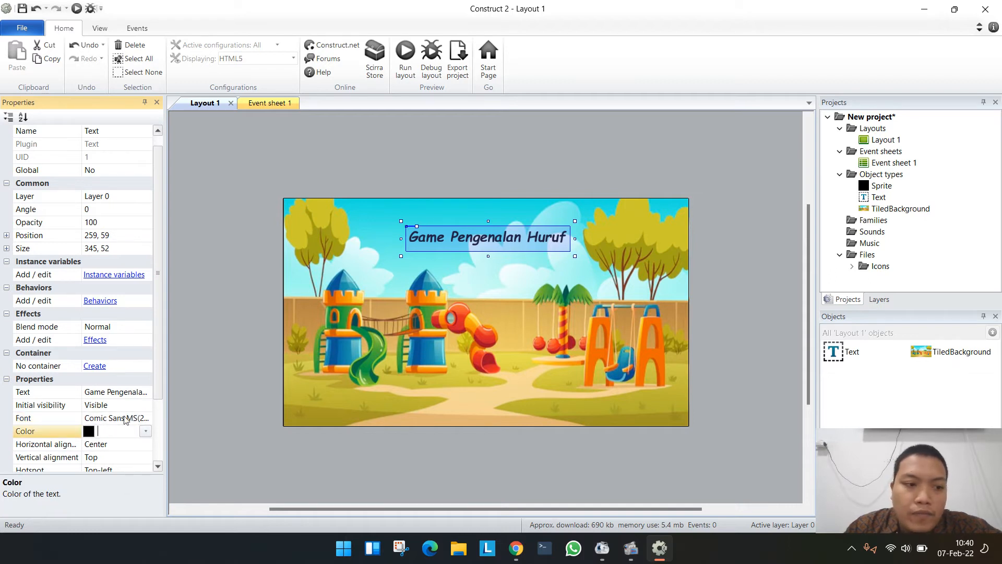
click(145, 432)
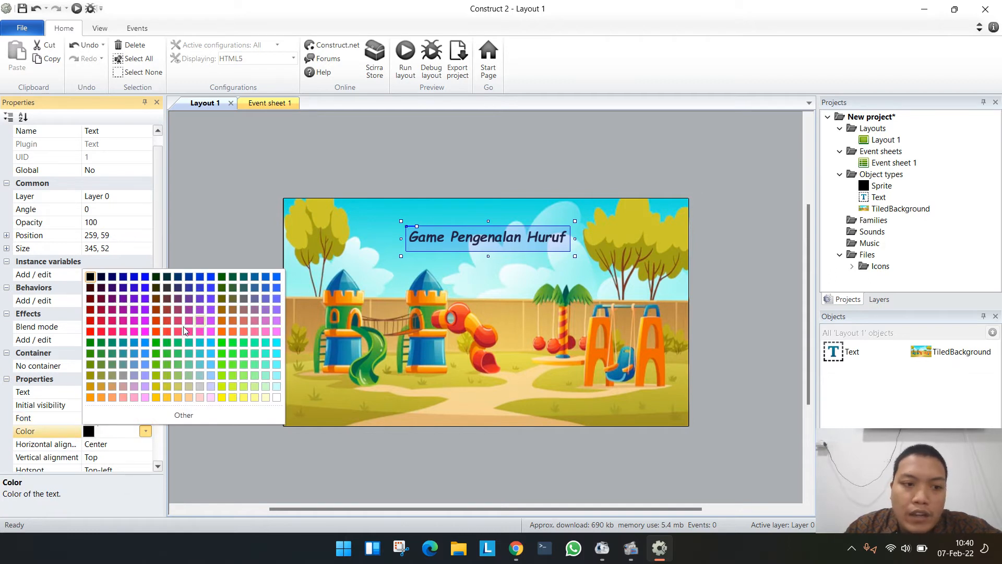
click(101, 287)
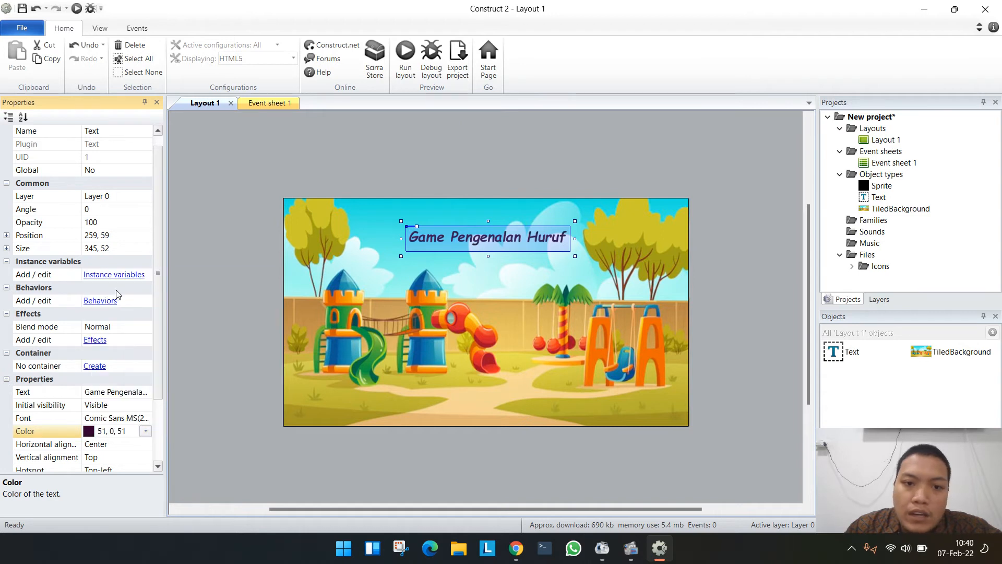
click(146, 431)
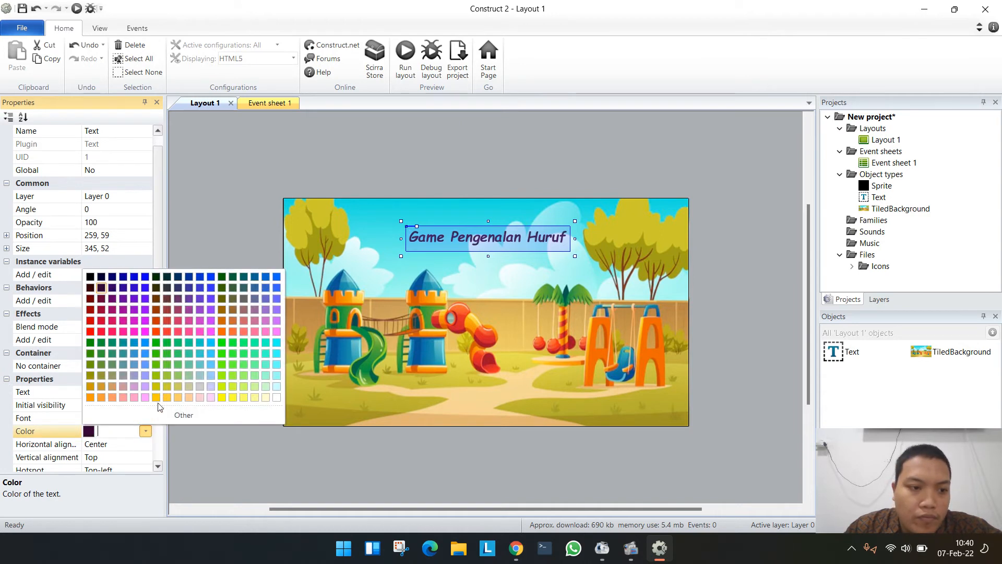
click(102, 281)
click(399, 144)
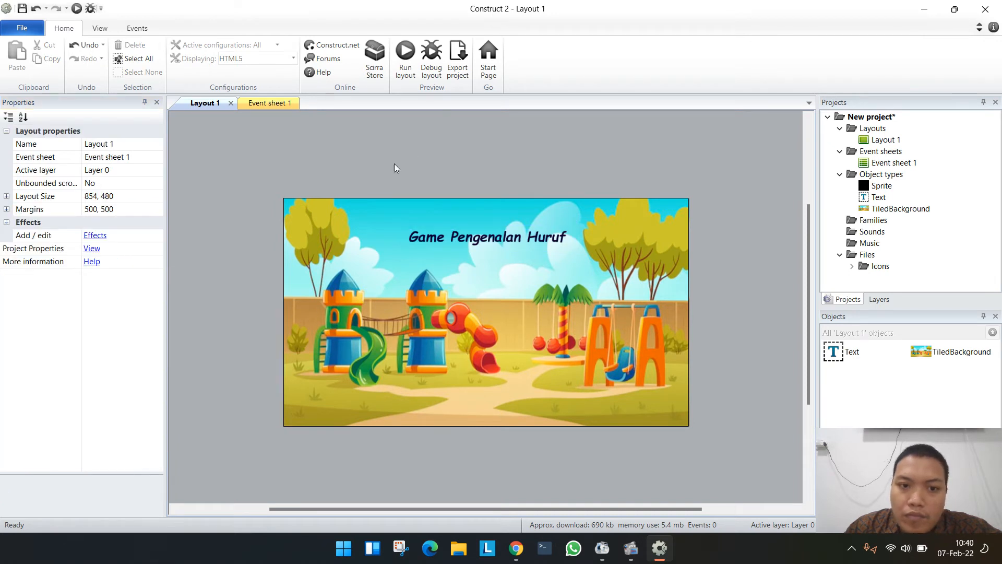
- Move the title text down toward the middle of the layout, to about 295, 177
mouse_move(448, 235)
mouse_down()
mouse_move(465, 237)
mouse_move(457, 231)
mouse_move(470, 255)
mouse_move(480, 248)
mouse_move(461, 237)
mouse_up()
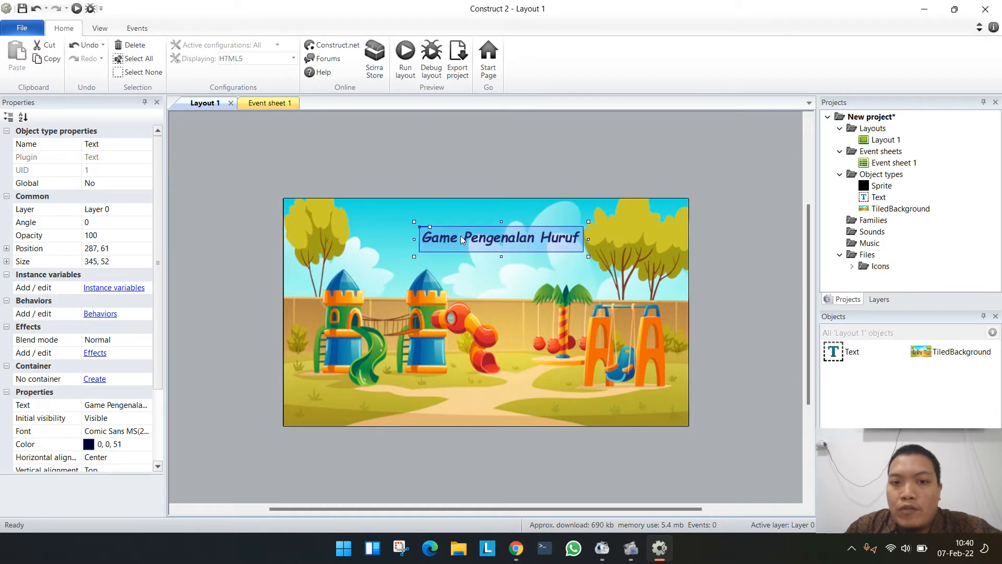
click(537, 146)
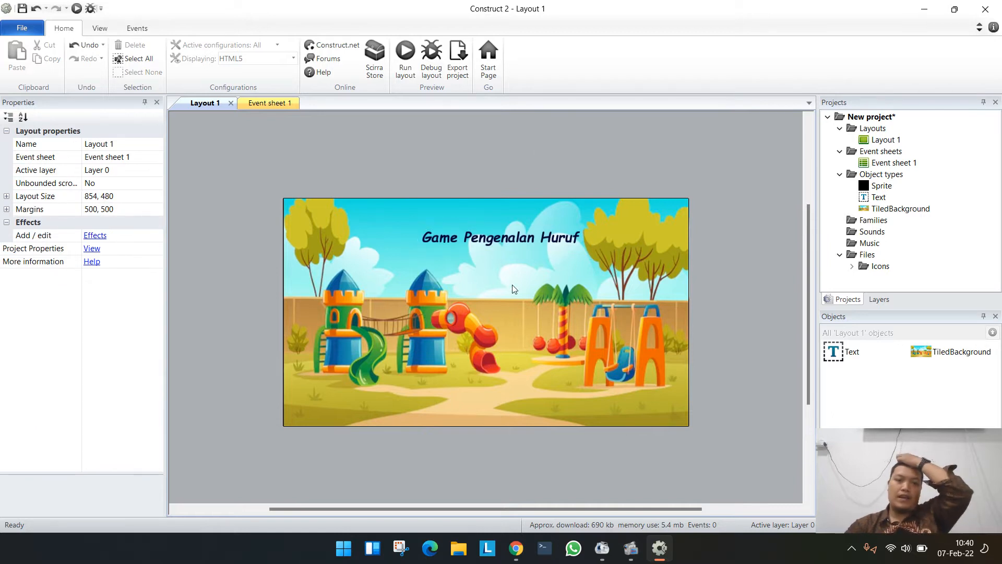
drag(493, 243, 492, 257)
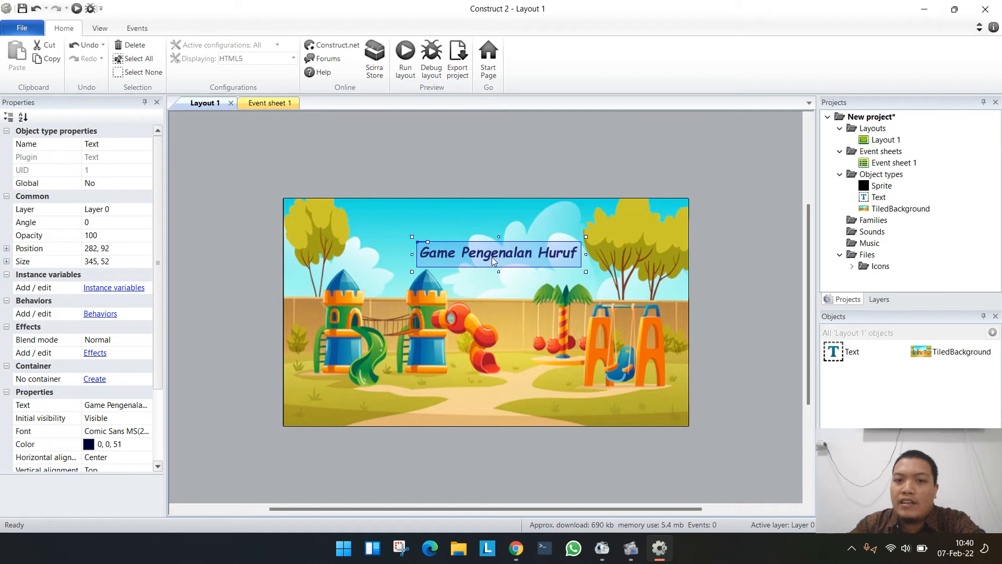
drag(492, 257, 497, 296)
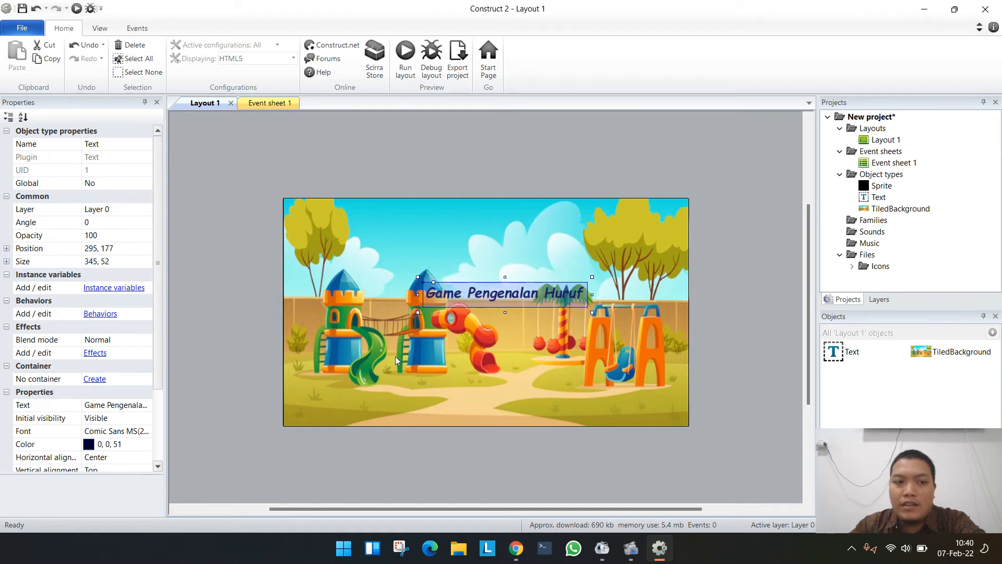
- Set the opacity of the playground tiled background to 50
click(358, 385)
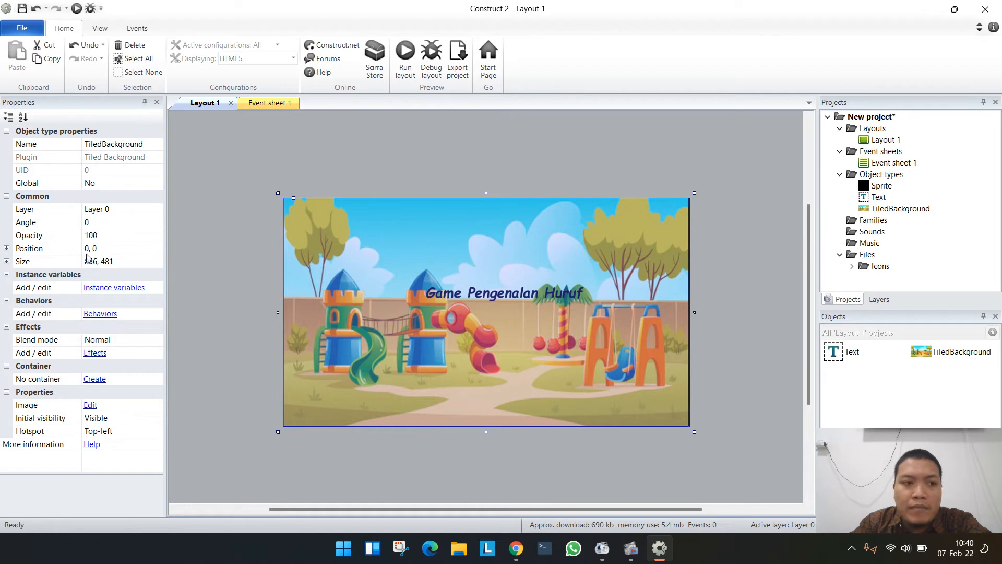
click(104, 234)
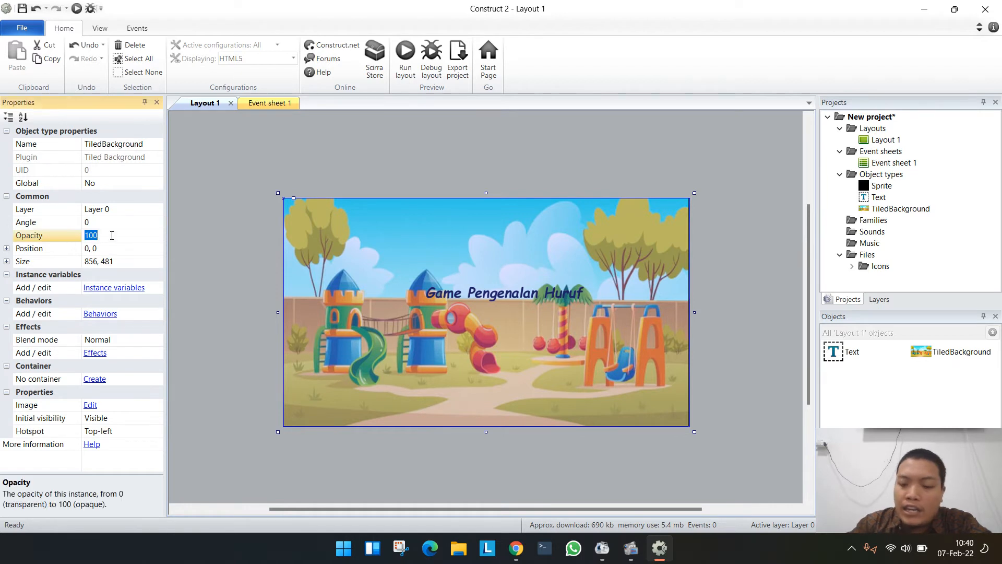
text(50)
key(Return)
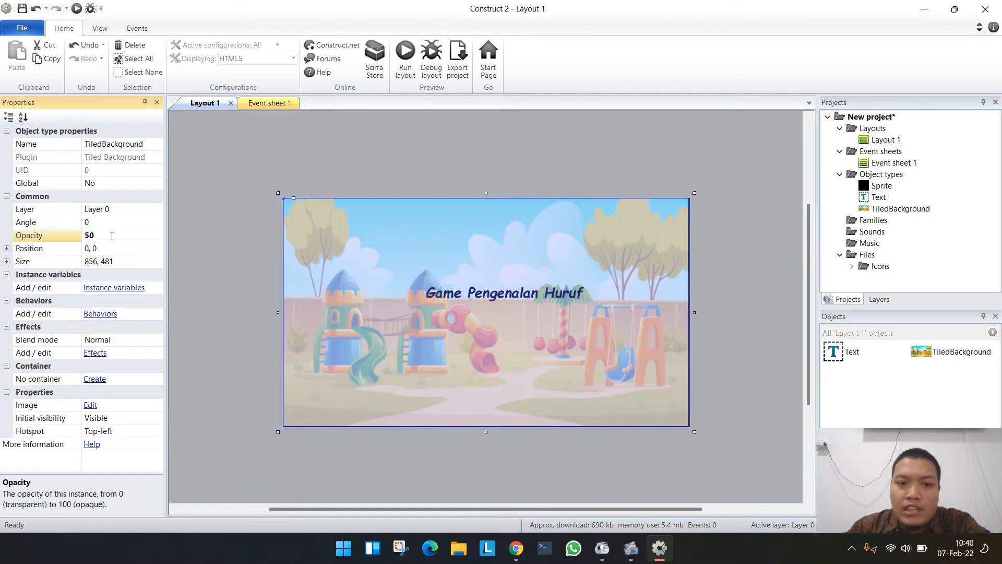
click(496, 472)
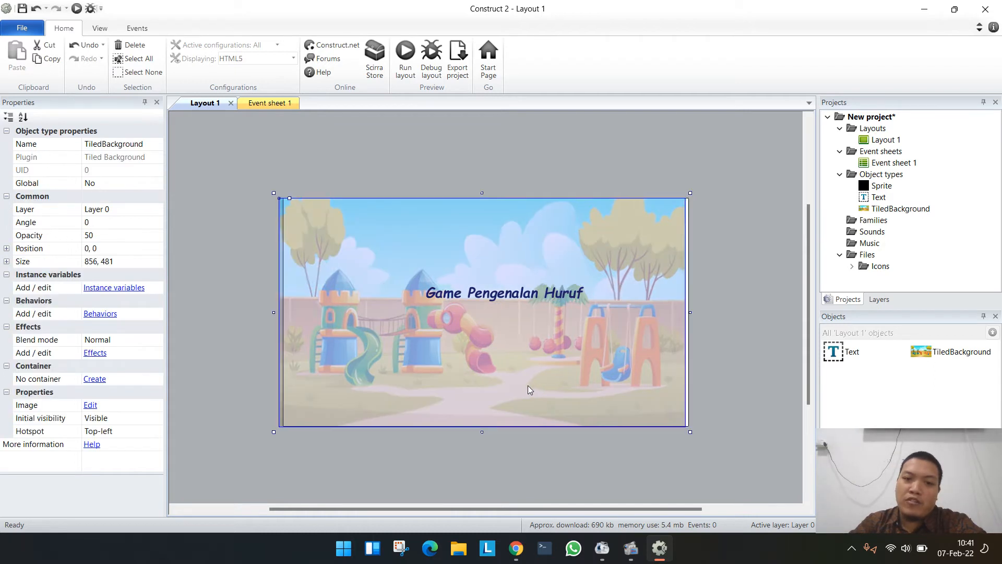
- Shift the playground background to about -96, -2 and look through the project properties
drag(527, 385, 497, 384)
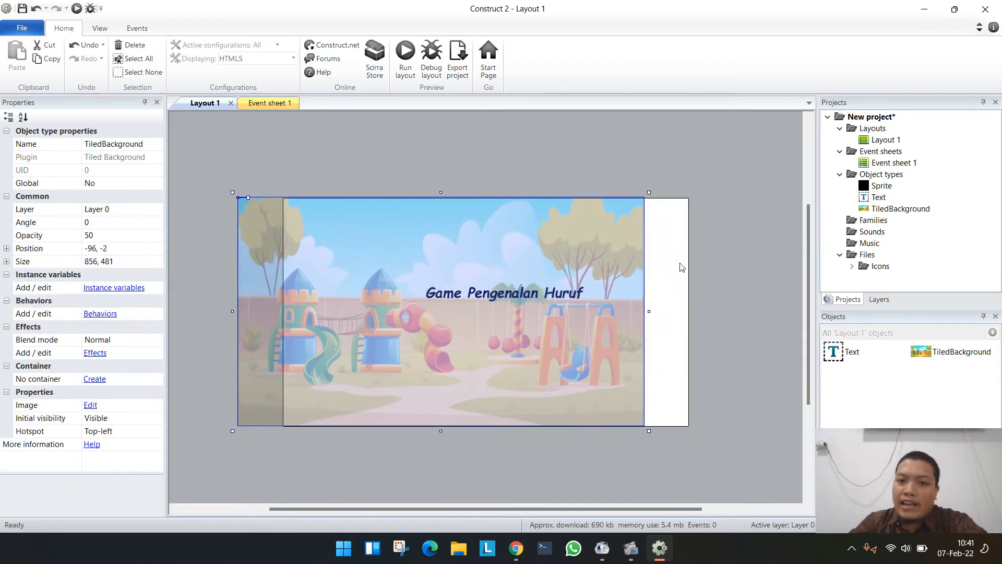
click(681, 267)
double_click(681, 266)
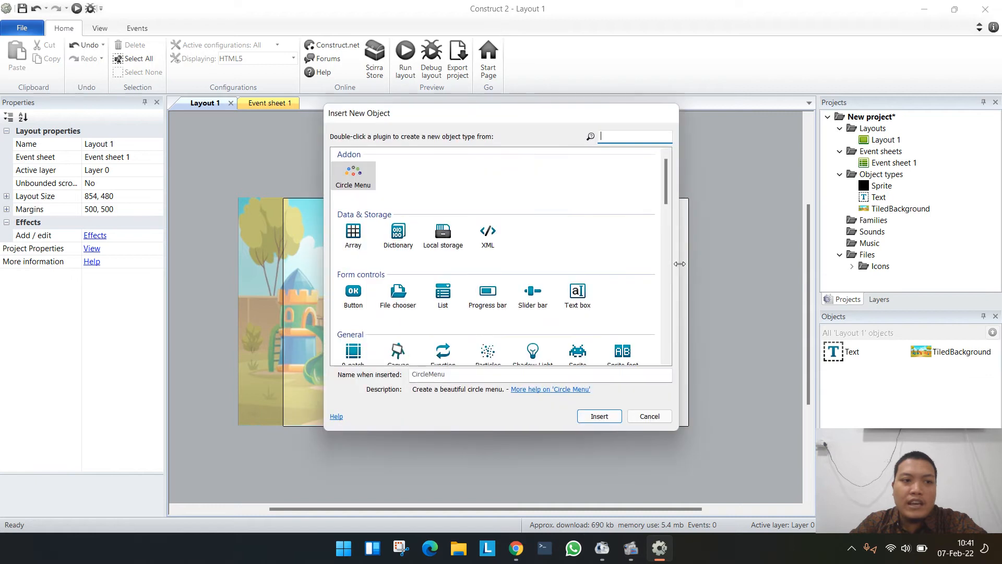
click(647, 415)
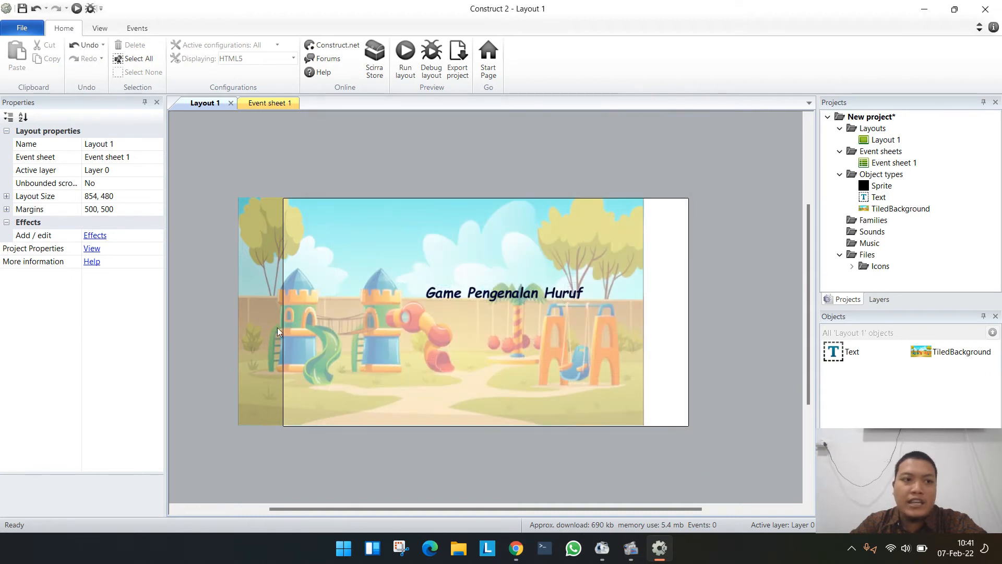
click(91, 248)
scroll(110, 292, down, 2)
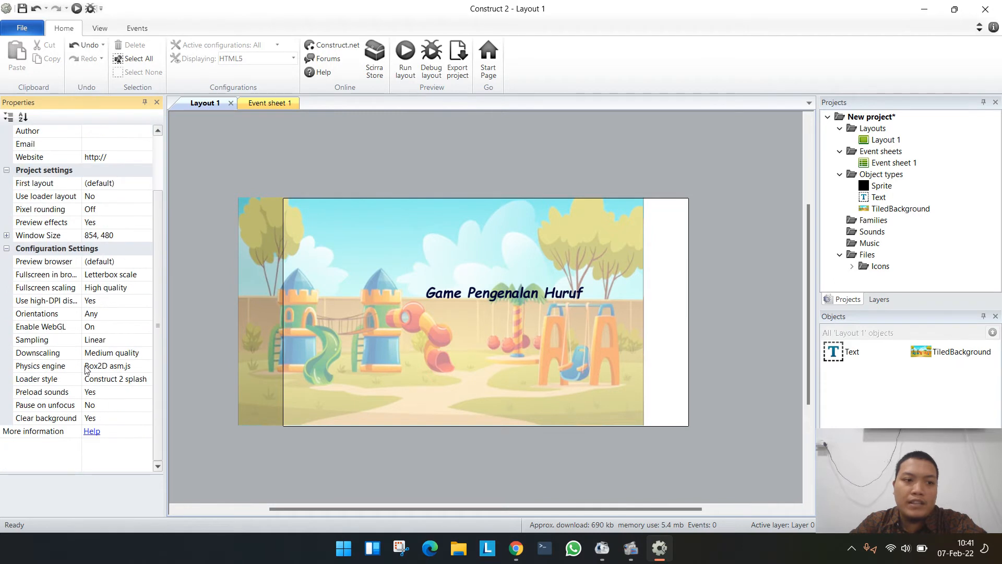
scroll(80, 329, up, 2)
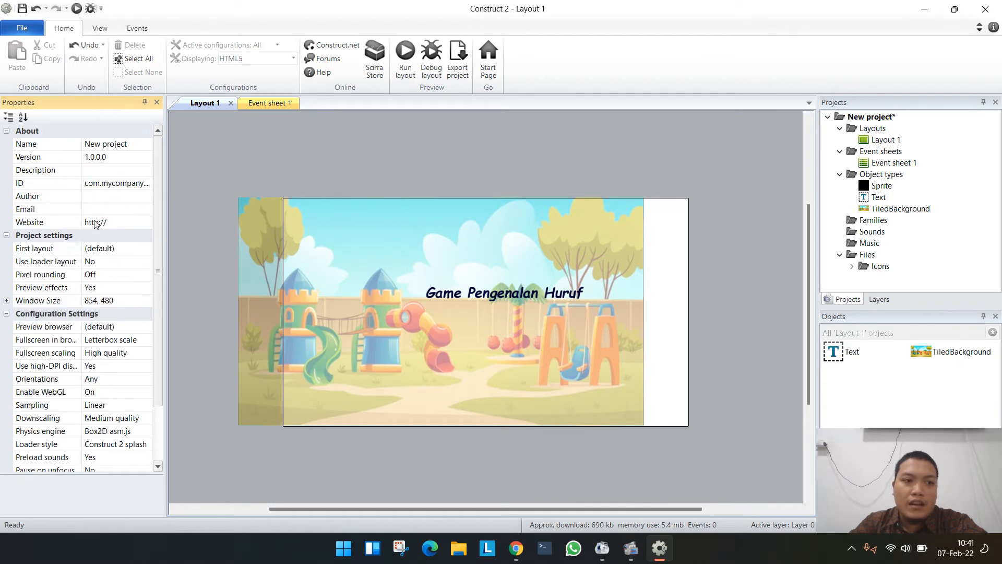
click(662, 267)
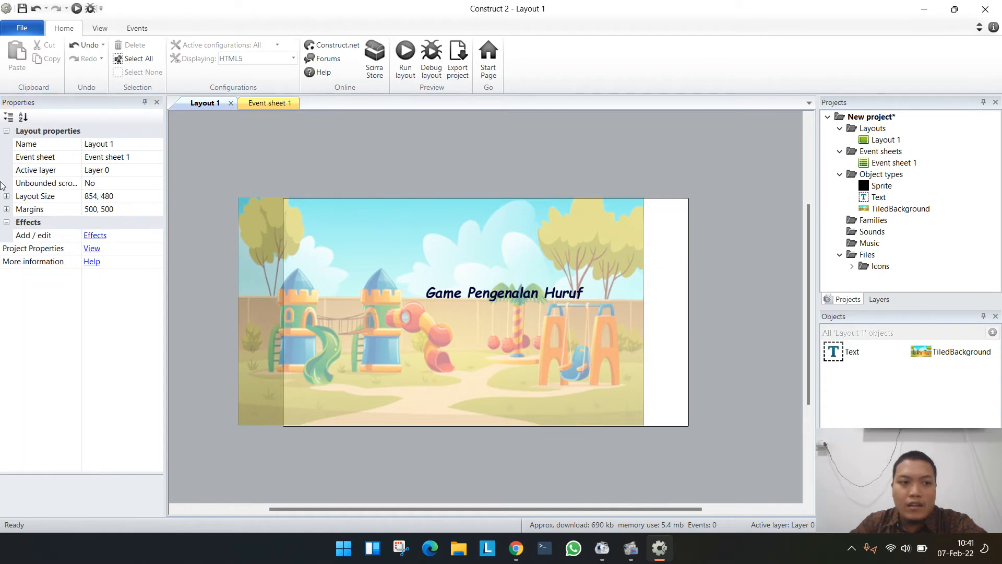
- Try the Color halftone effect on Layout 1 and delete it from the layout's effects
click(94, 240)
click(408, 205)
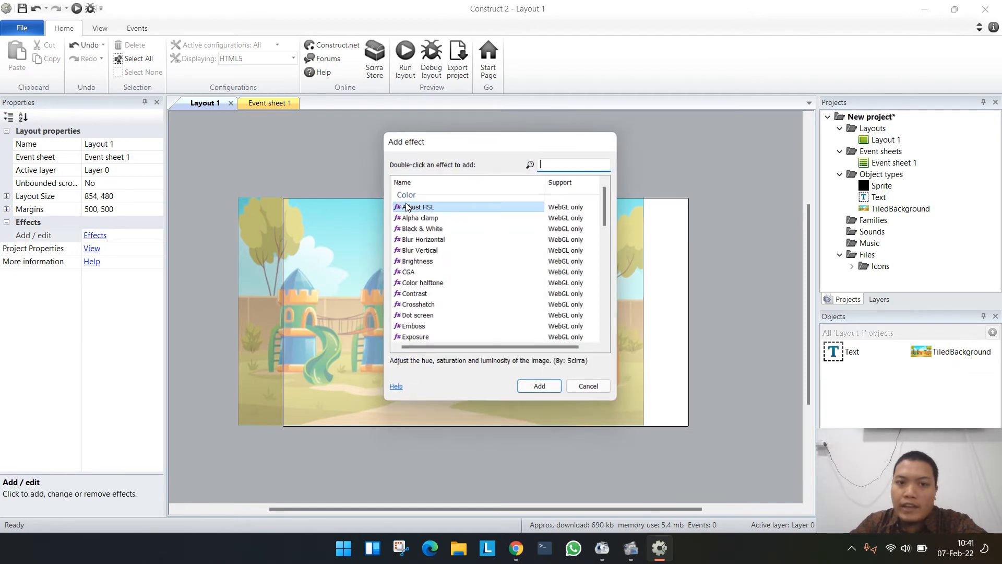
scroll(432, 216, down, 4)
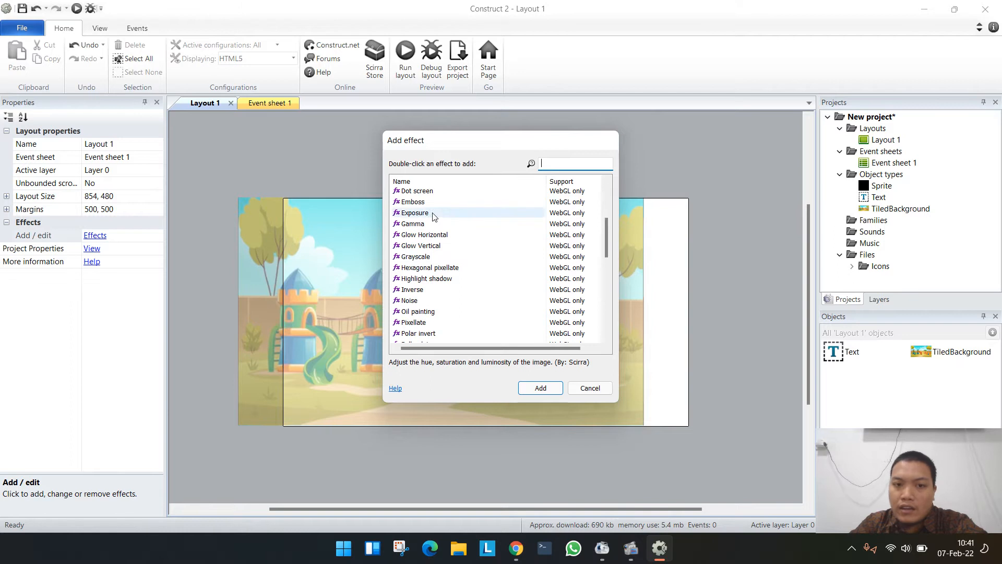
scroll(432, 215, down, 6)
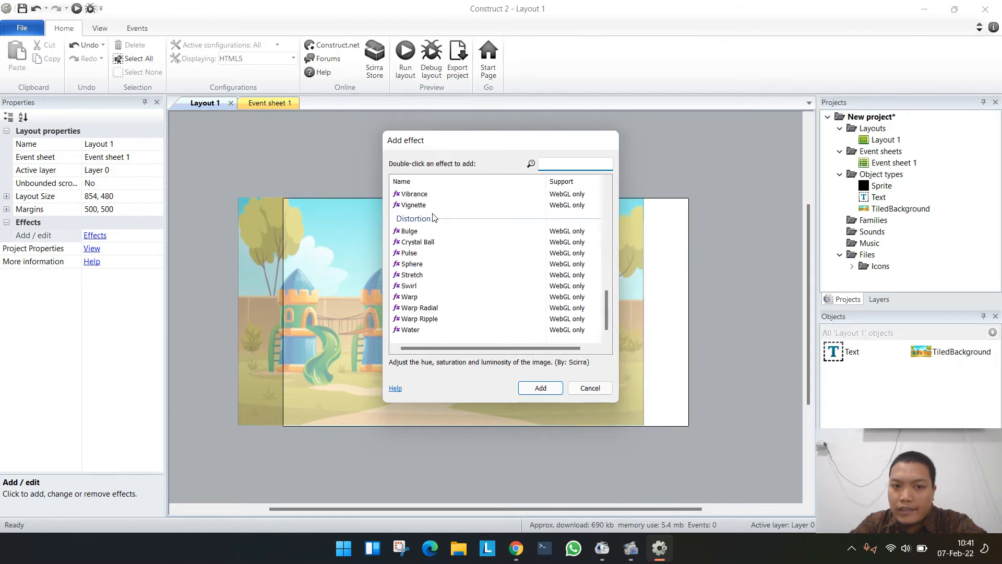
scroll(431, 225, up, 10)
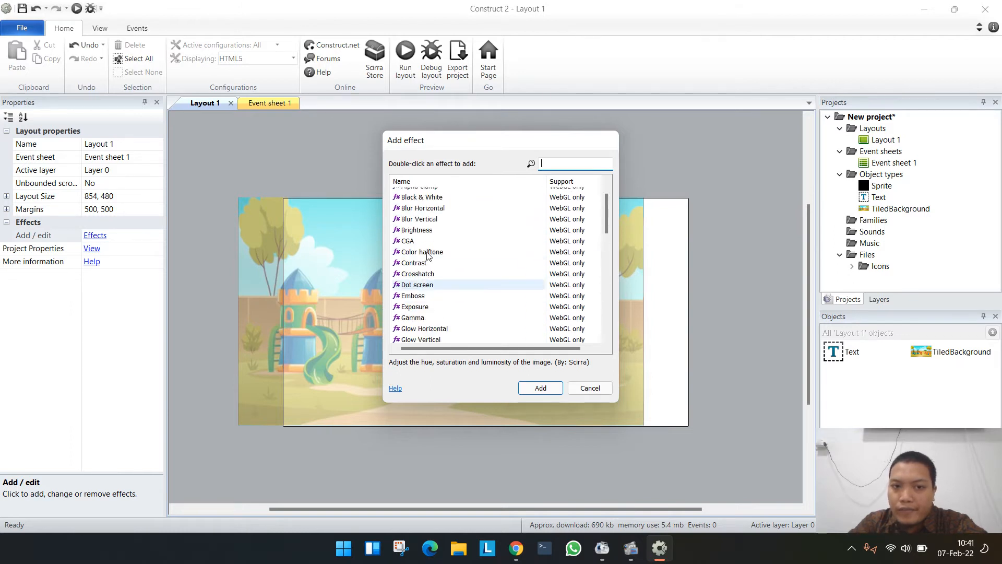
scroll(427, 251, up, 1)
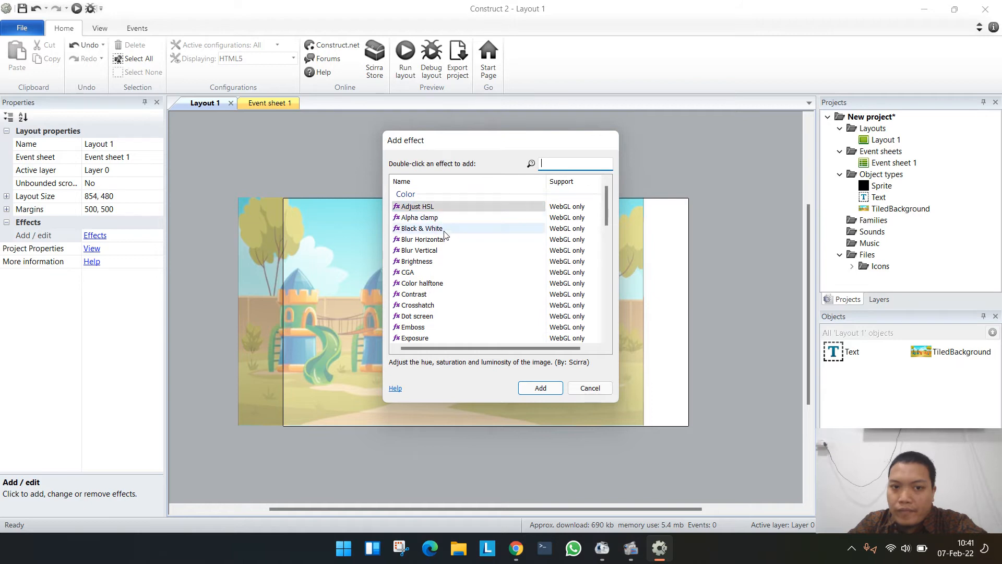
double_click(422, 283)
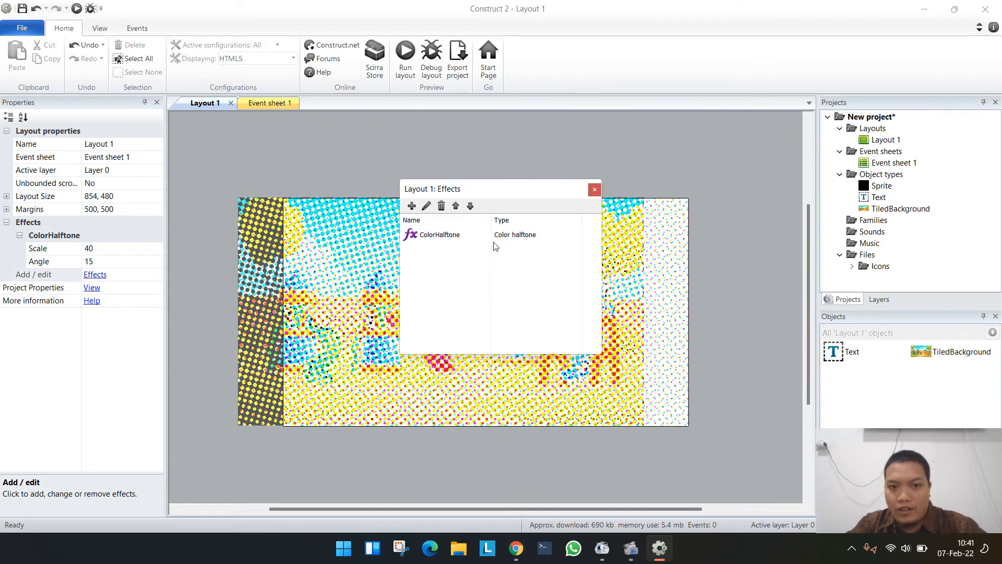
click(457, 231)
click(441, 205)
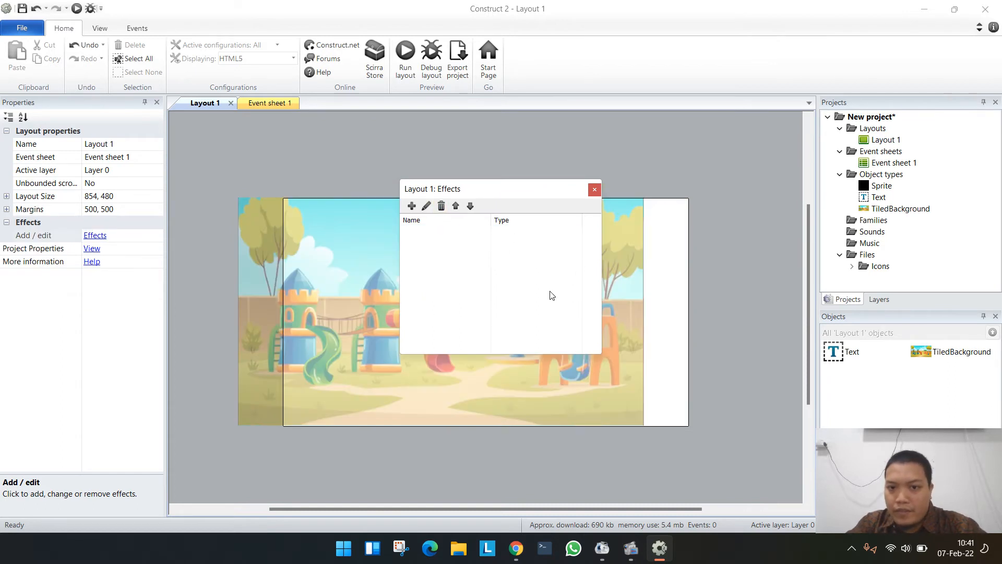
click(594, 189)
- Move the playground background back over the whole layout and place the title text at about 265, 179
drag(613, 256, 659, 255)
click(712, 289)
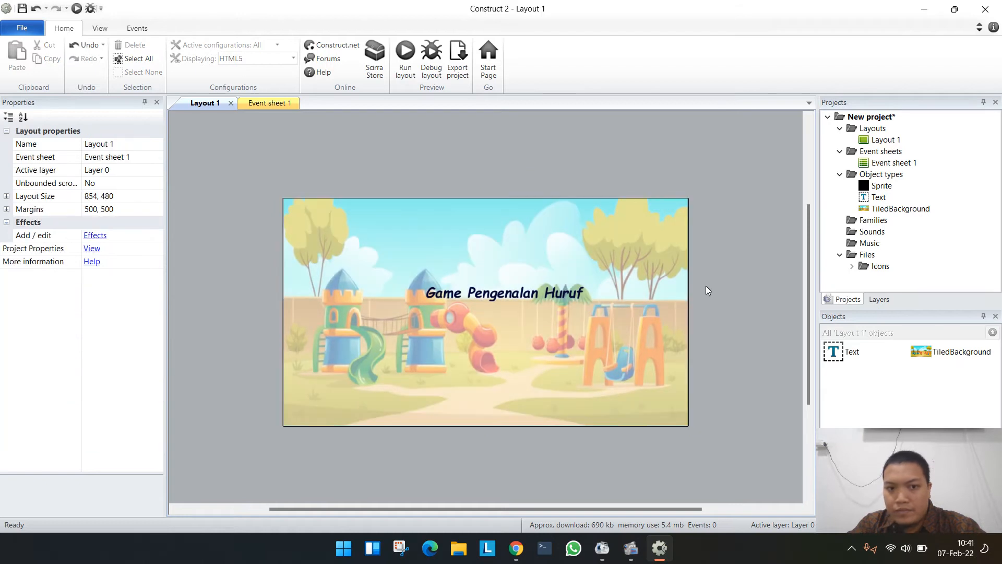
click(504, 290)
drag(505, 290, 491, 296)
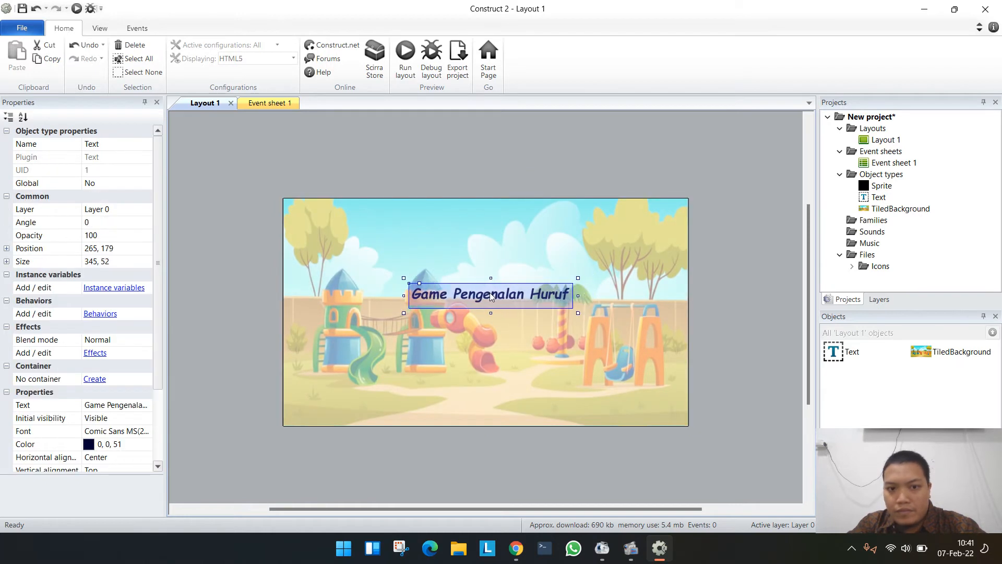
click(690, 301)
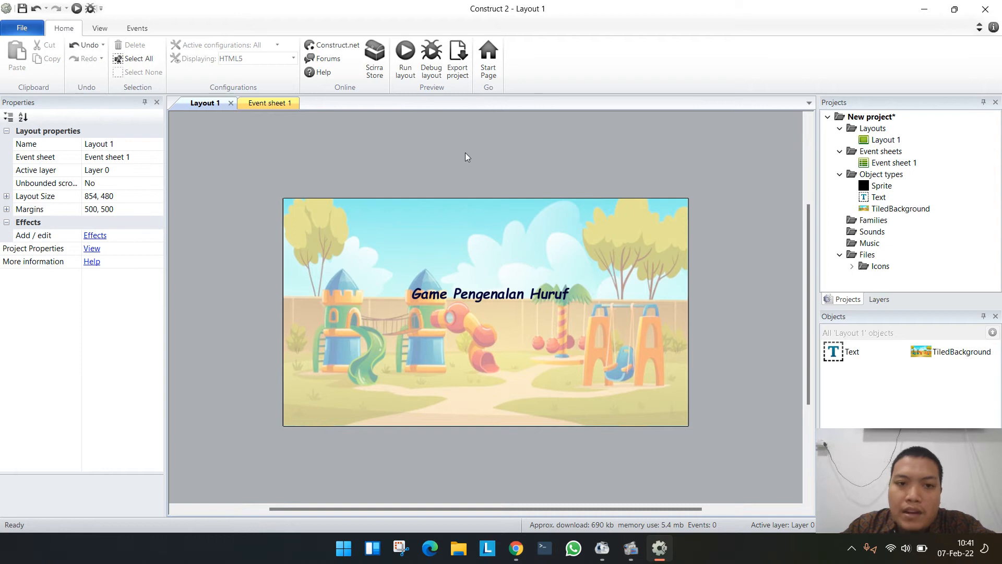
- Insert a new Sprite object and place it on the layout just above the title text
double_click(458, 172)
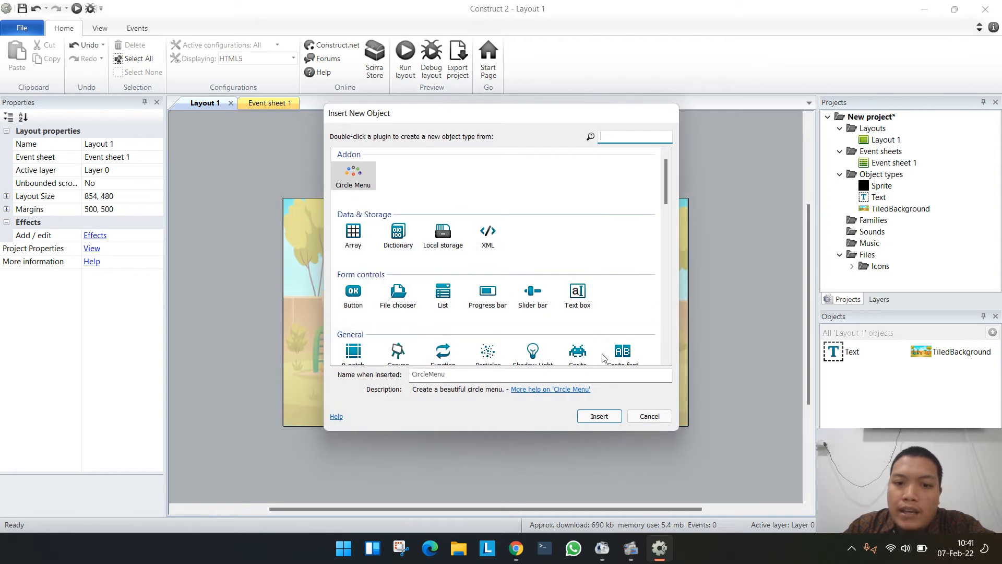
double_click(578, 355)
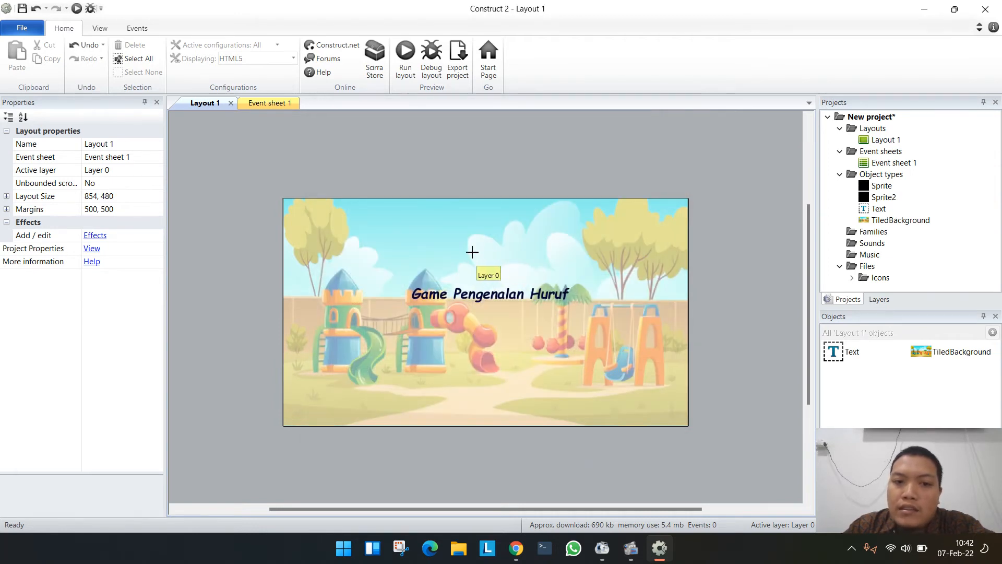
click(479, 257)
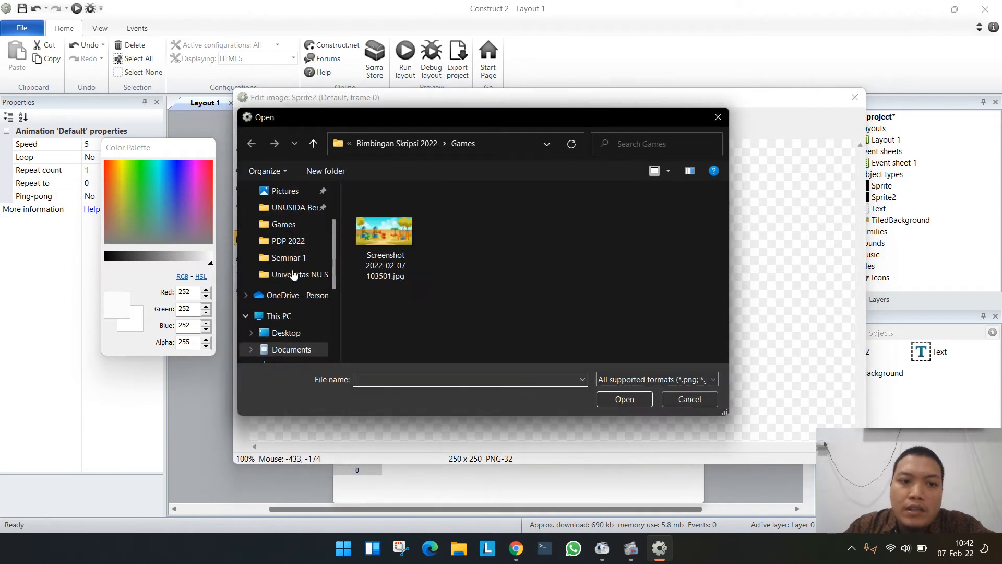
- Load Logo_unusida.png from the Pictures folder as the new sprite's image and close the image editor
scroll(286, 326, down, 2)
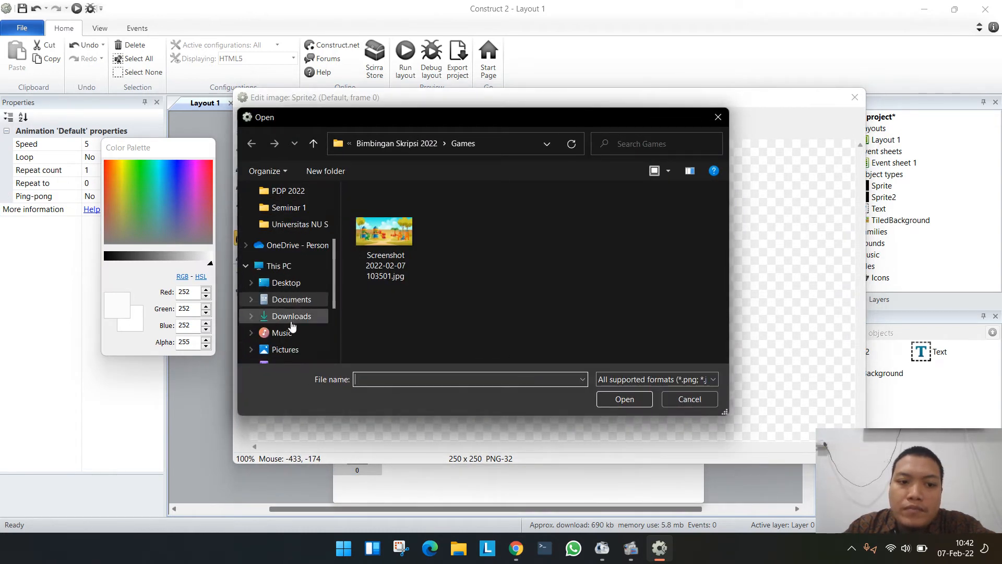
click(279, 334)
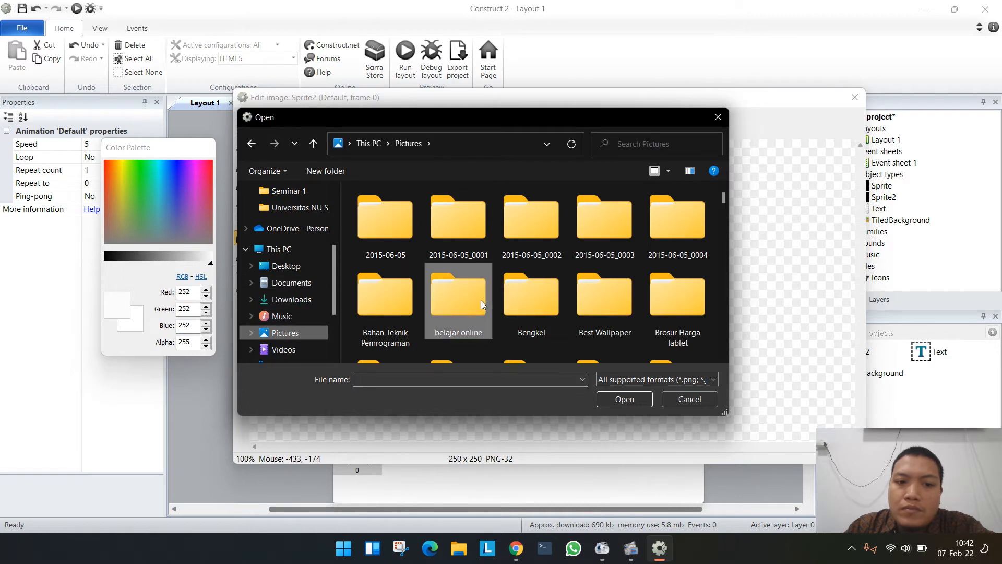
click(480, 300)
text(log)
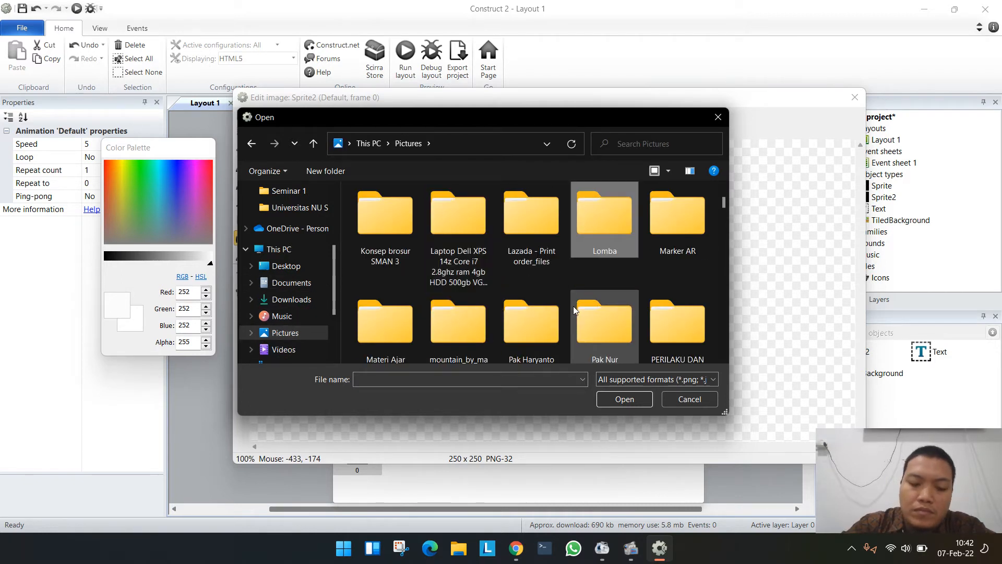
scroll(587, 250, down, 2)
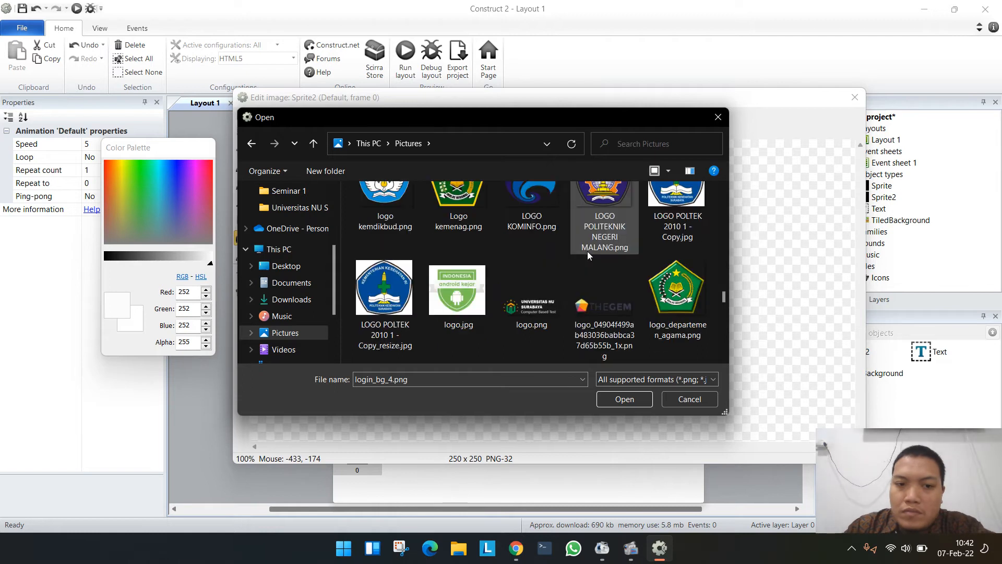
scroll(586, 252, up, 2)
scroll(583, 259, down, 3)
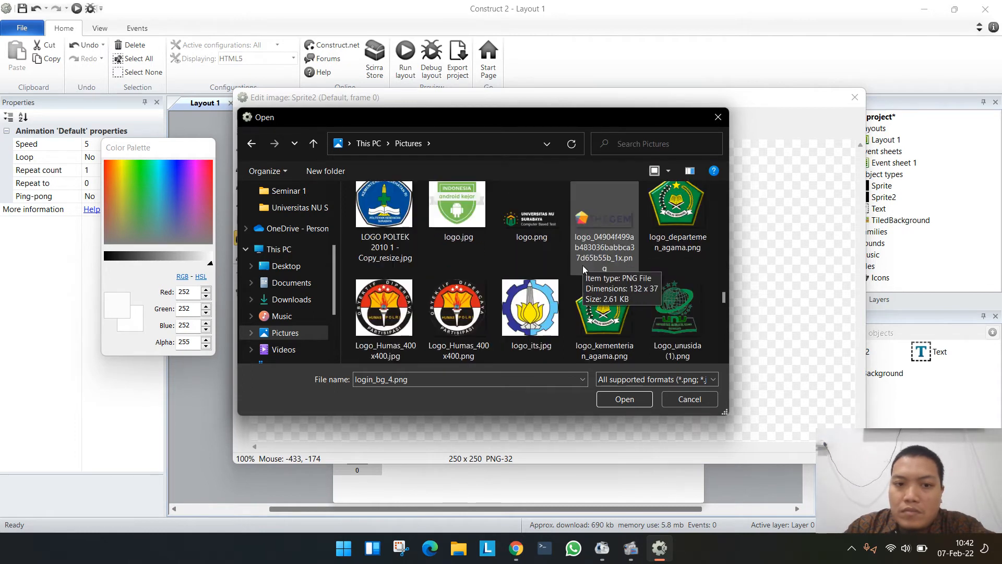
scroll(579, 276, down, 1)
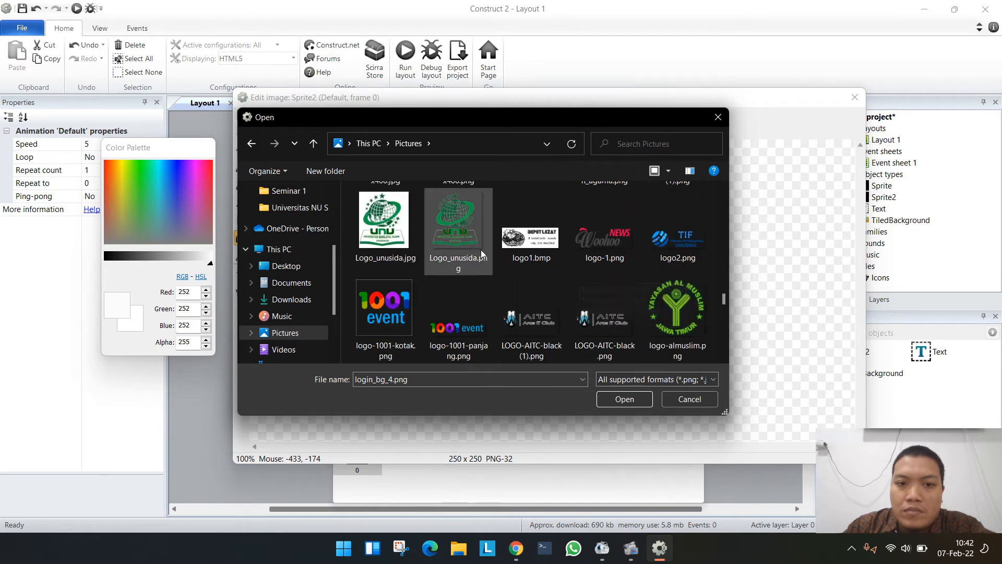
double_click(480, 250)
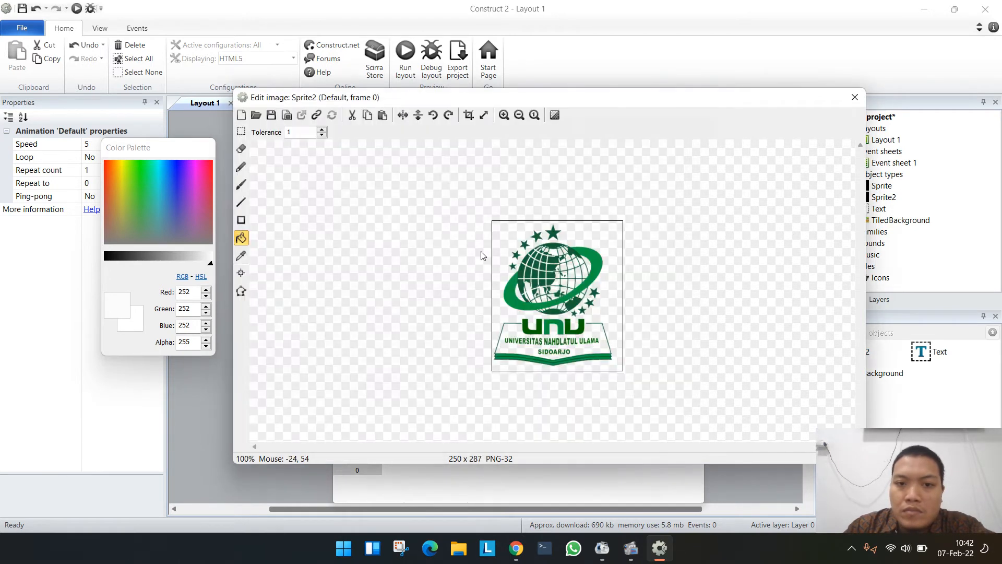
click(854, 97)
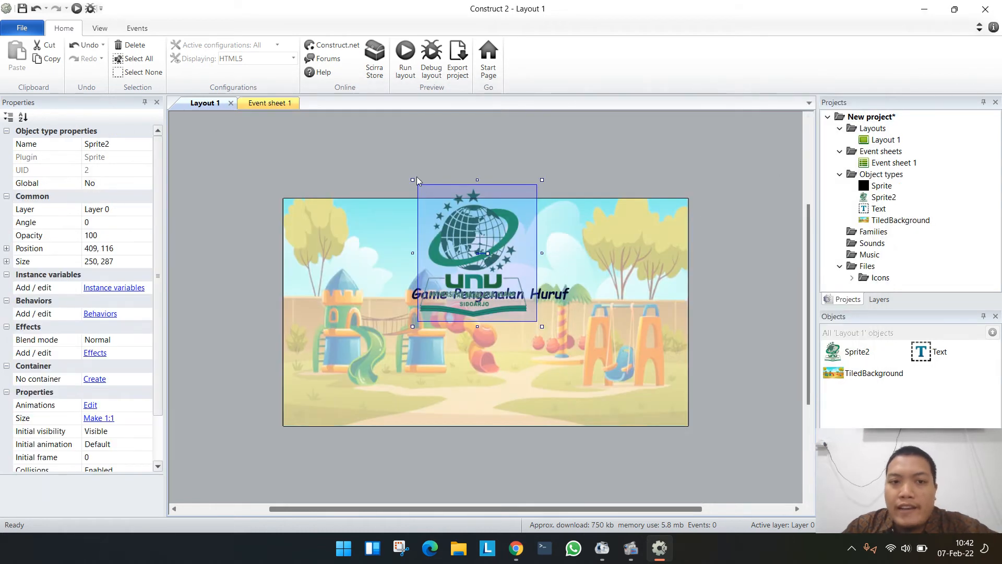
- Shrink the logo sprite to about 131 by 150, shift the title slightly down, and place the logo above it at about 444, 118
drag(412, 179, 477, 224)
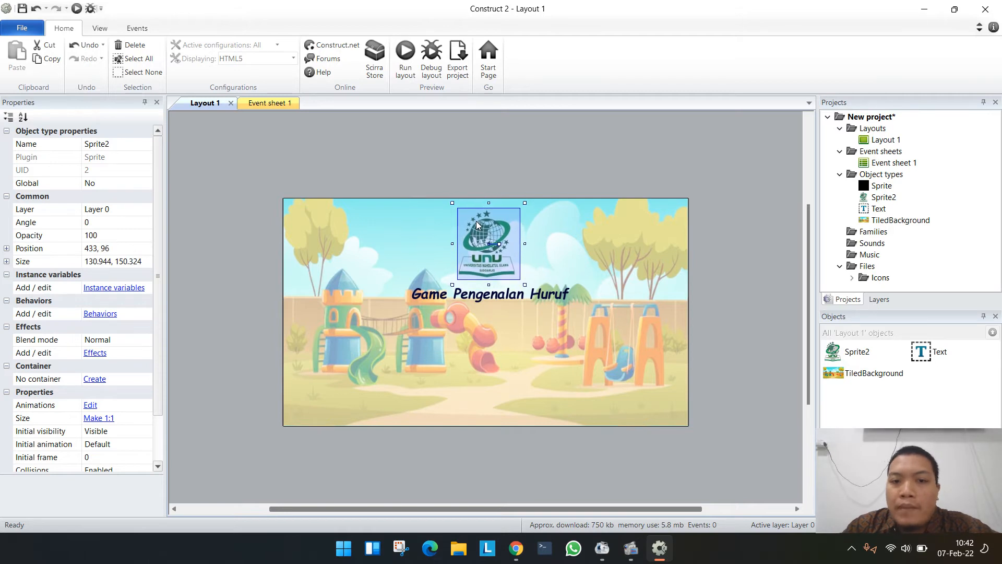
click(481, 289)
drag(487, 295, 493, 303)
drag(491, 260, 497, 269)
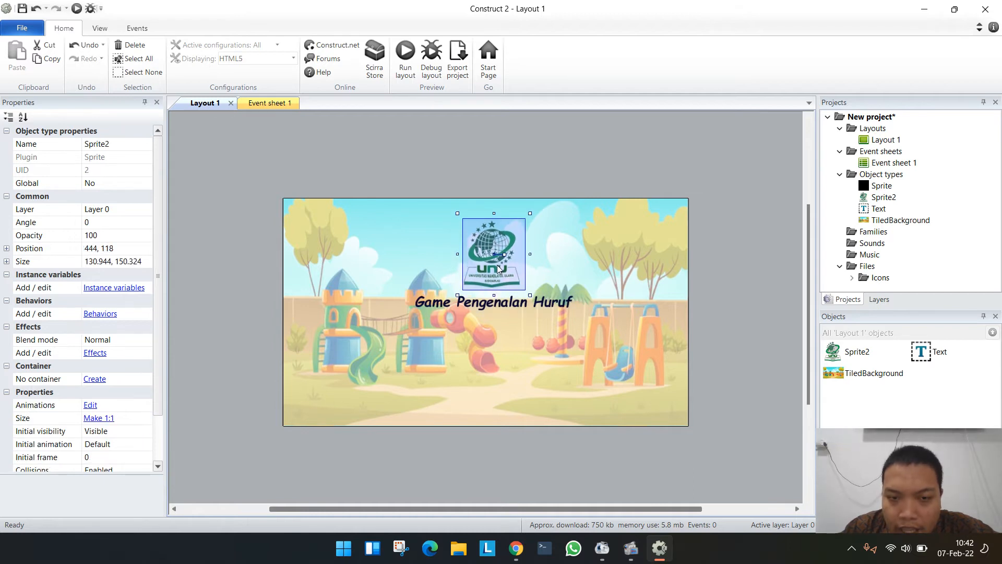
click(751, 292)
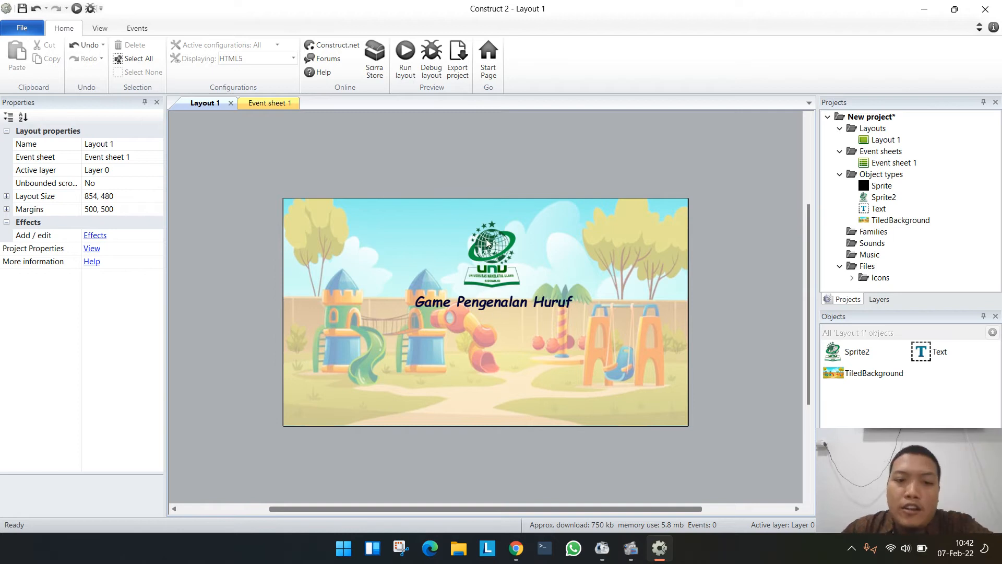
- Try a Button object of about 246 by 38 below the title and delete it from the layout
double_click(467, 161)
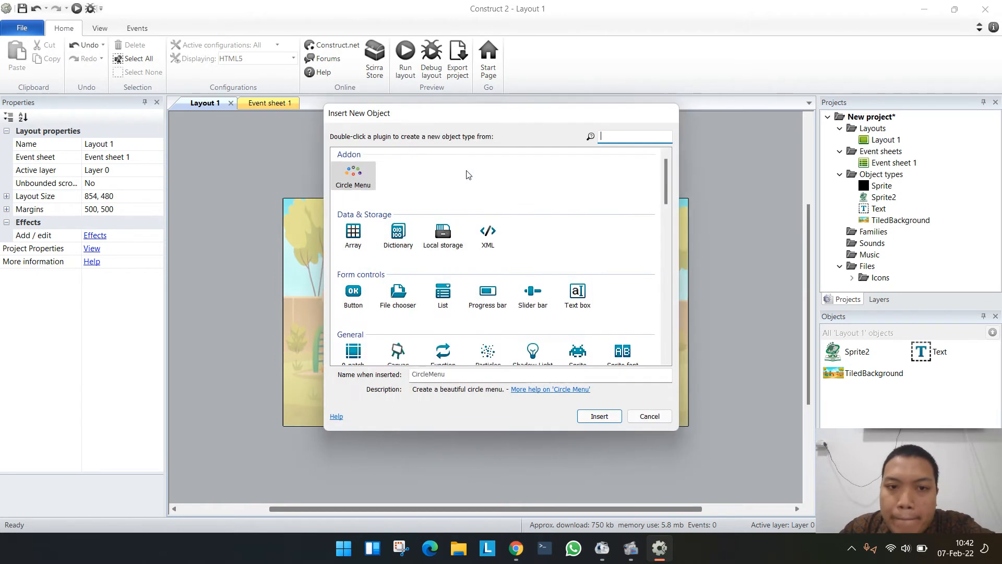
scroll(459, 270, down, 2)
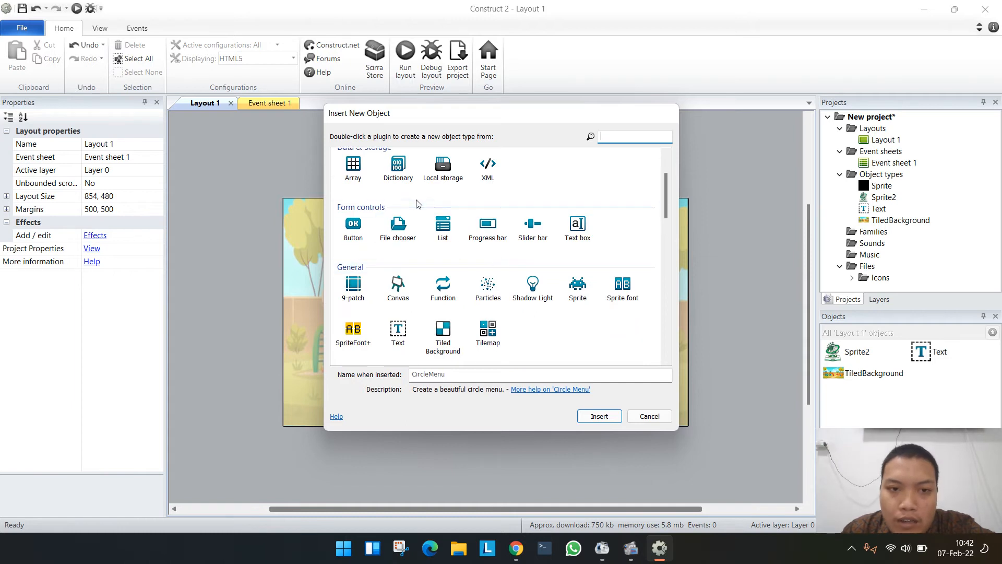
double_click(353, 230)
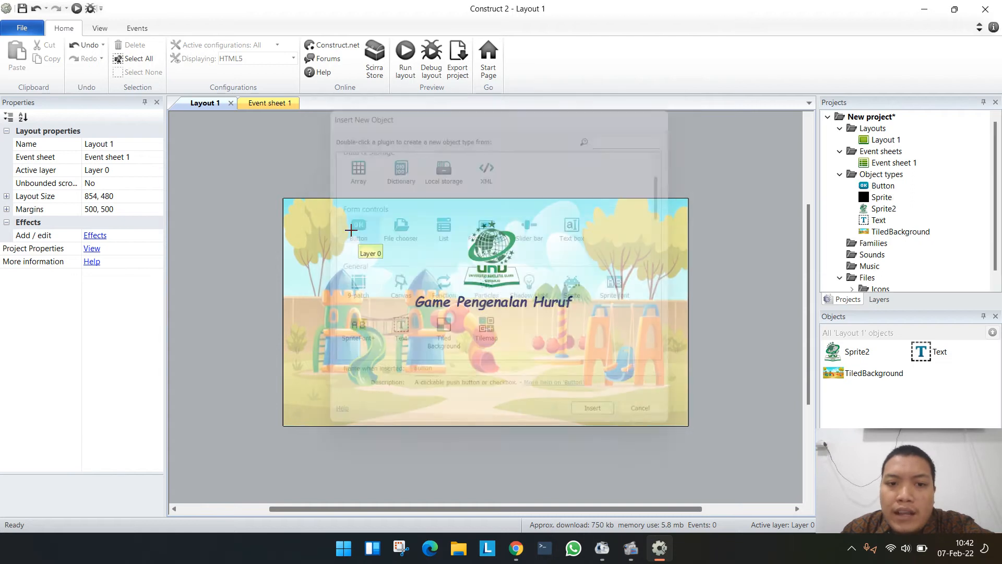
click(478, 371)
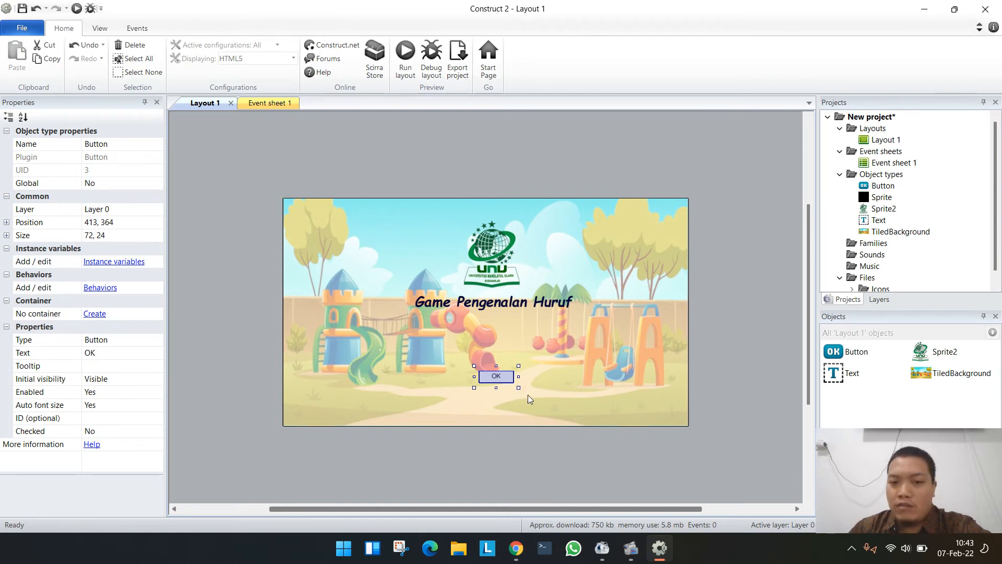
drag(518, 387, 540, 392)
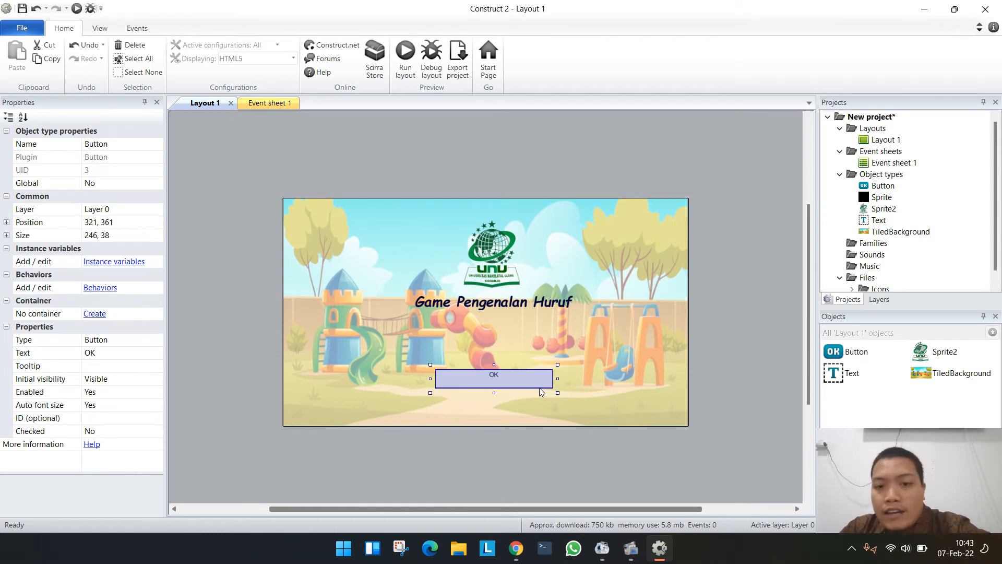
key(Delete)
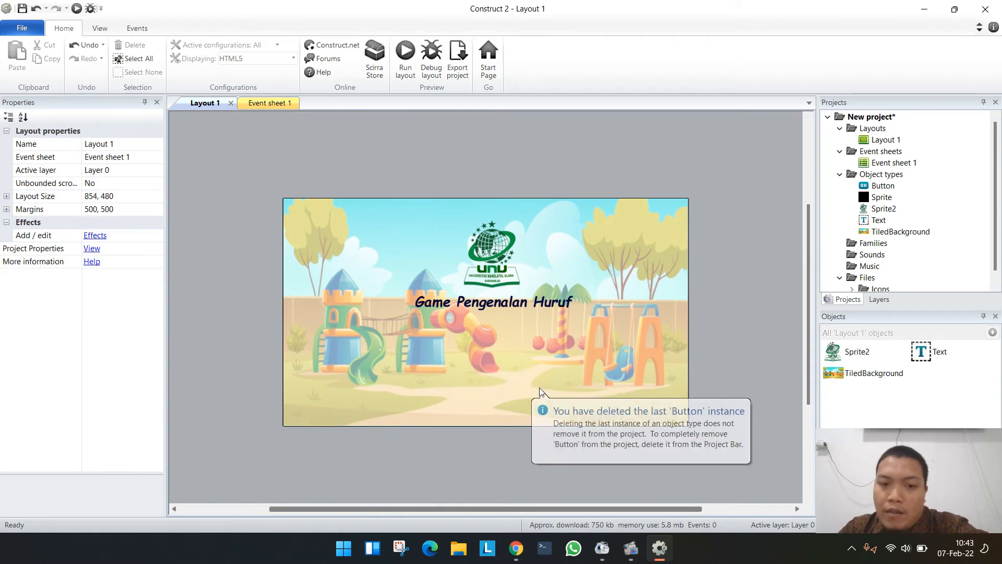
- Switch to Chrome, search Google Images for "play icon button png" and browse the results
click(515, 548)
click(64, 2)
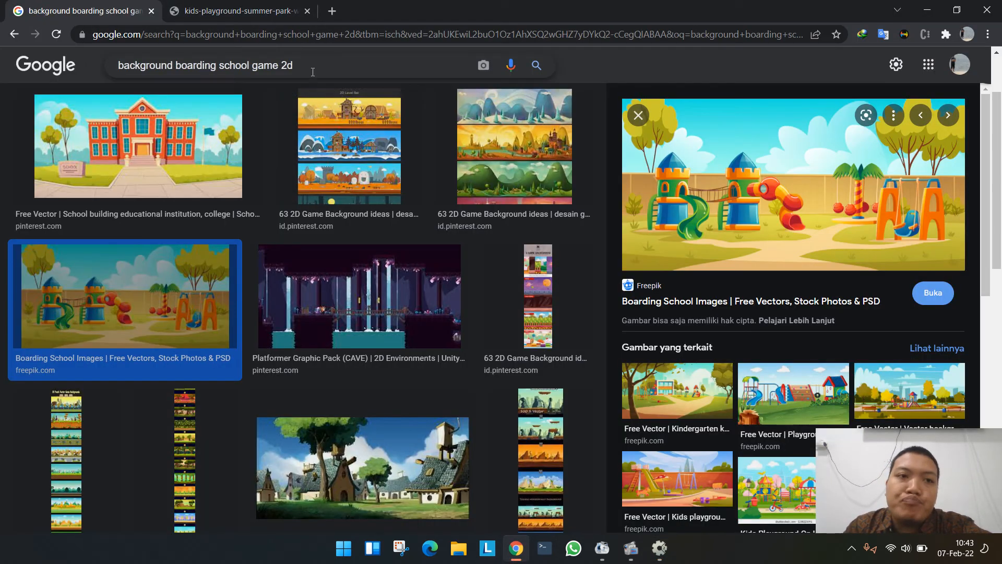
triple_click(312, 68)
text(lay)
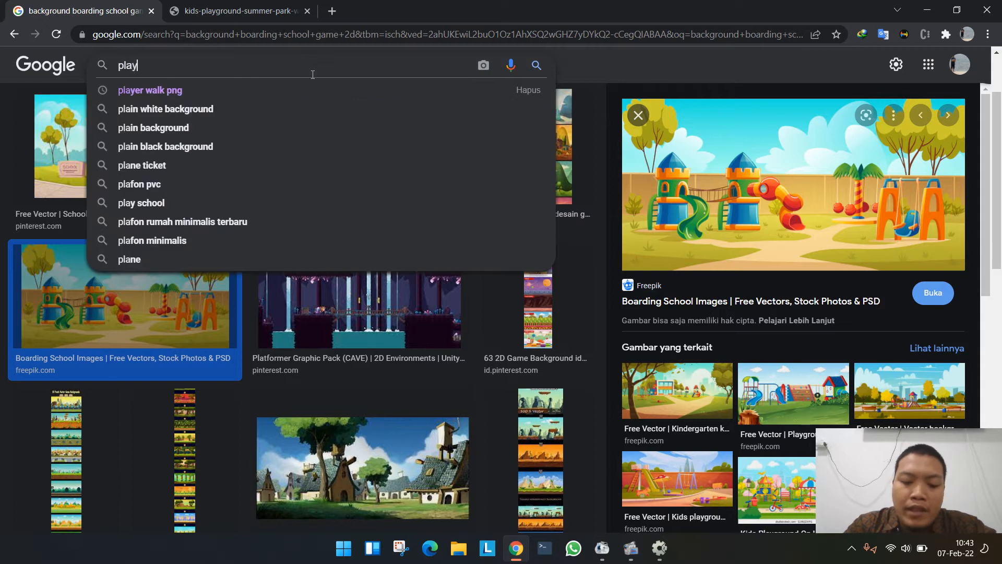
text( icon button png)
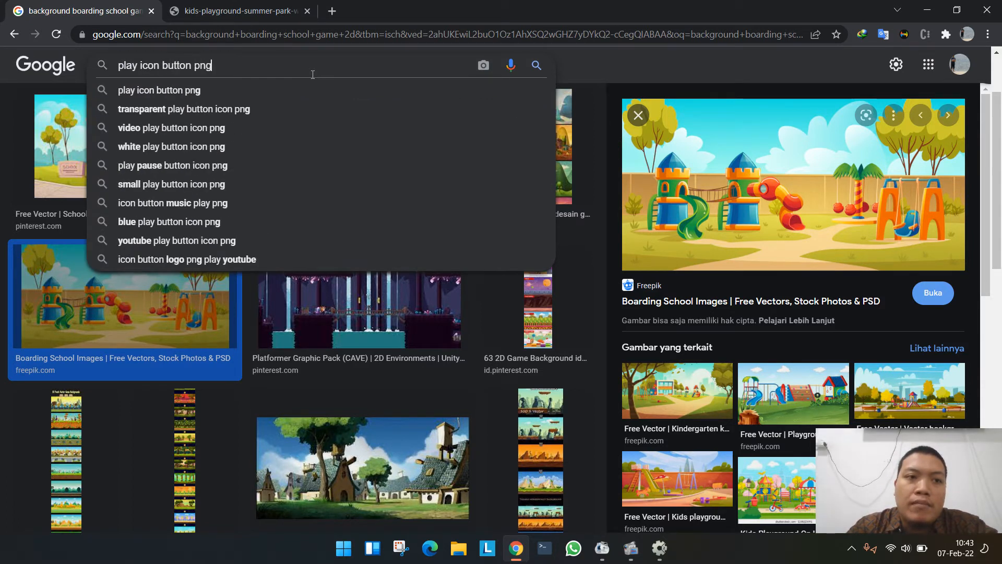
key(Return)
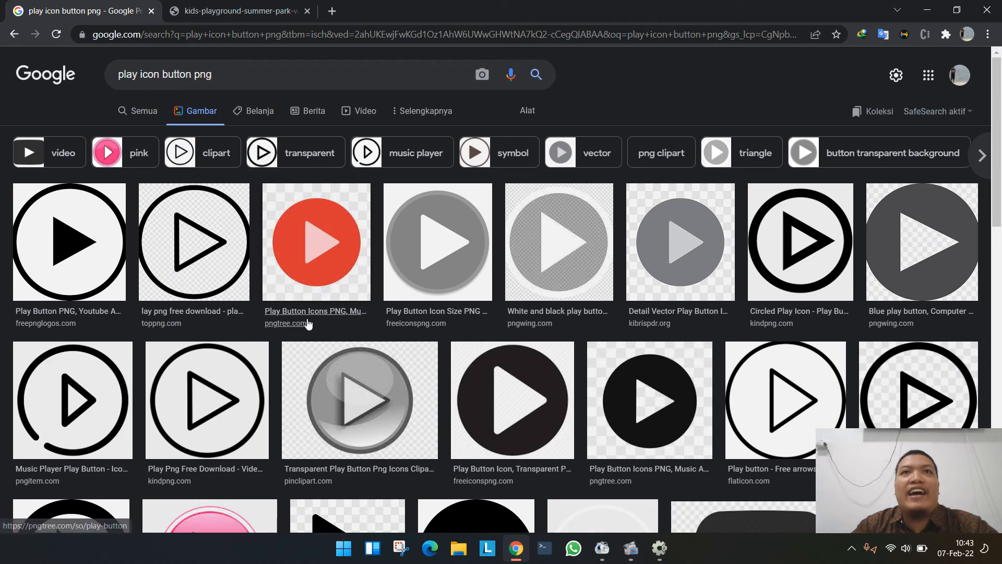
scroll(313, 313, down, 6)
scroll(314, 344, down, 8)
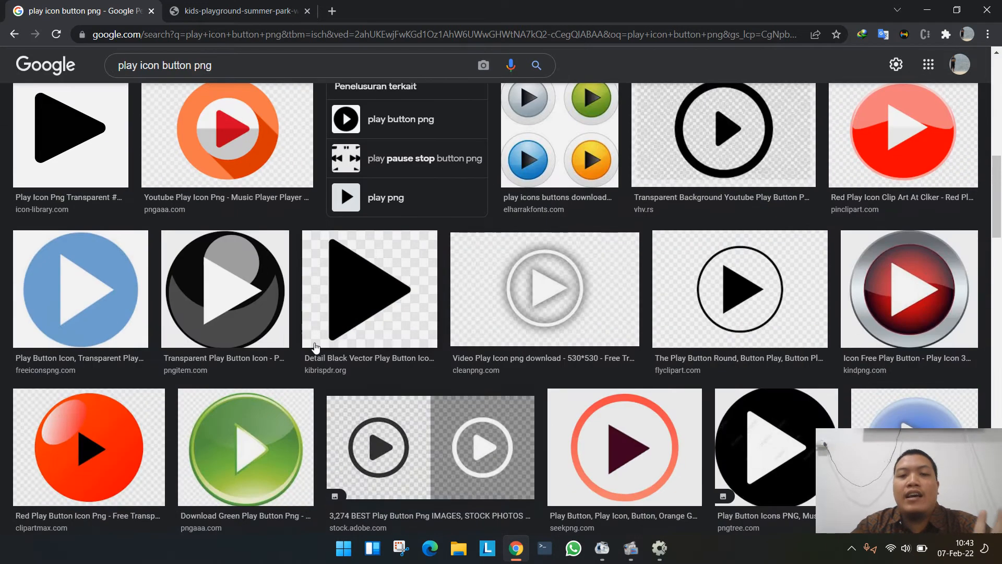
scroll(315, 353, down, 10)
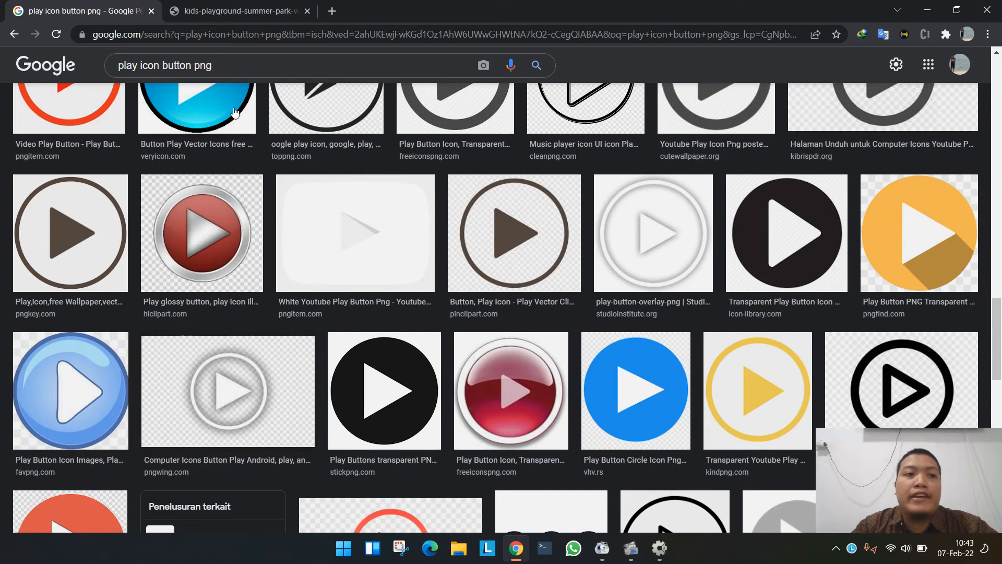
- Refine the image search to "play icon button game png" and look for a suitable play button
click(189, 67)
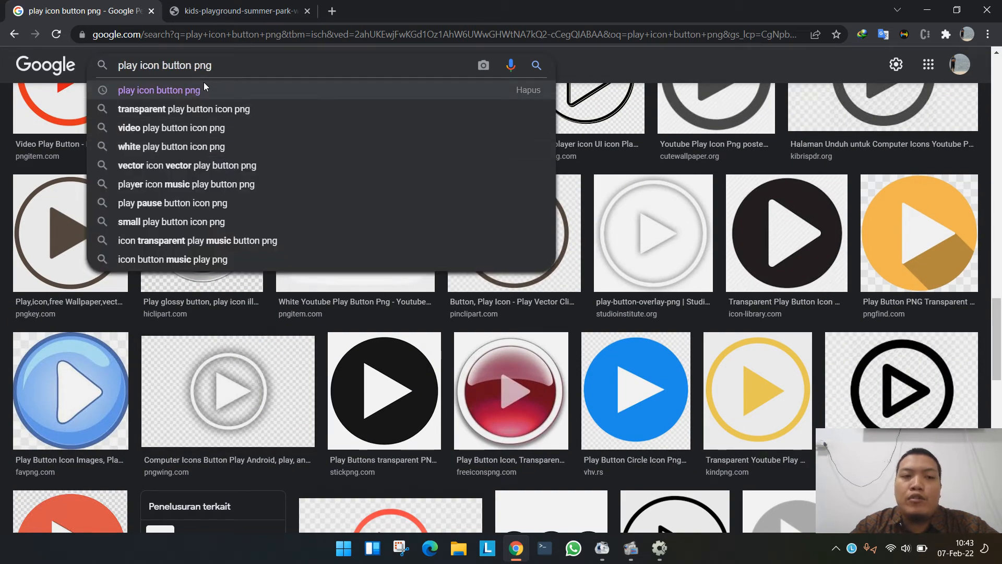
text(game)
key(Return)
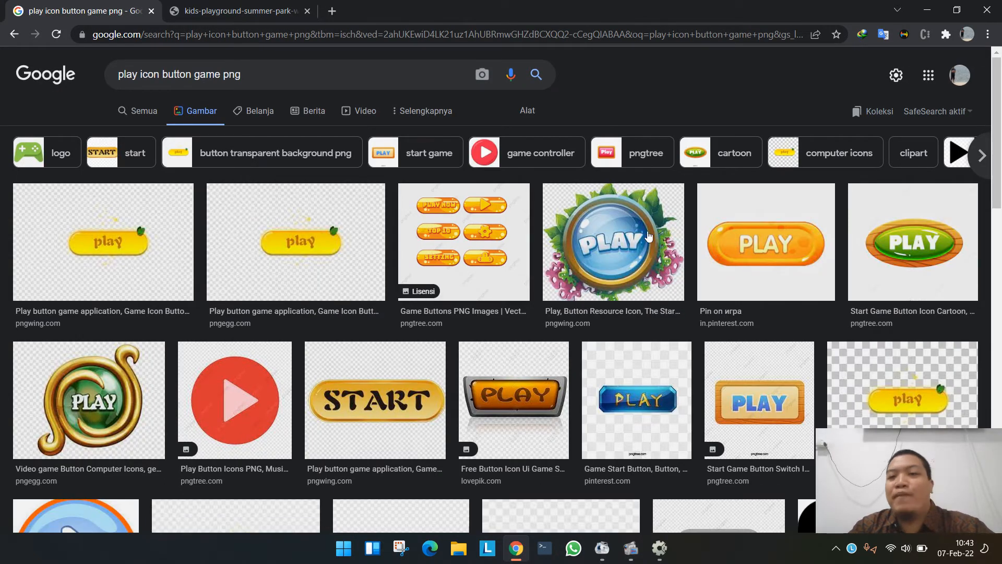
scroll(517, 287, down, 1)
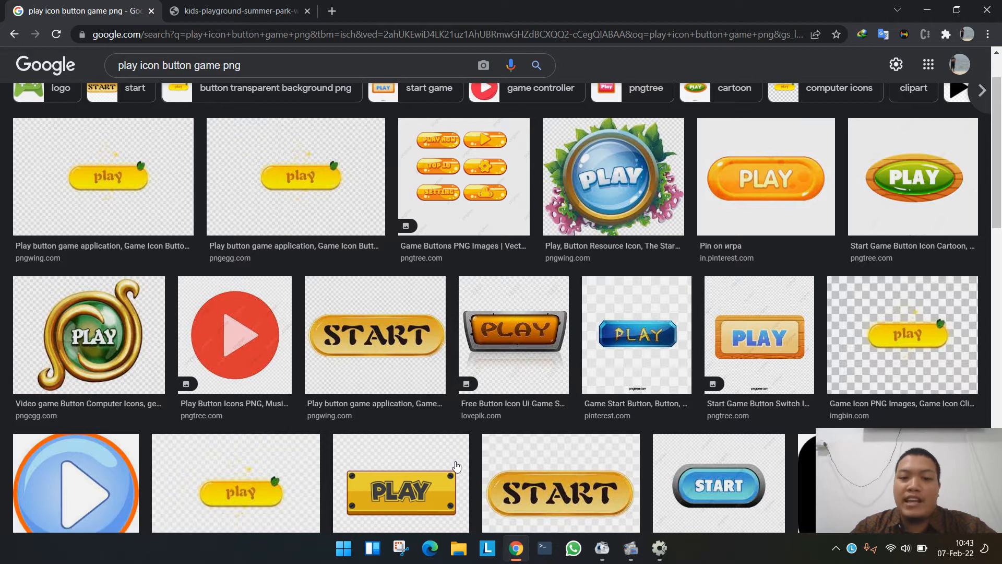
scroll(424, 437, down, 2)
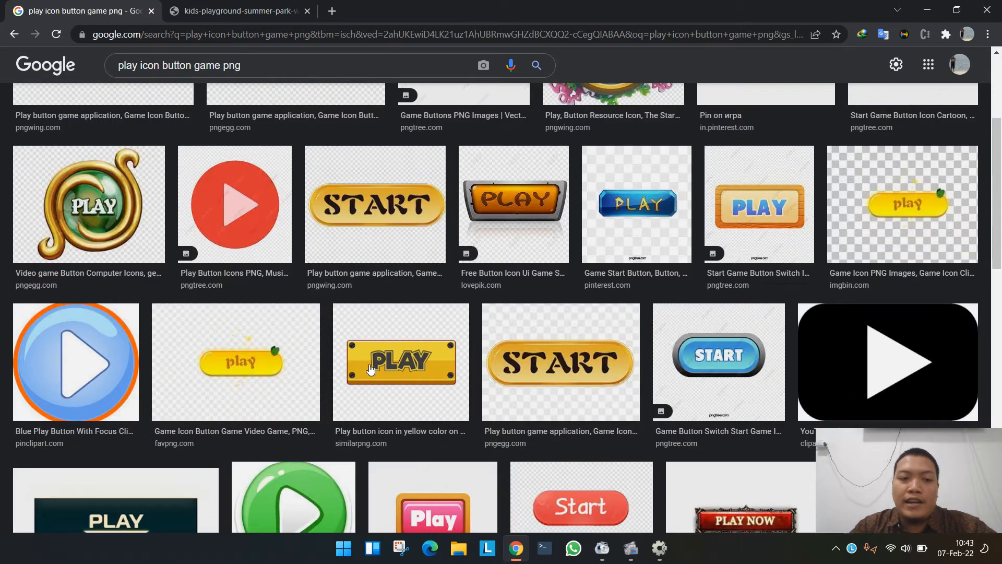
scroll(370, 369, down, 2)
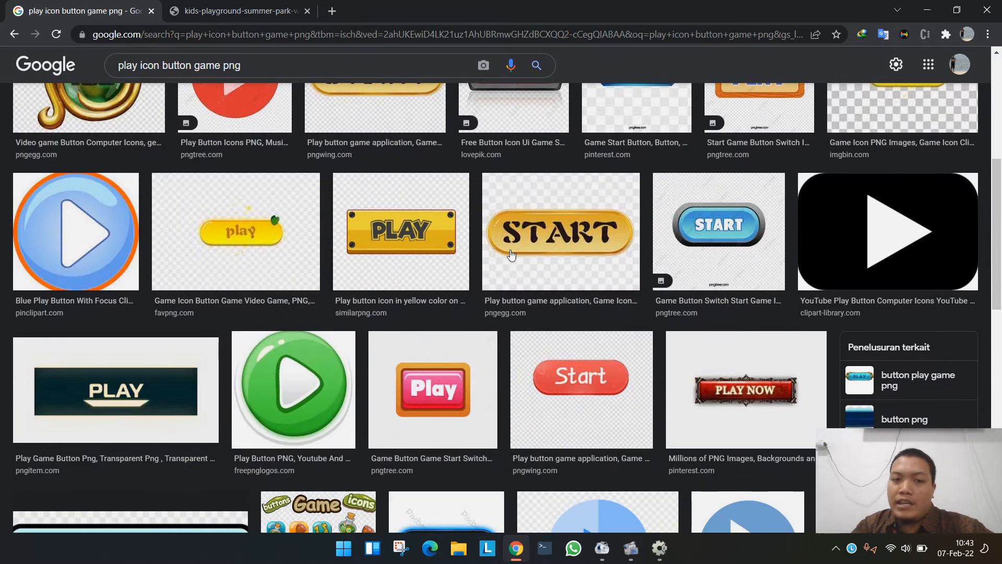
- Open the yellow PLAY button image from similarpng.com on its own in a new tab
click(425, 239)
right_click(685, 264)
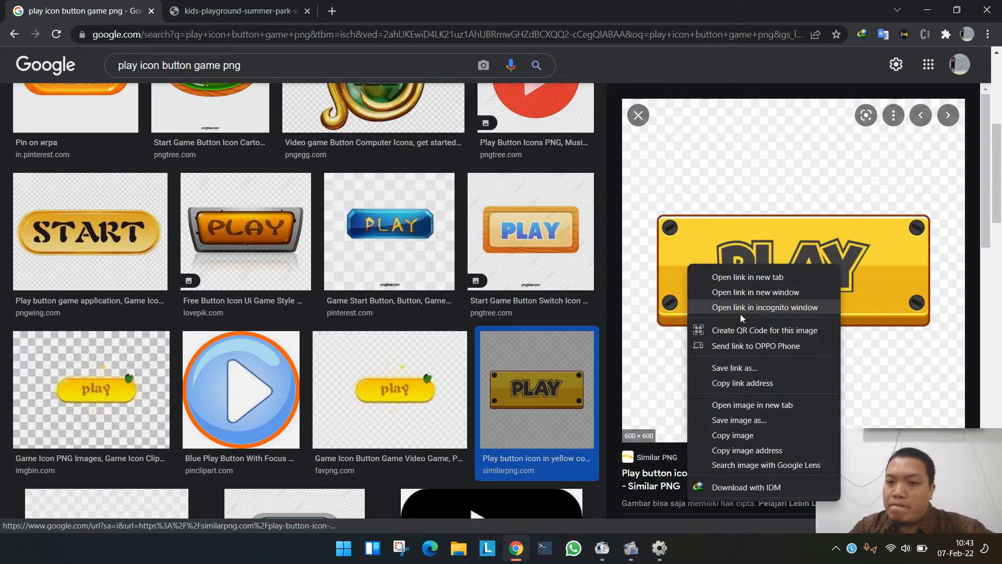
click(704, 405)
click(365, 10)
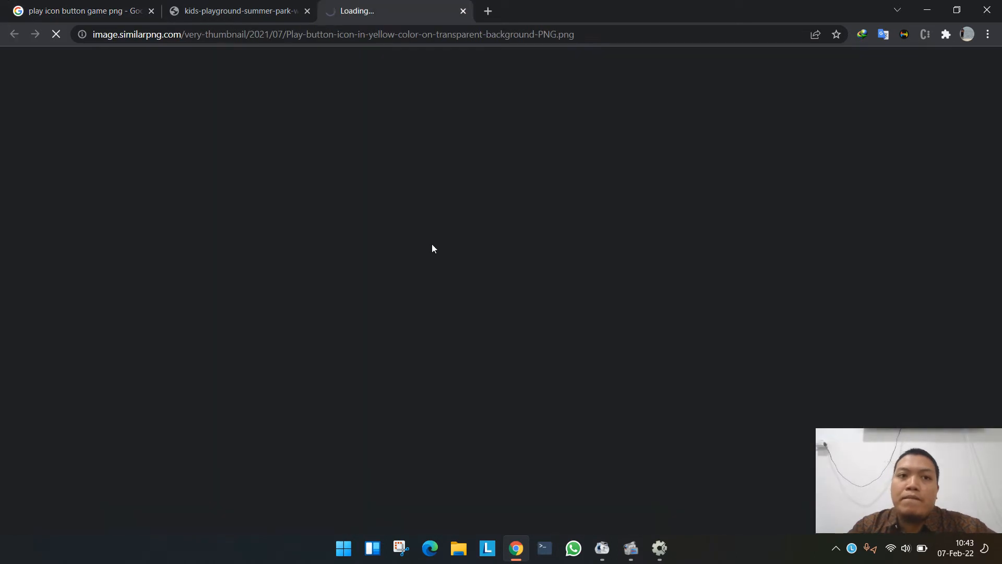
- Save the yellow PLAY button image as a PNG in Documents > Universitas NU Sidoarjo > Bimbingan Skripsi 2022 > Games, keeping the suggested file name
right_click(514, 243)
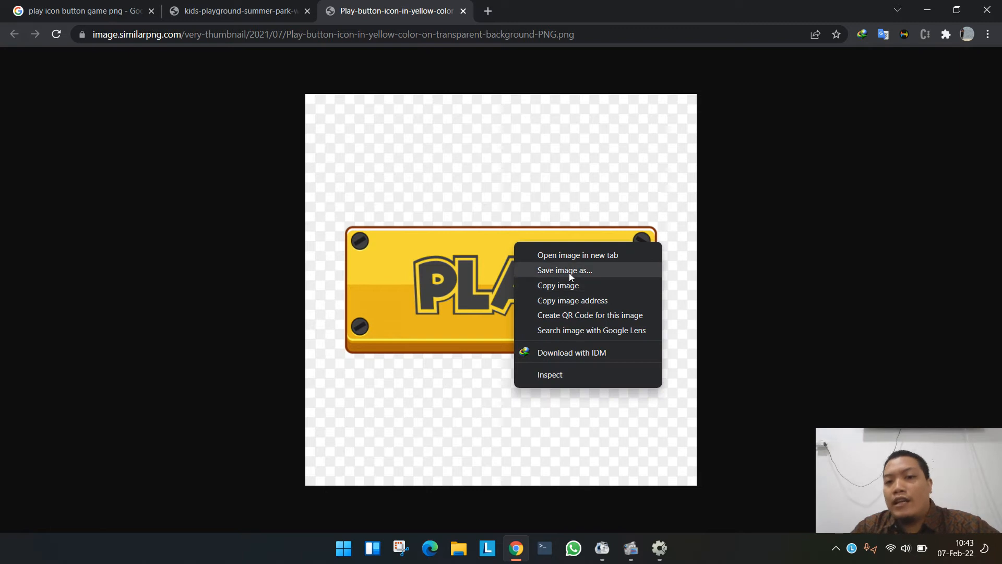
click(569, 271)
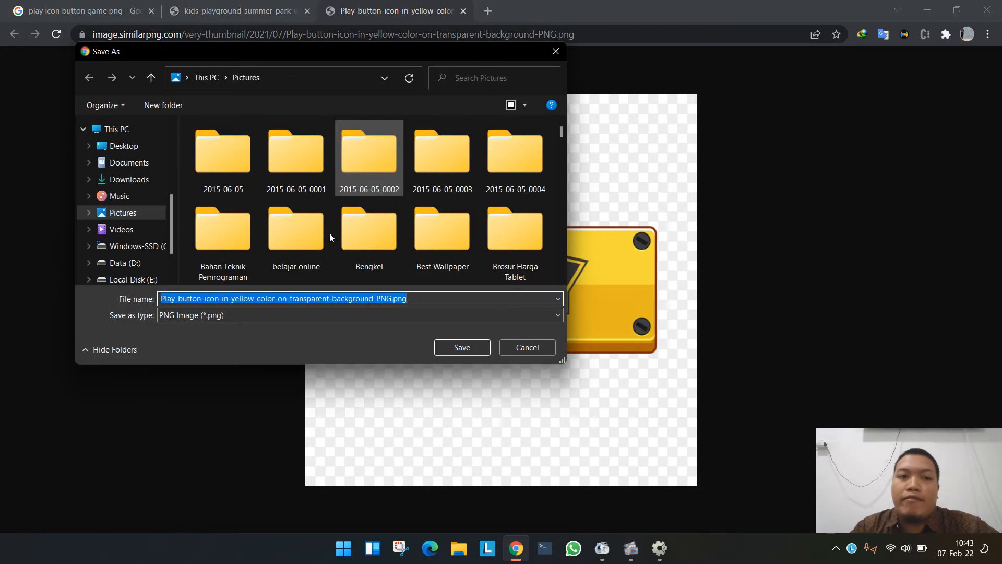
click(130, 163)
scroll(242, 195, down, 10)
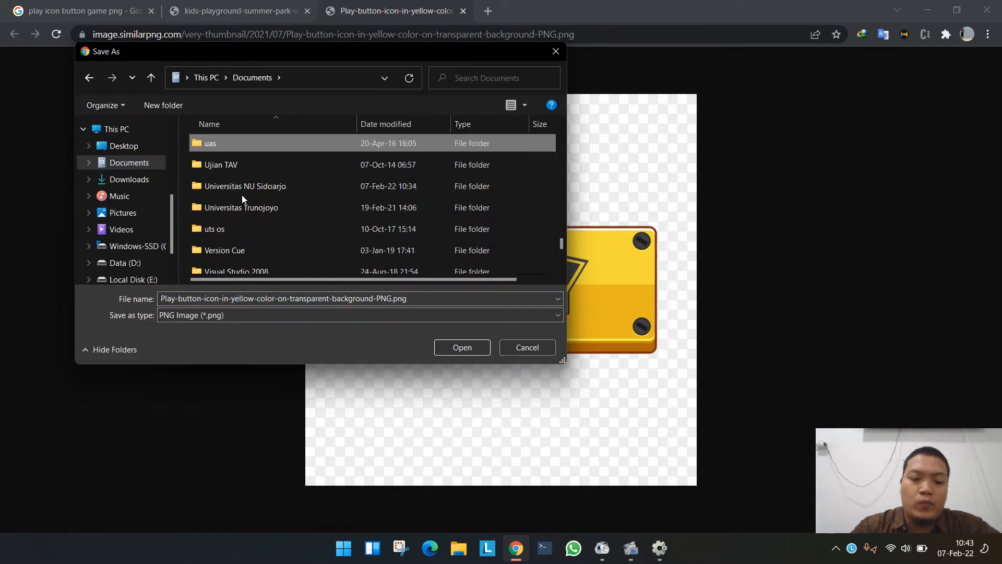
double_click(242, 195)
key(b)
key(b)
key(b)
key(b)
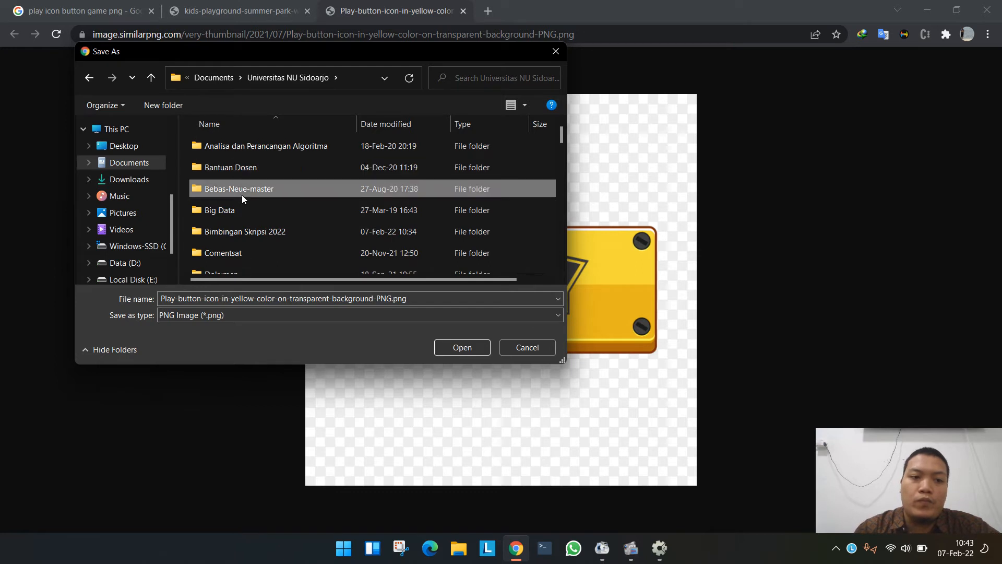
key(Return)
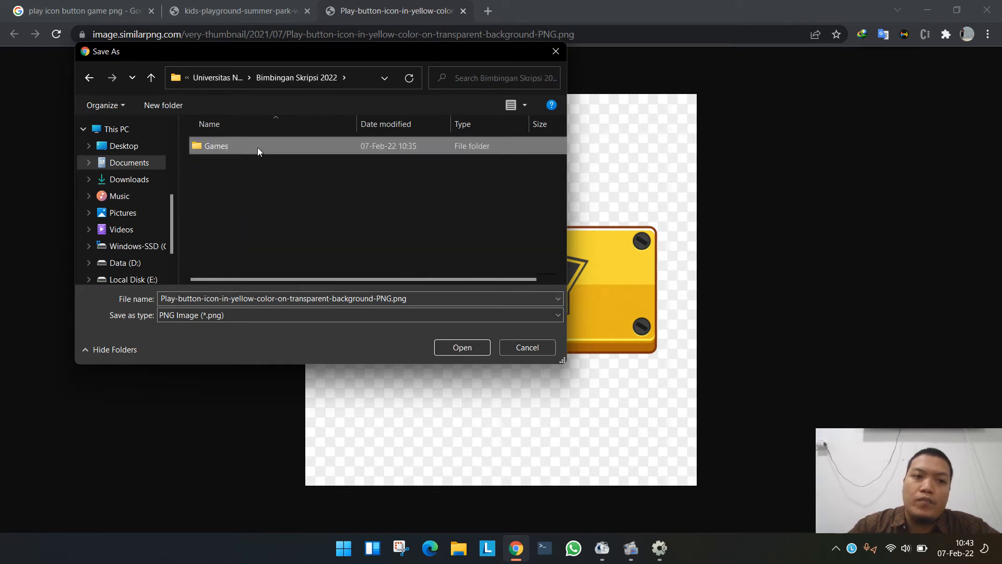
double_click(257, 147)
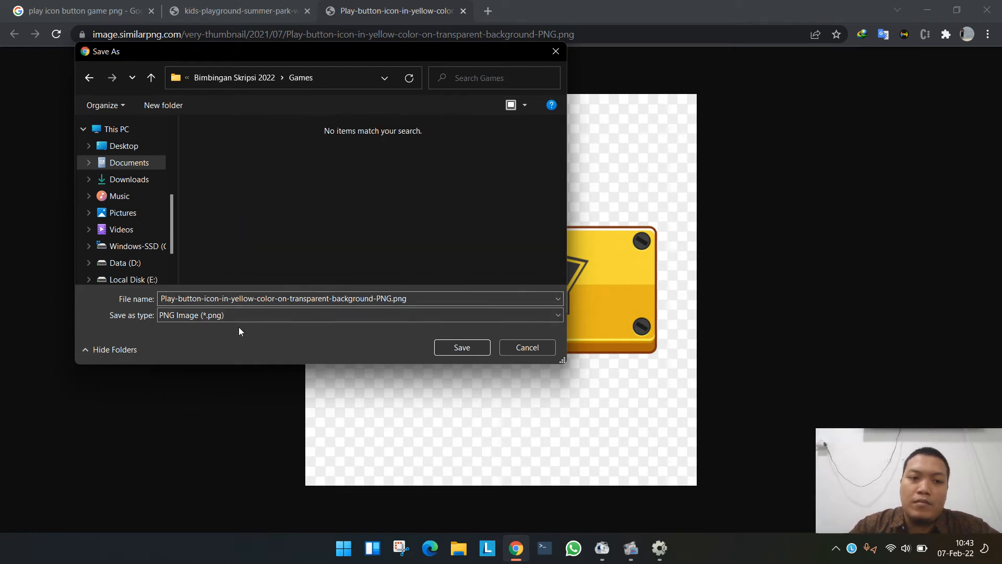
click(475, 348)
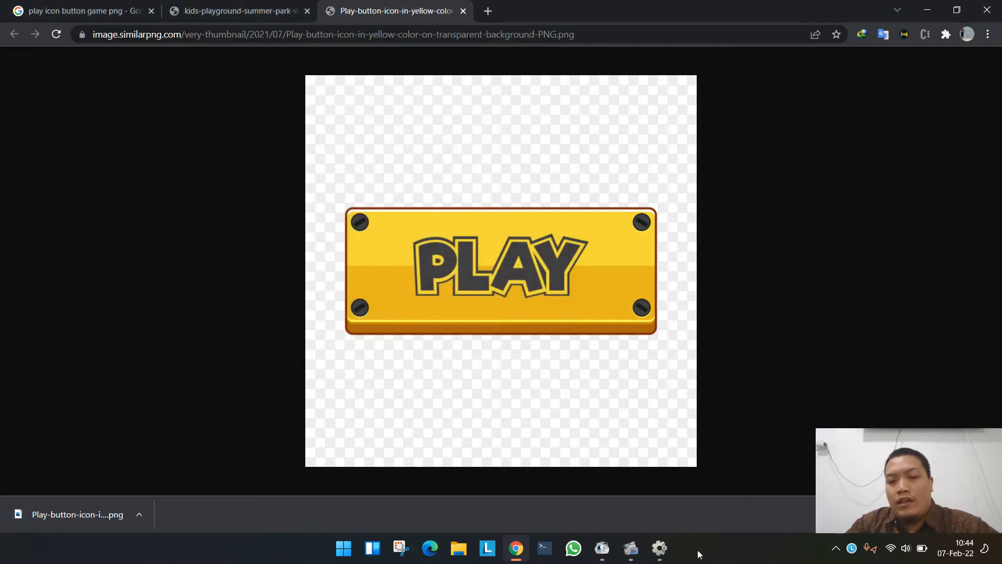
- Switch to Construct 2 and insert a new Sprite object below the "Game Pengenalan Huruf" title on Layout 1
mouse_move(659, 552)
click(671, 487)
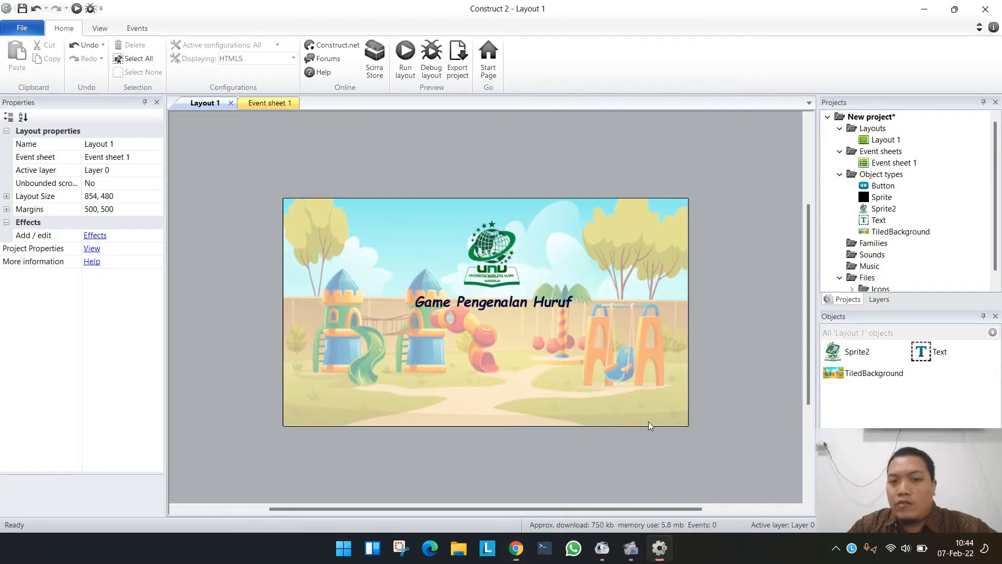
double_click(493, 165)
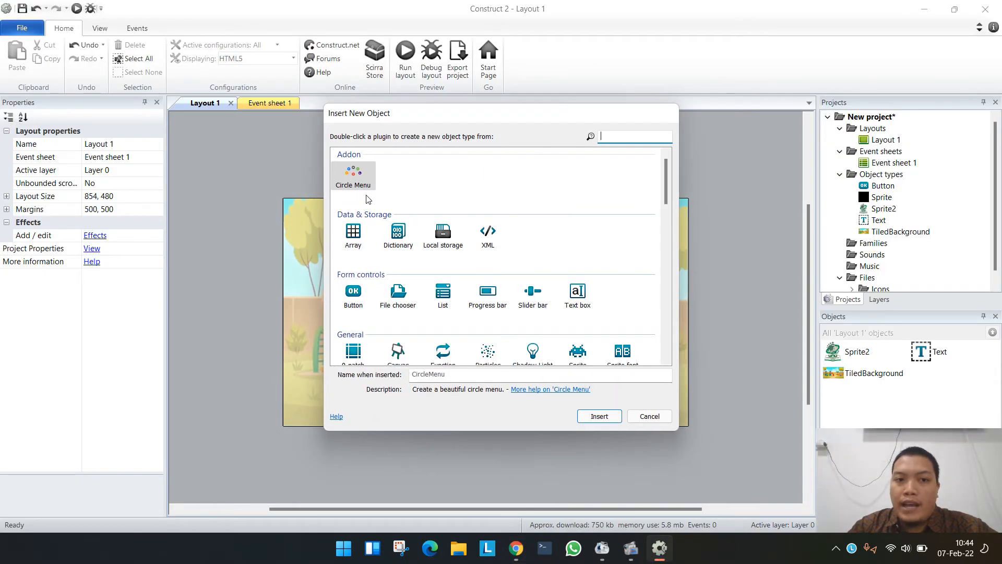
double_click(577, 351)
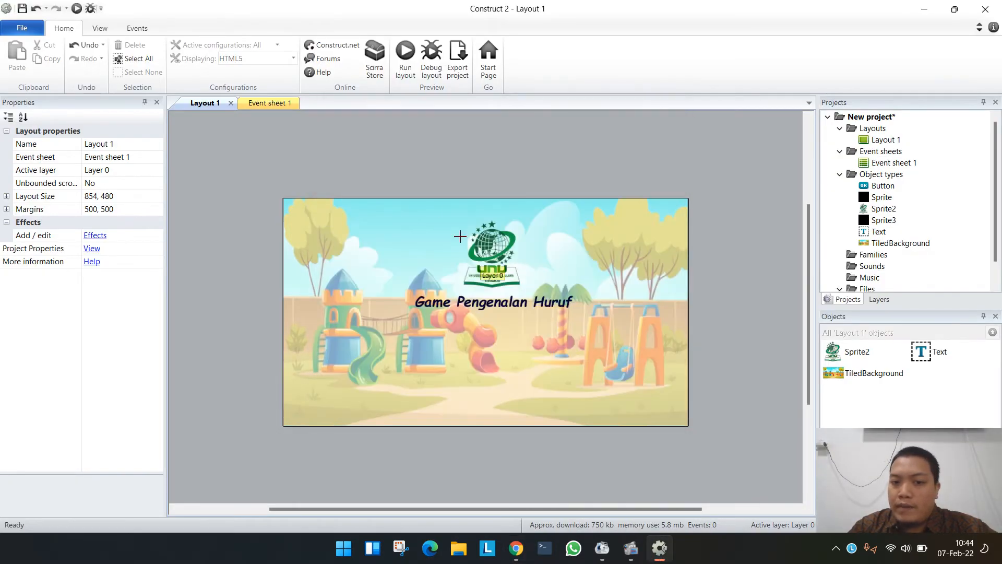
click(491, 382)
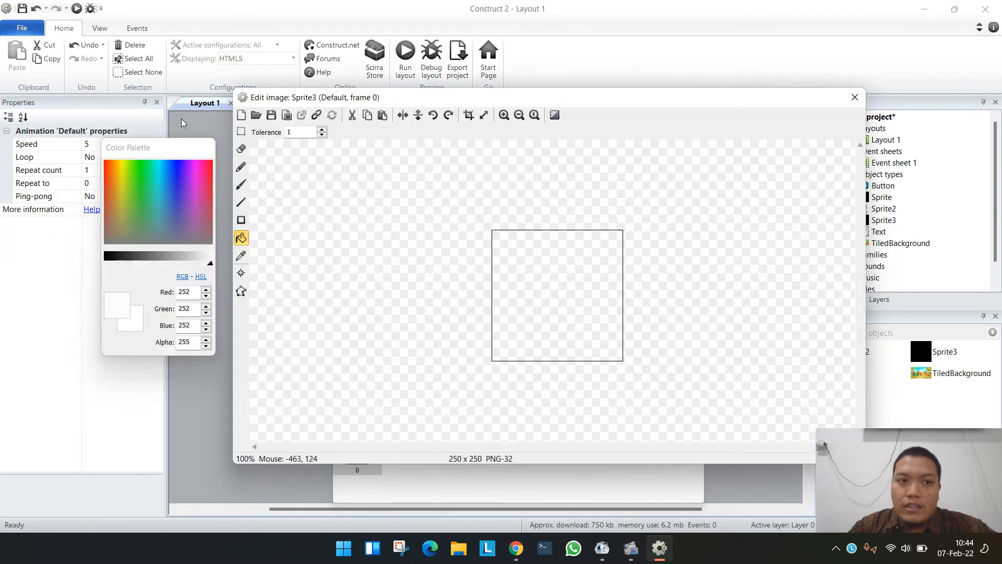
- Load the yellow Play-button-icon PNG from Bimbingan Skripsi 2022 > Games as the new sprite's image
click(256, 115)
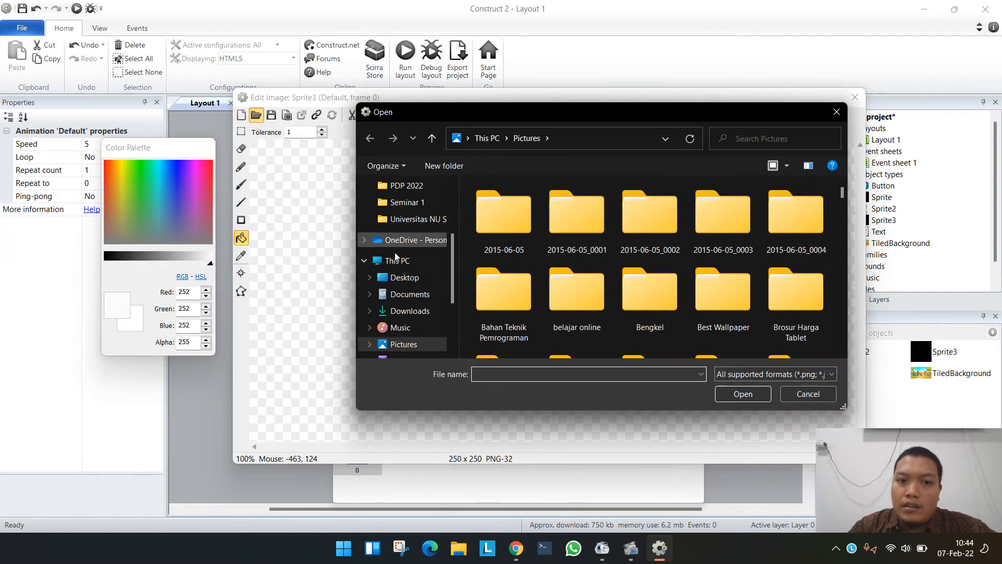
click(417, 219)
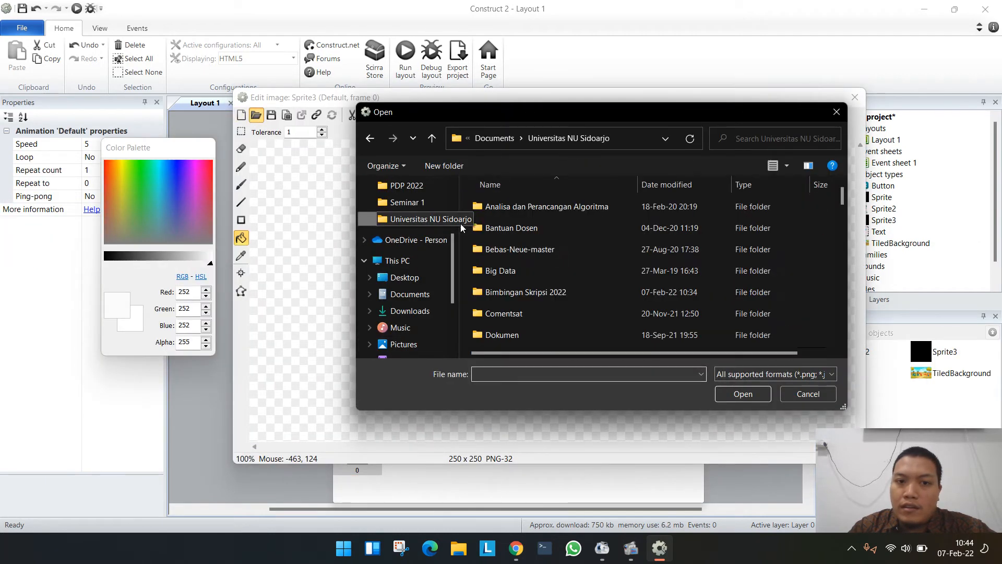
double_click(525, 291)
double_click(501, 206)
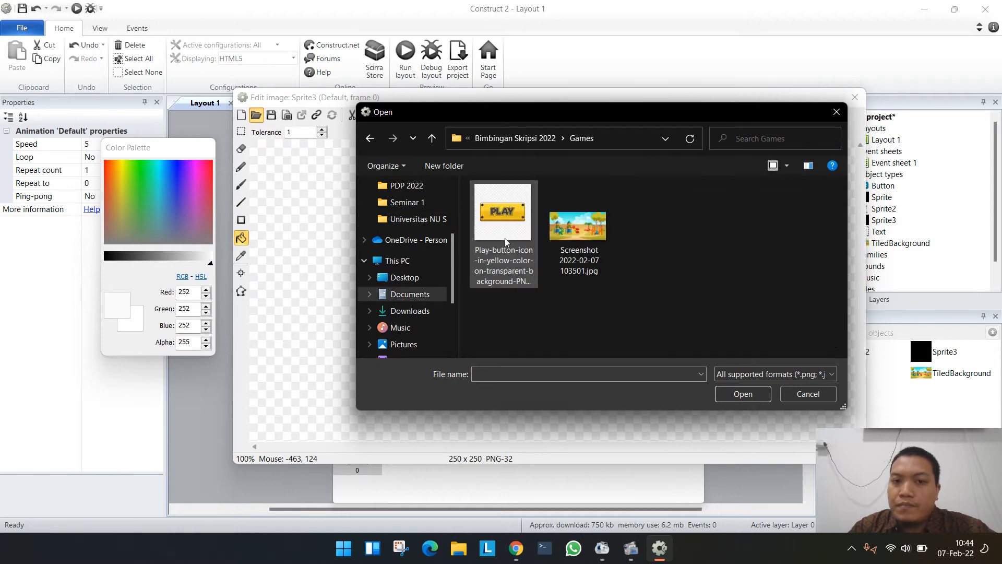
double_click(509, 224)
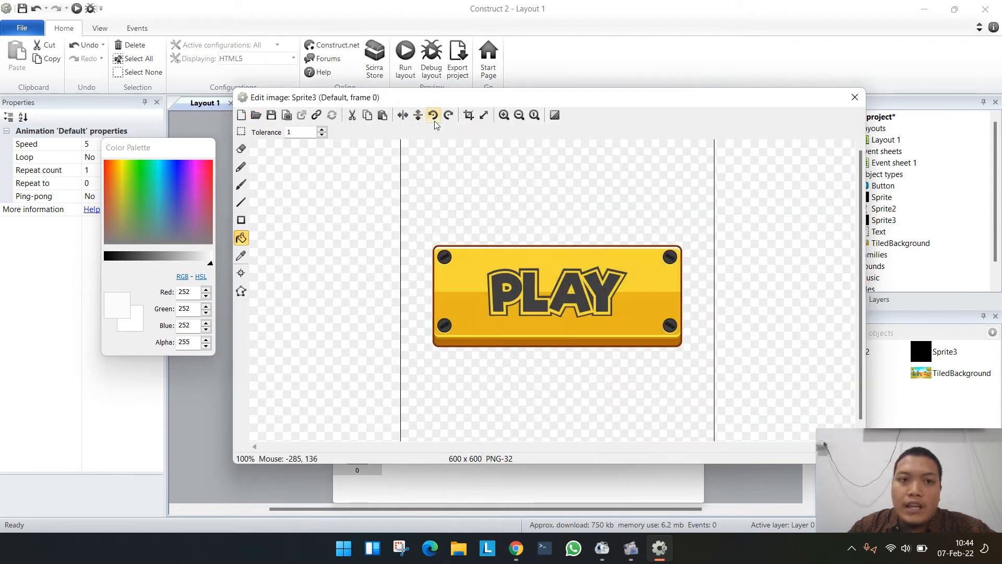
- Crop the sprite image automatically and mark a rectangular selection of about 483 by 201 pixels around the yellow PLAY button
click(468, 115)
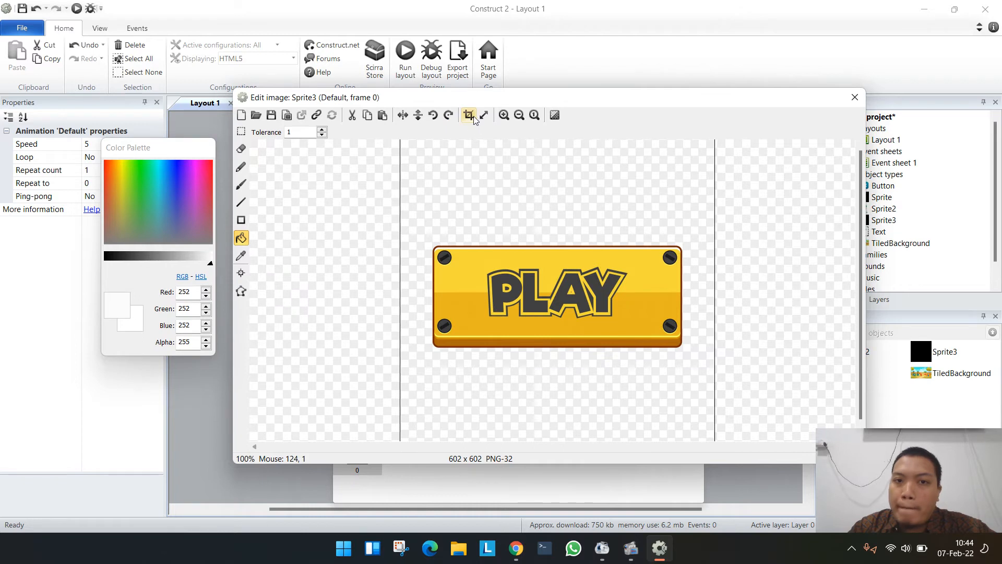
scroll(511, 250, down, 3)
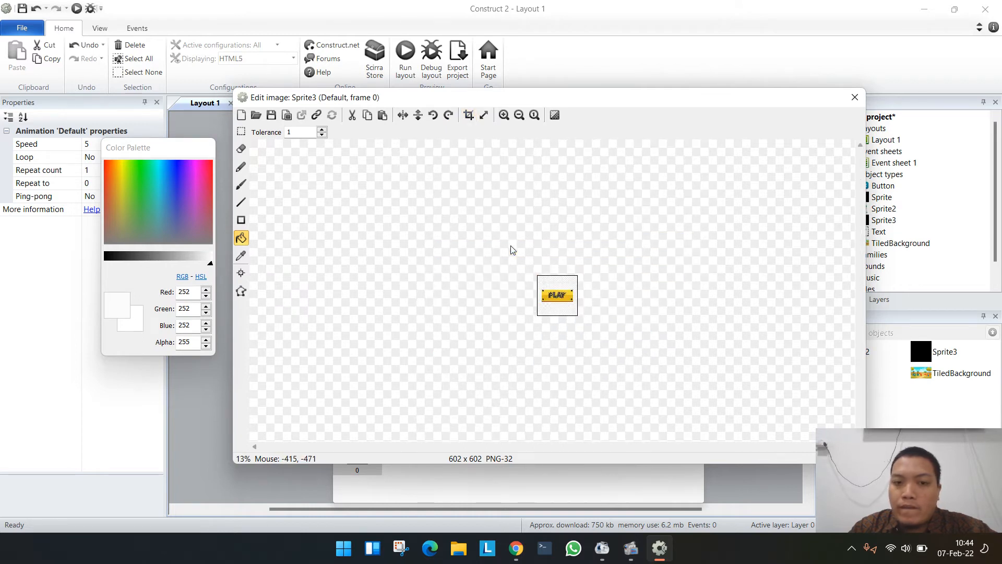
scroll(515, 248, up, 2)
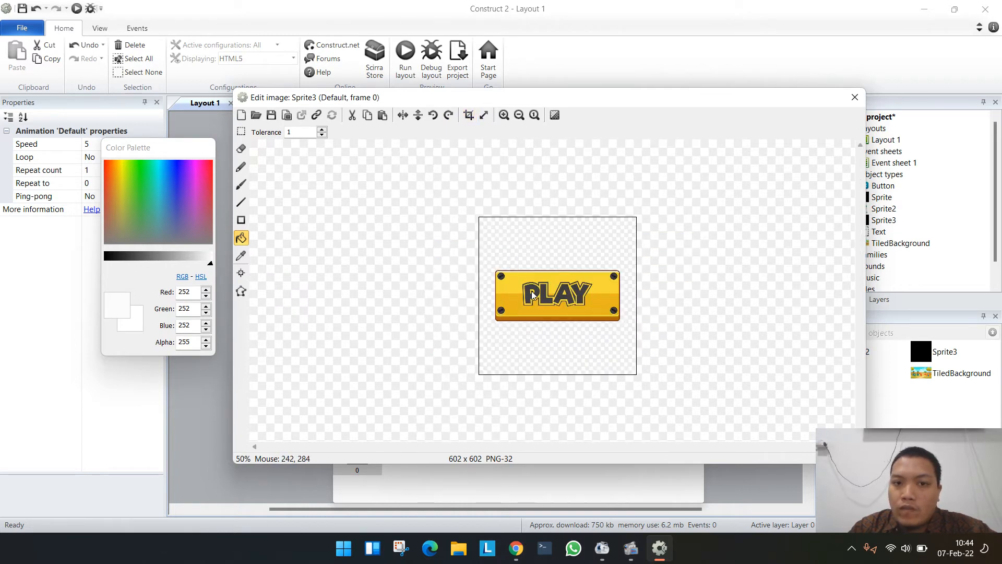
click(241, 131)
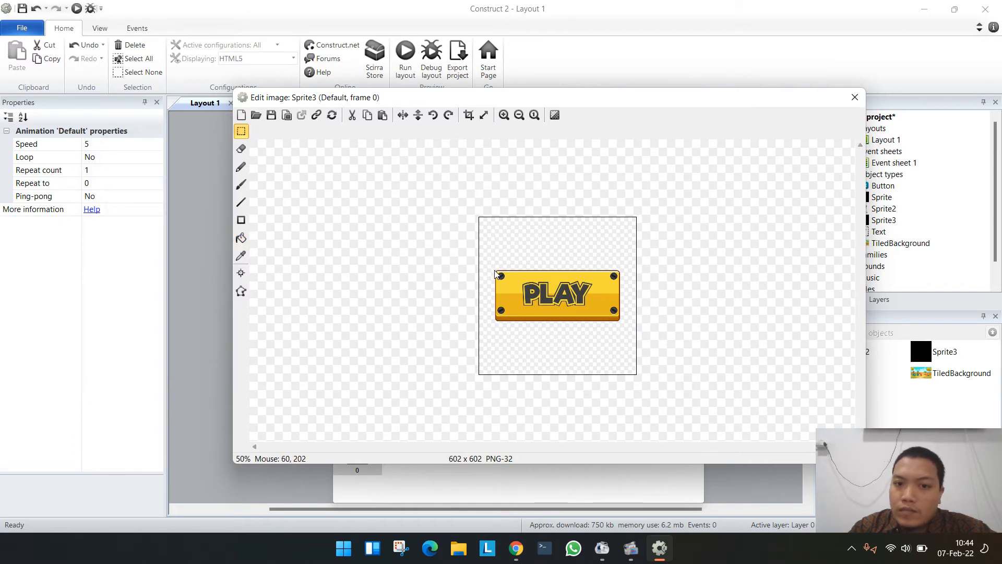
drag(496, 272, 621, 326)
ctrl+scroll(648, 320, up, 3)
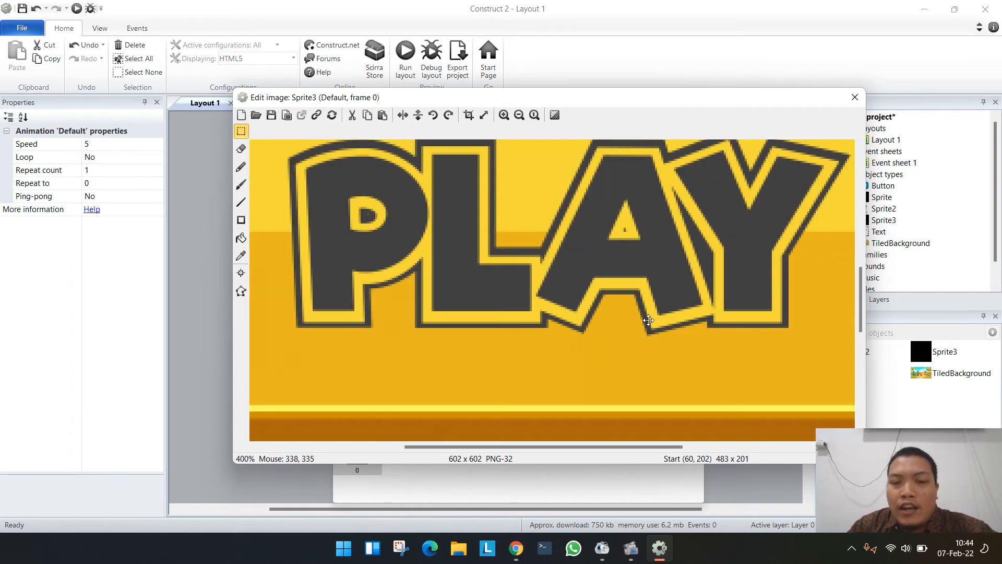
ctrl+scroll(647, 320, down, 2)
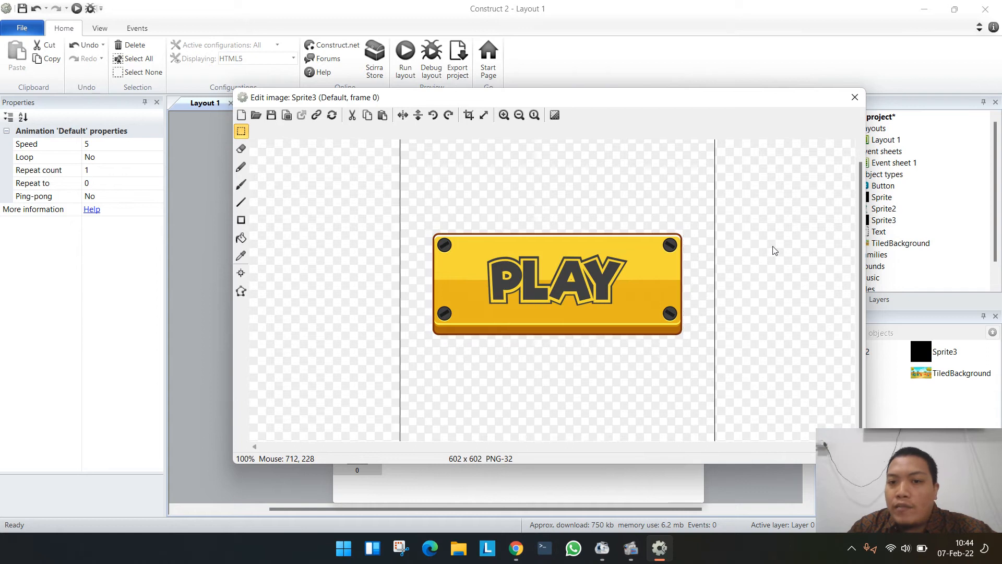
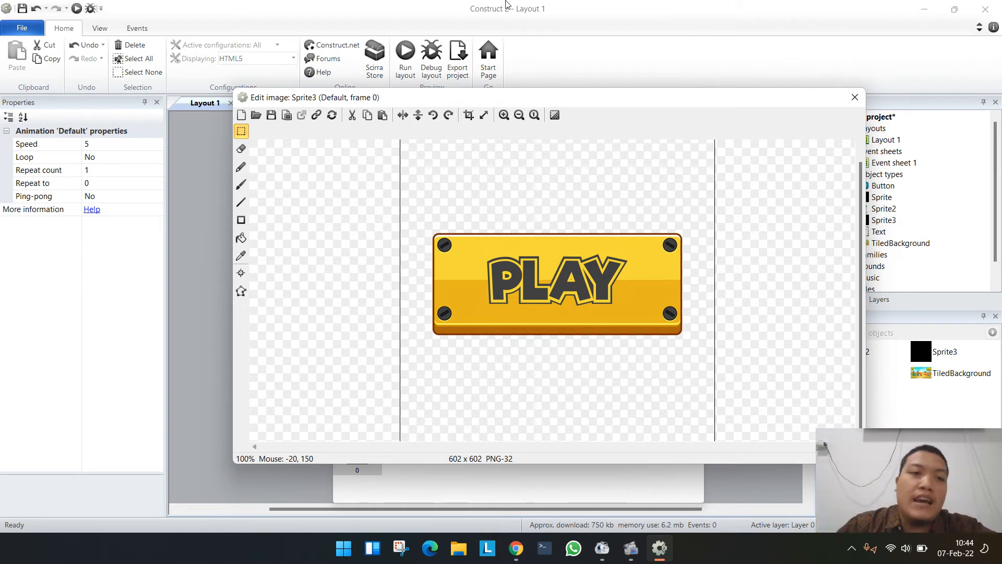
- Crop the sprite image to a rectangular selection of about 476 by 192 pixels around the yellow PLAY button and close the image editor
click(243, 133)
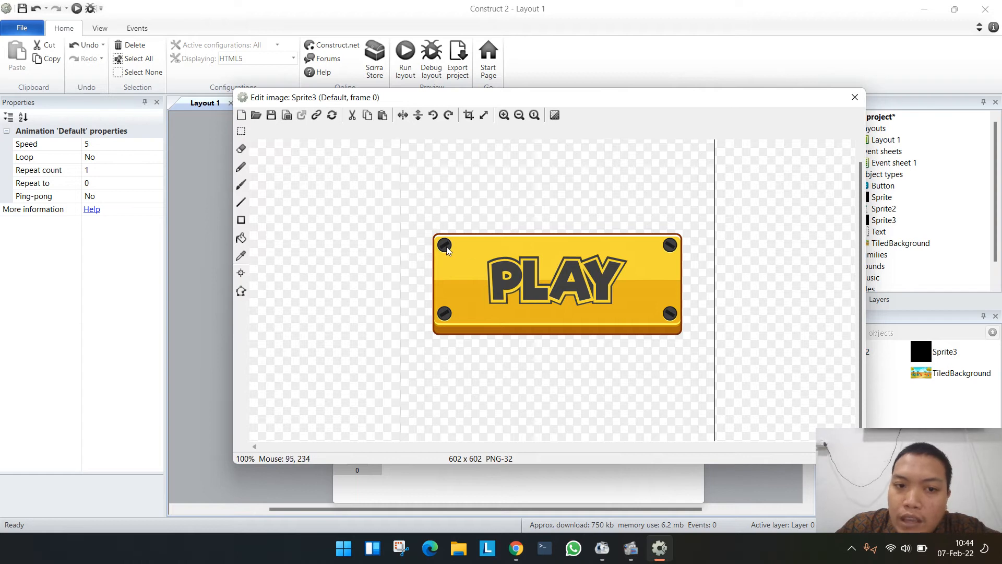
click(241, 131)
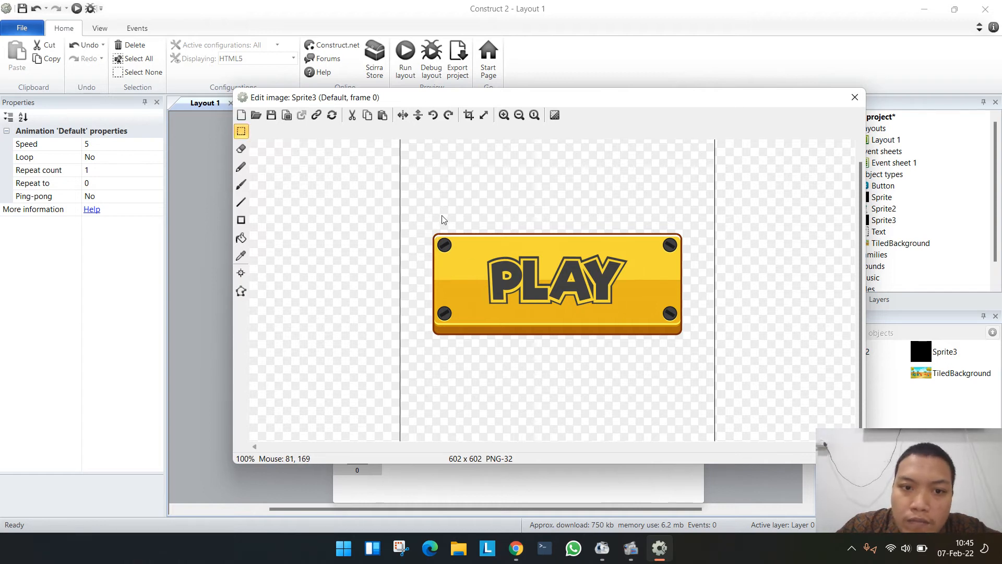
drag(434, 236, 684, 338)
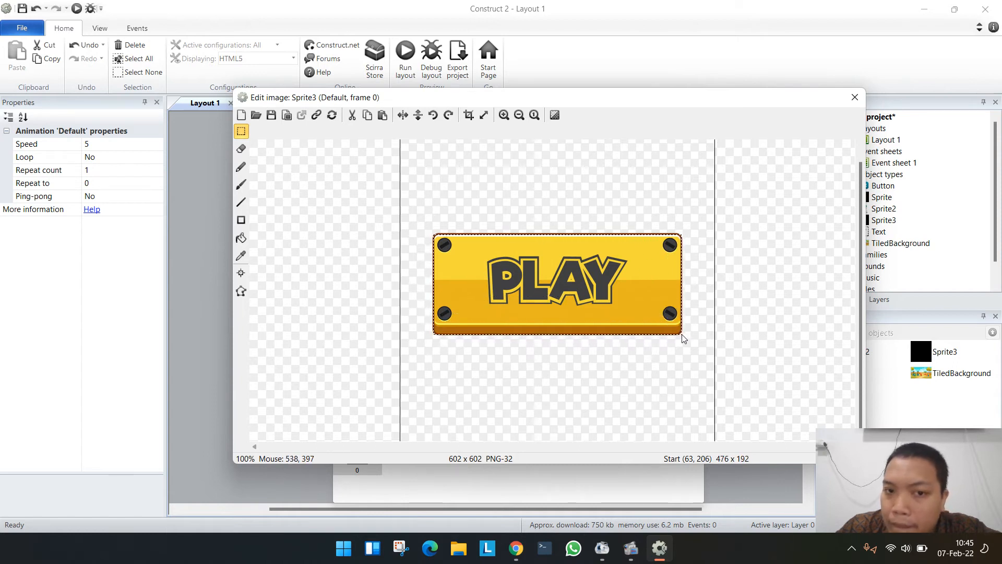
click(468, 115)
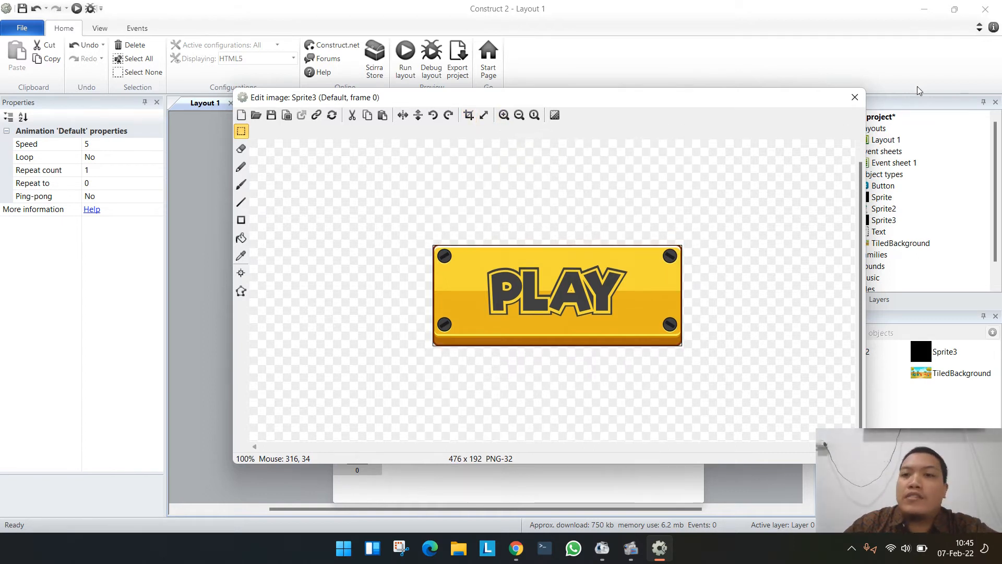
click(861, 98)
click(855, 97)
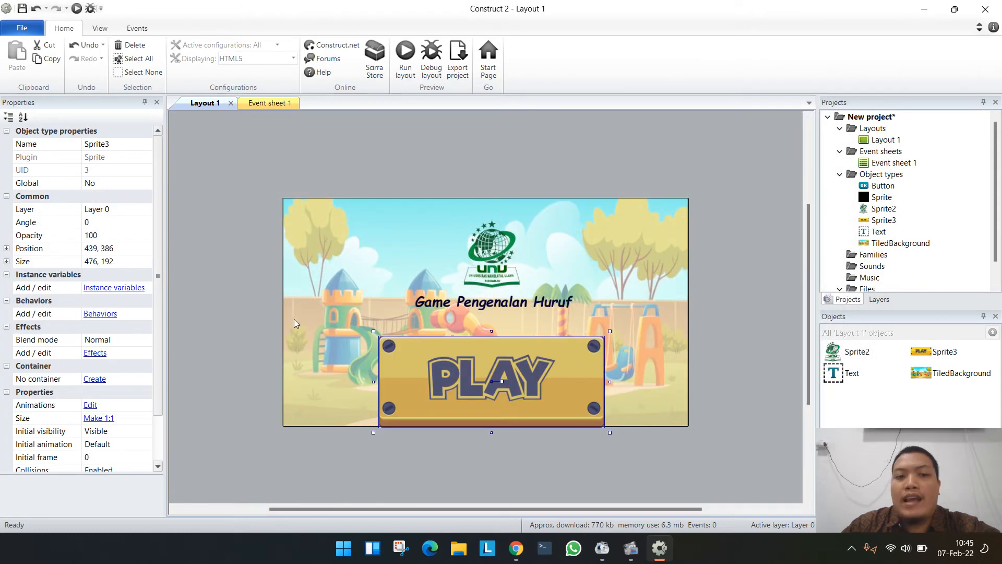
- Shrink the PLAY sprite to a small button and center it below the "Game Pengenalan Huruf" title near the layout's lower edge
shift+drag(376, 331, 474, 389)
click(635, 383)
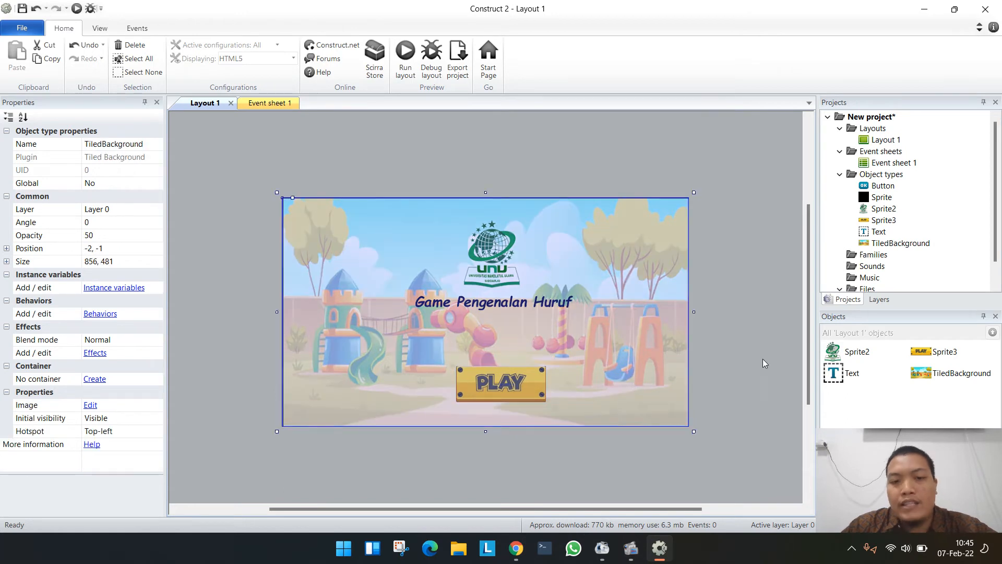
click(524, 130)
drag(506, 390, 498, 391)
click(726, 328)
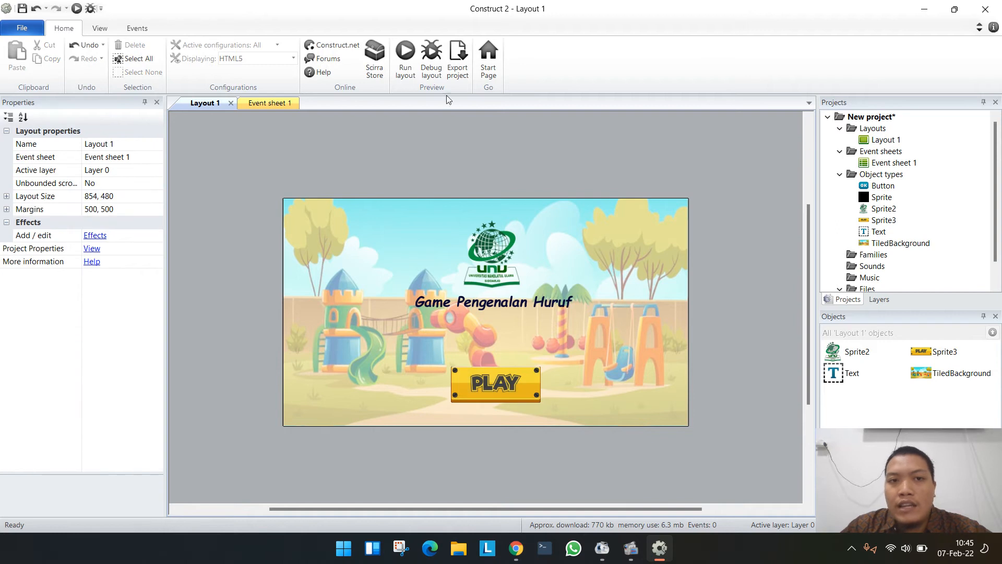
- Preview the layout in the browser, and widen the title's text box to about 529 by 53 on Layout 1
click(403, 68)
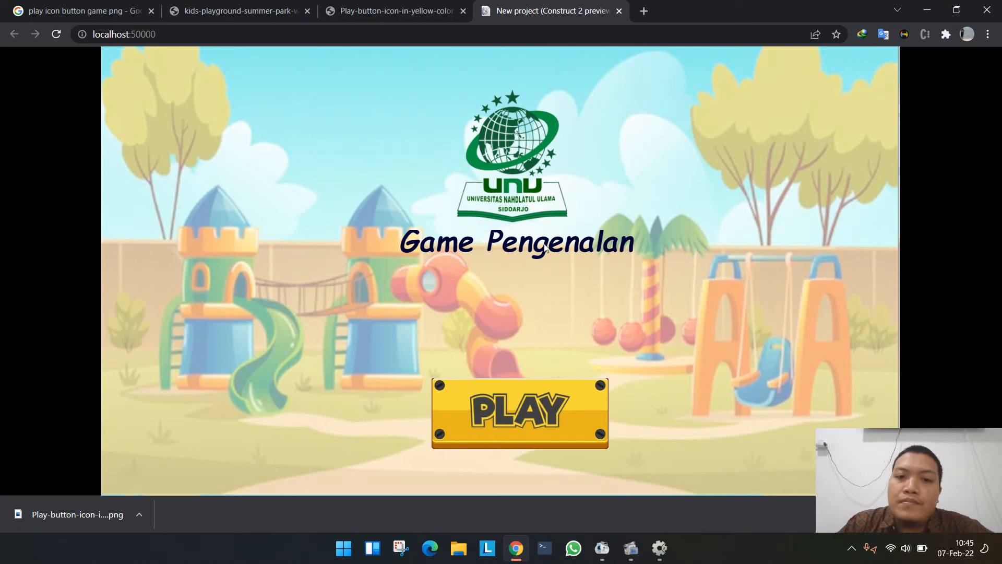
key(alt+Tab)
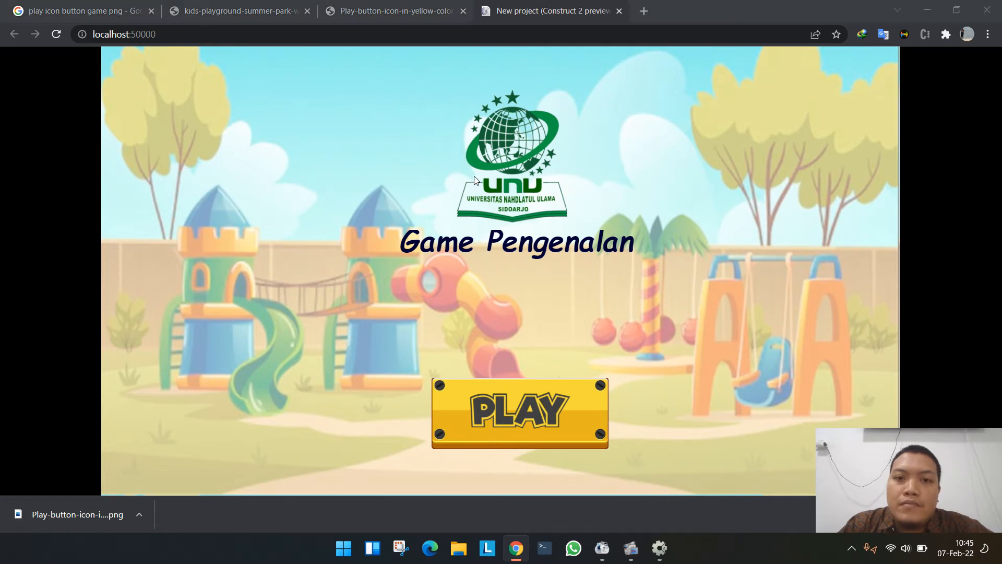
click(535, 305)
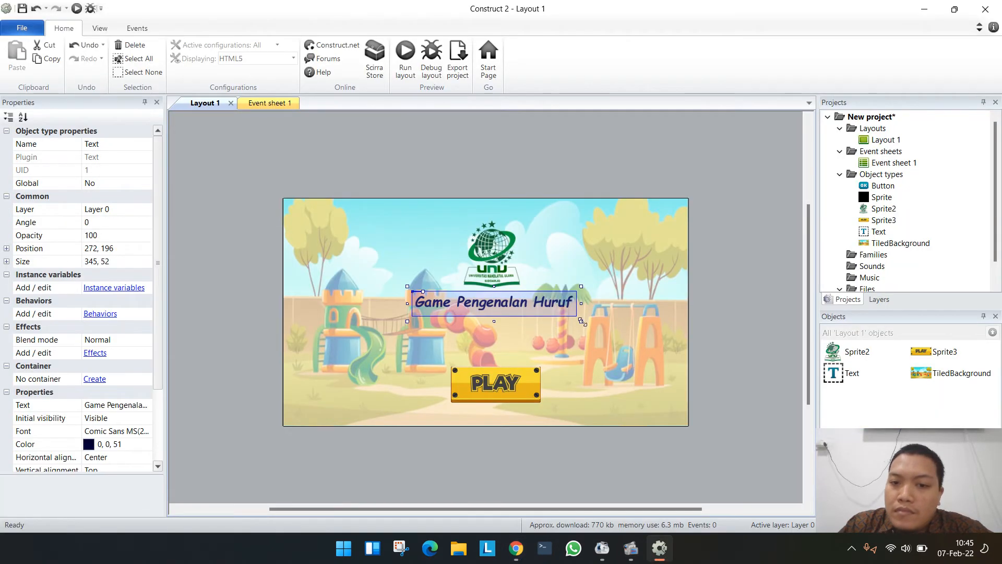
mouse_move(582, 322)
mouse_down()
mouse_move(670, 323)
mouse_move(562, 305)
mouse_move(571, 308)
mouse_up()
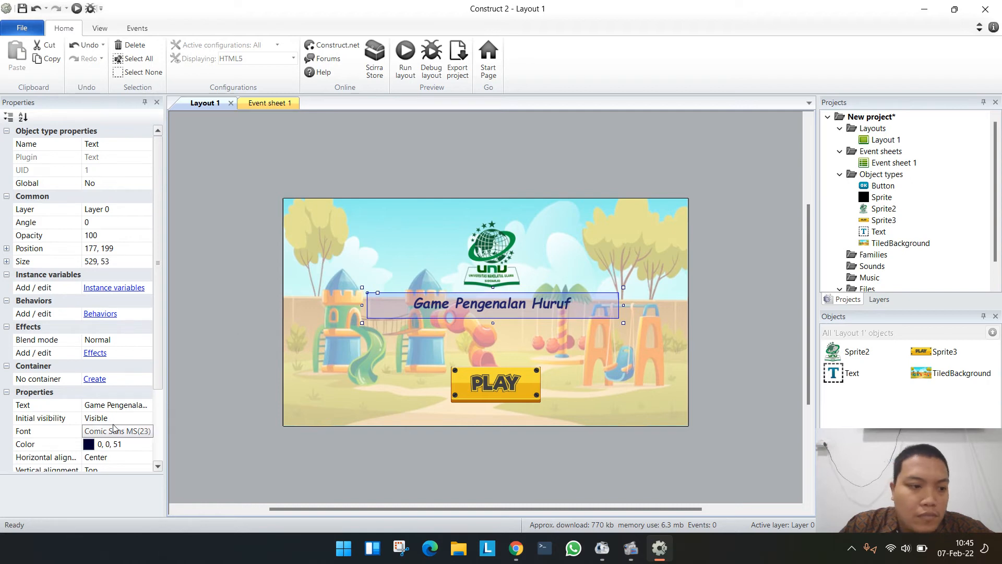
- Set the "Game Pengenalan Huruf" title's font to Montserrat in the Black style
drag(149, 406, 114, 406)
click(142, 431)
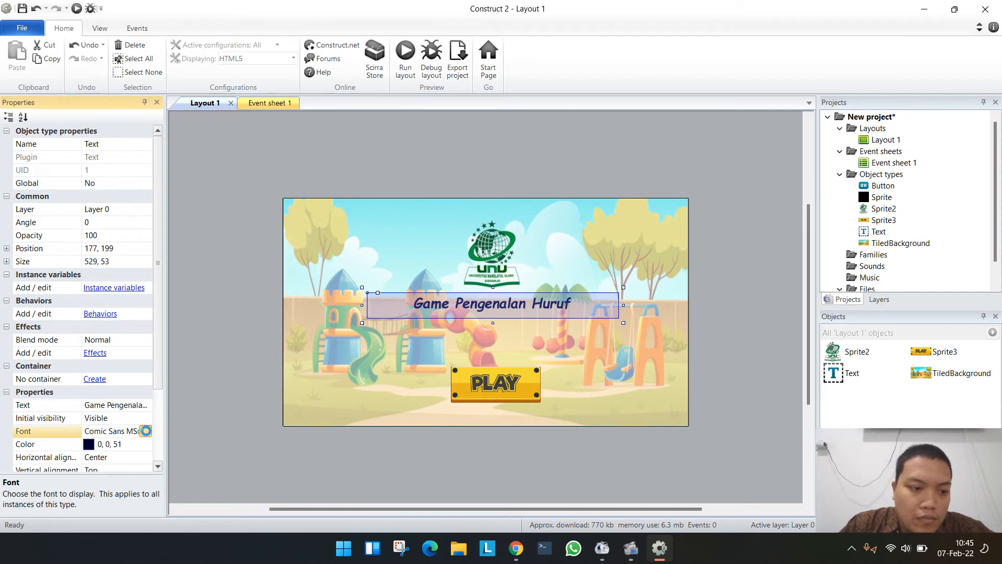
click(146, 431)
text(Mont)
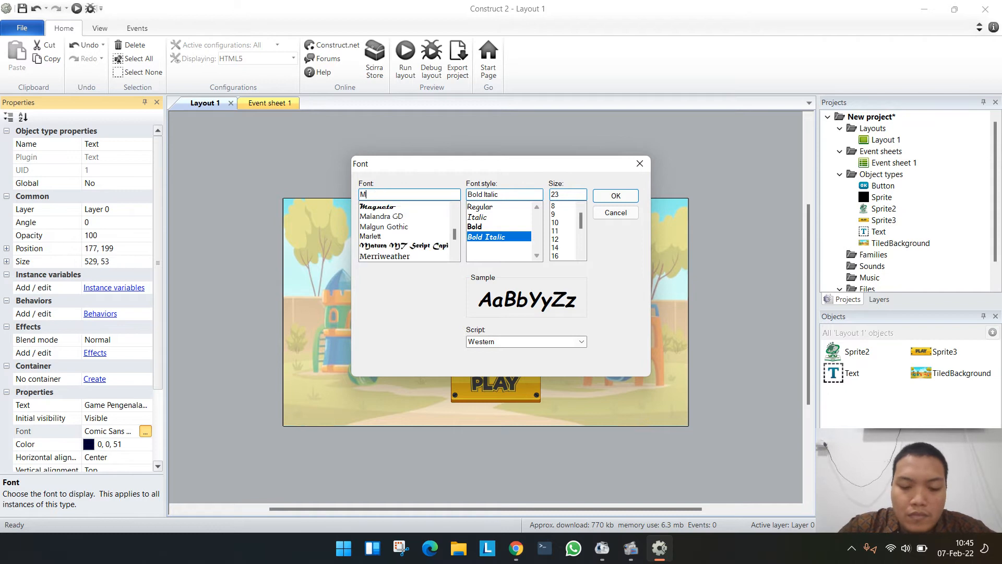
key(BackSpace)
text(ts)
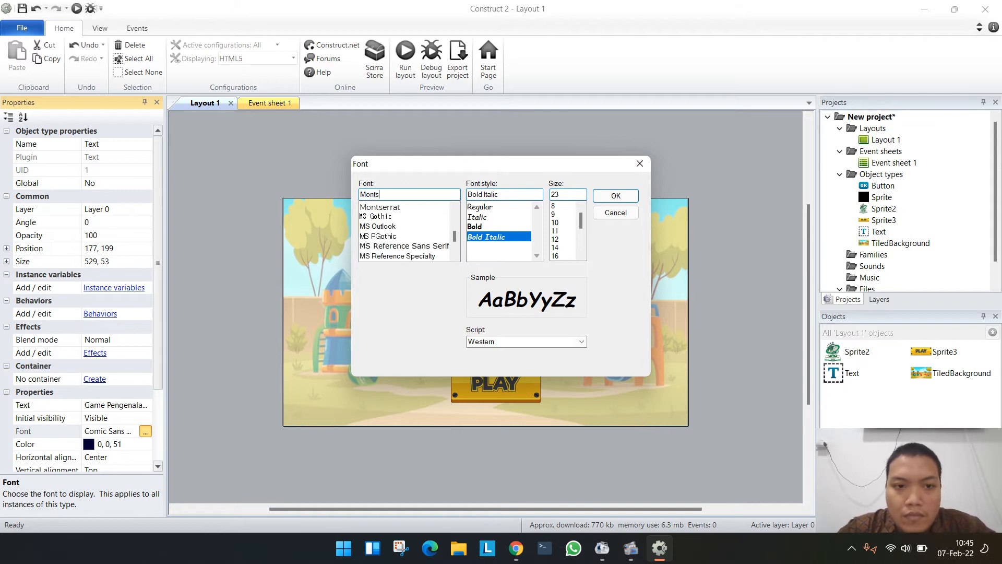
text(e)
click(393, 207)
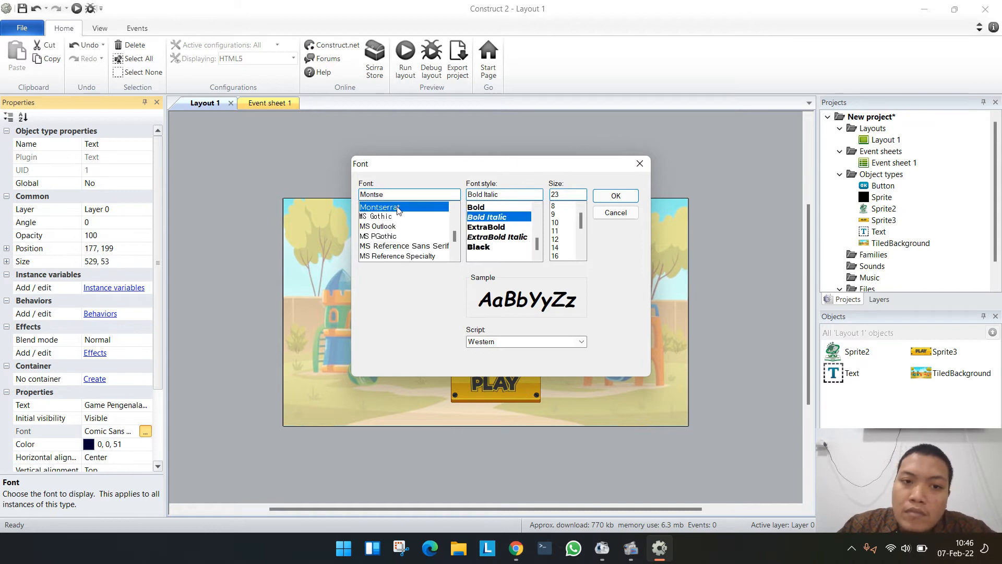
click(483, 246)
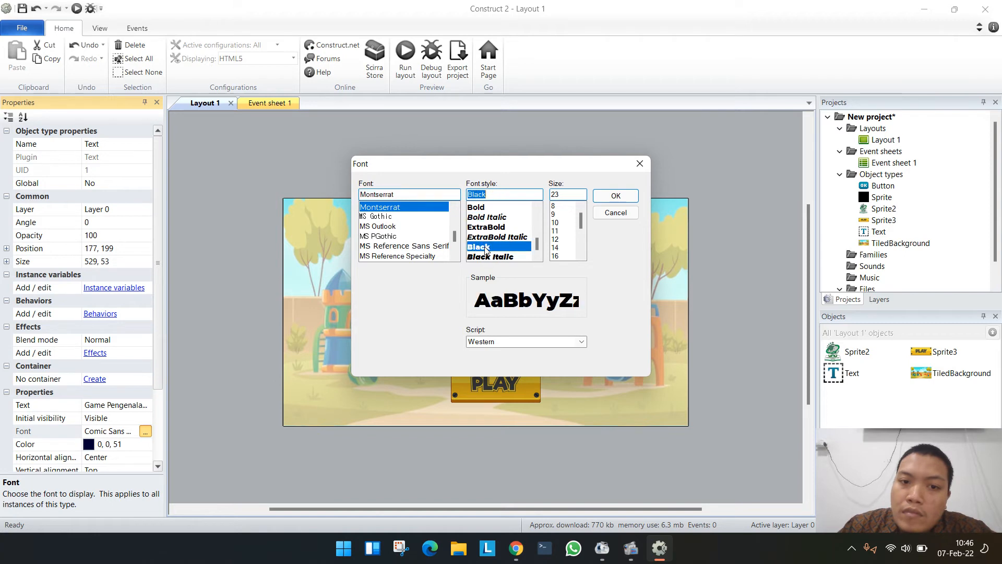
click(615, 197)
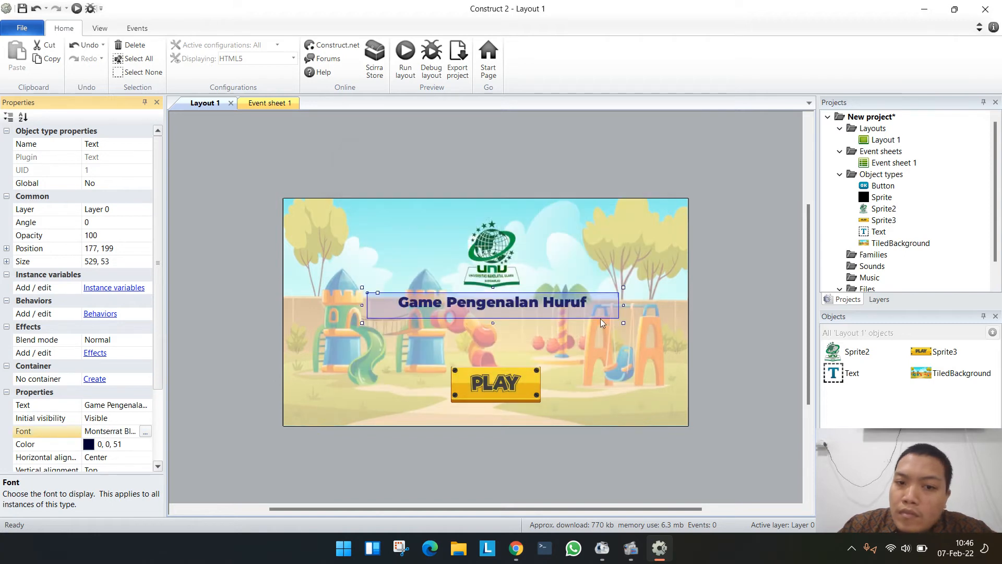
- Move the title to about 186, 202 below the logo and preview the layout in the browser
mouse_move(568, 302)
mouse_down()
mouse_move(574, 318)
mouse_move(572, 304)
mouse_up()
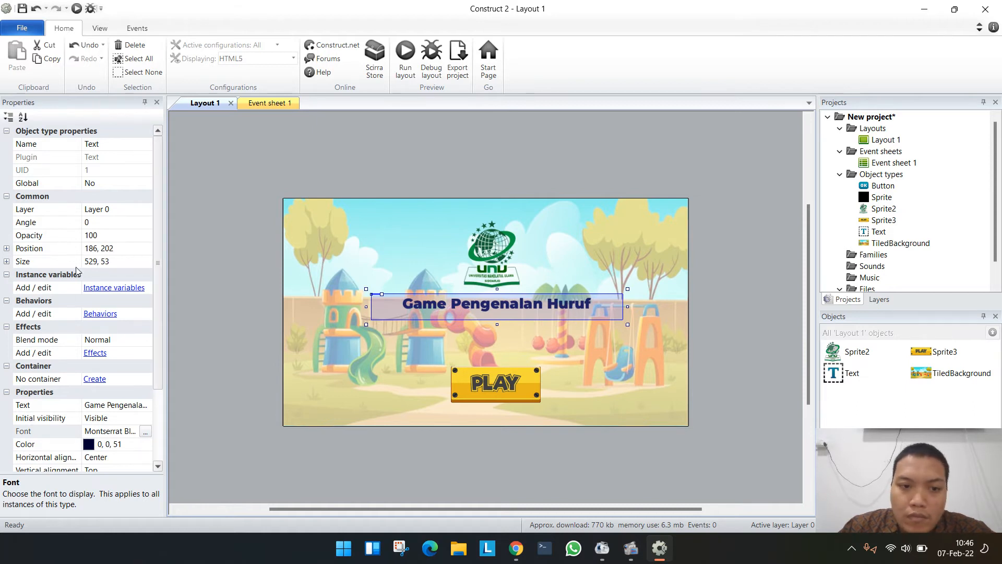
click(437, 148)
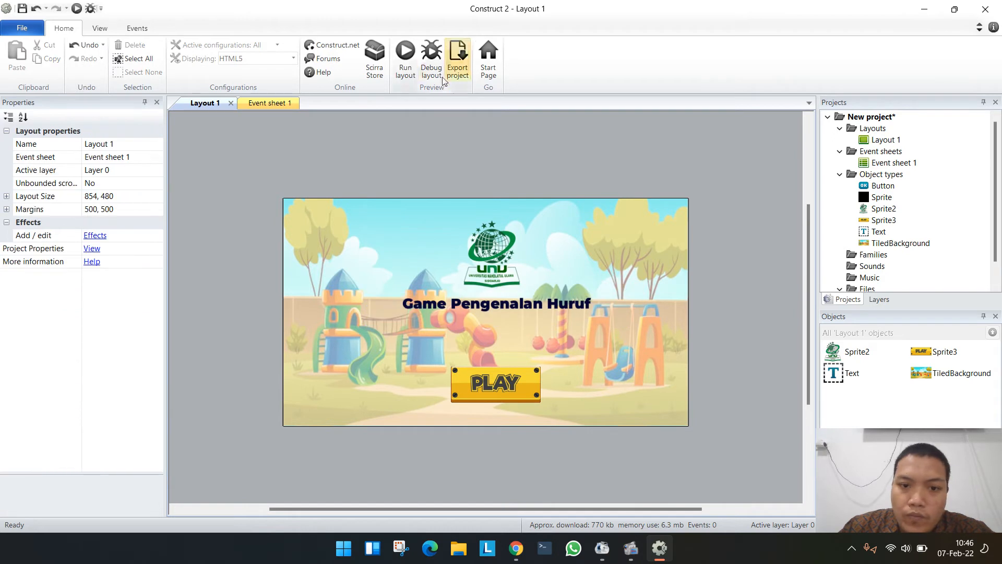
click(405, 57)
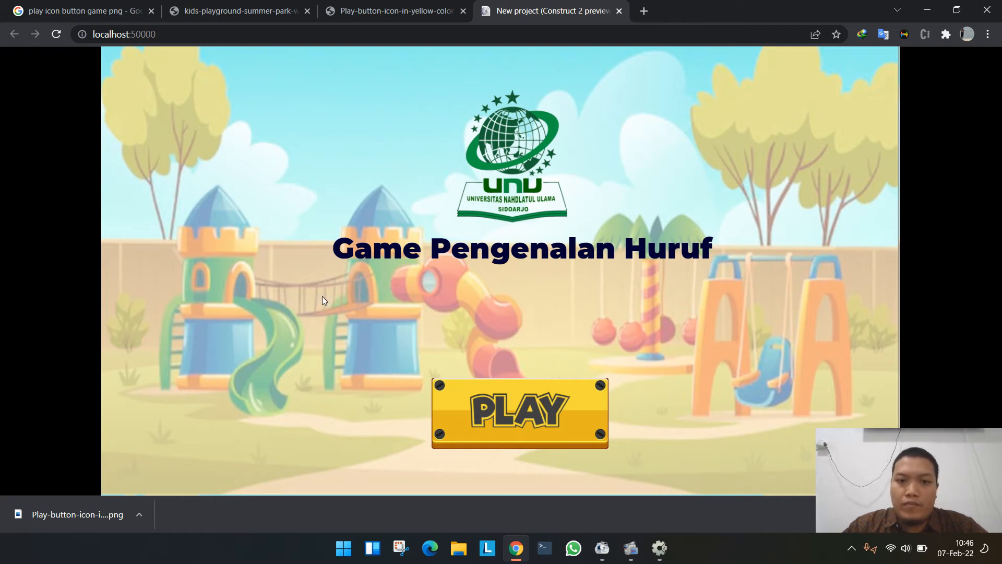
key(alt+Tab)
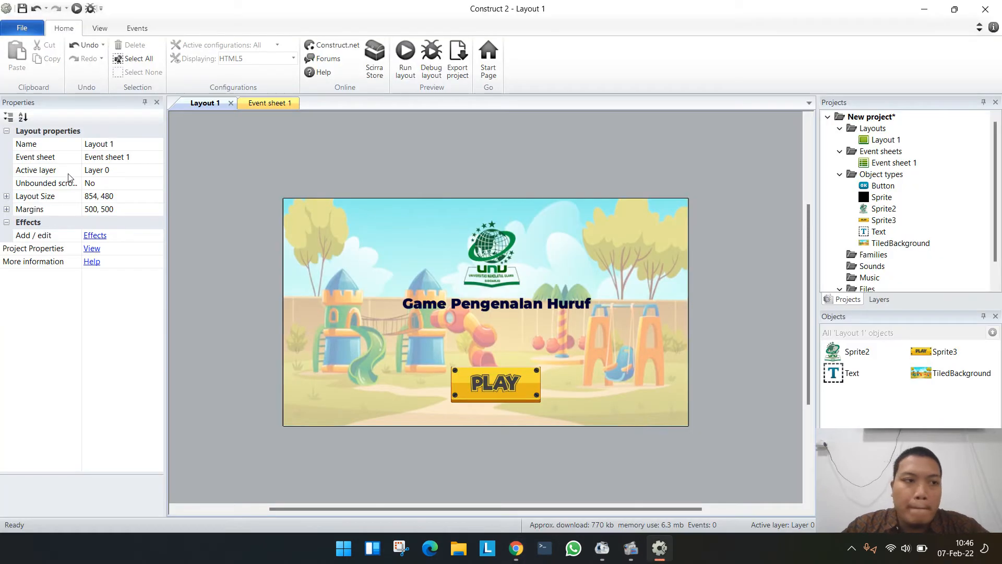
double_click(487, 173)
scroll(624, 297, down, 3)
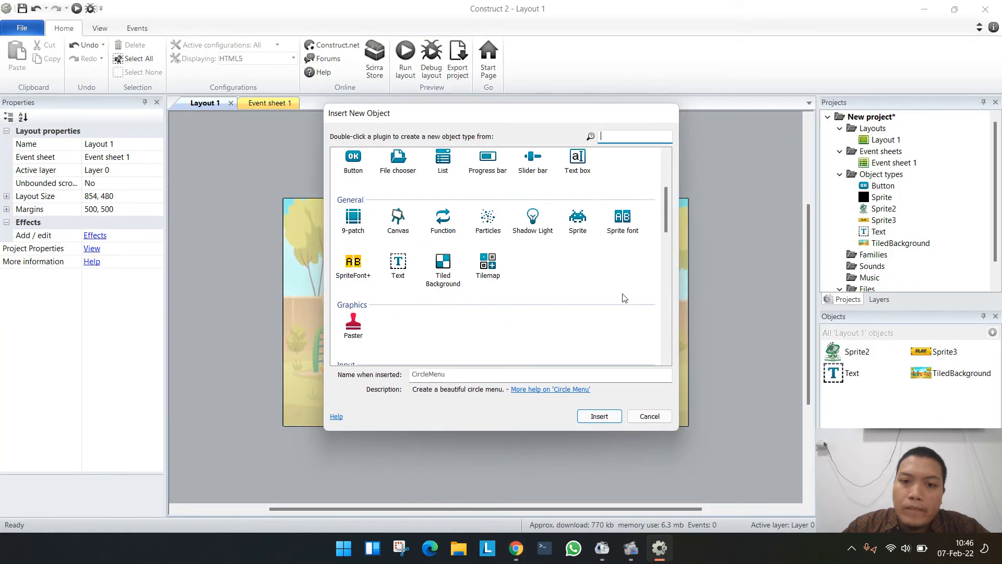
double_click(578, 162)
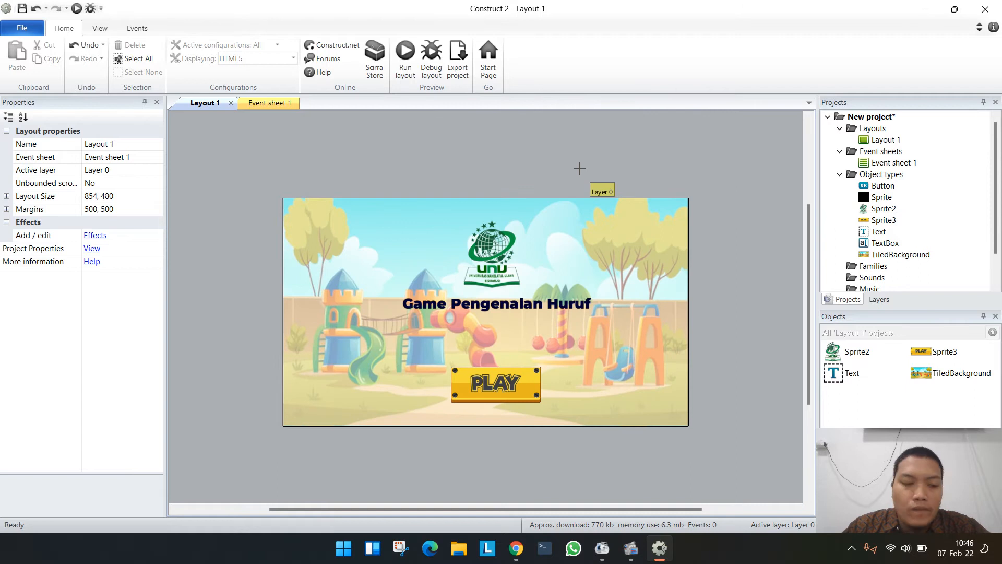
click(508, 171)
- Insert a Text object between the title and the PLAY button at about 349, 249 and set its text to "Dibuat Oleh :"
double_click(496, 175)
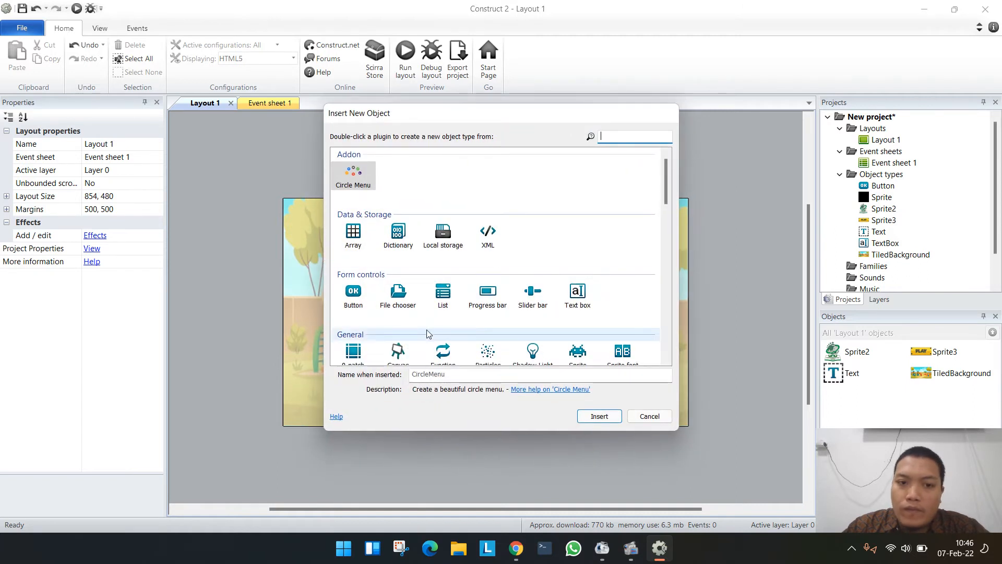
scroll(402, 248, down, 5)
double_click(398, 197)
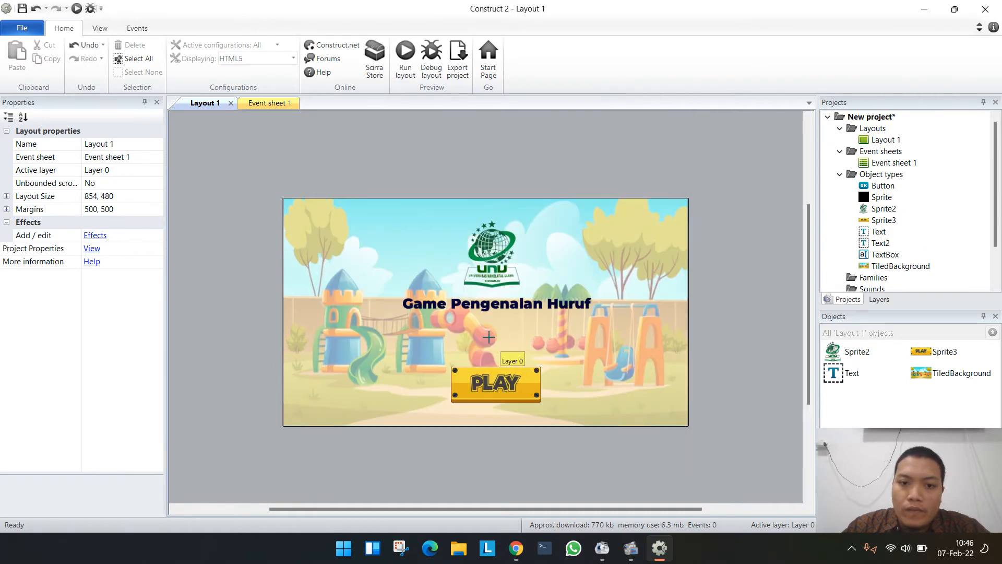
click(491, 334)
drag(540, 340, 497, 322)
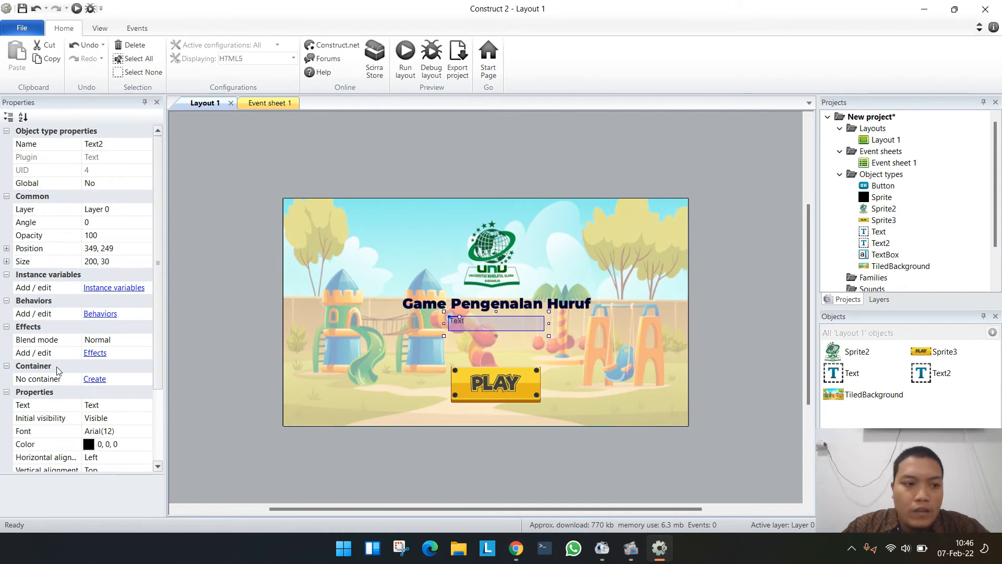
click(103, 405)
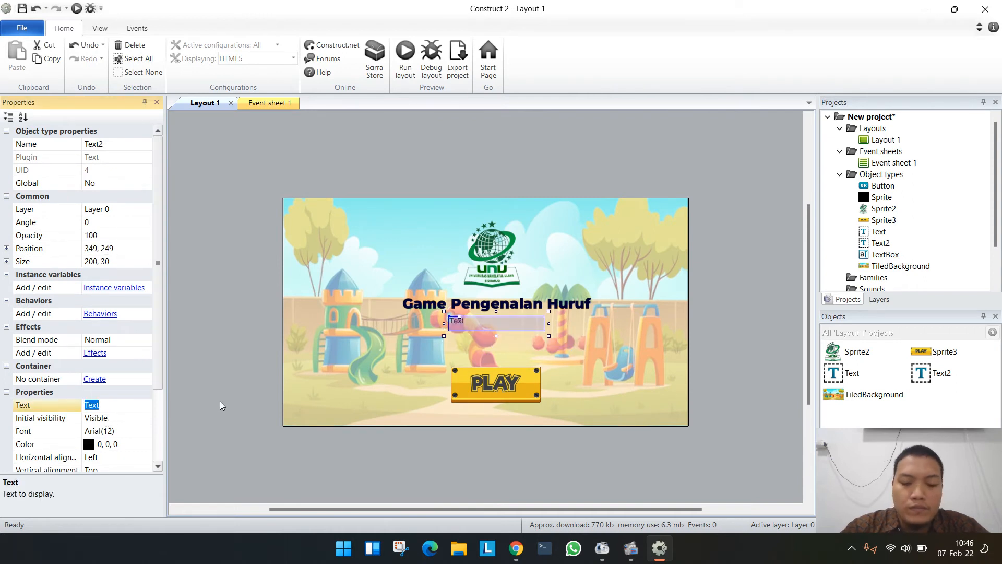
text(Dibuat Oleh :)
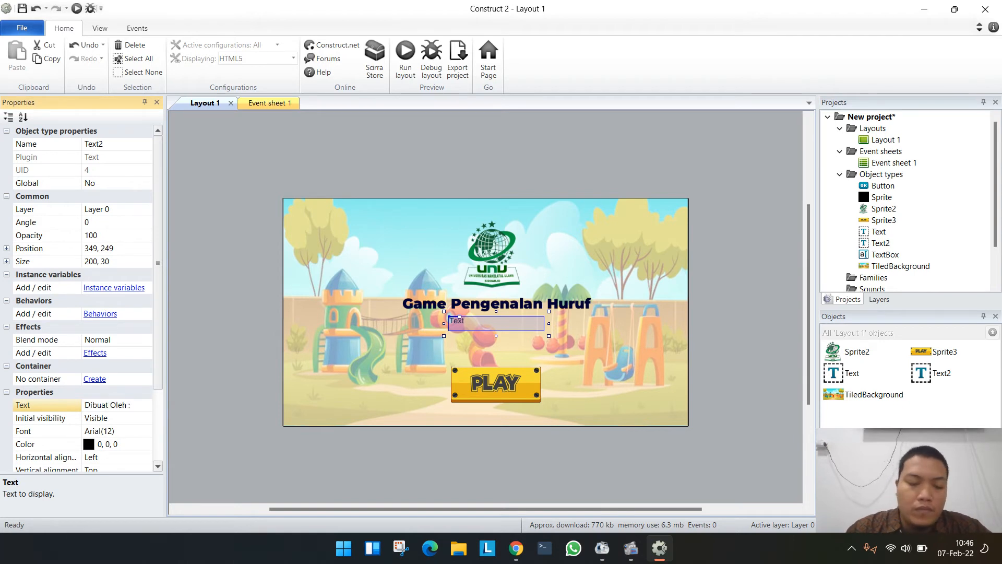
- Set the "Dibuat Oleh :" text's font to Montserrat Bold, size 20, and enlarge its box to about 332 by 42 at 271, 244
click(118, 432)
click(146, 431)
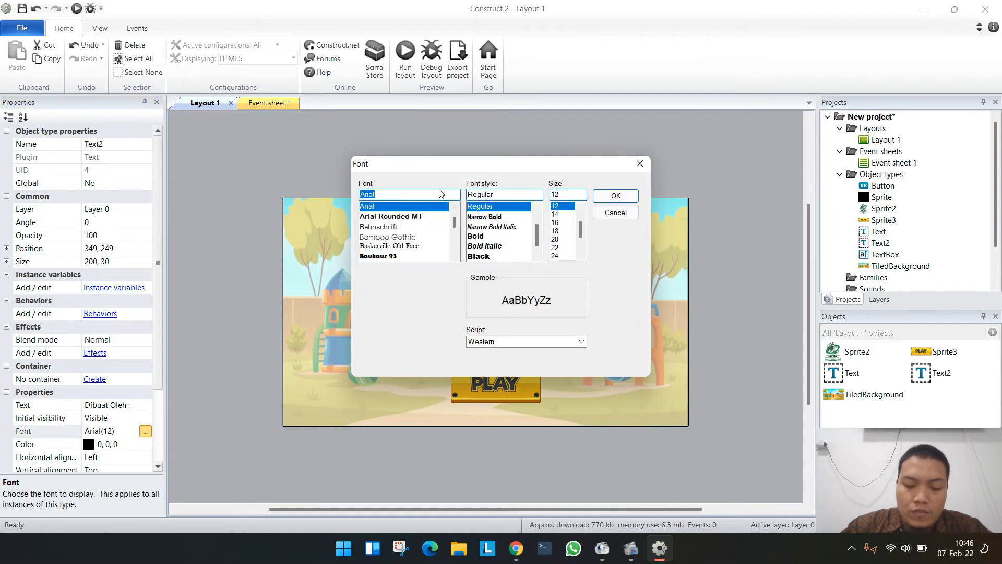
text(Montse)
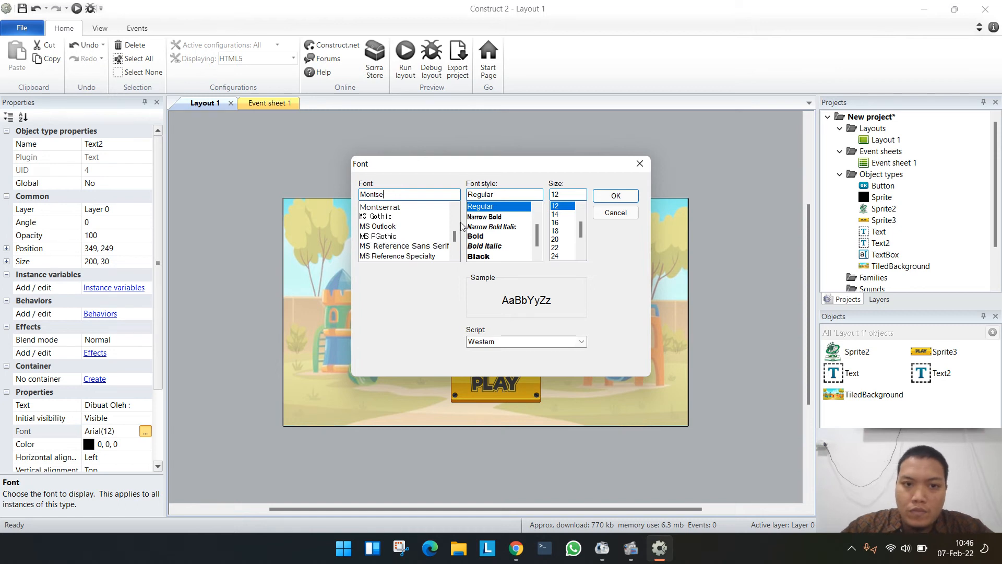
click(398, 208)
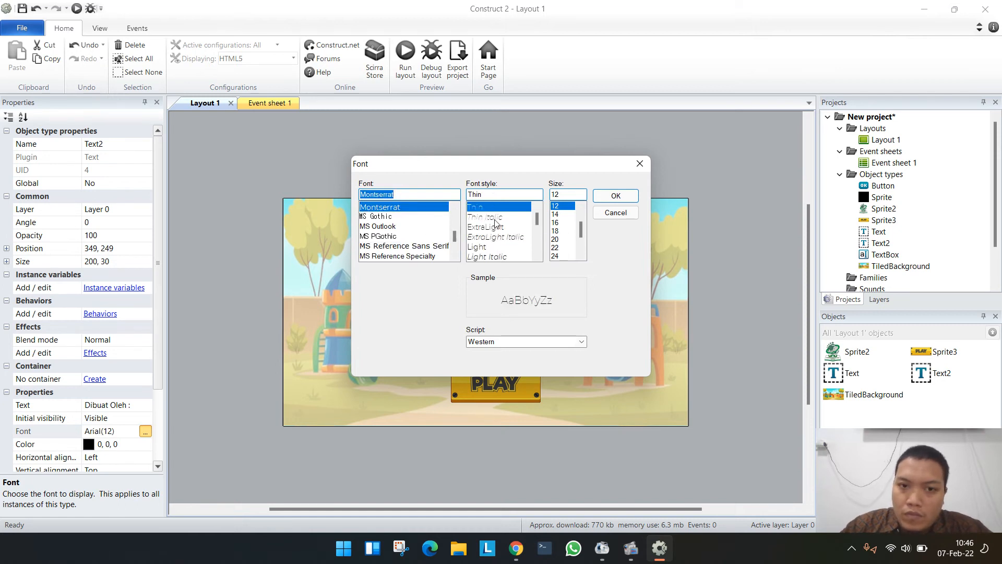
scroll(494, 223, down, 4)
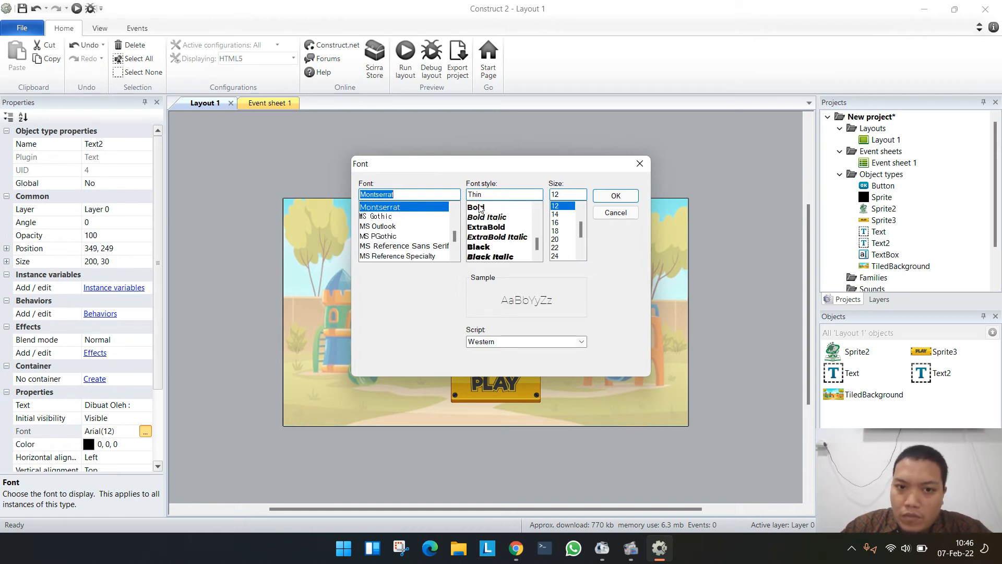
click(480, 207)
click(557, 239)
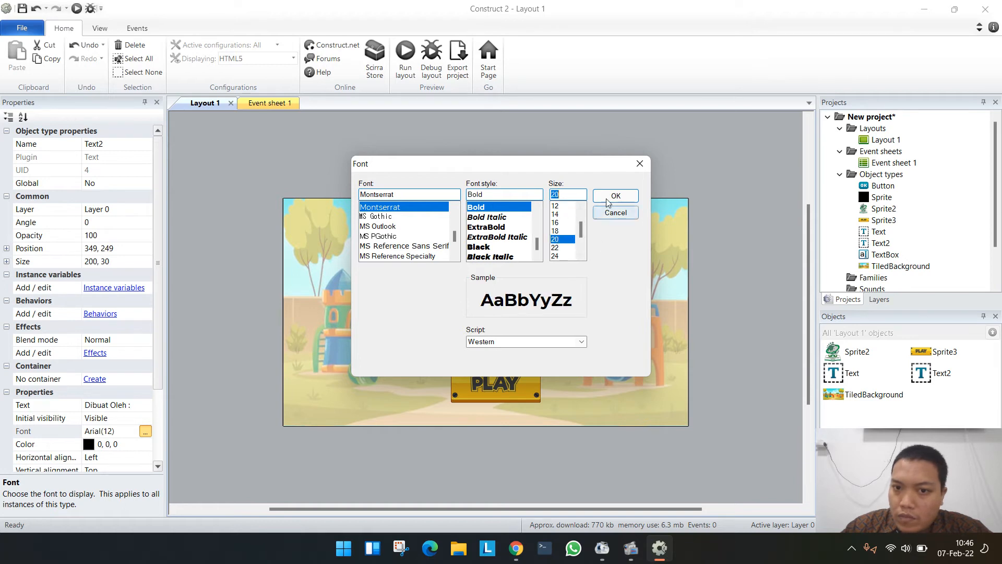
click(609, 197)
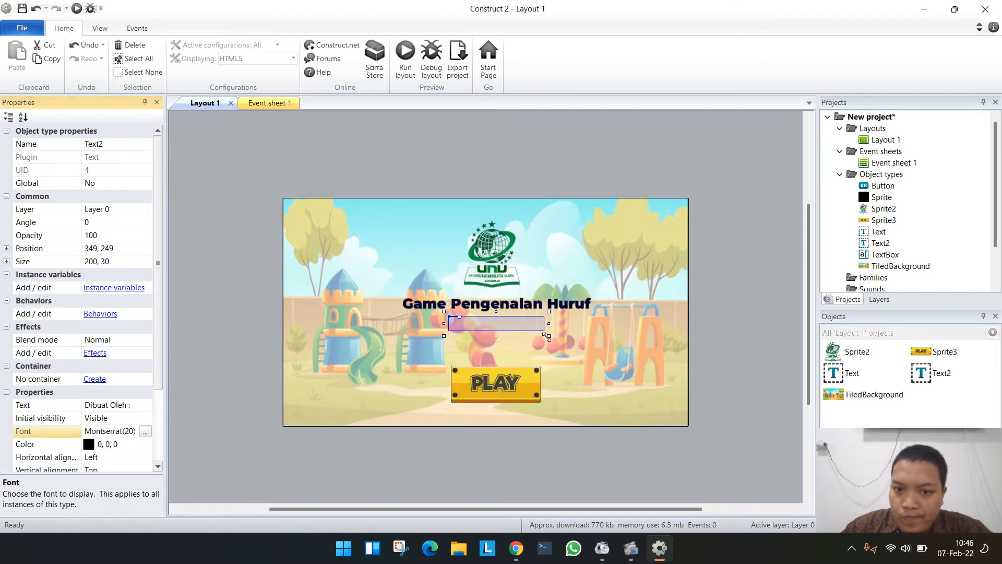
drag(546, 336, 531, 324)
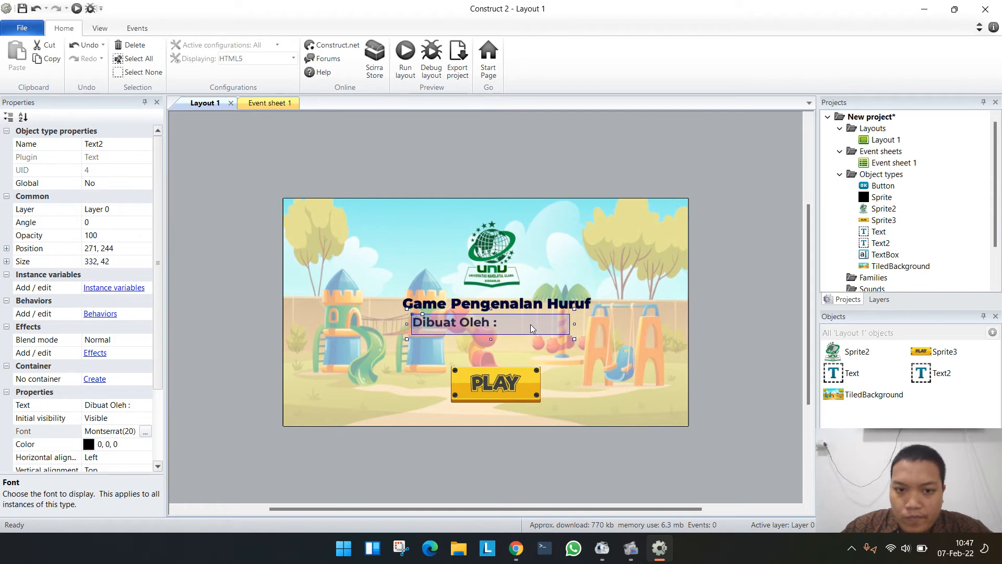
- Move the "Dibuat Oleh :" text to about 284, 244 and set its horizontal alignment to Center
scroll(125, 450, down, 1)
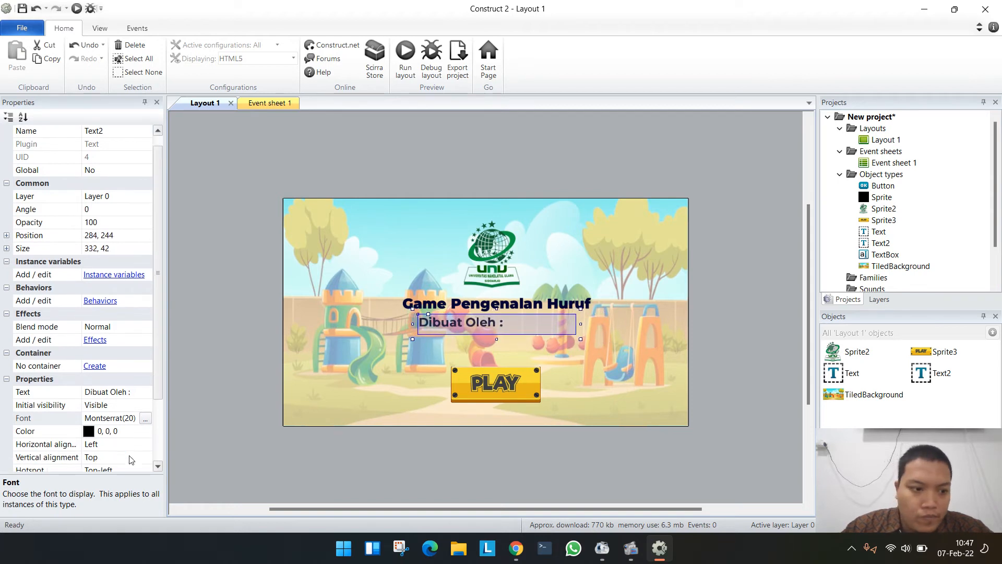
click(119, 443)
click(146, 444)
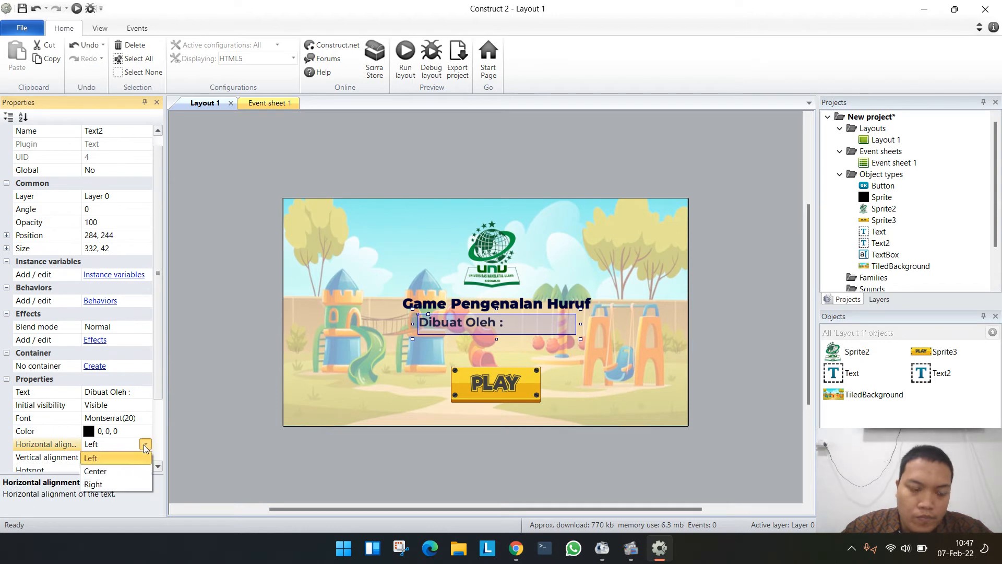
click(105, 467)
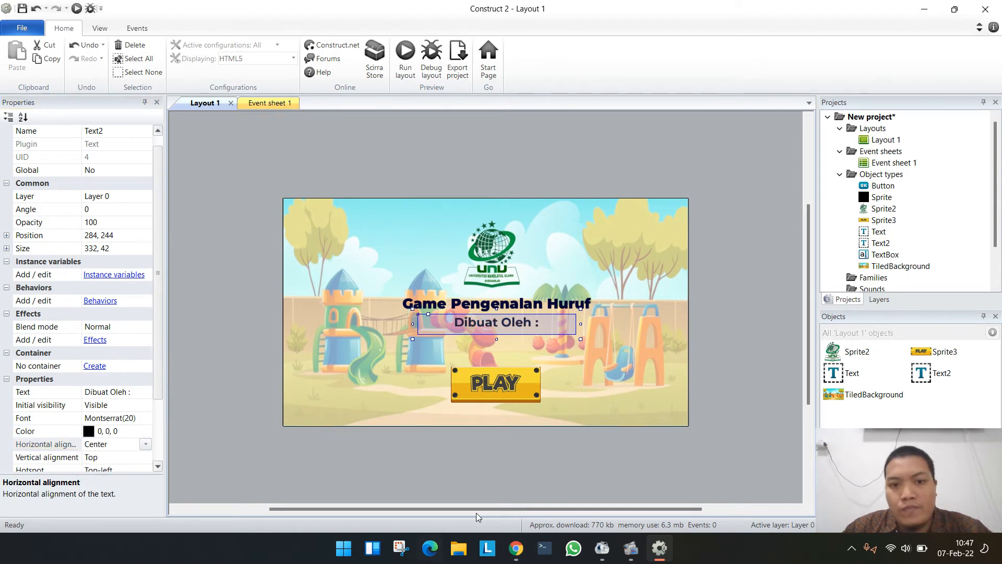
- Insert another Text object between "Dibuat Oleh :" and the PLAY button at about 437, 295
click(704, 255)
double_click(527, 152)
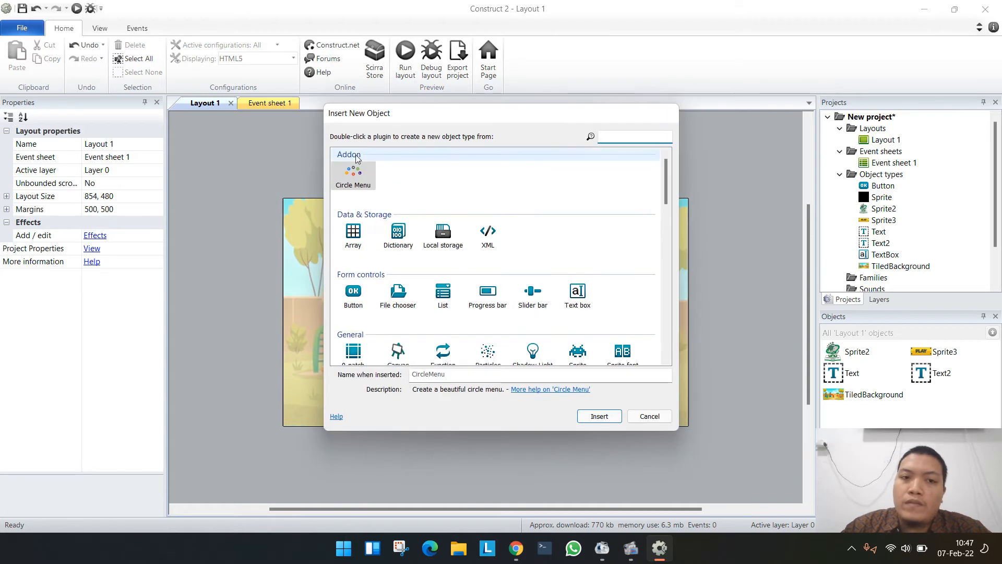
scroll(410, 317, down, 3)
double_click(398, 266)
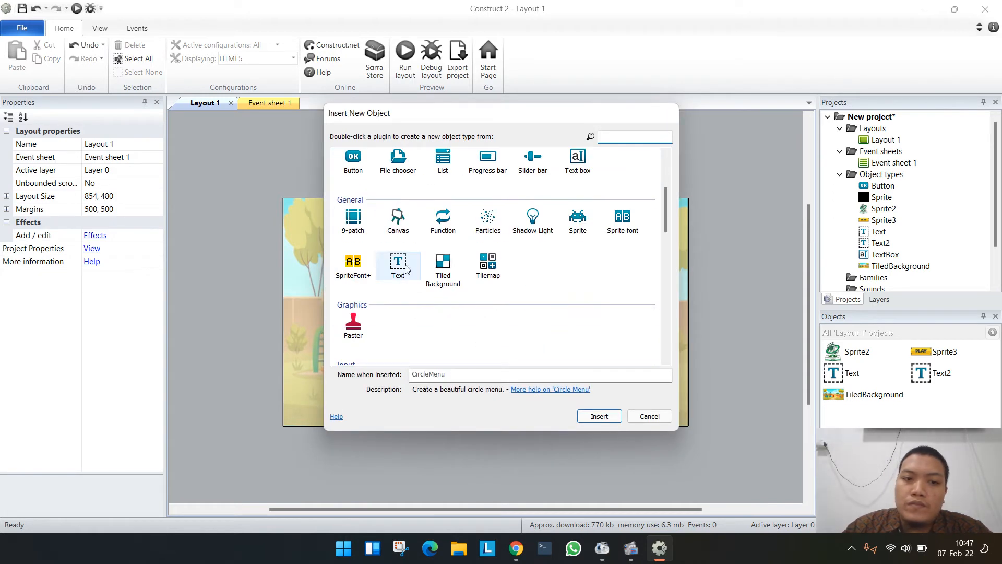
click(490, 338)
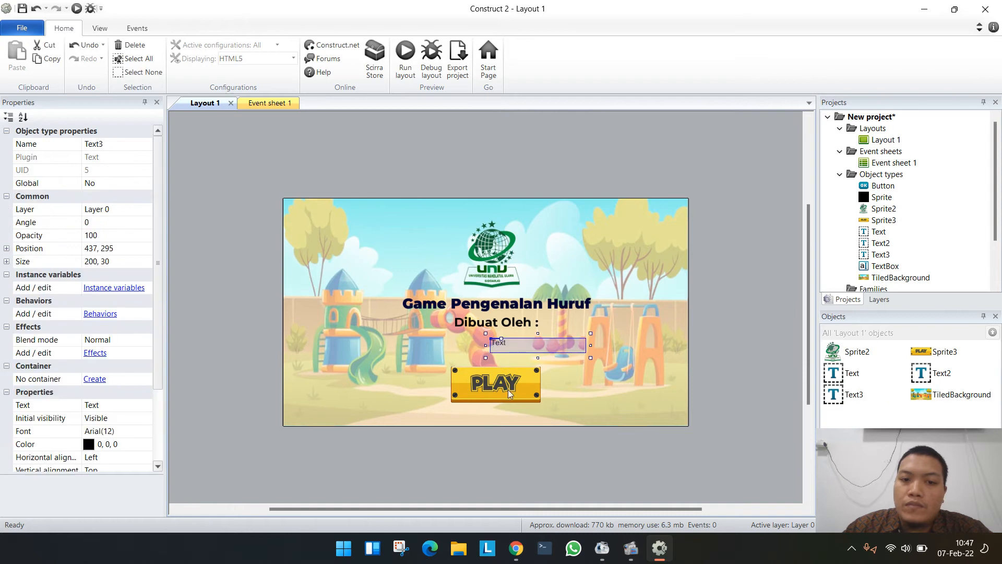
- Set the new text to the author's full name with academic titles and enlarge its box to about 374 by 34 at 263, 295
click(112, 406)
text(A)
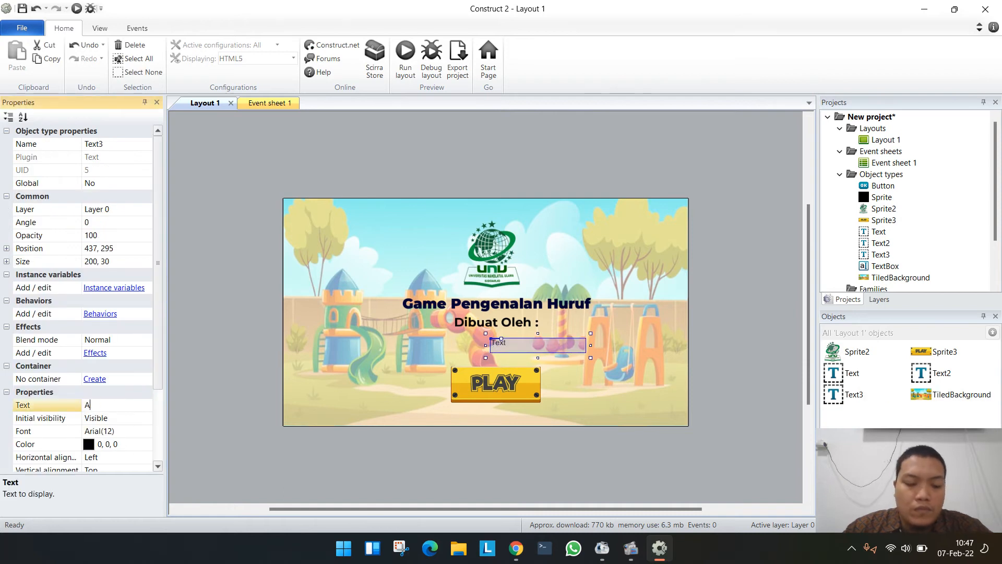
text(rda Surya Edi)
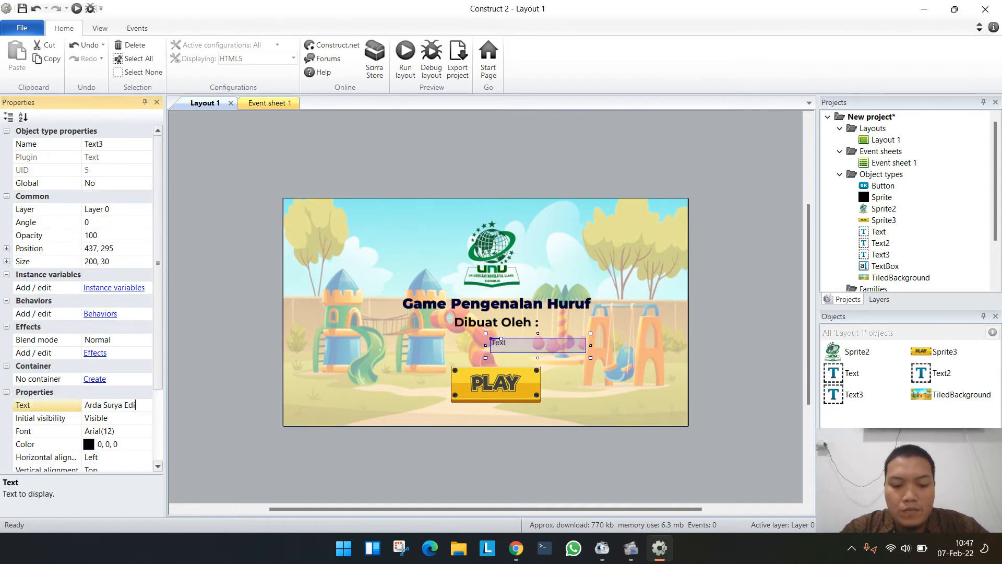
text(tya, S.P)
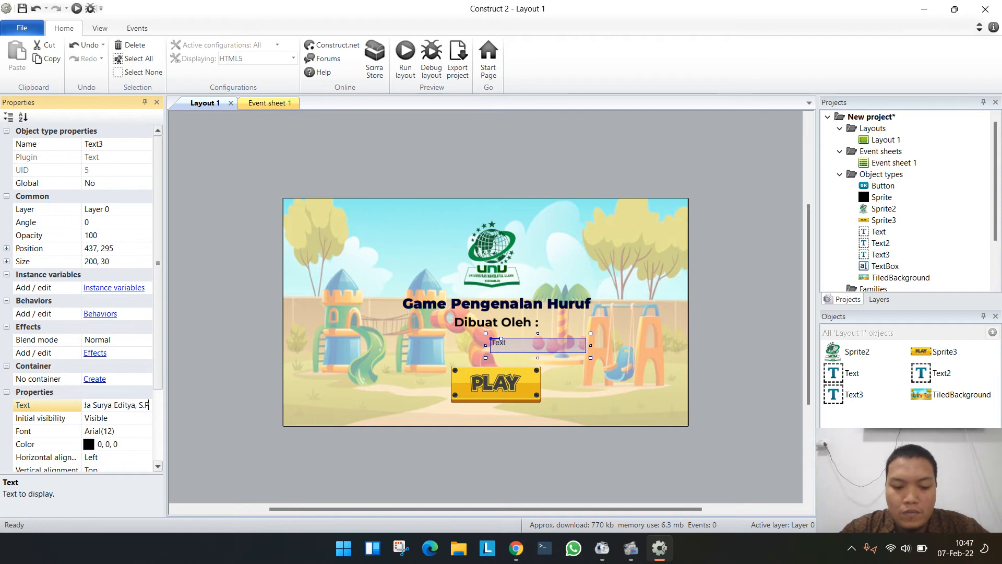
text(d., MT.)
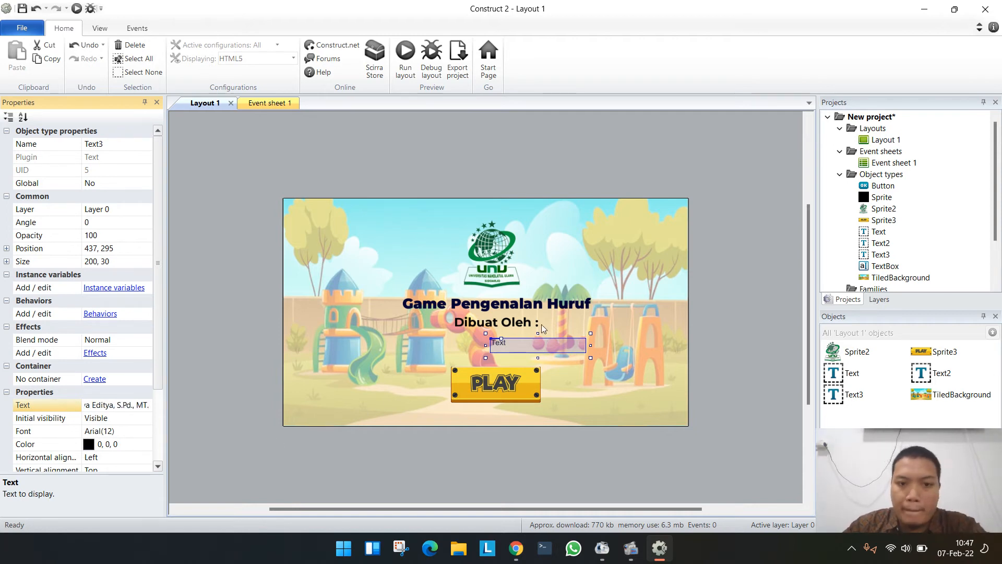
drag(485, 359, 401, 359)
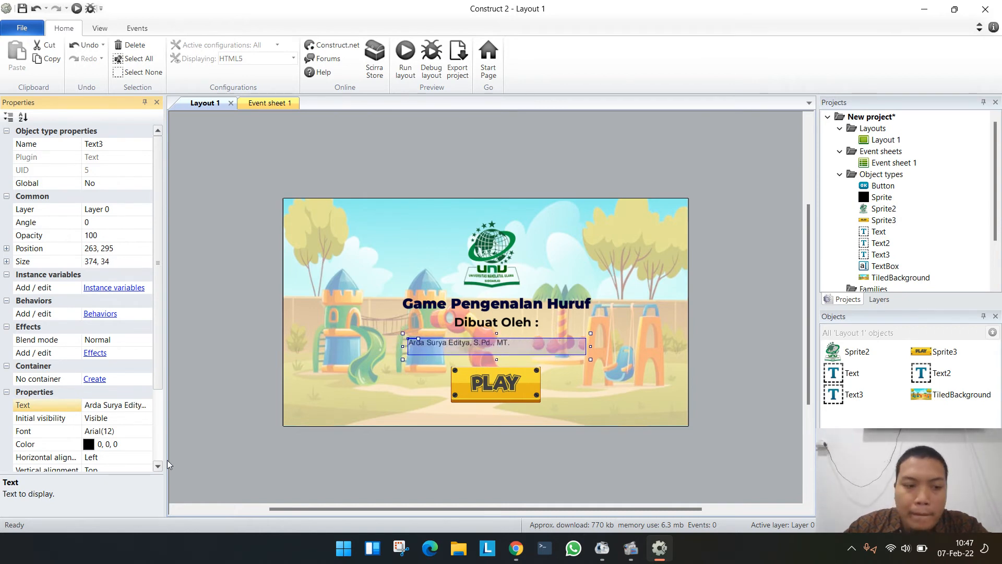
- Set the author name text's font to Montserrat ExtraBold, size 18
click(123, 433)
click(145, 431)
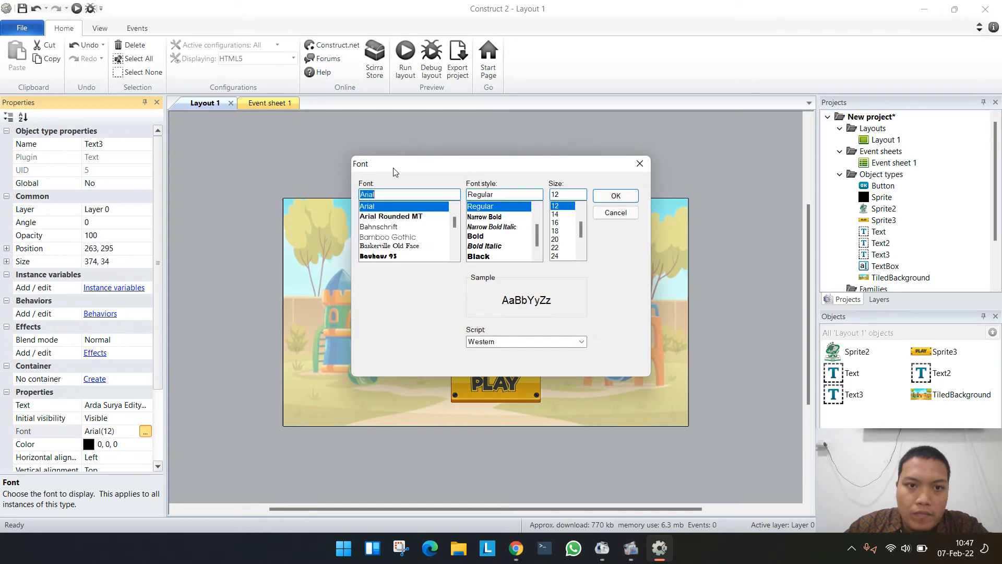
text(Montserr)
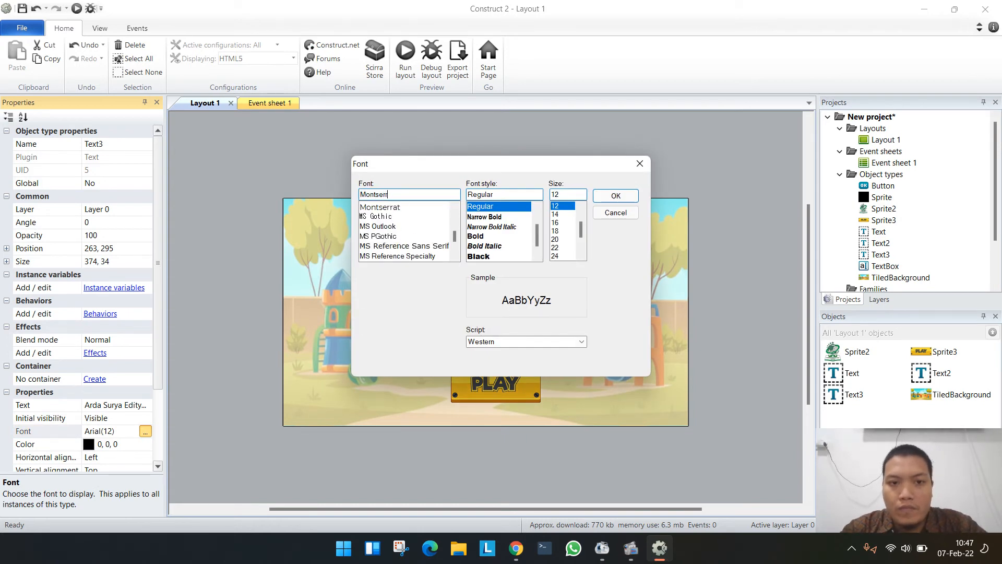
click(410, 208)
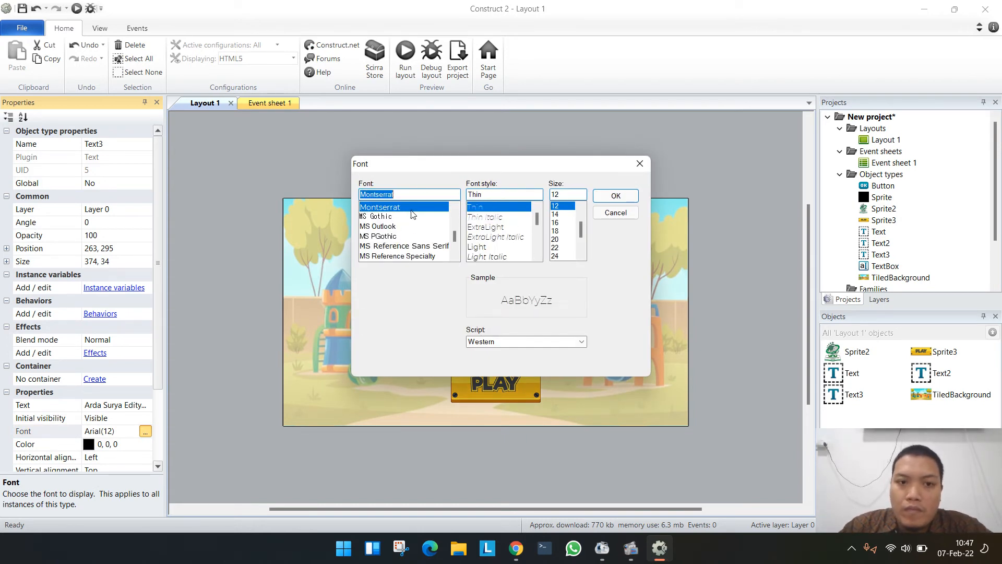
scroll(493, 241, down, 4)
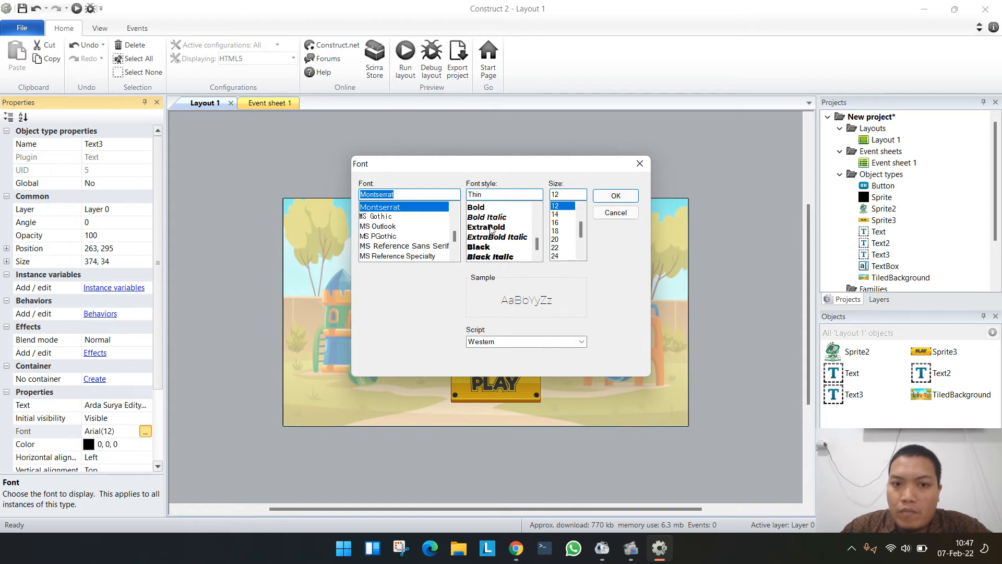
click(490, 228)
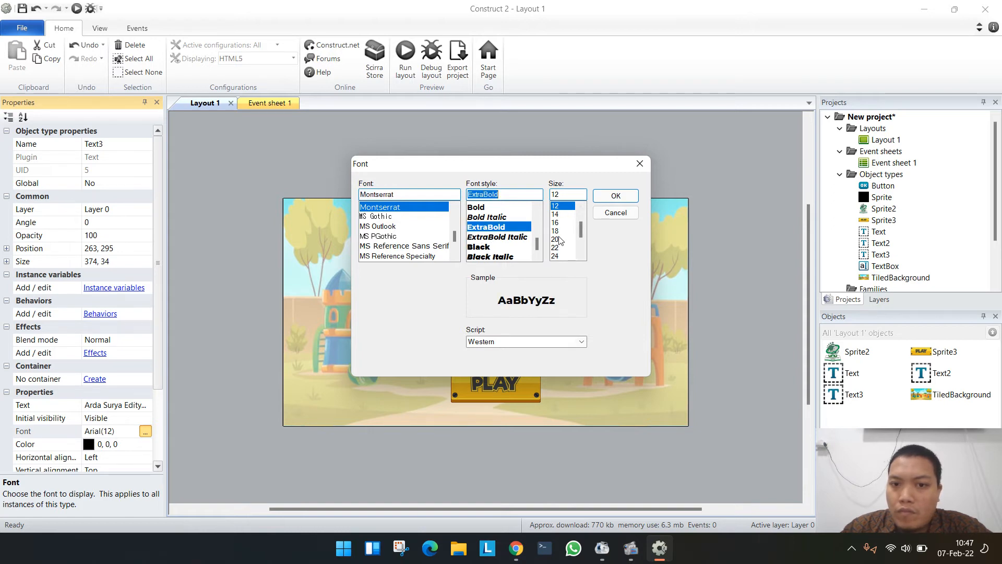
click(616, 195)
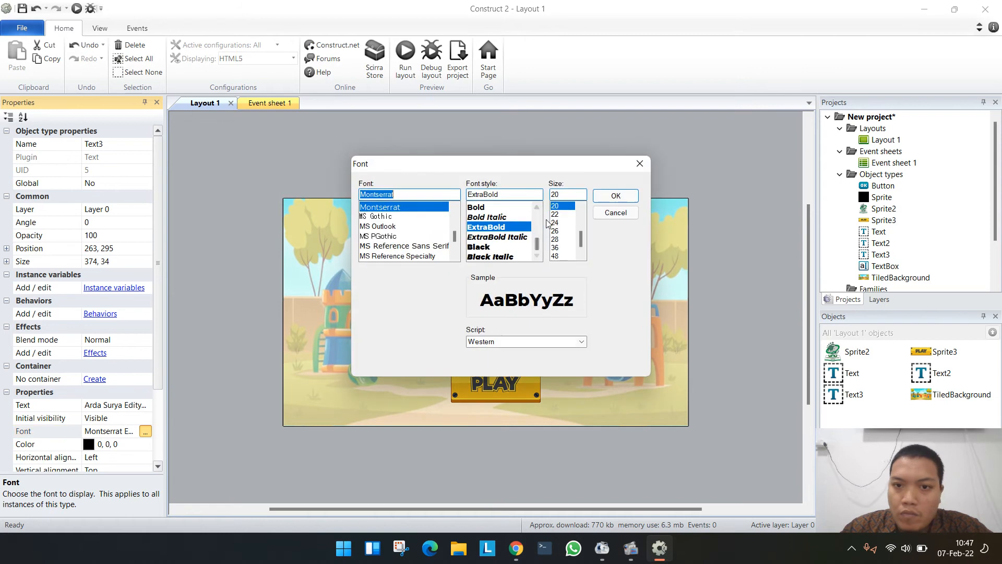
click(578, 206)
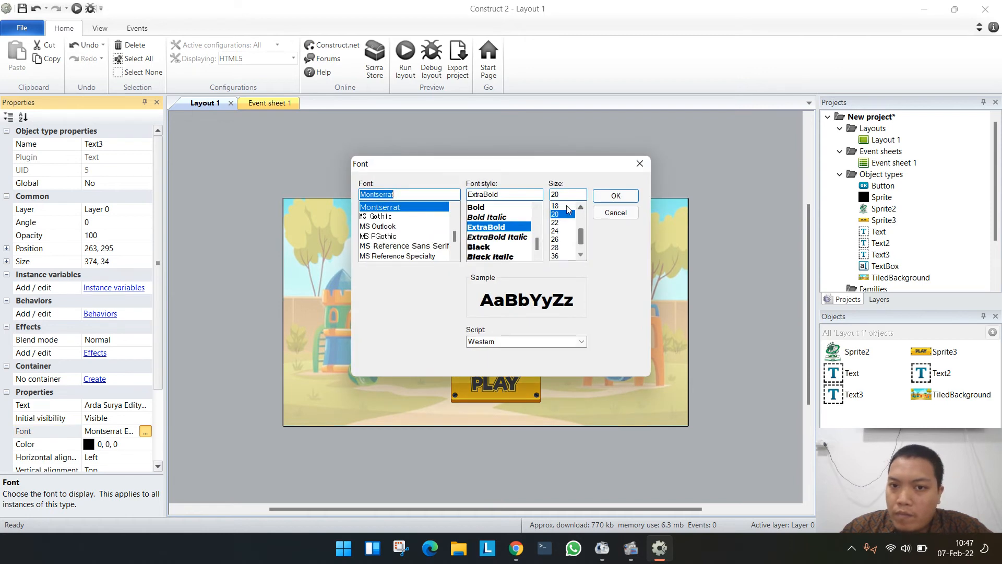
click(565, 206)
click(613, 198)
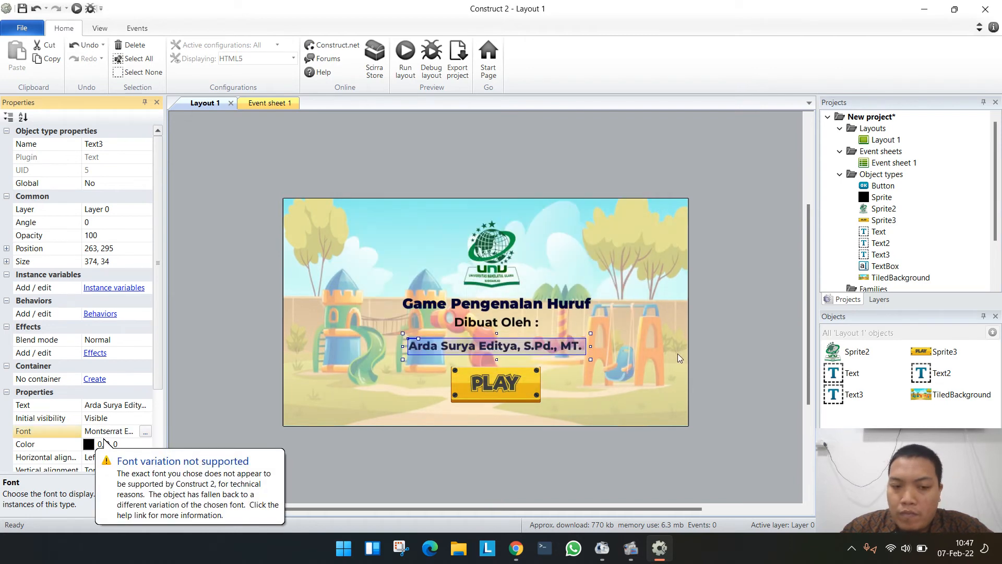
- Space "Dibuat Oleh :" between the title and author name, move the PLAY button to about 448, 390, and preview the layout in the browser
click(762, 340)
click(519, 323)
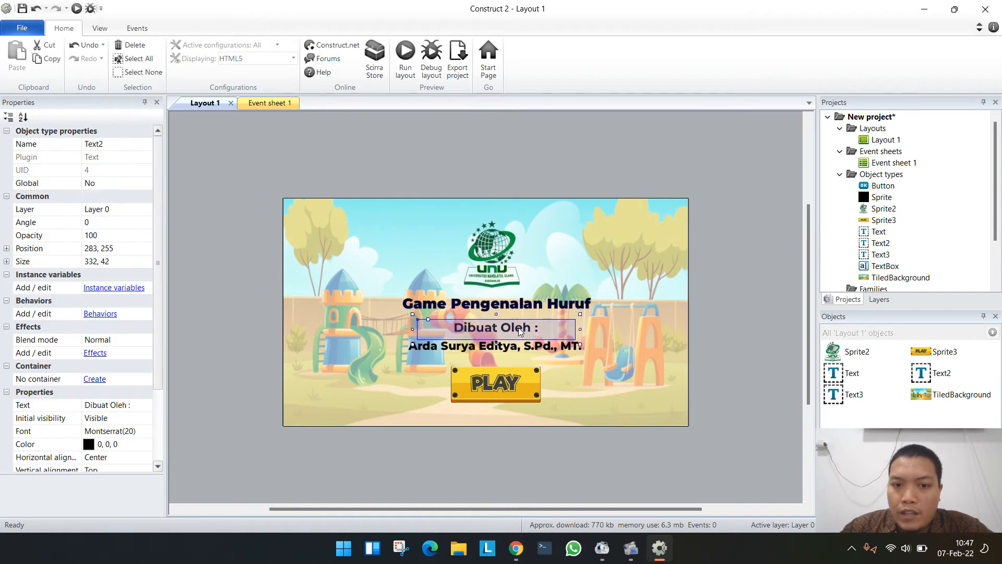
drag(518, 324, 520, 324)
click(529, 348)
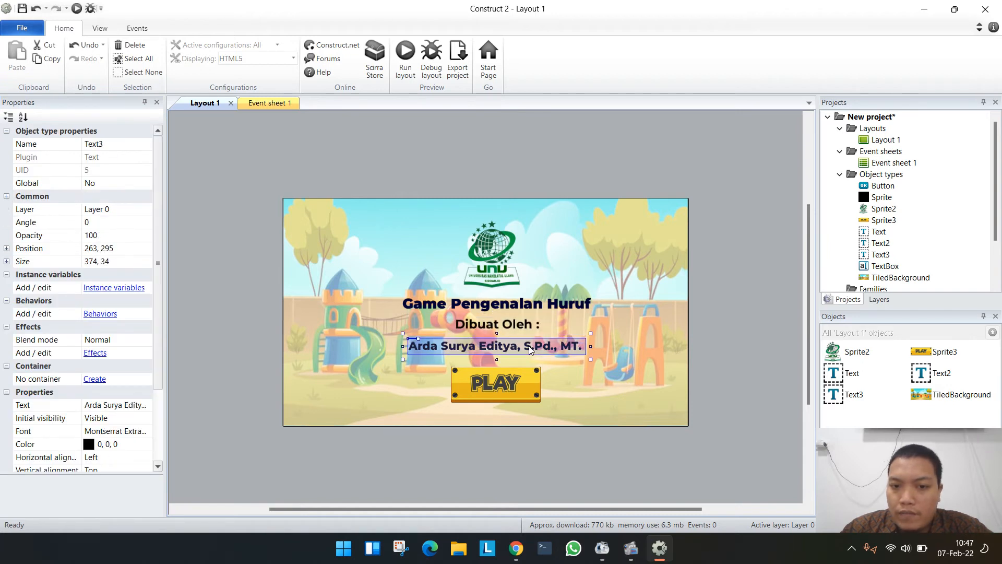
click(512, 381)
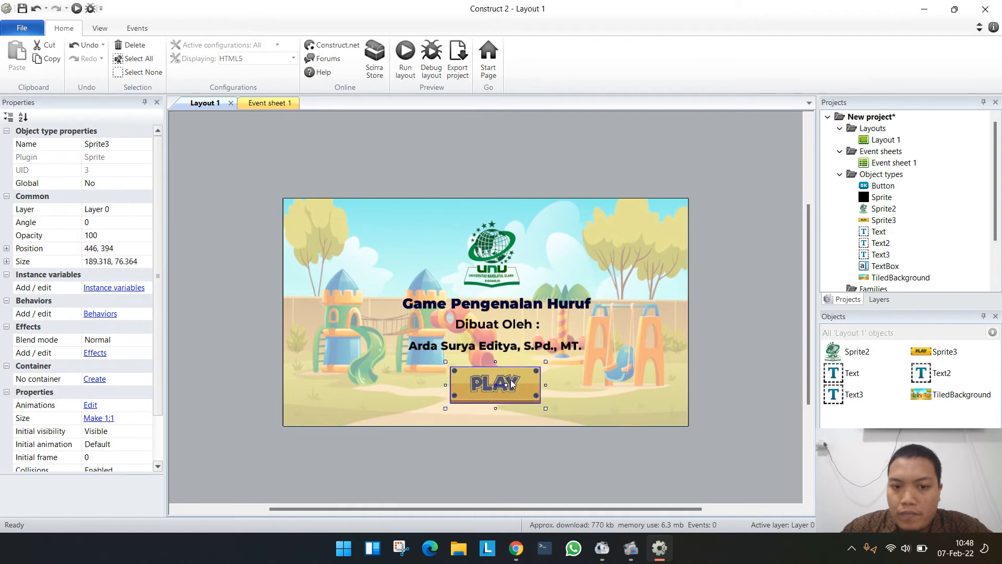
drag(511, 378, 511, 378)
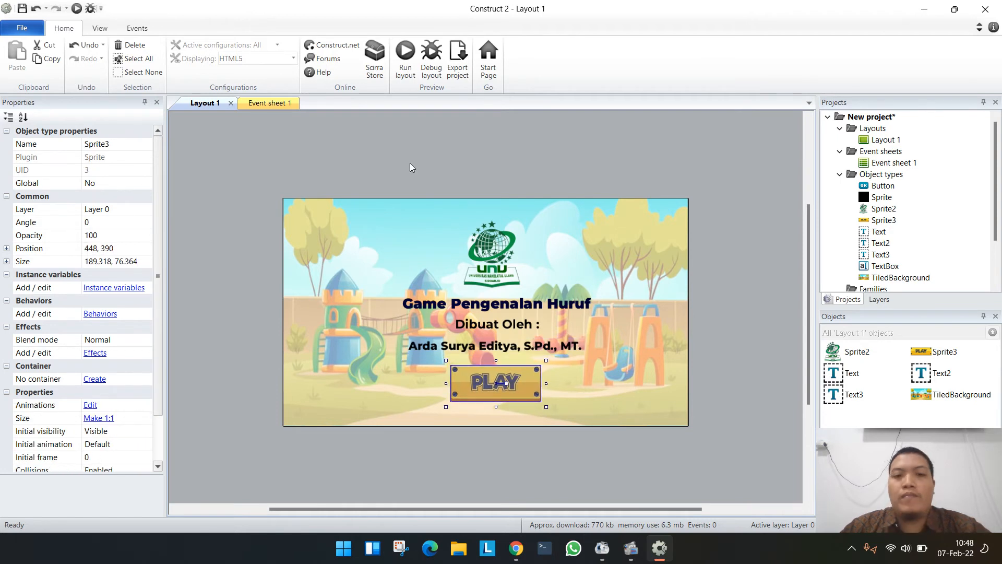
click(406, 56)
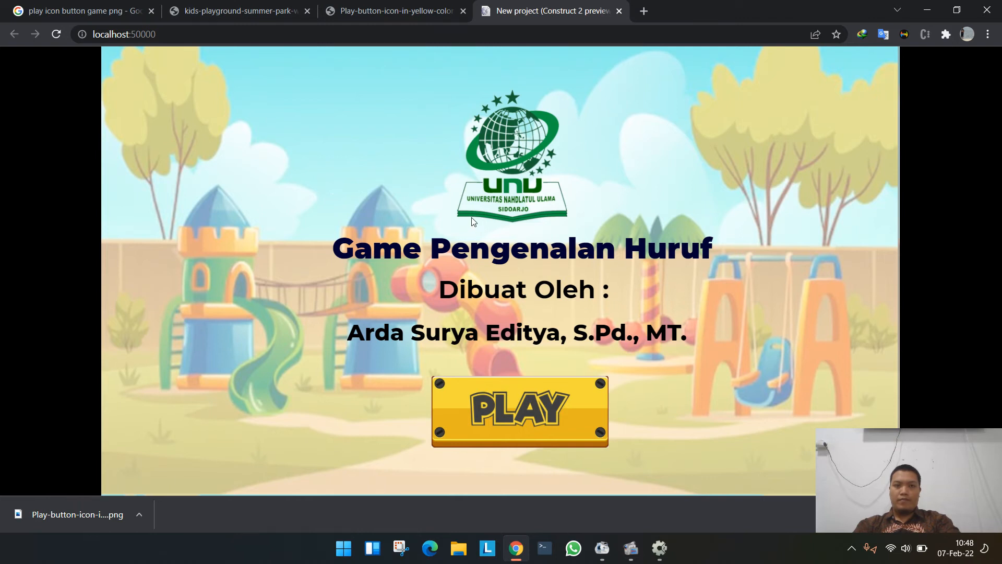
mouse_move(613, 548)
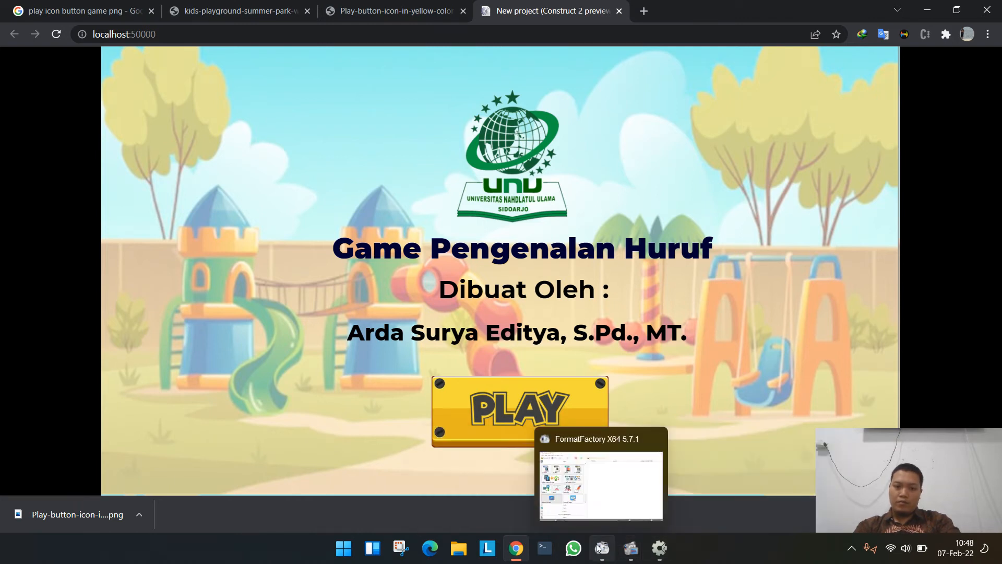
click(529, 504)
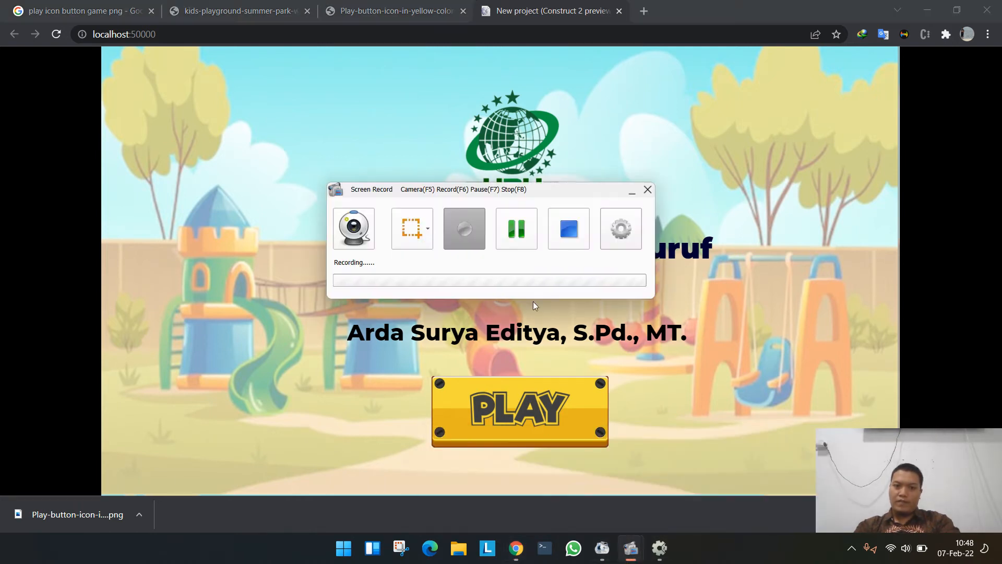
click(527, 237)
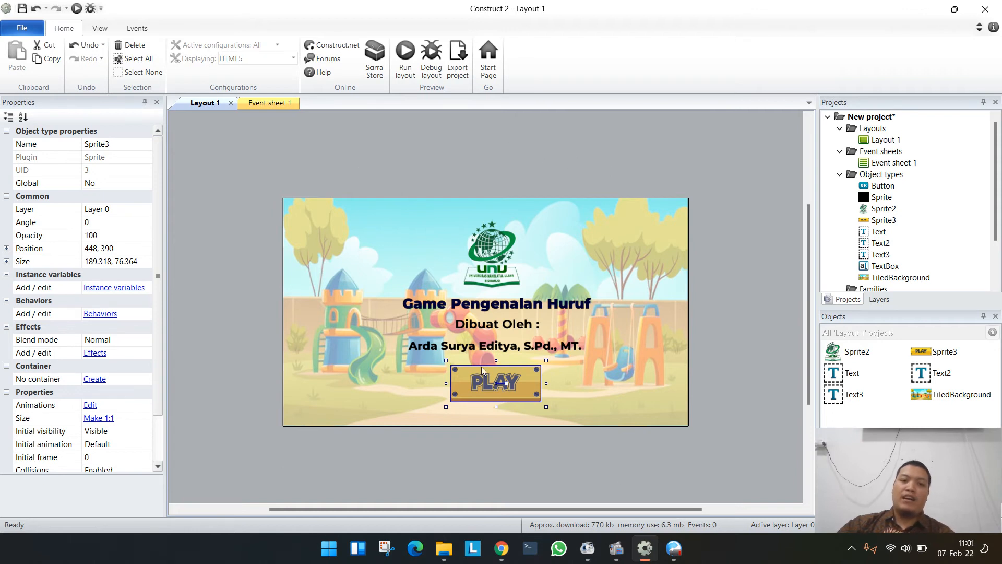
- Insert an Audio object from the Media plugins into the project
double_click(434, 174)
scroll(416, 231, down, 5)
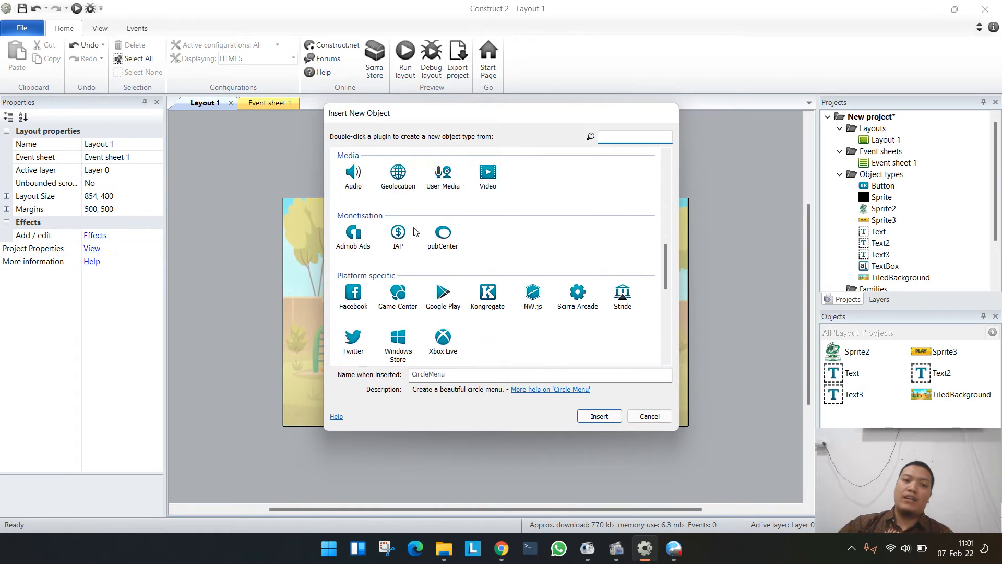
scroll(416, 232, up, 1)
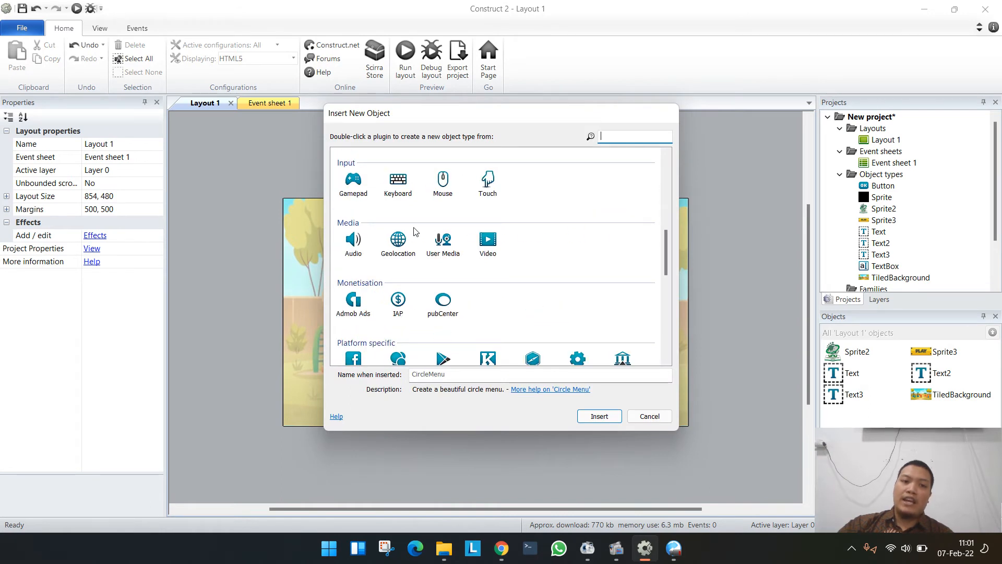
click(354, 250)
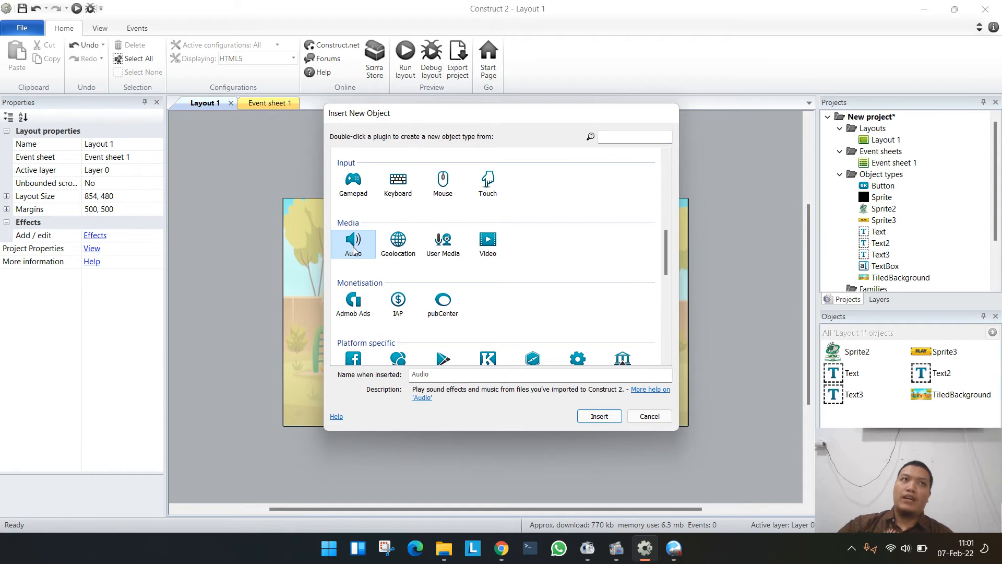
double_click(353, 250)
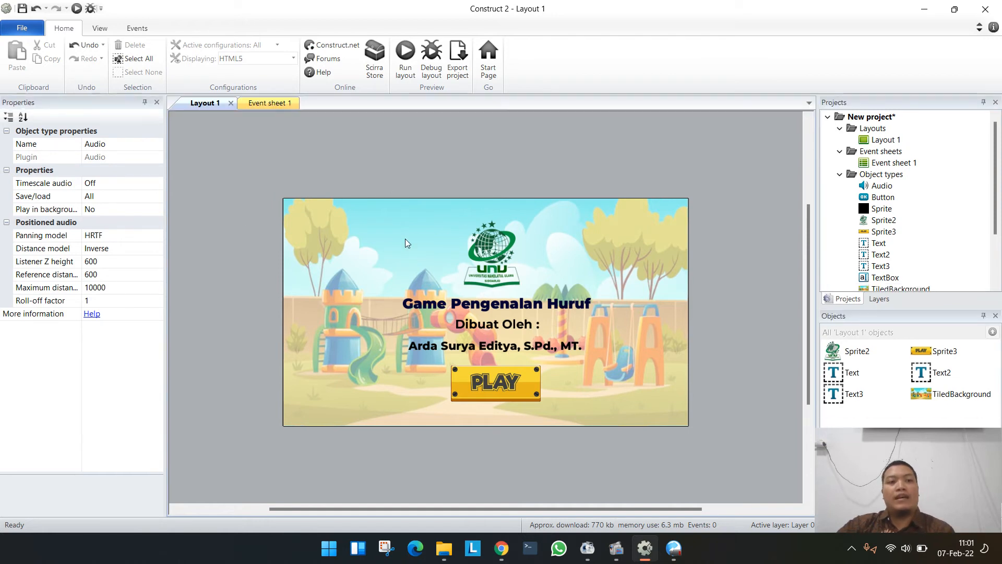
- Import "15 BACKSOUND ANAK CERIA" from Videos > Any Video Converter Ultimate > OGG into the project's Music folder at 96 kbps encoding quality
scroll(854, 211, down, 2)
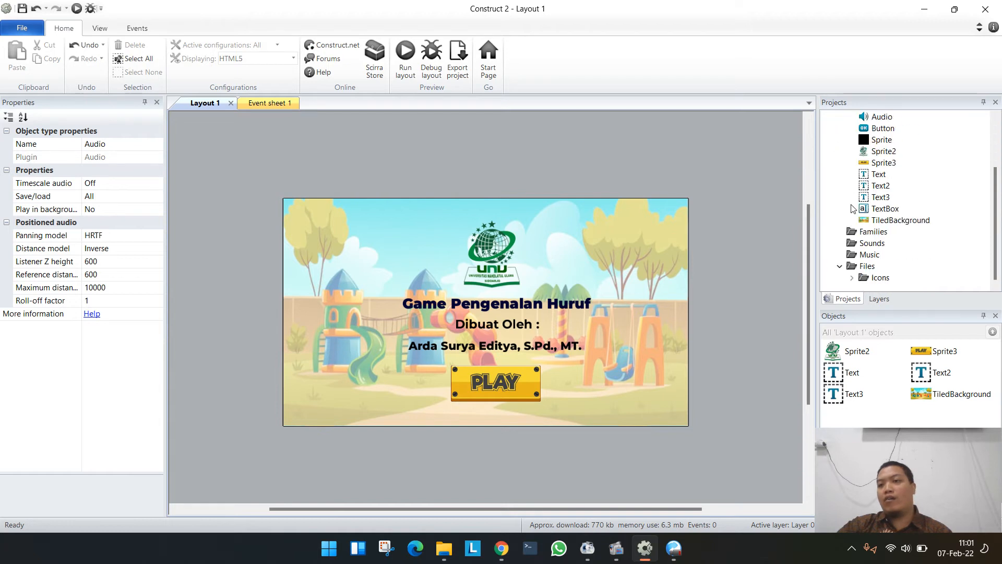
right_click(870, 256)
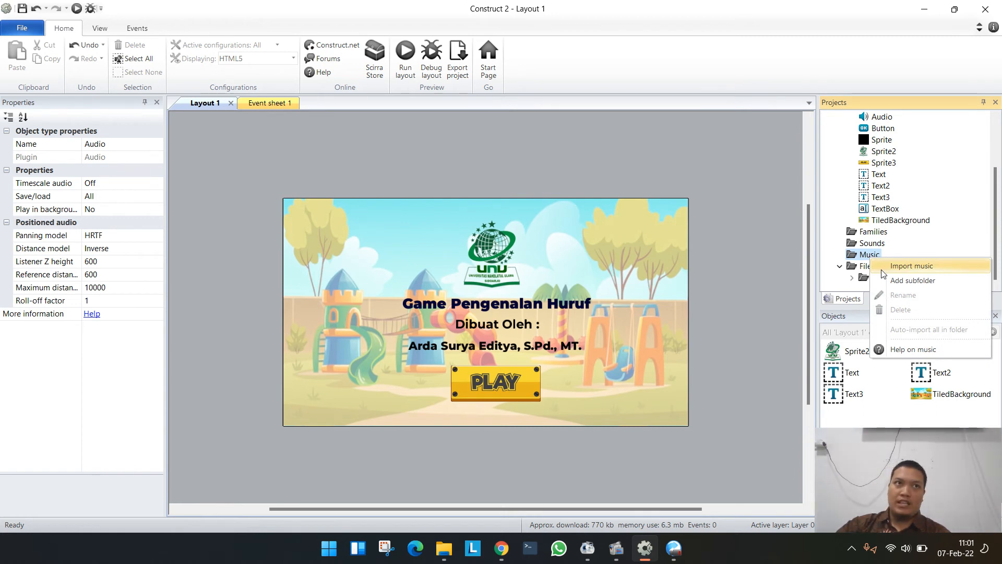
click(882, 273)
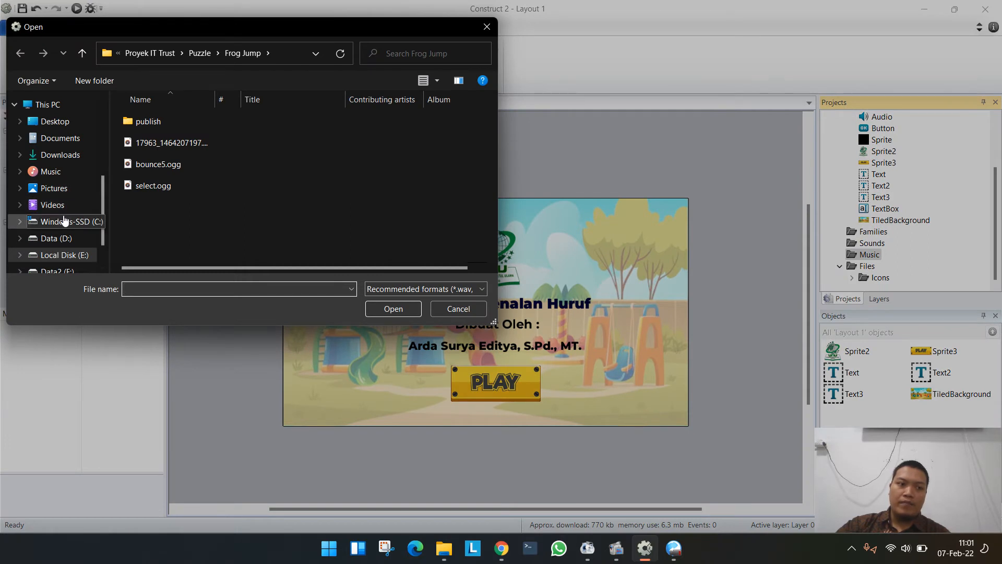
click(52, 204)
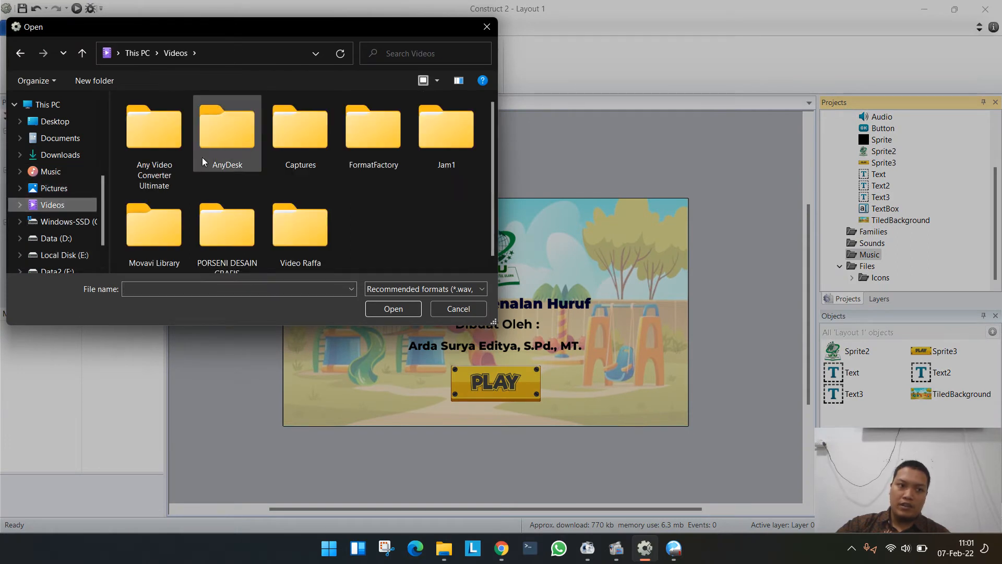
double_click(170, 153)
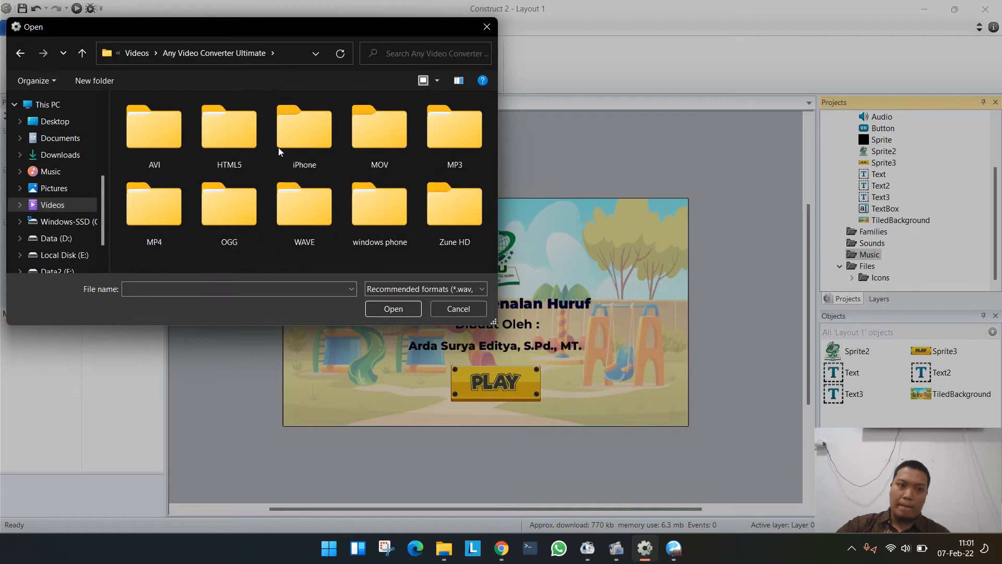
double_click(233, 213)
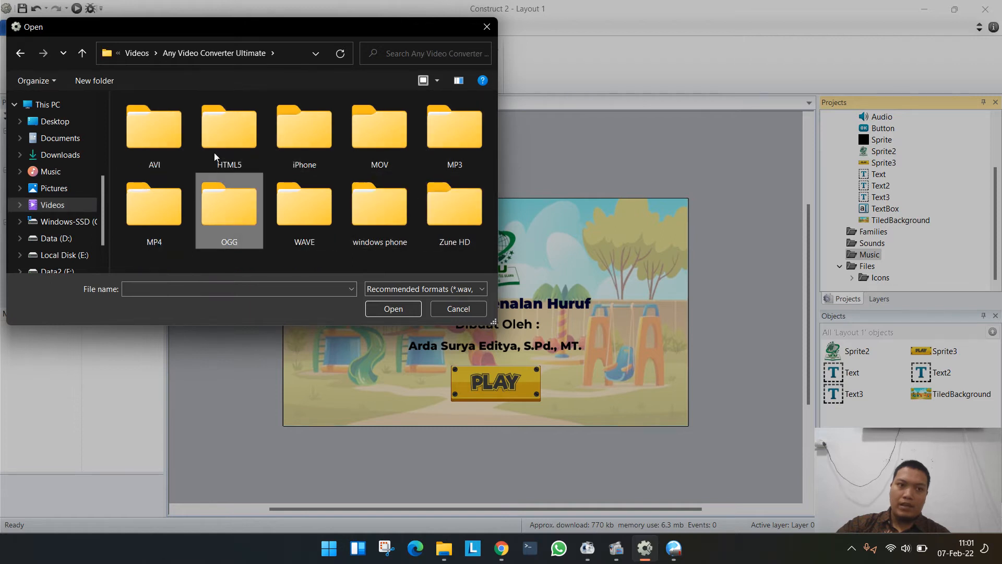
double_click(185, 121)
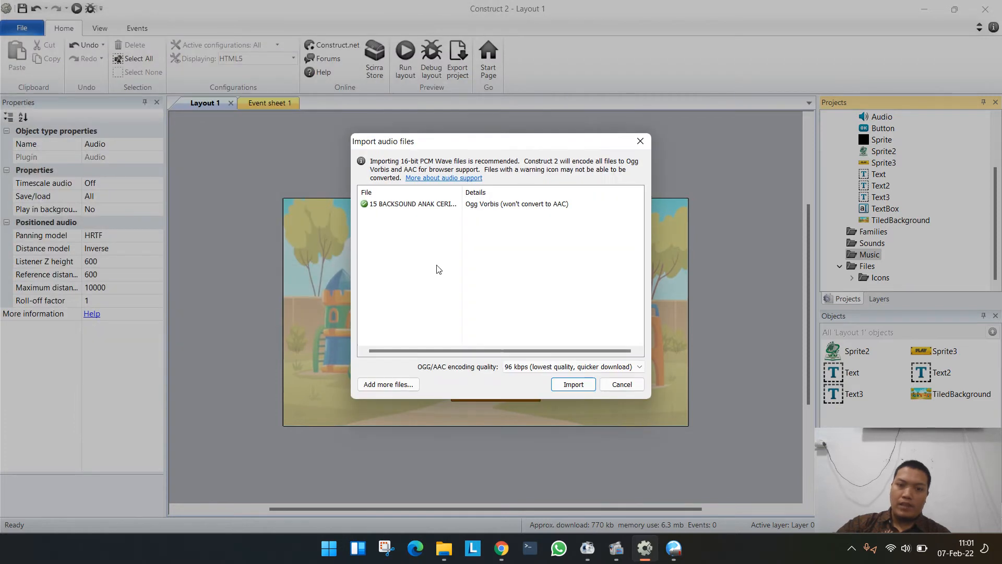
click(573, 385)
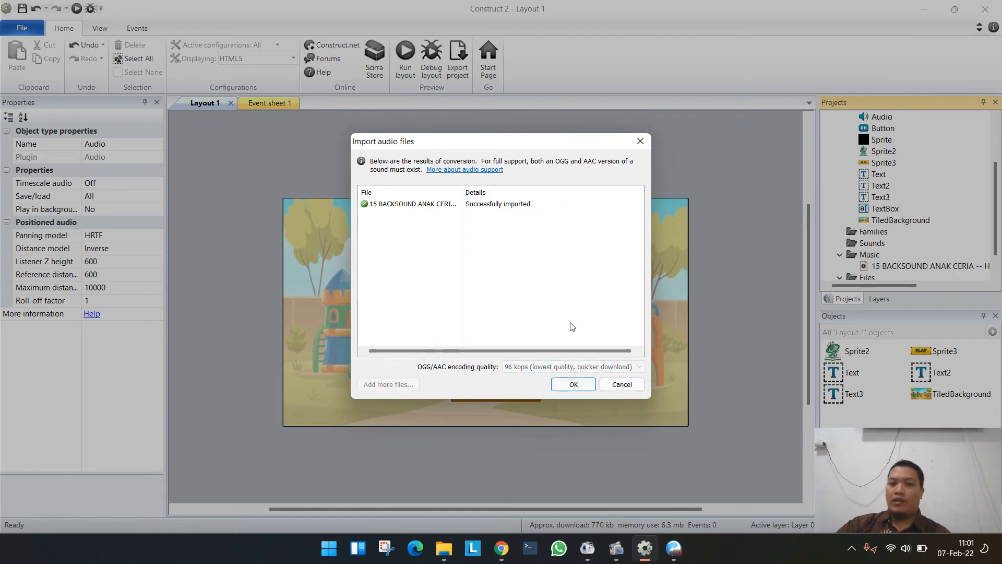
click(574, 384)
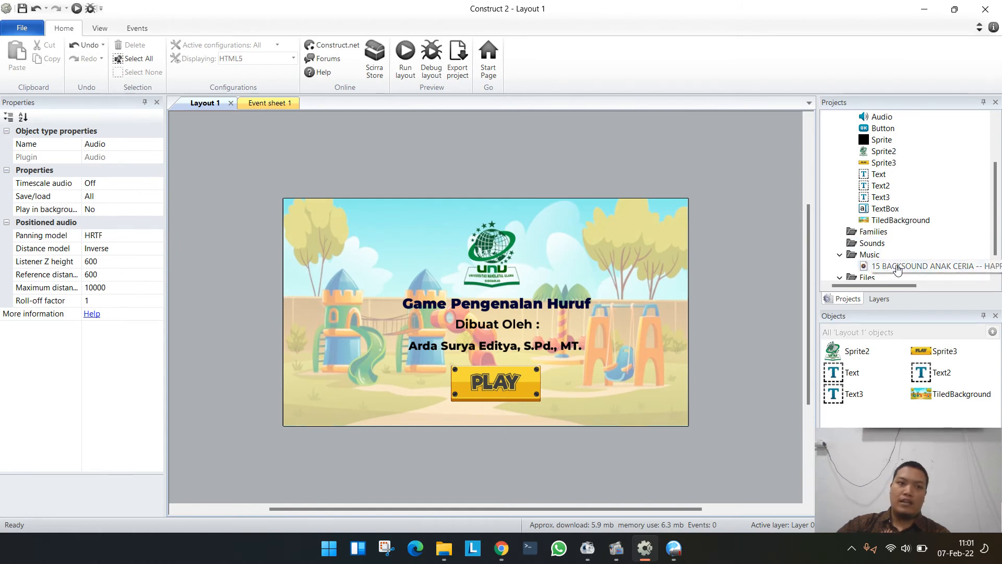
click(876, 119)
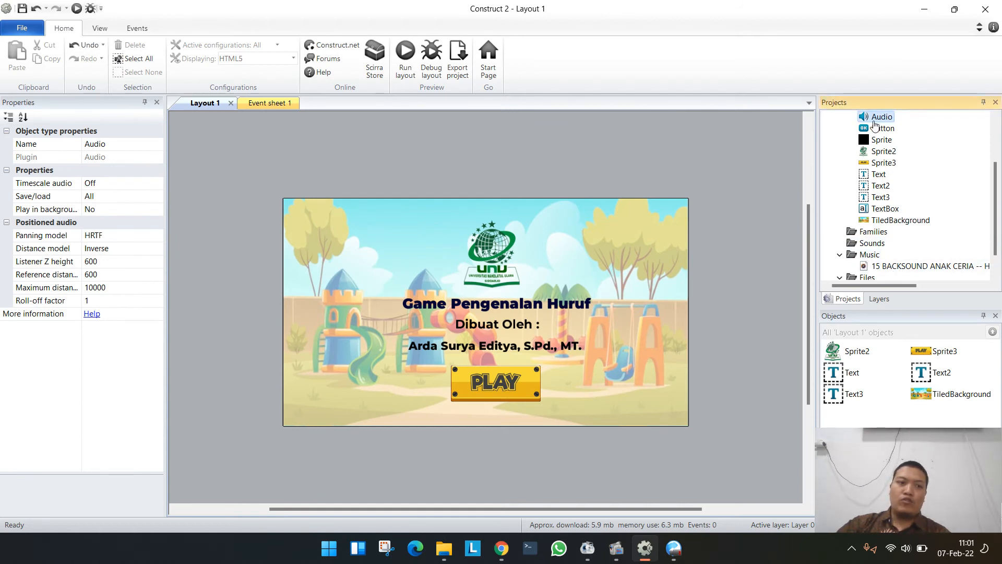
click(650, 136)
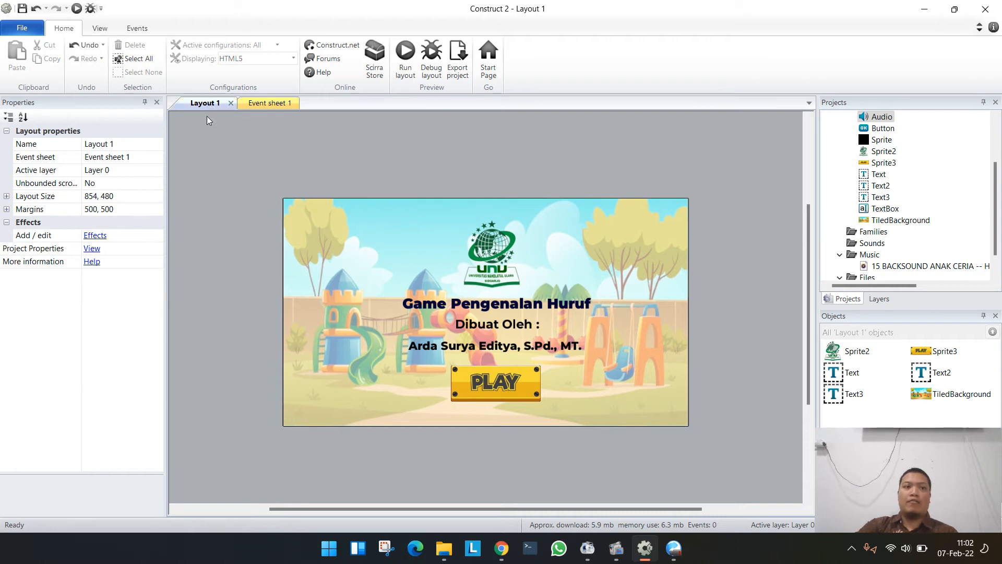
click(255, 105)
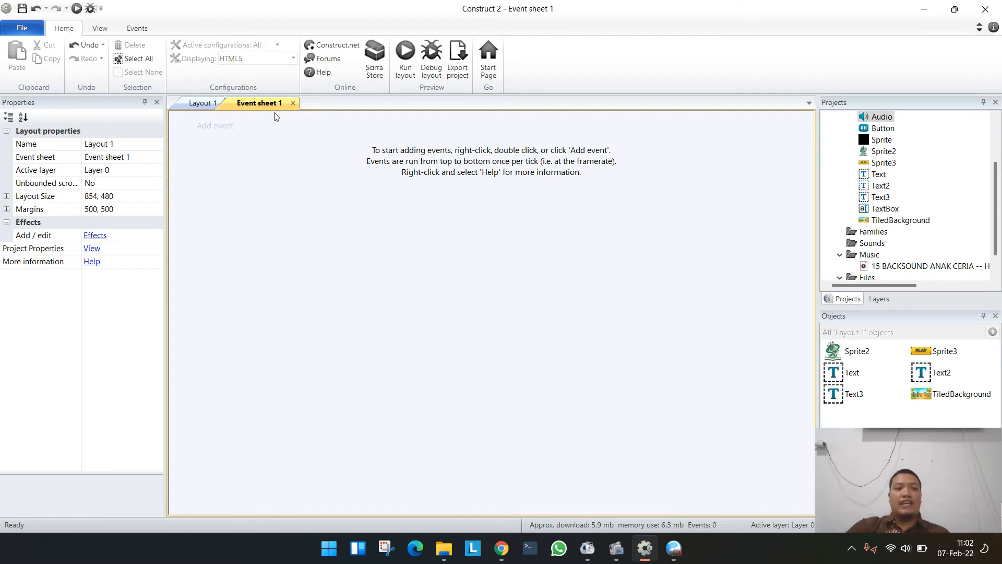
click(201, 103)
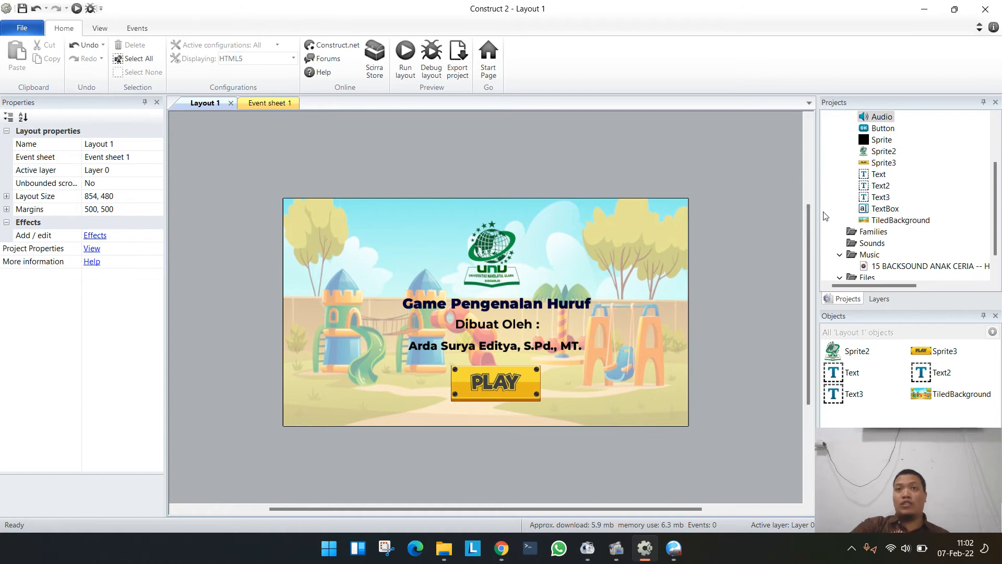
- Add an event to Event sheet 1 with the System condition "On start of layout"
click(266, 102)
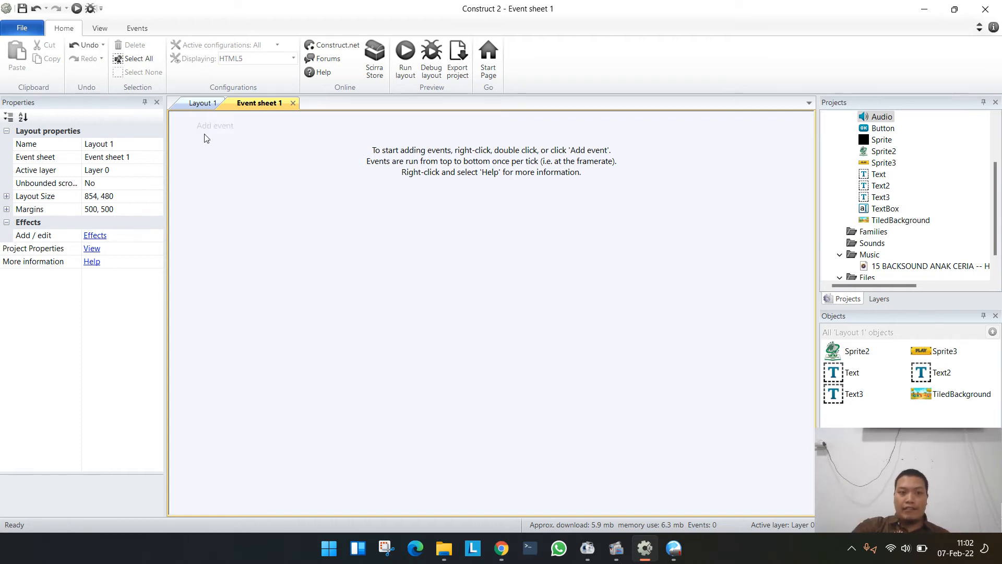
click(217, 128)
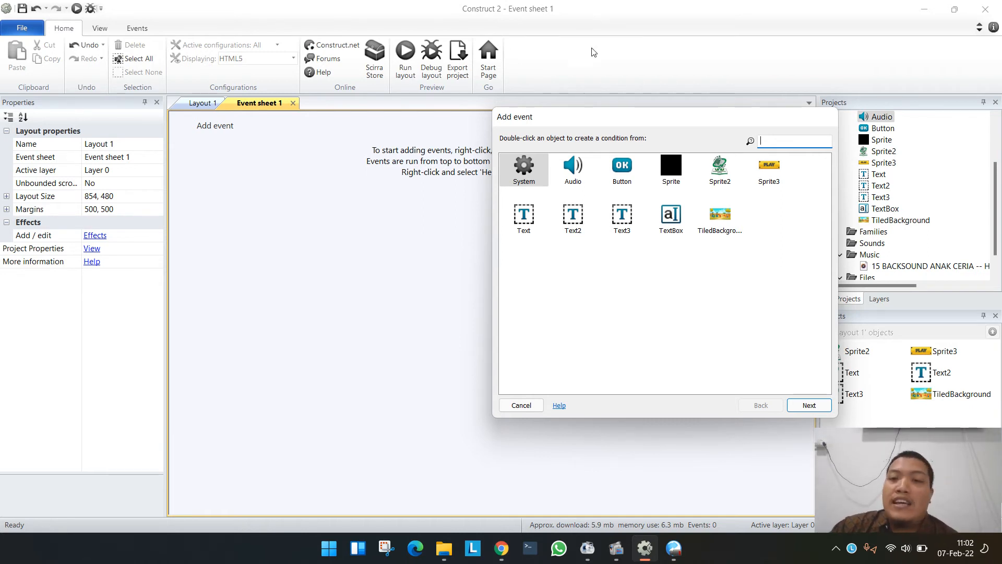
double_click(519, 166)
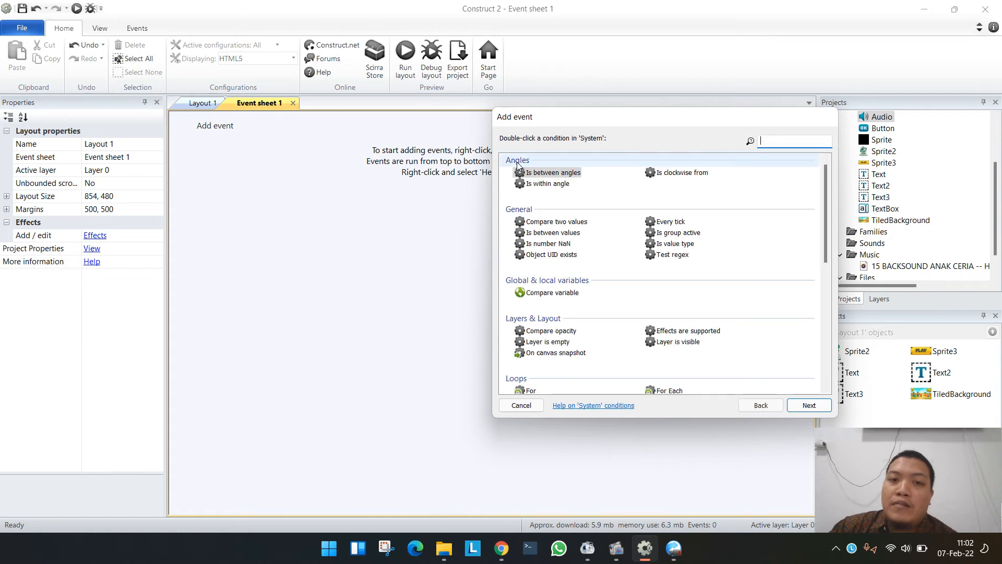
scroll(568, 247, down, 3)
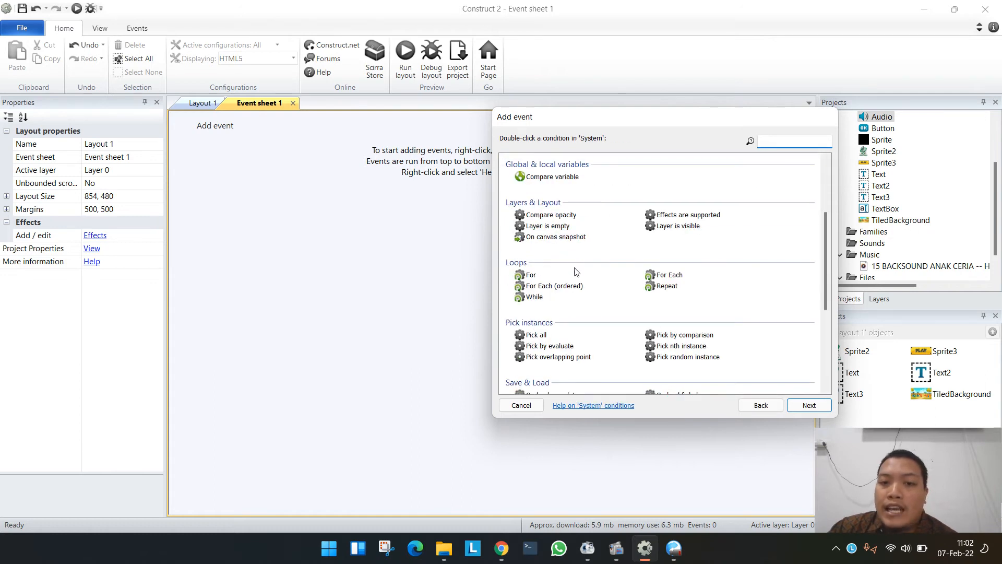
scroll(573, 250, down, 5)
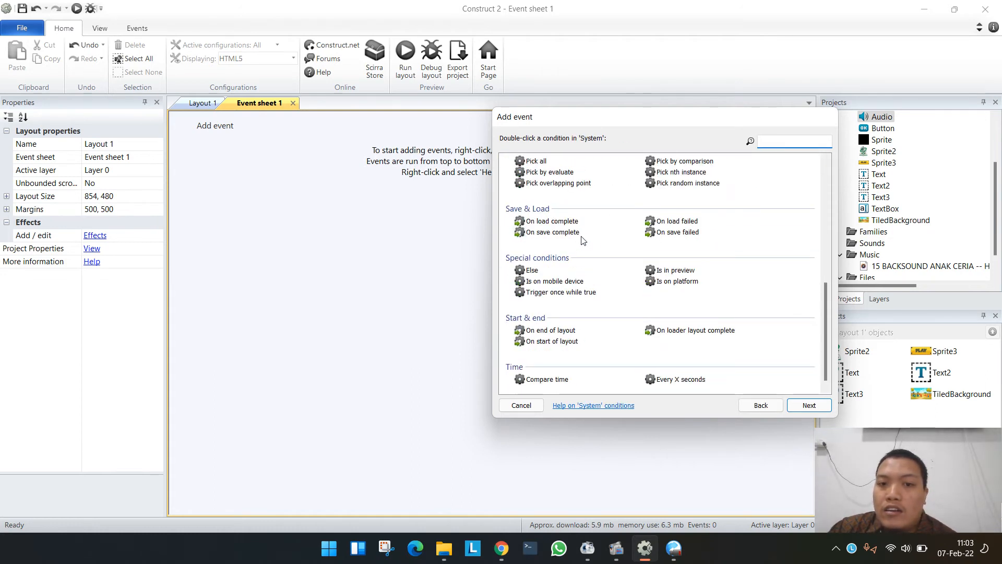
scroll(569, 237, down, 1)
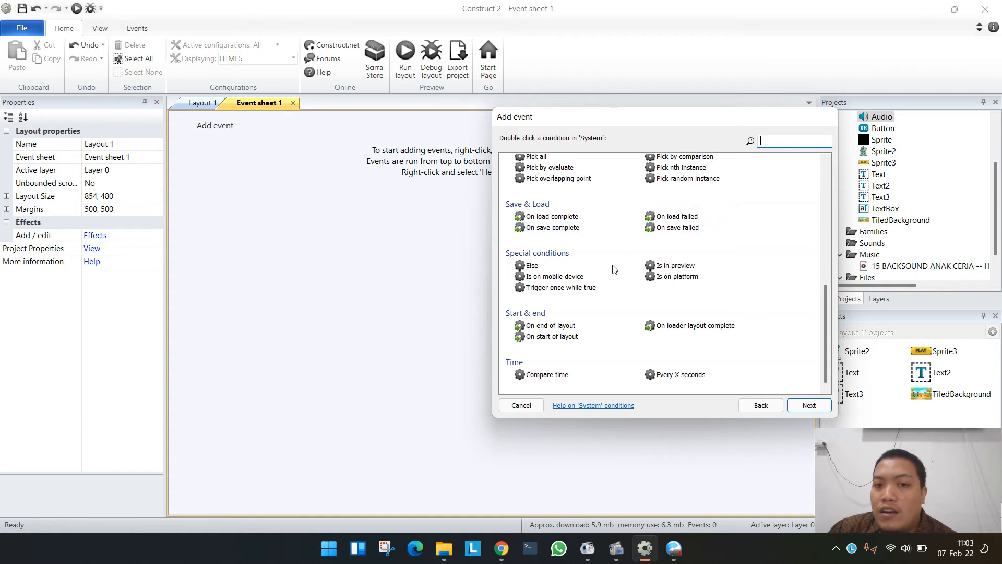
double_click(547, 338)
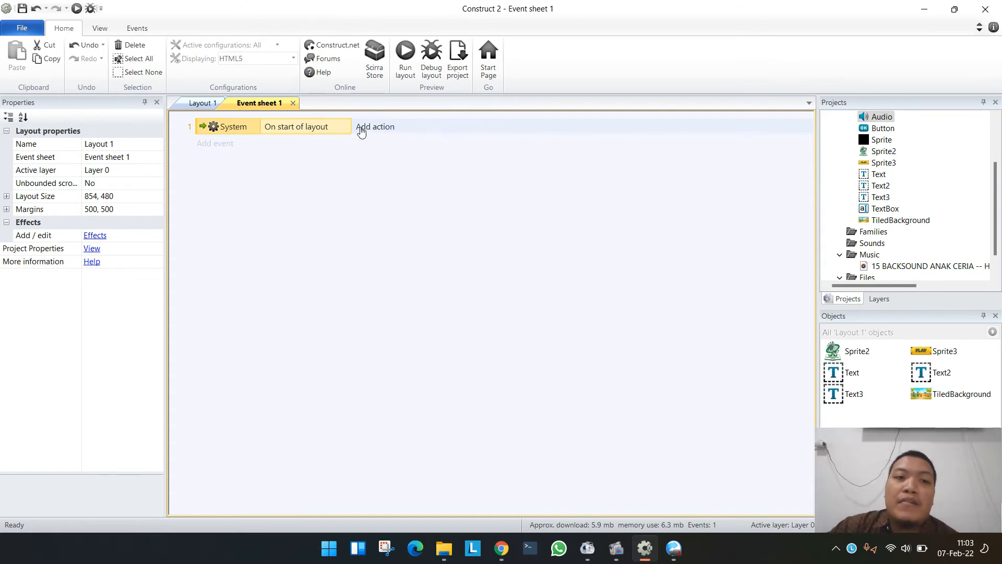
- Give the start-of-layout event an Audio Play action for the imported backsound, with Loop set to looping
click(379, 128)
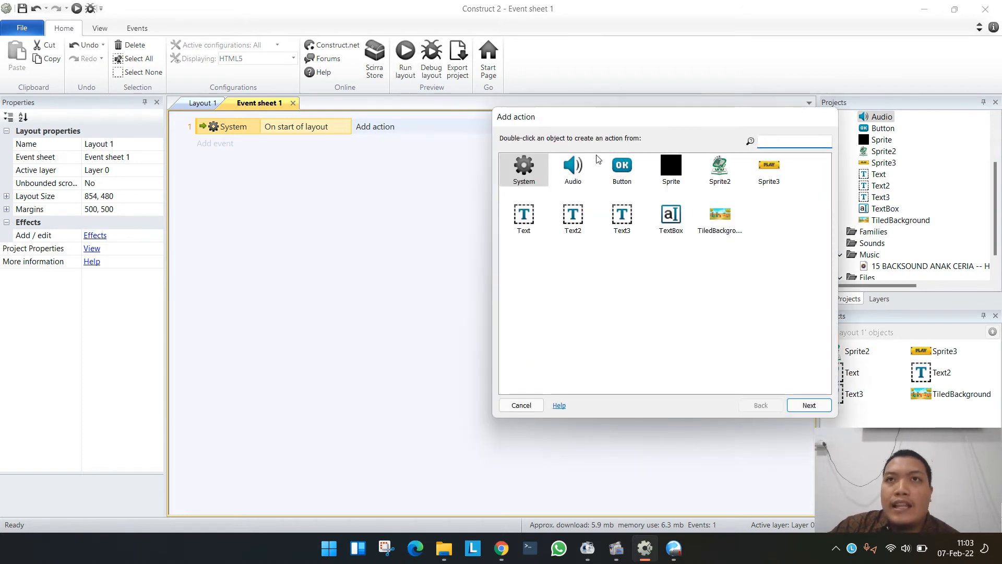
double_click(569, 172)
scroll(593, 310, down, 3)
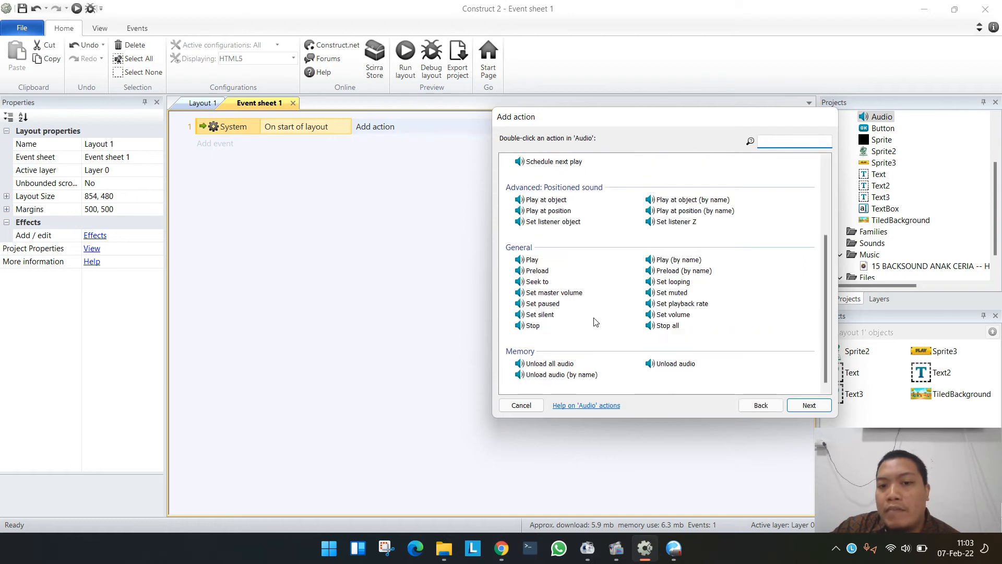
double_click(532, 260)
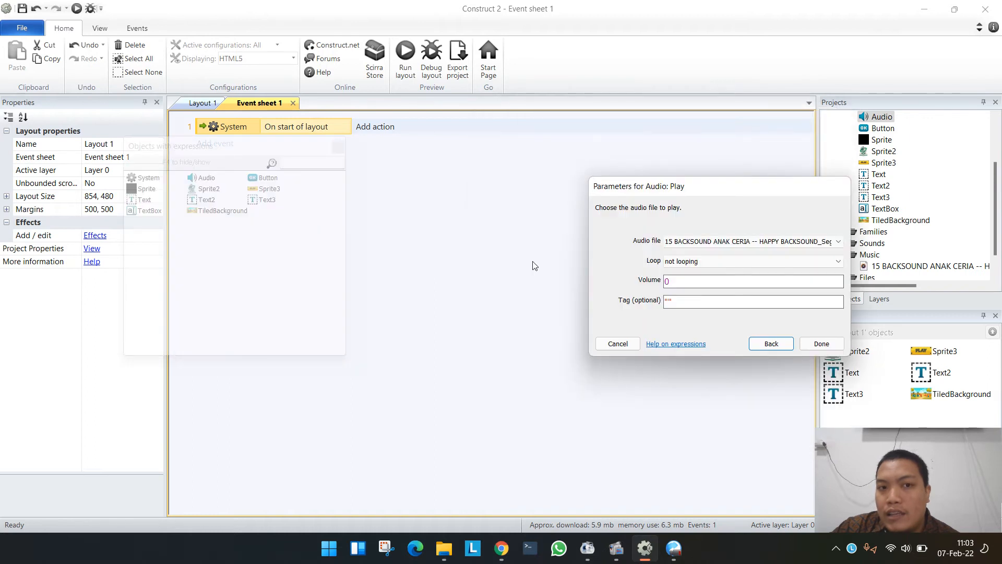
click(694, 265)
click(683, 281)
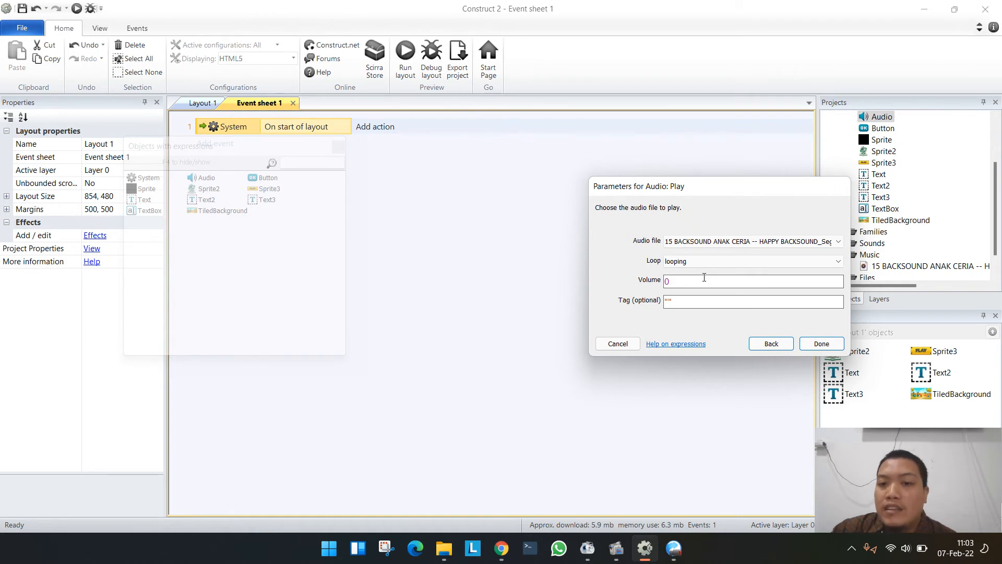
- Tag the played music "bgmusic" and finish the Audio Play action
click(668, 302)
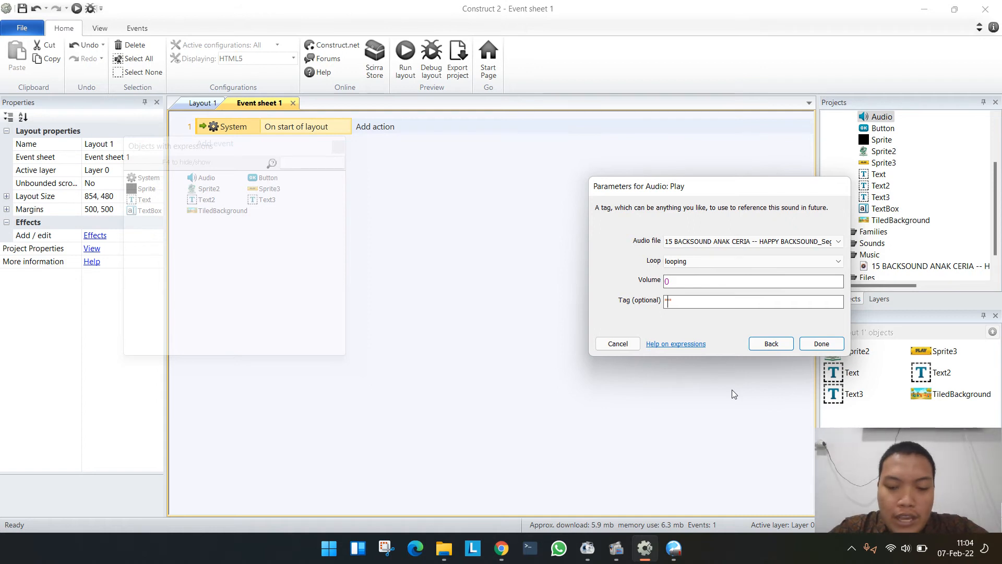
text(m)
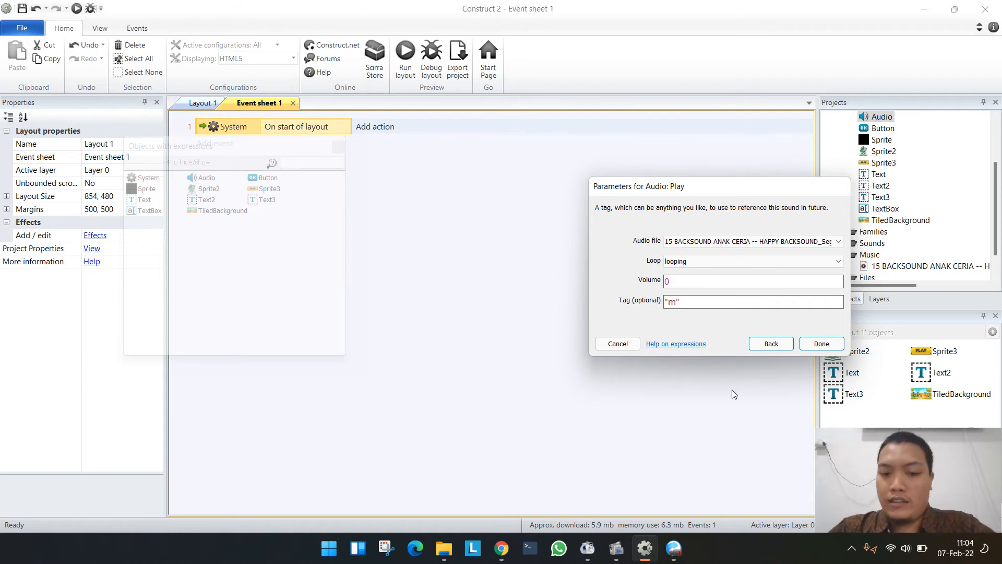
key(BackSpace)
text(bgmusi)
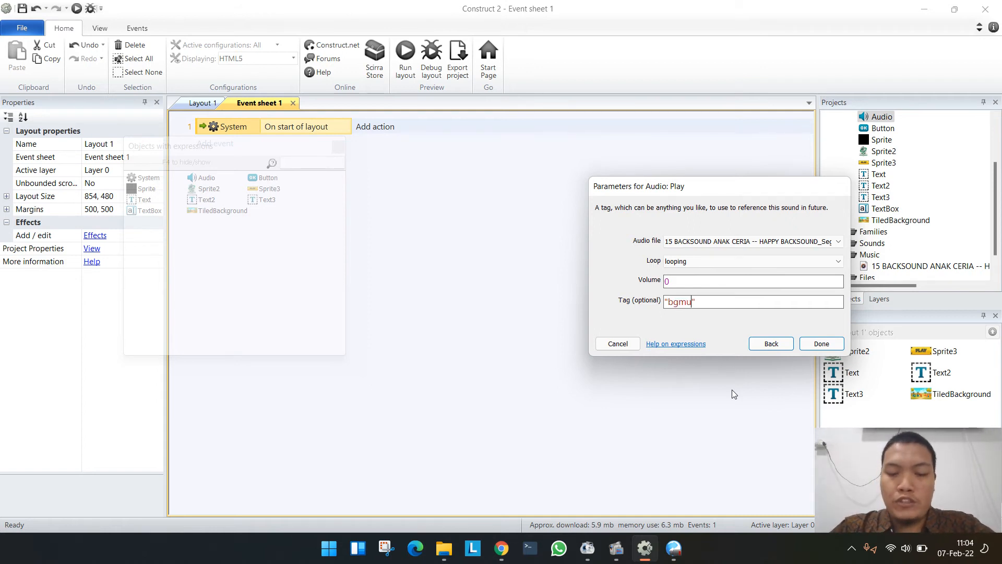
text(c)
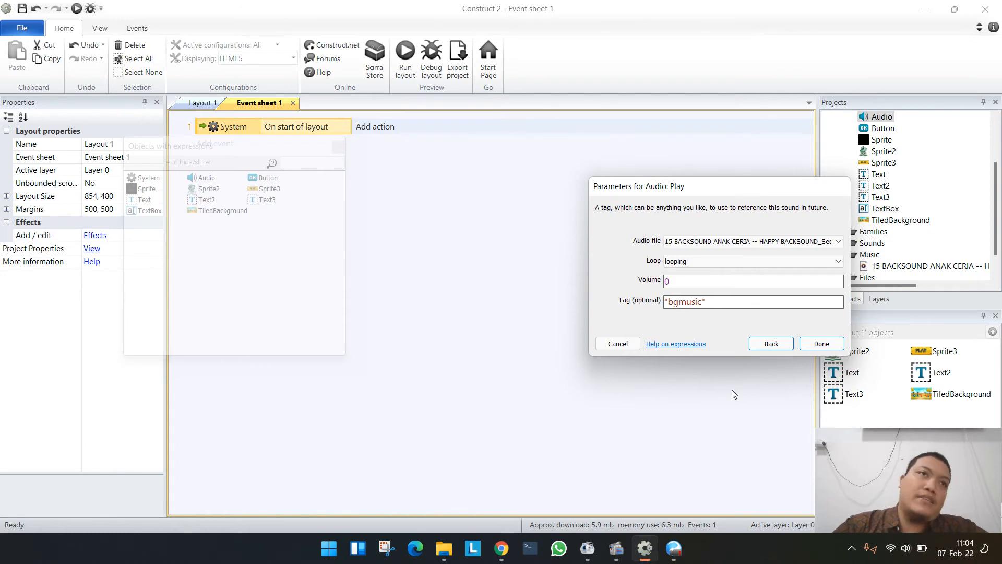
click(822, 344)
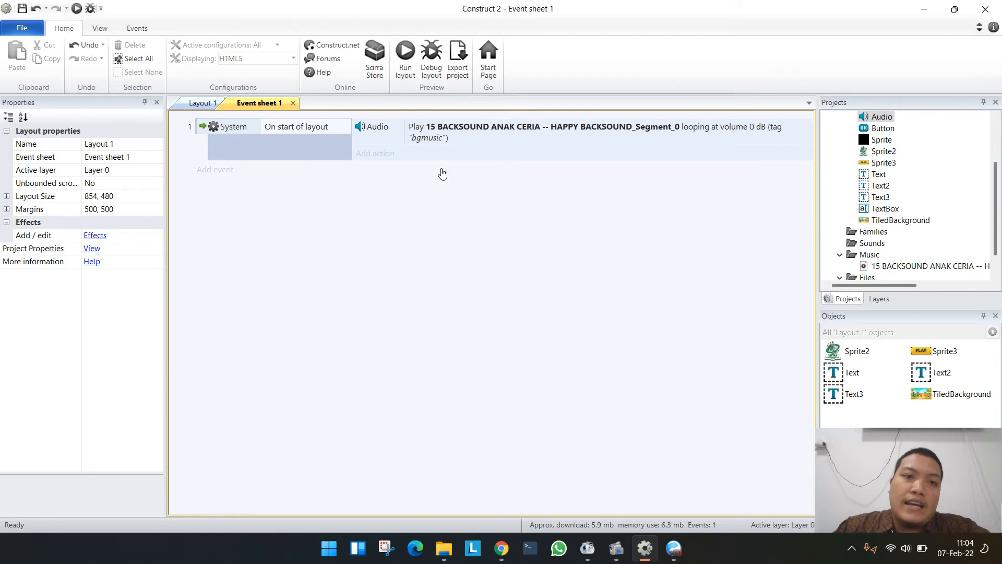
- Preview the layout in the browser with the system volume raised to check the music, and close the preview
click(405, 58)
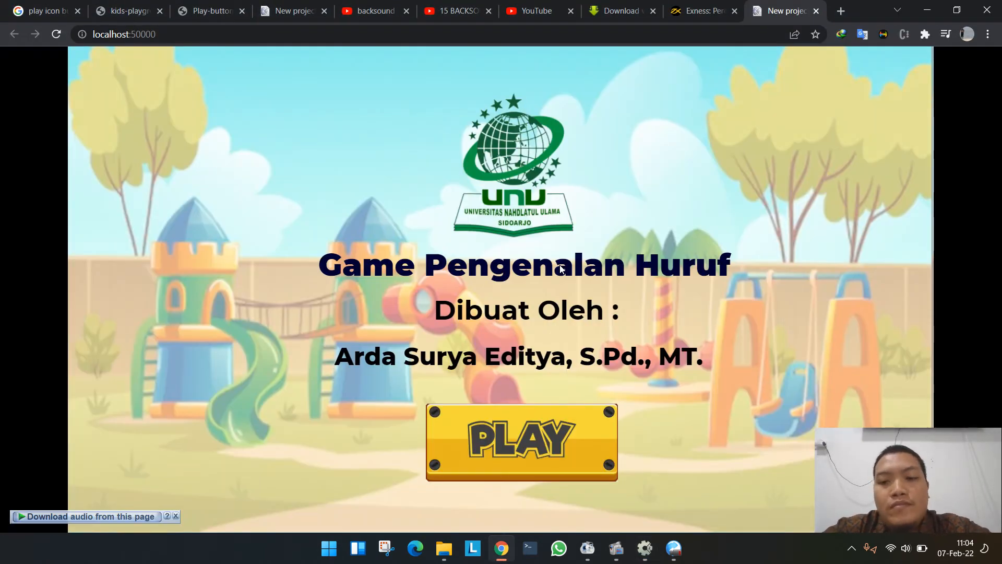
key(XF86AudioRaiseVolume)
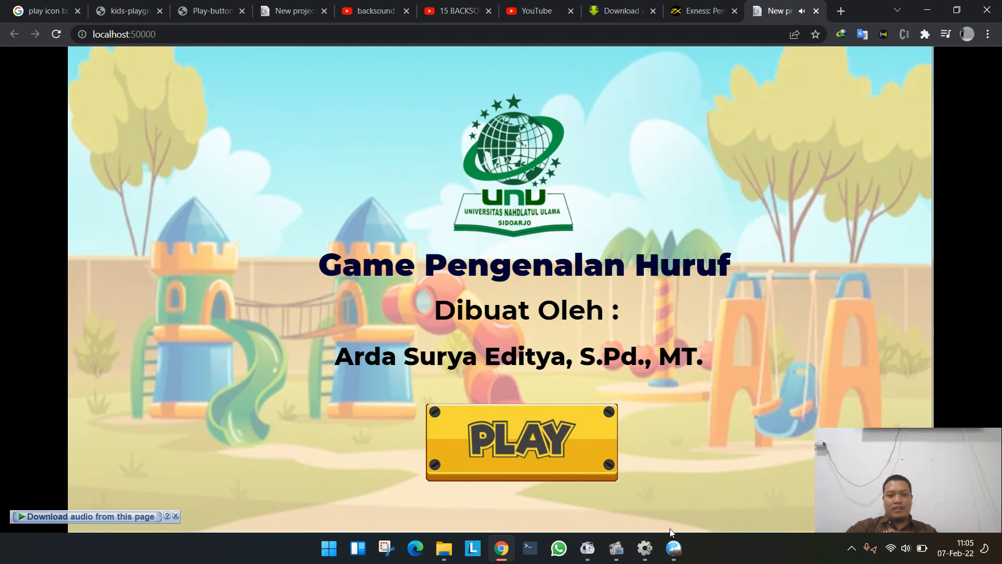
click(816, 11)
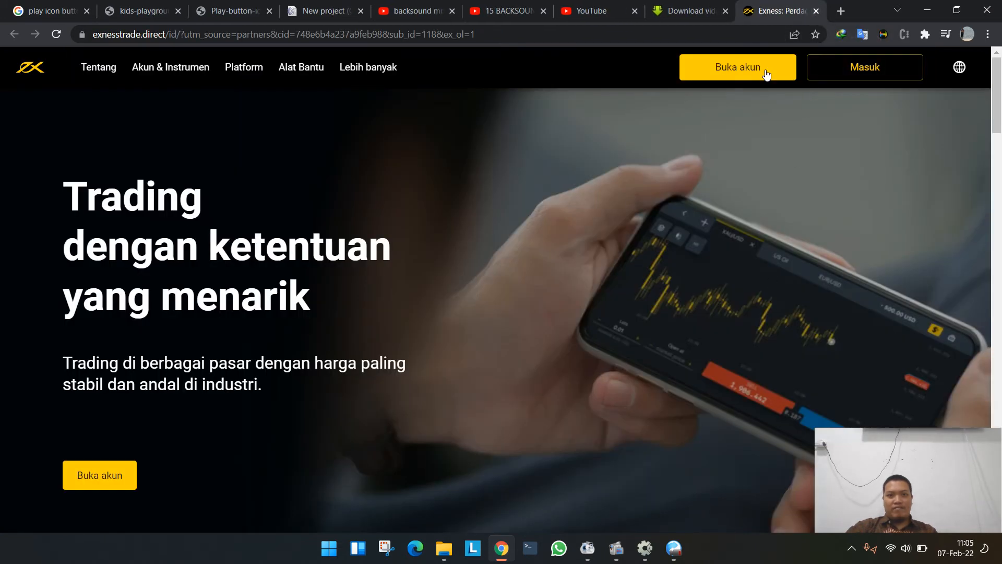
- Close the Exness advertising page in the browser and switch back to Layout 1 in Construct 2
click(816, 11)
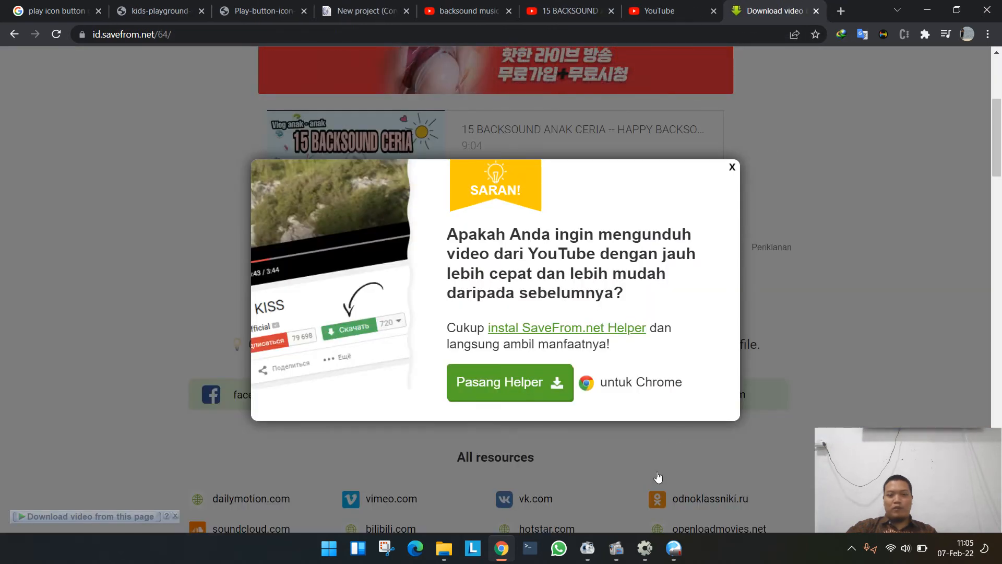
click(645, 548)
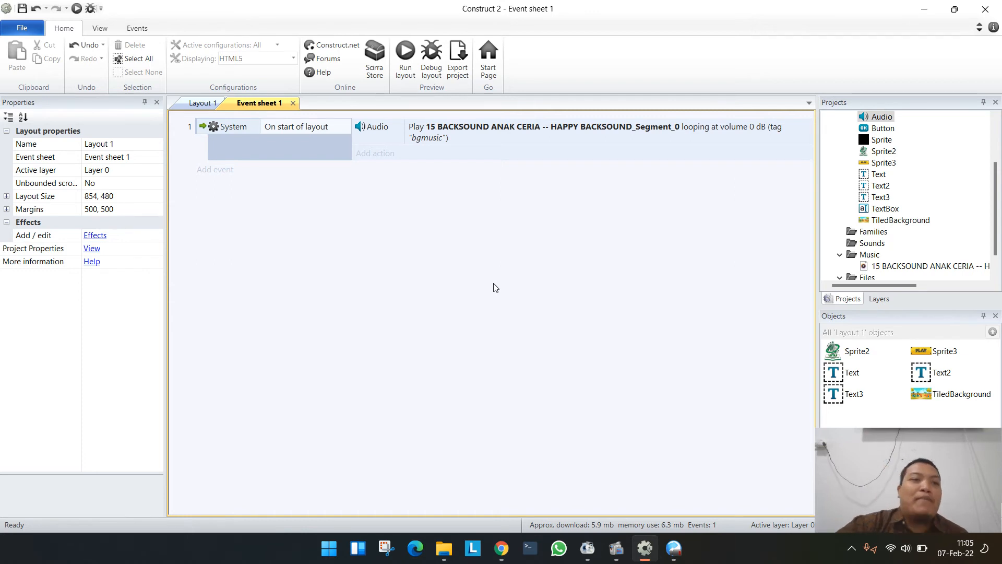
click(198, 103)
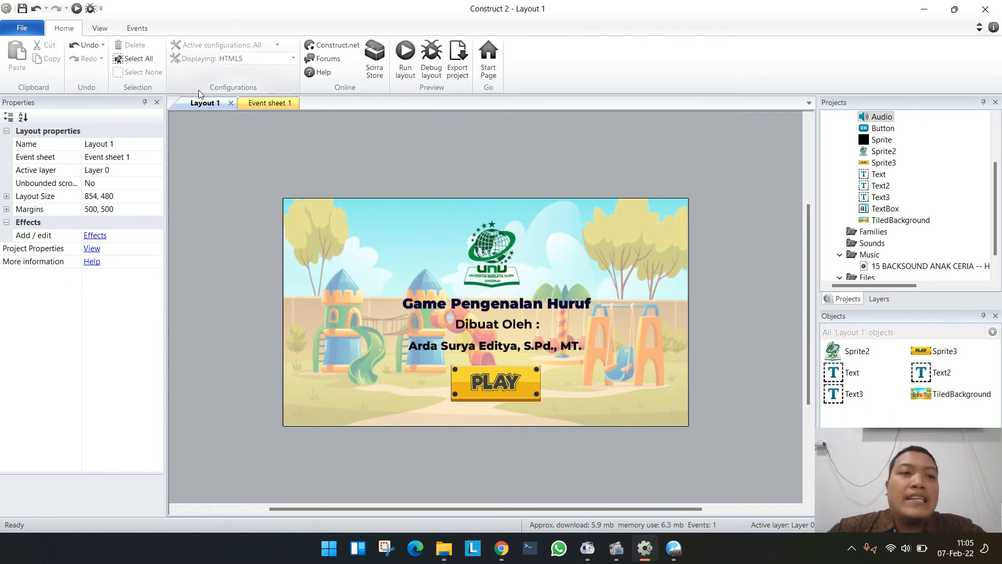
click(32, 31)
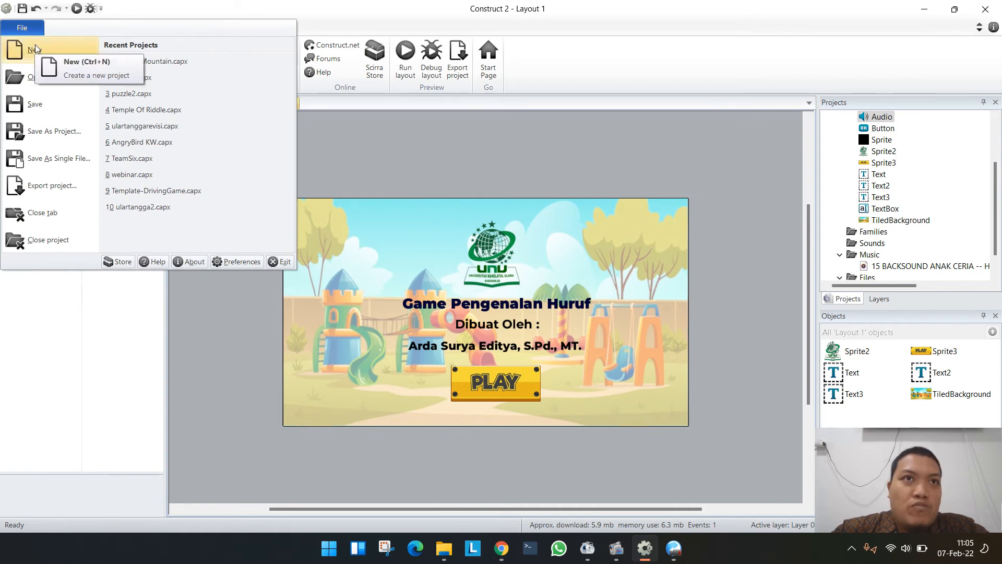
click(35, 46)
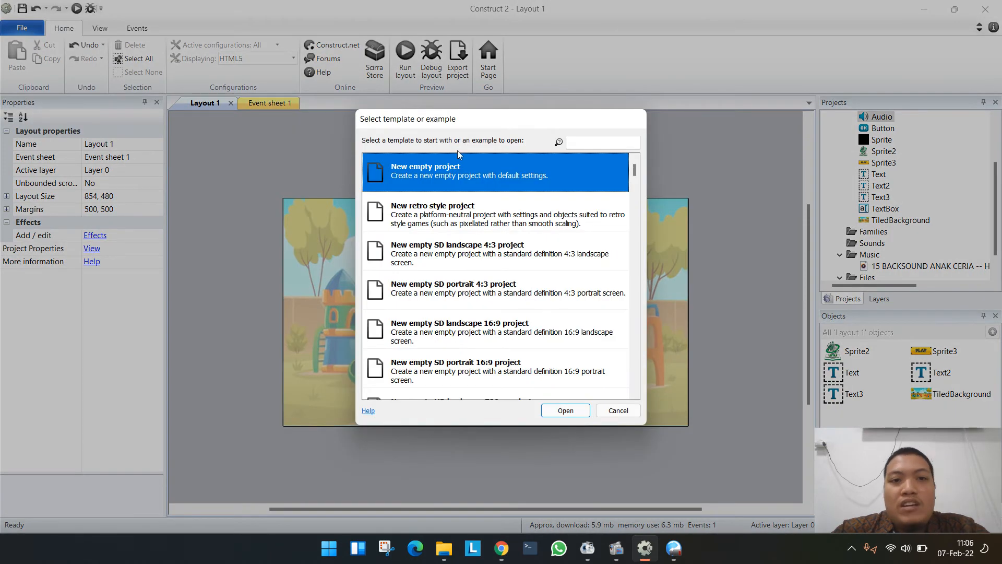
scroll(430, 235, down, 10)
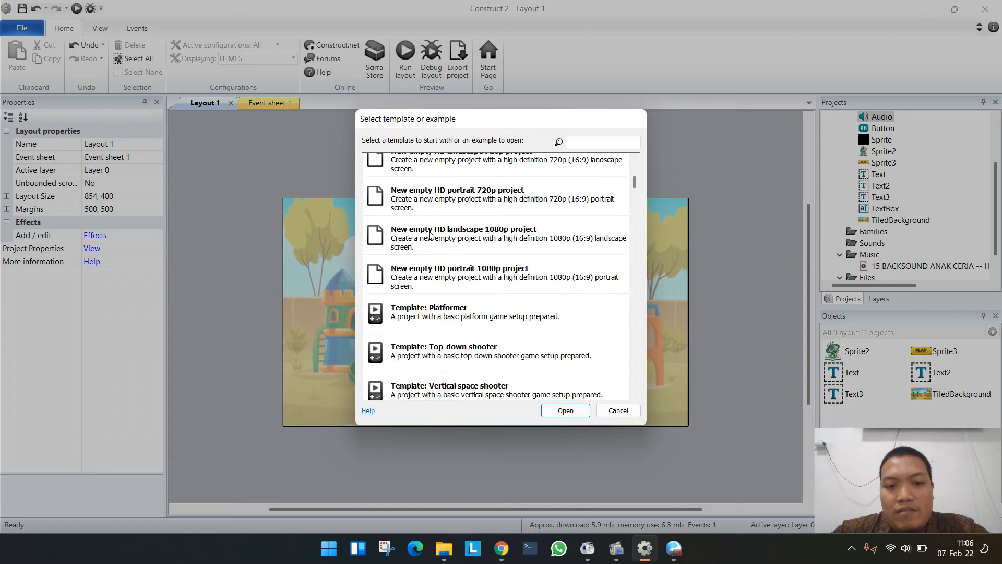
scroll(431, 240, down, 15)
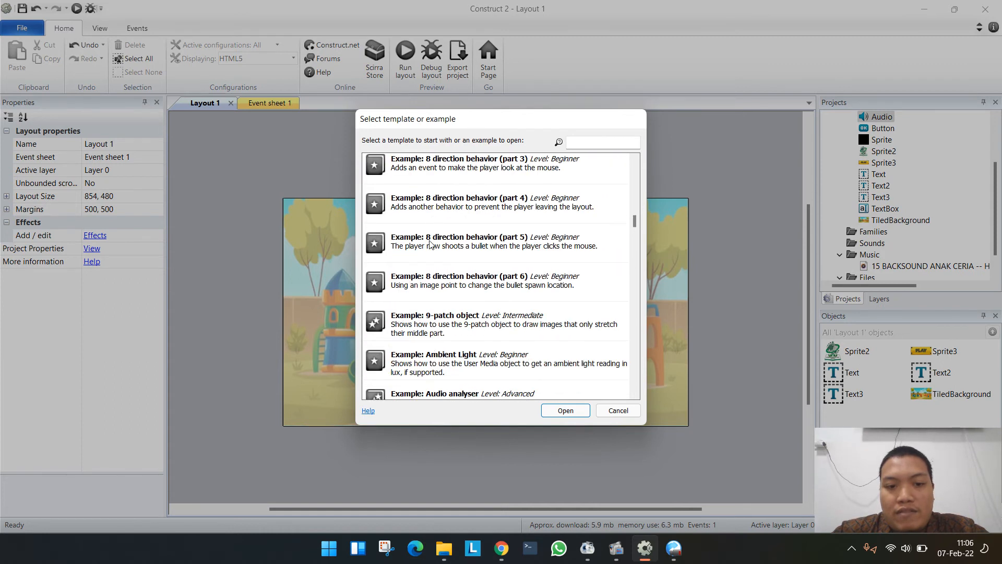
scroll(433, 239, down, 4)
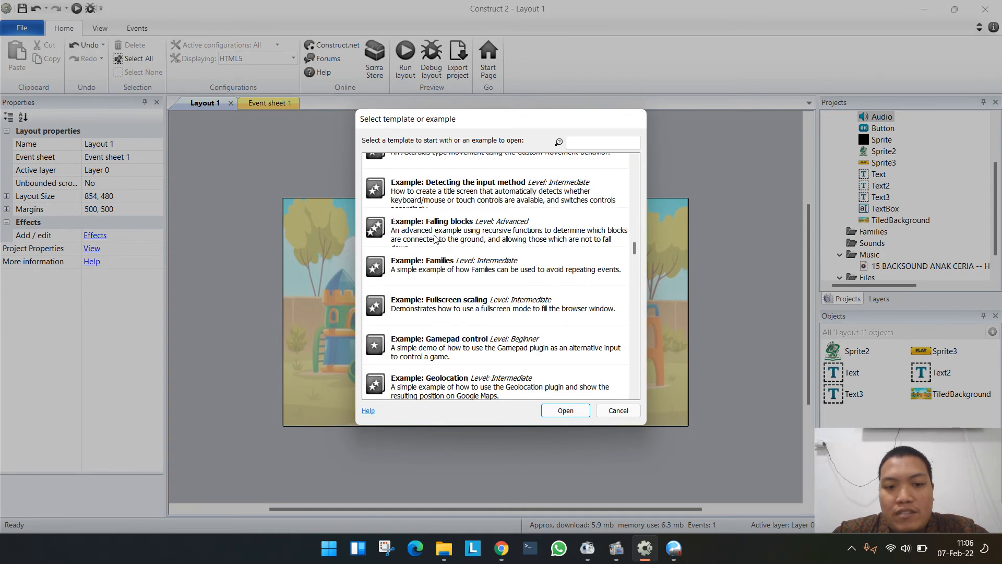
click(618, 411)
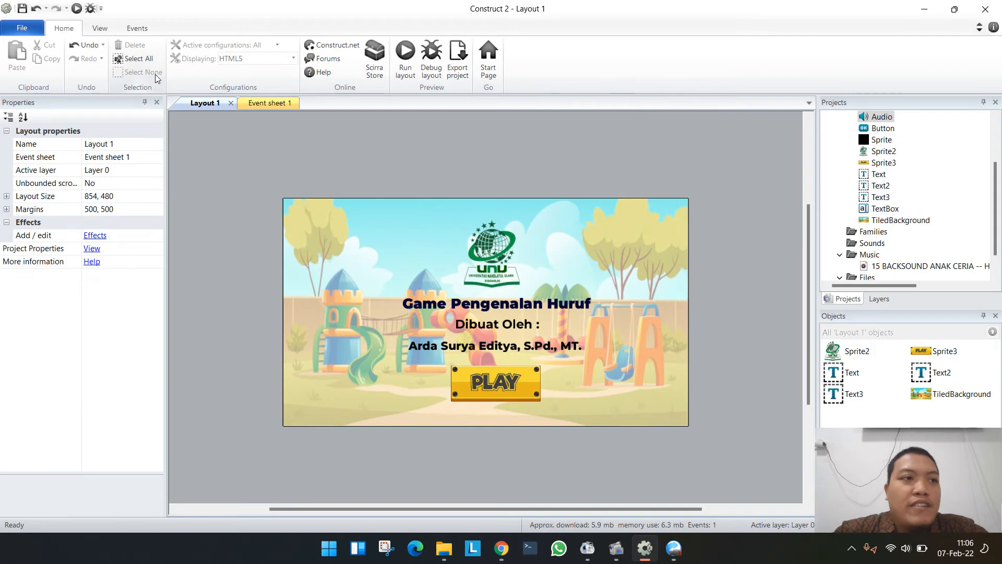
click(22, 28)
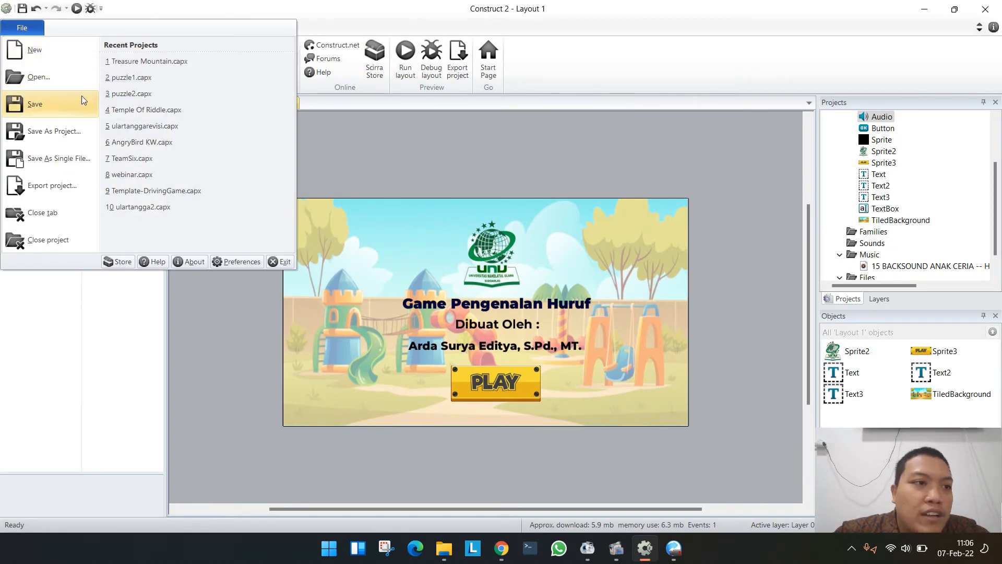
click(590, 160)
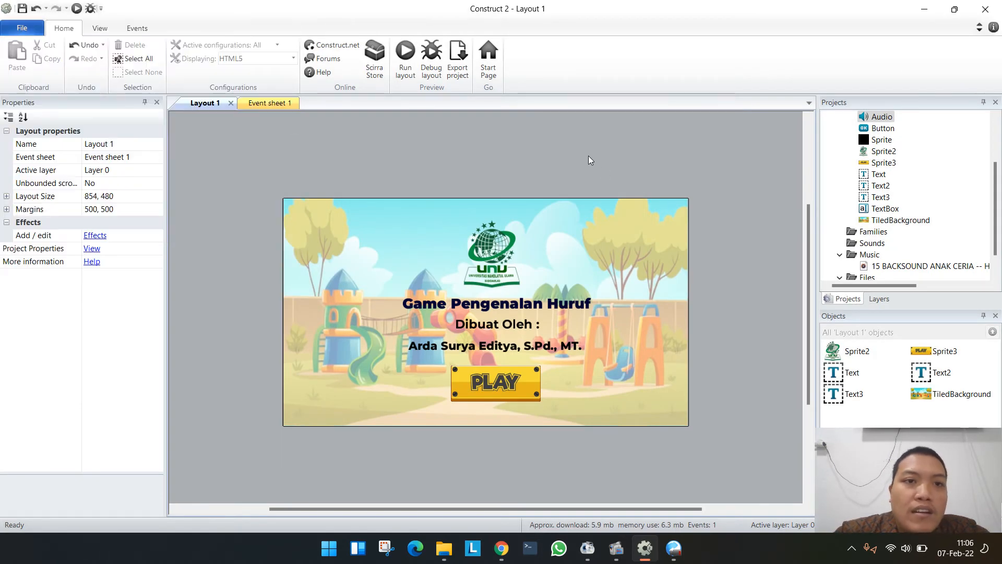
click(99, 29)
click(137, 29)
click(64, 28)
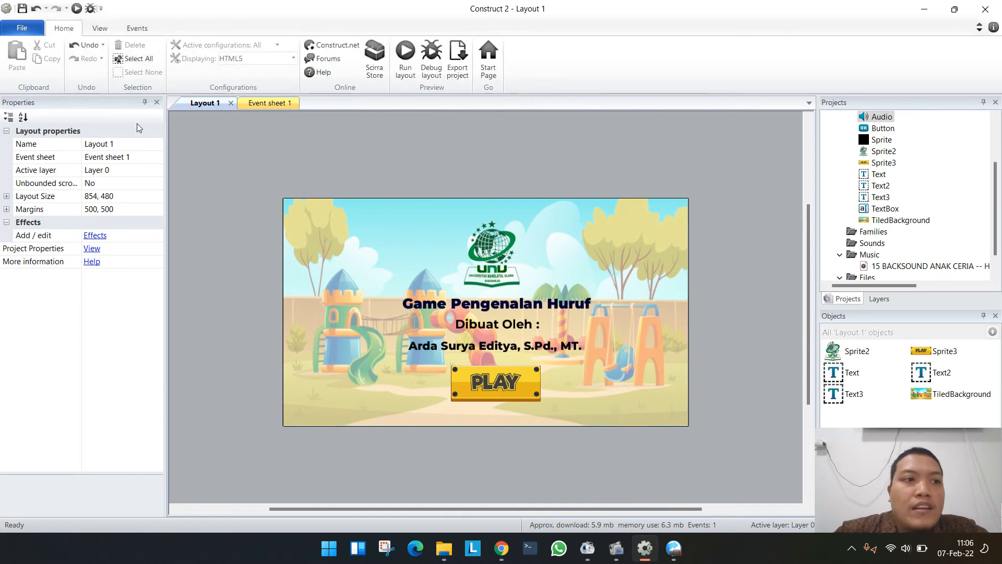
- Add a second layout to the project together with its own event sheet, keeping the default layout name
scroll(869, 162, up, 2)
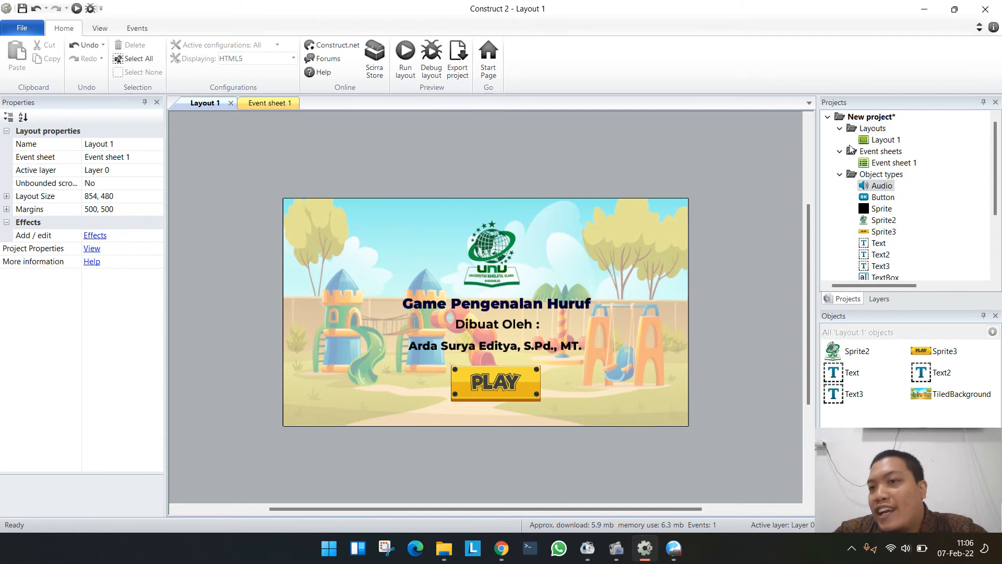
click(881, 130)
right_click(880, 131)
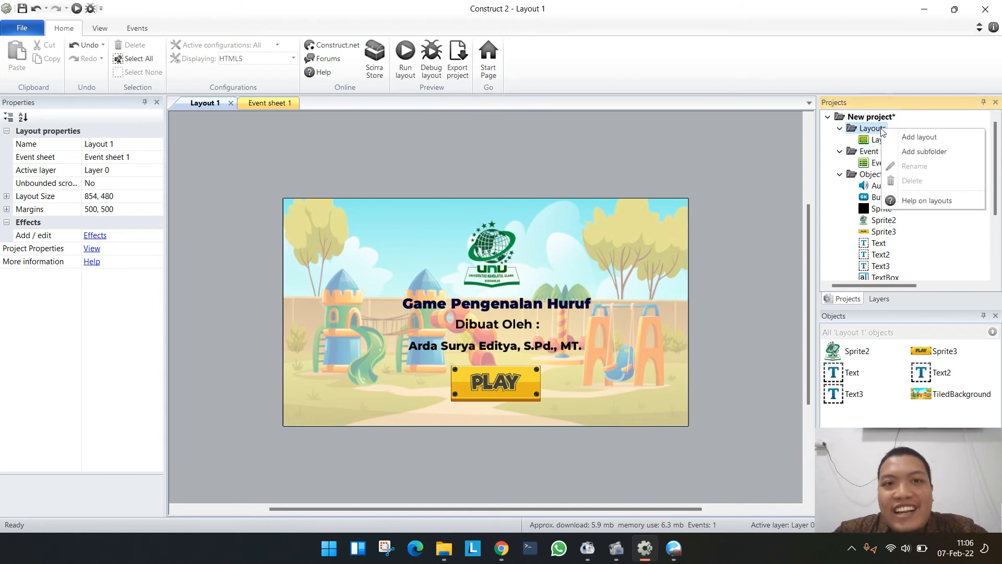
click(912, 142)
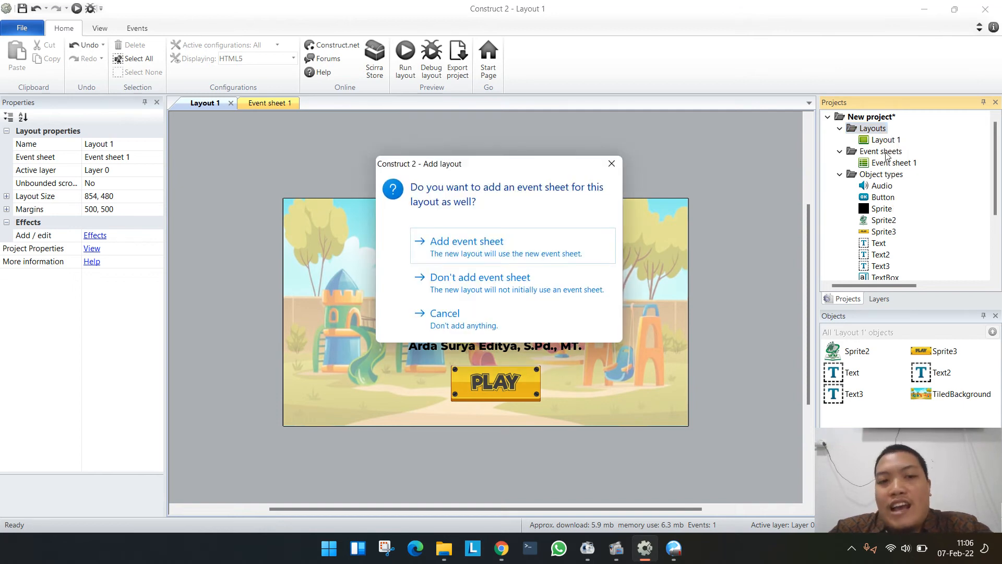
click(516, 248)
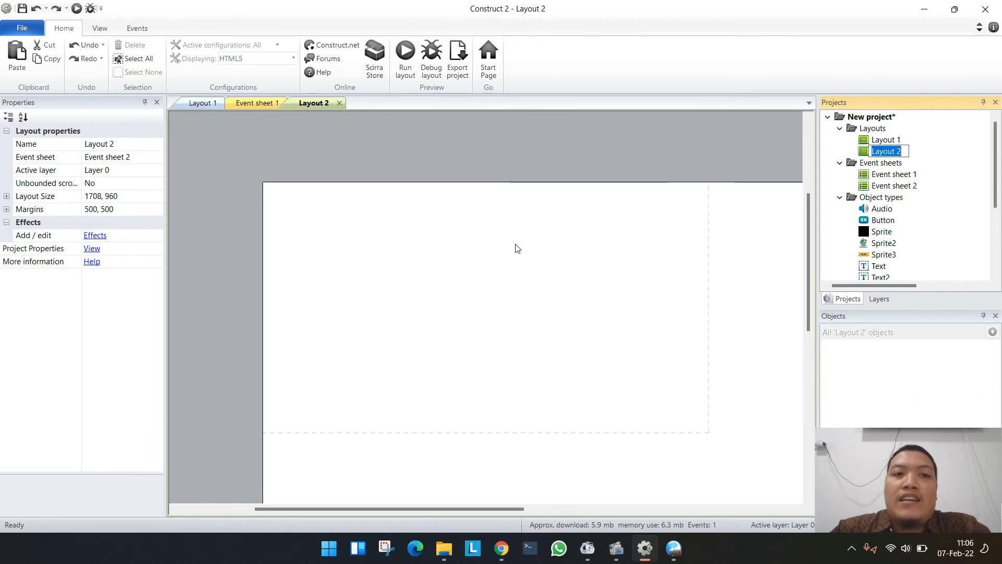
click(934, 145)
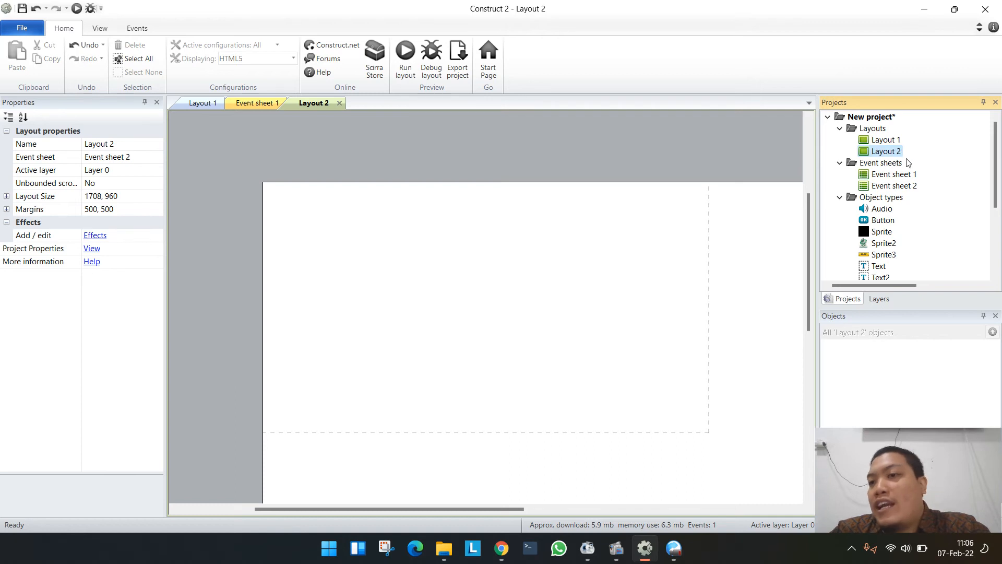
- Open Event sheet 2 to inspect it, and return to Layout 2
double_click(877, 187)
click(311, 105)
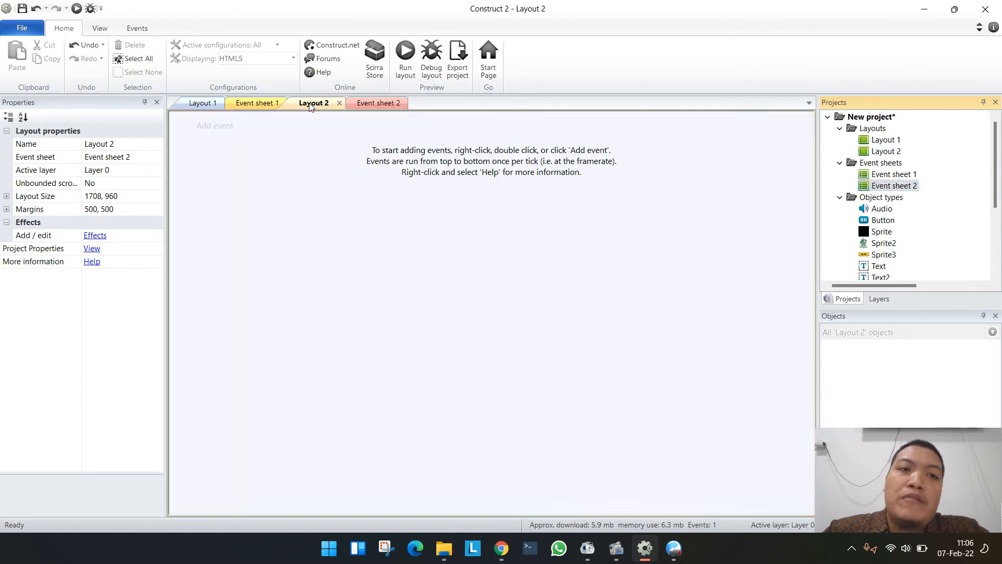
click(376, 102)
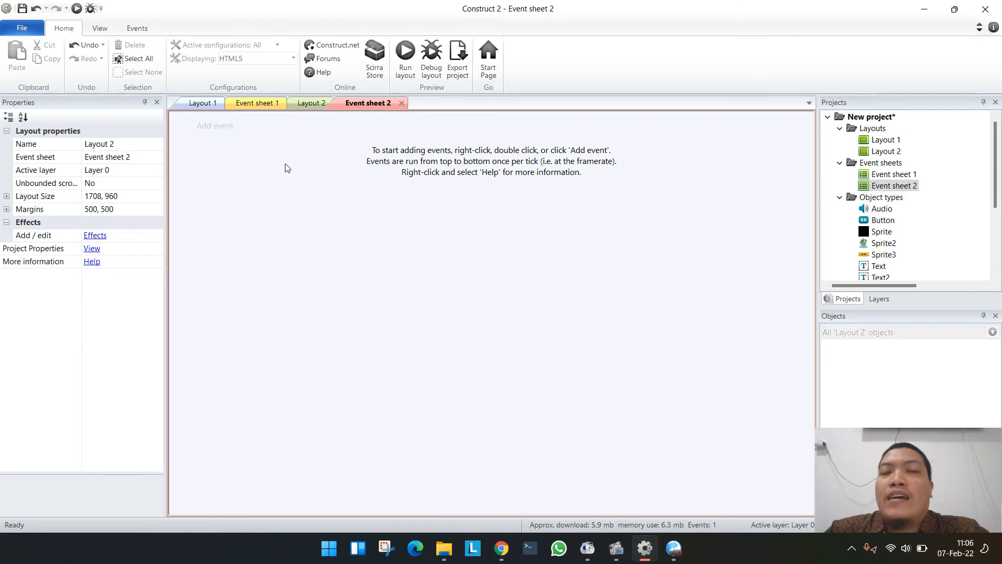
click(308, 103)
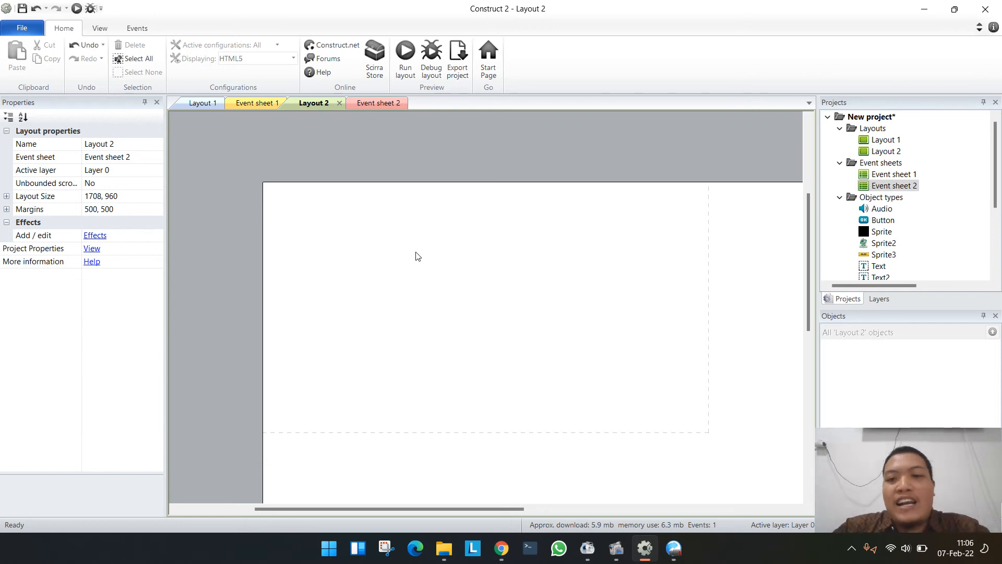
- Check Layout 1's size and set Layout 2's Layout Size to 854, 480 to match it
ctrl+scroll(515, 266, down, 2)
scroll(643, 350, down, 1)
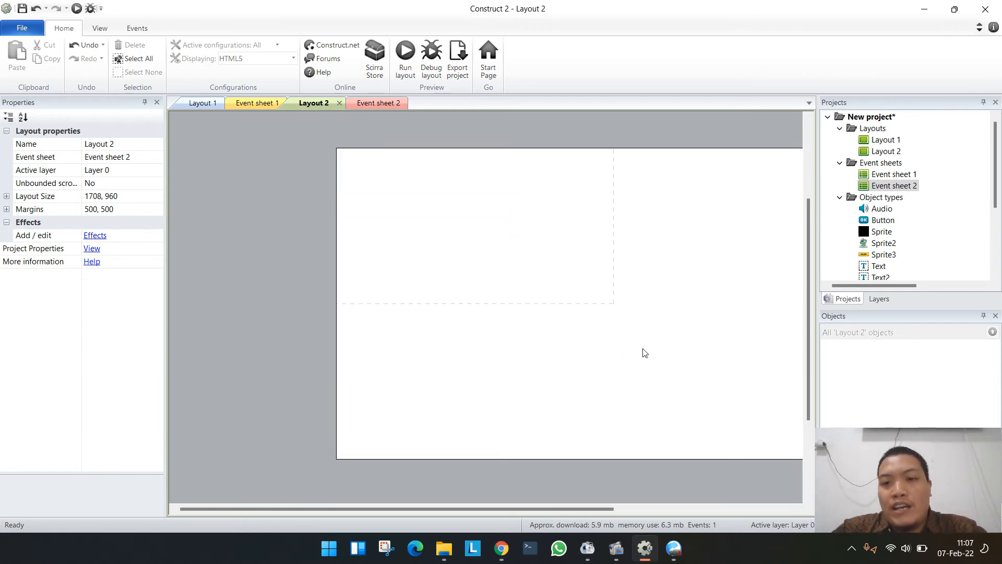
ctrl+scroll(644, 349, down, 3)
ctrl+scroll(644, 350, up, 3)
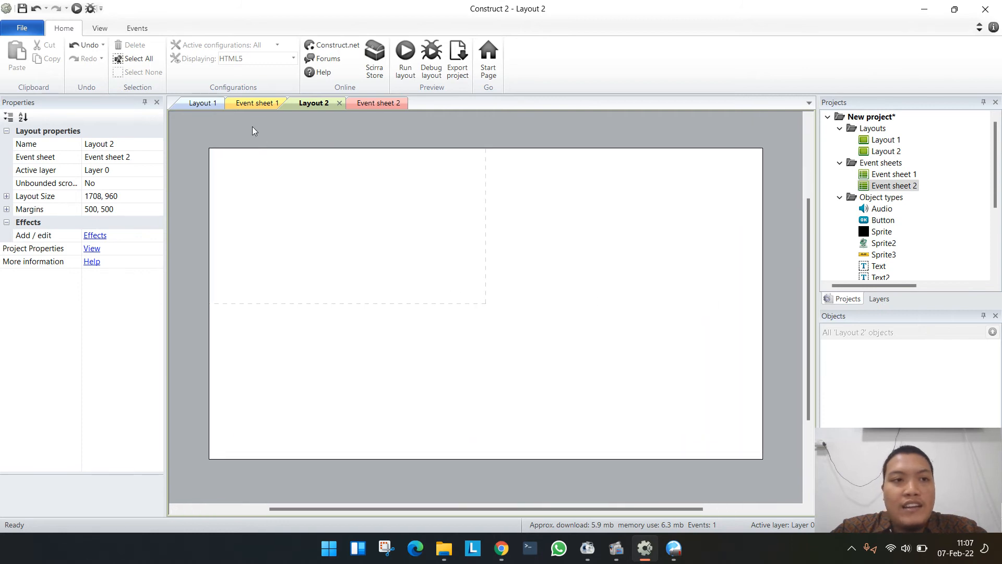
click(201, 103)
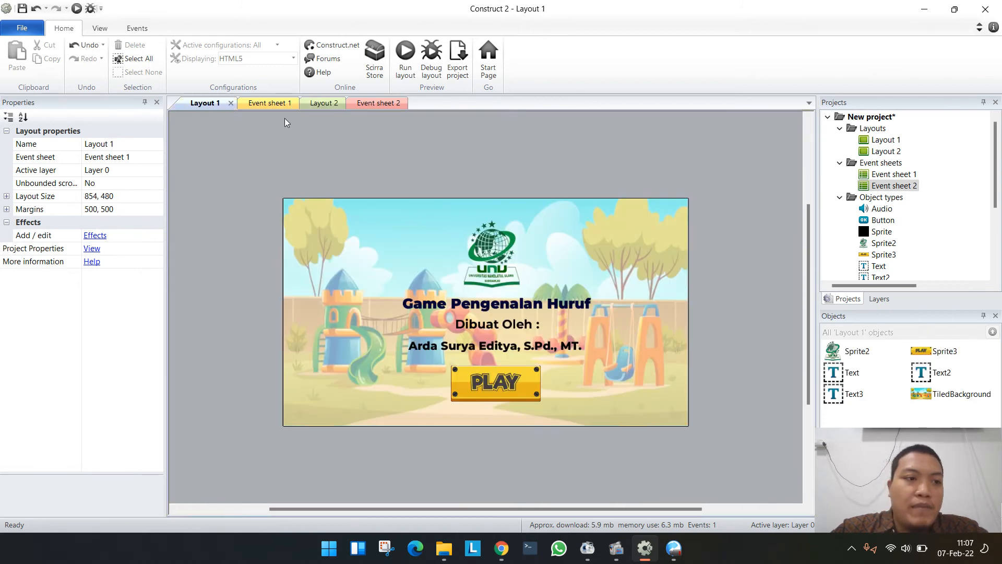
click(322, 103)
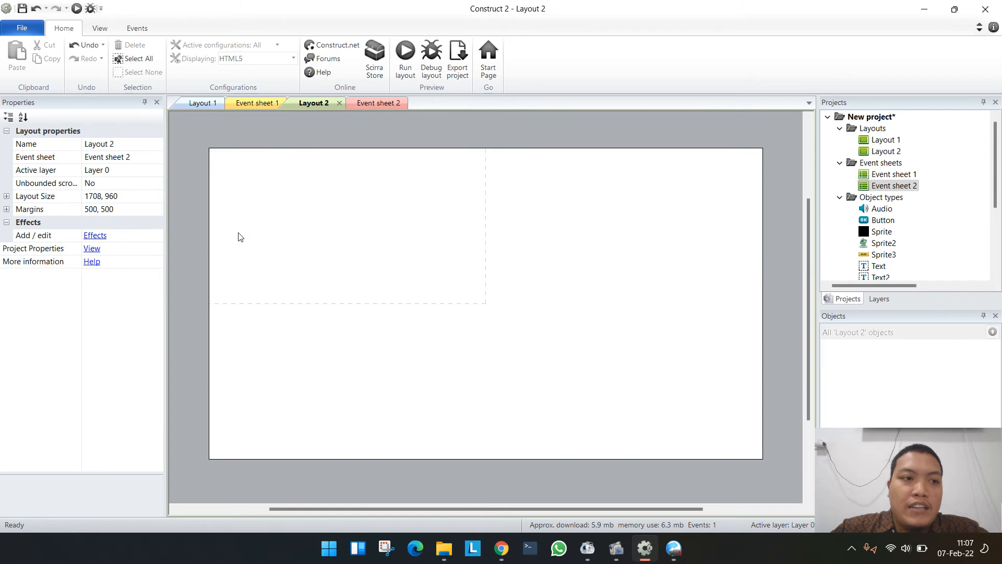
click(130, 197)
text(85)
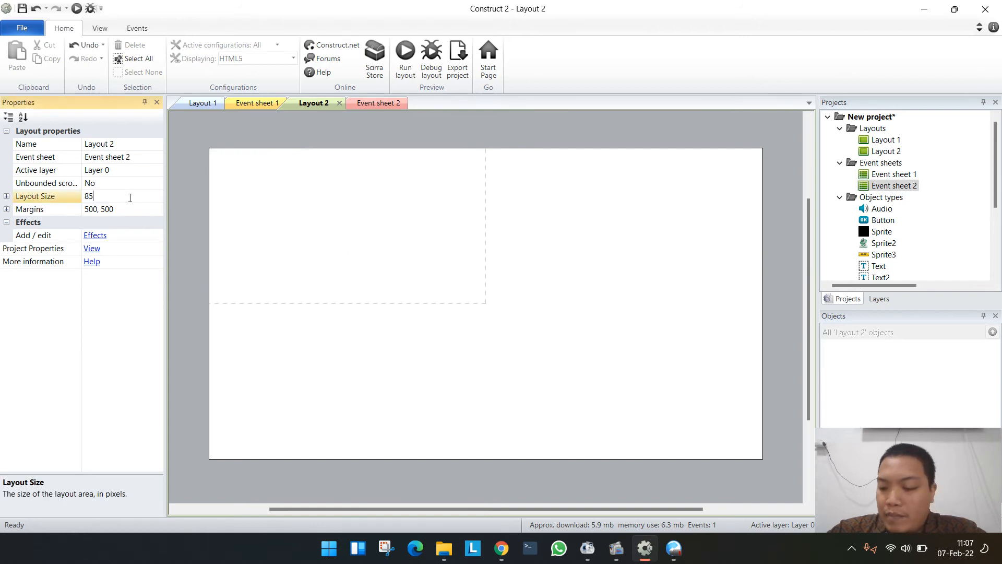
text(4,480)
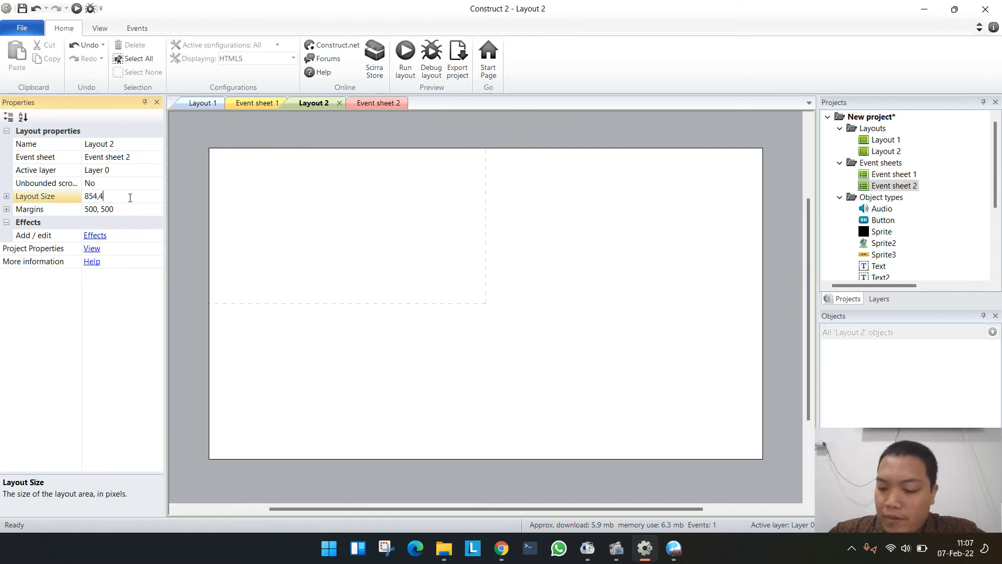
click(192, 201)
ctrl+scroll(609, 329, up, 5)
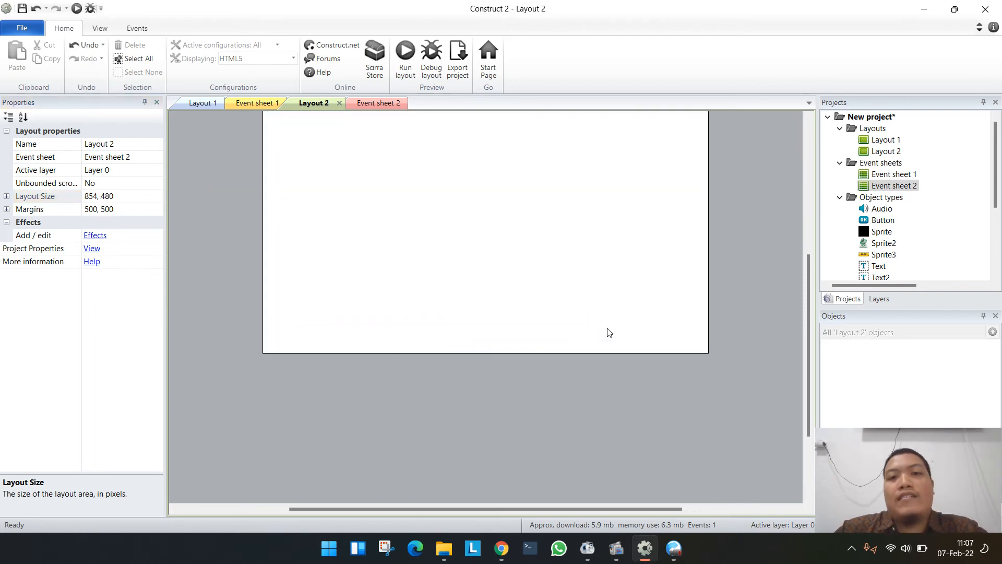
scroll(609, 333, up, 3)
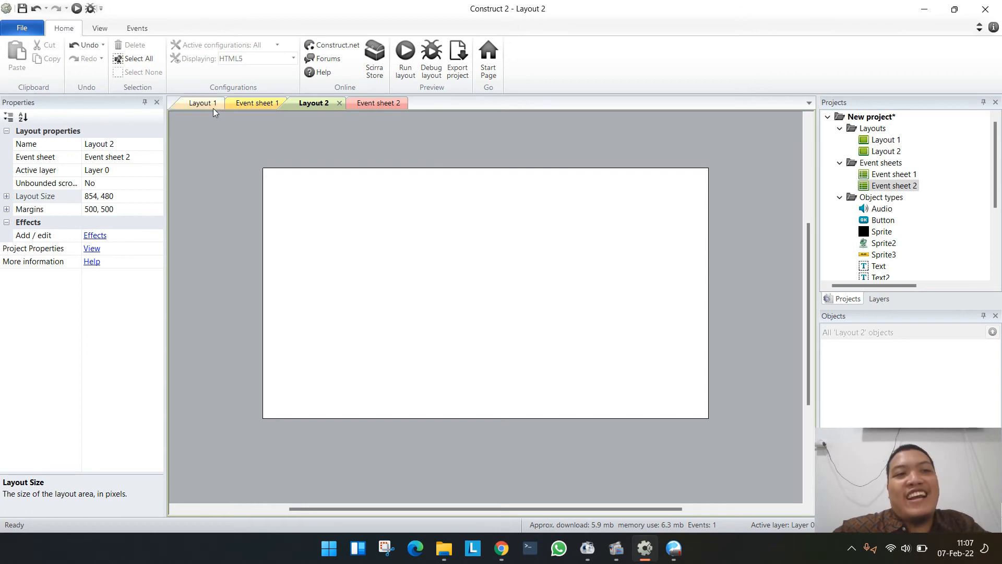
- Insert the Mouse input object into the project from Layout 1
click(200, 103)
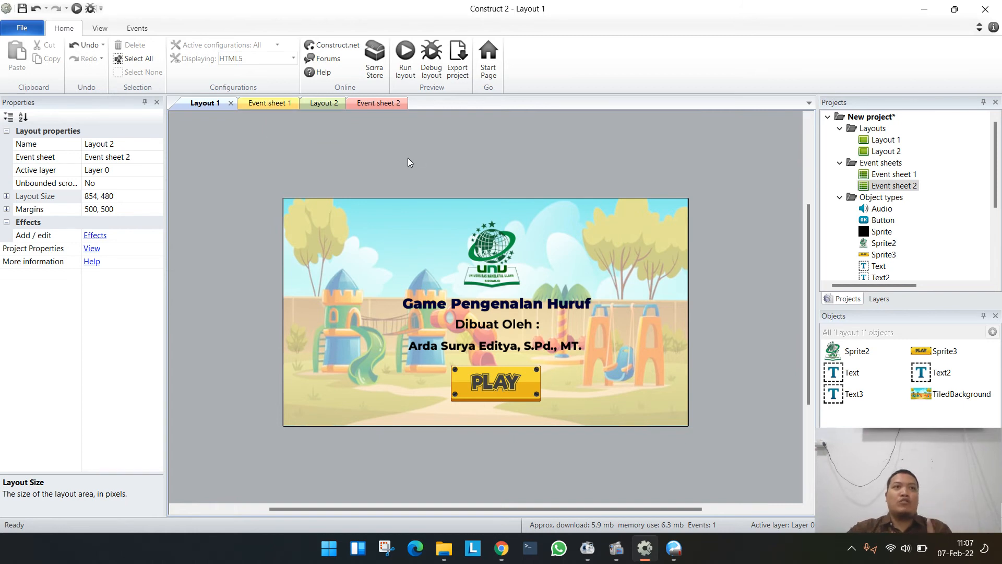
right_click(439, 168)
click(473, 174)
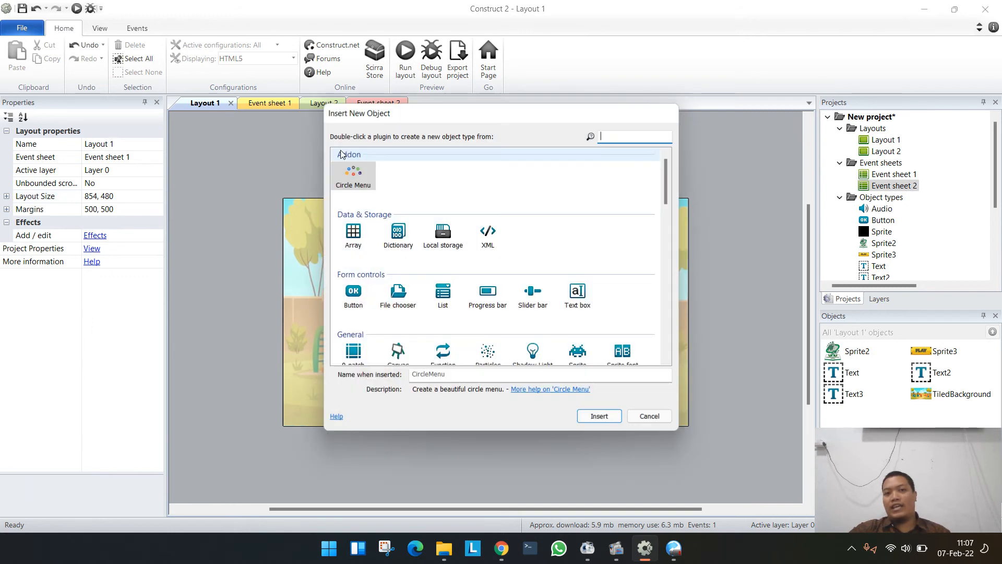
scroll(443, 256, down, 10)
scroll(423, 265, up, 4)
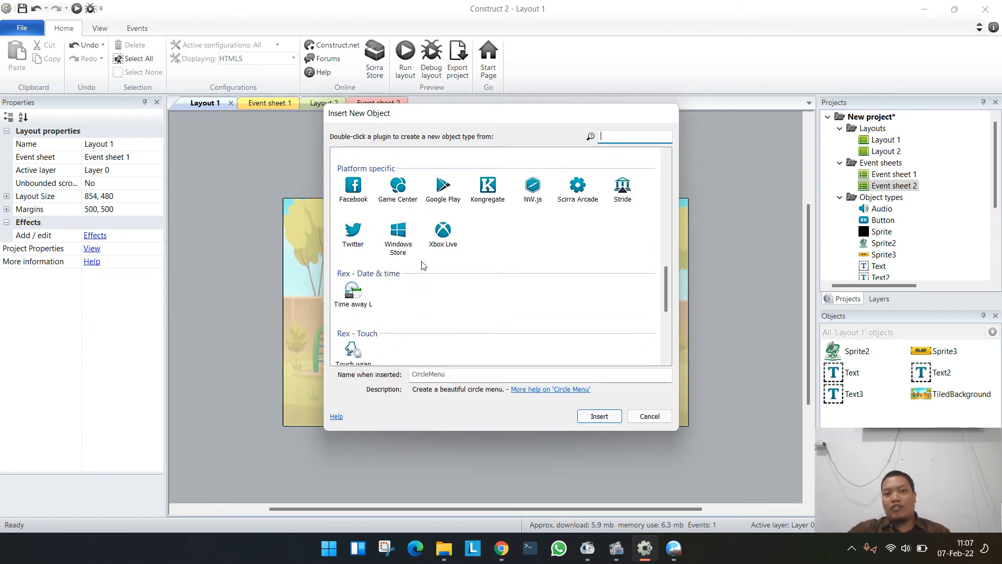
scroll(433, 262, up, 5)
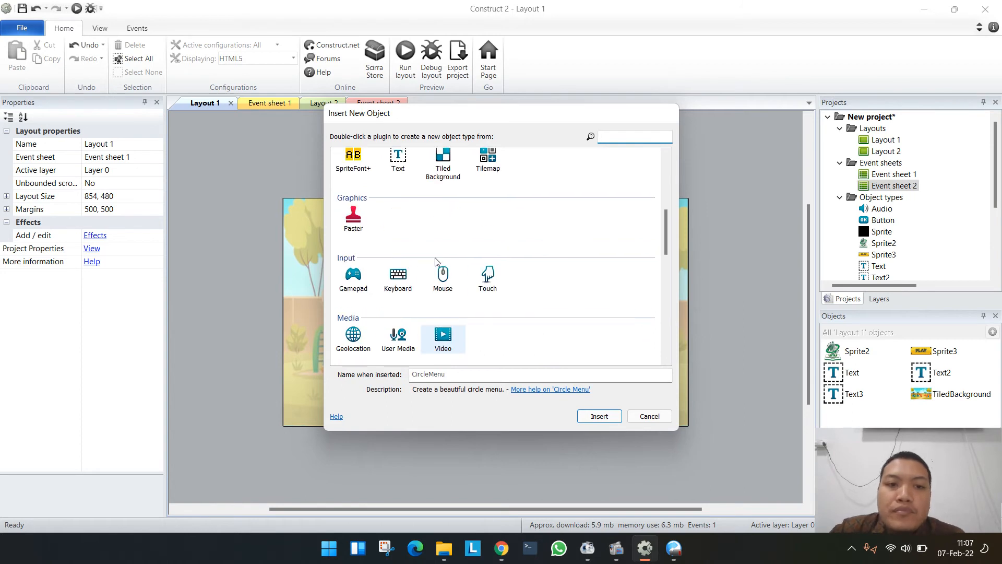
double_click(440, 283)
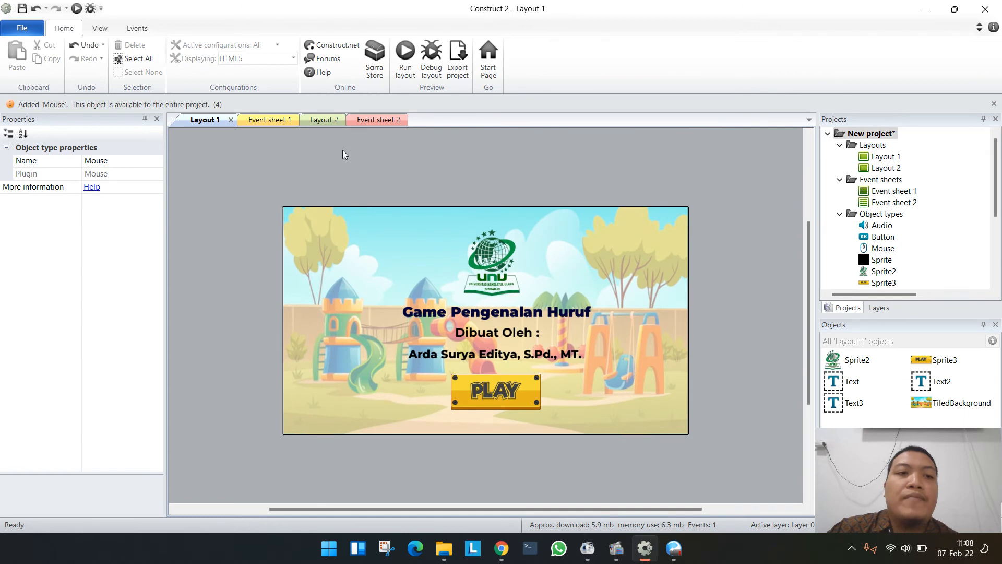
double_click(314, 185)
scroll(504, 276, down, 15)
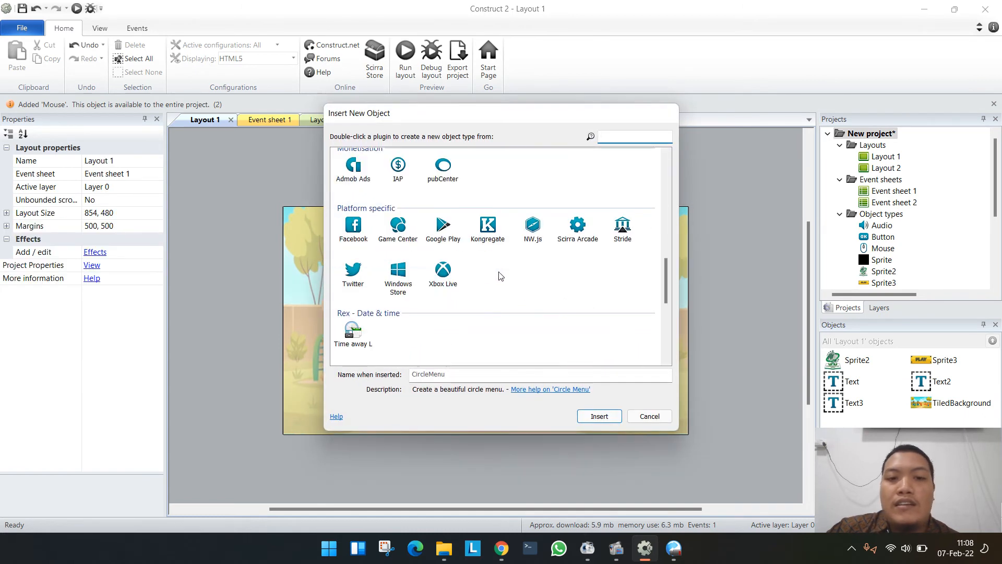
scroll(468, 290, up, 10)
scroll(469, 285, down, 3)
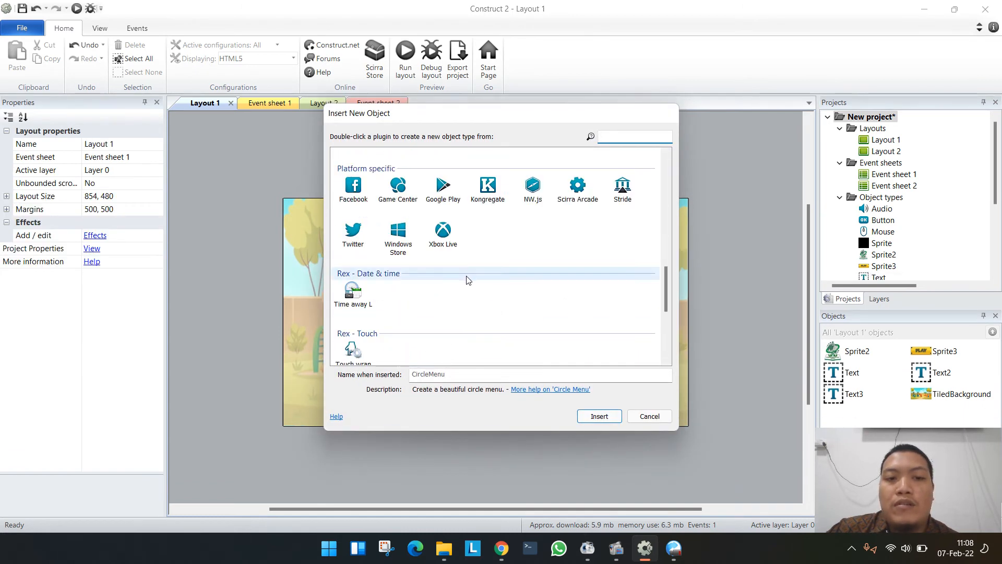
scroll(469, 279, up, 3)
scroll(468, 279, up, 5)
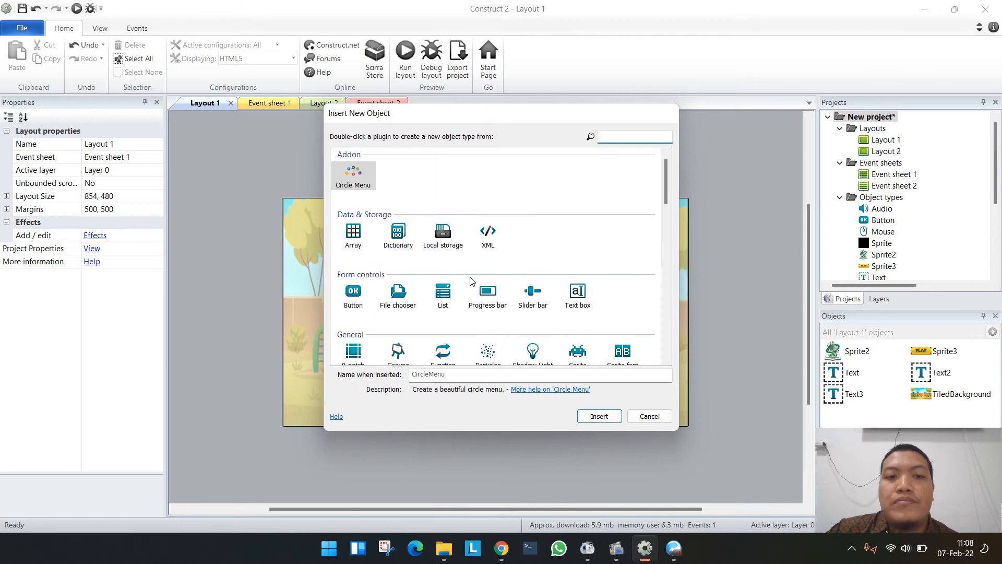
scroll(469, 280, down, 5)
scroll(472, 283, down, 5)
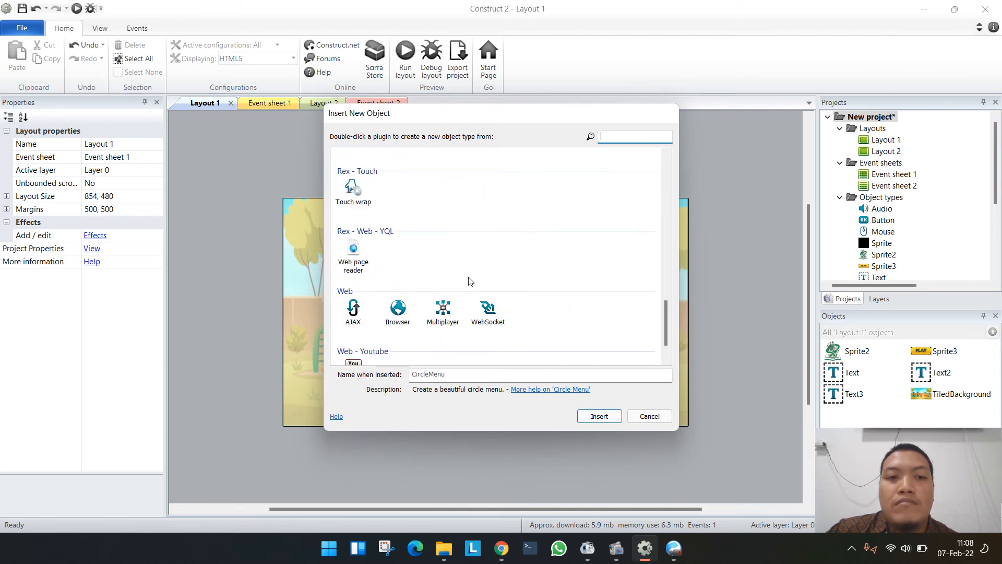
scroll(471, 281, down, 1)
scroll(471, 281, up, 6)
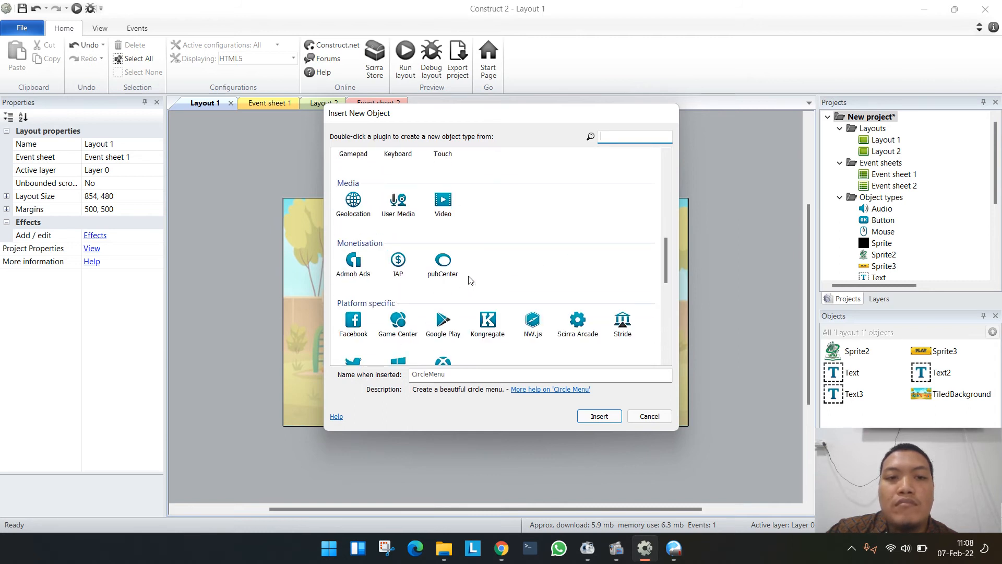
scroll(470, 279, up, 5)
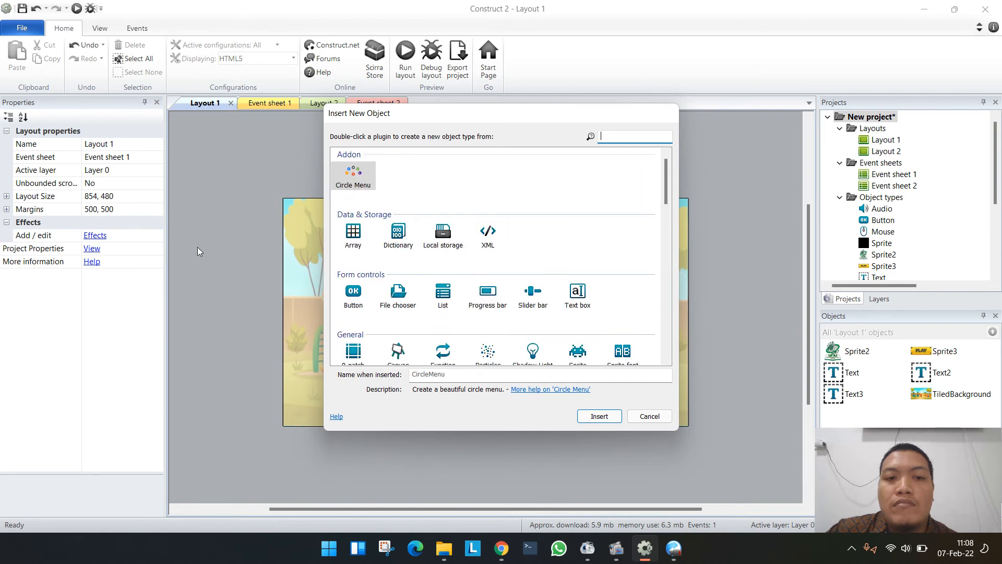
click(648, 416)
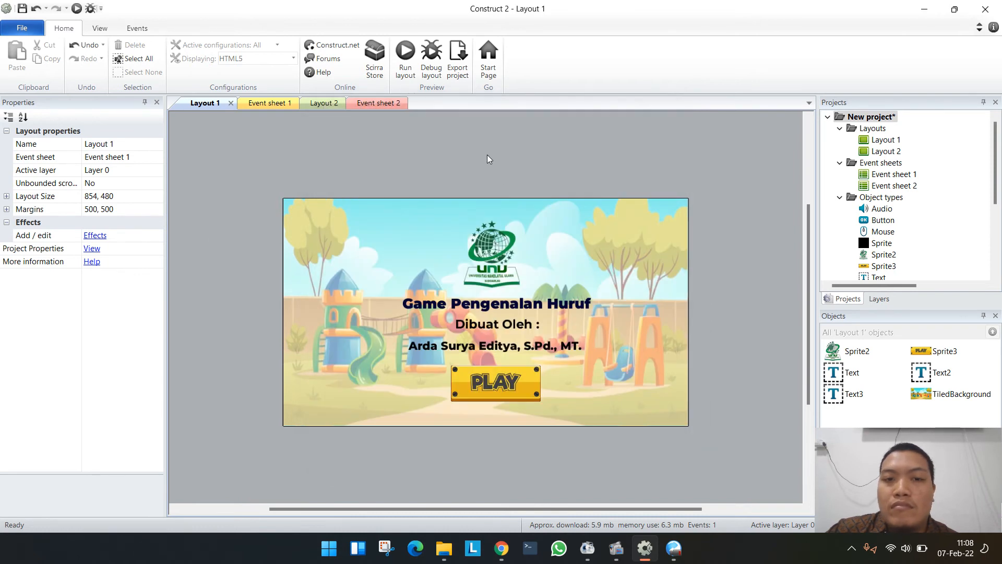
- Insert the Touch input object into the project from Layout 1
double_click(489, 159)
scroll(512, 320, down, 4)
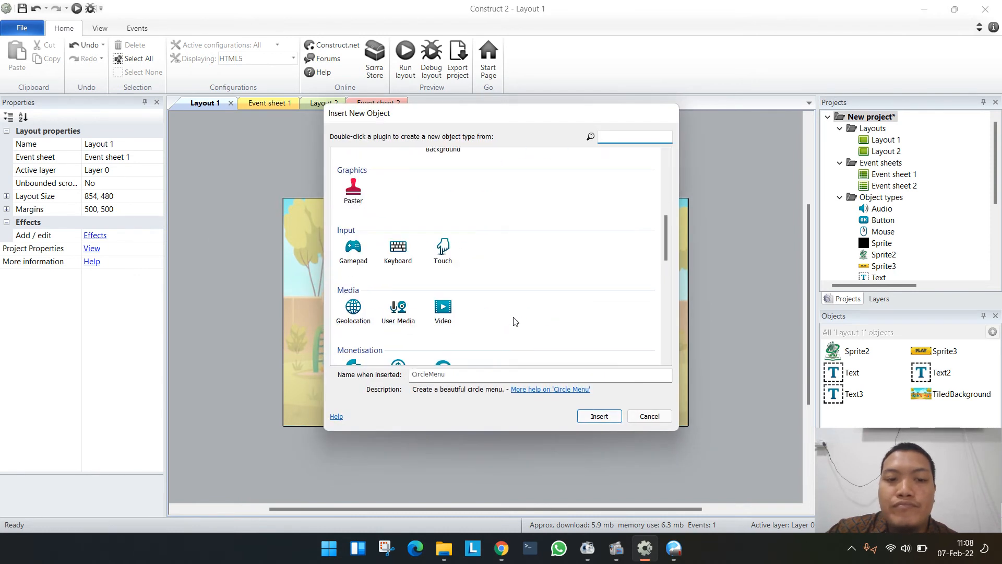
double_click(442, 250)
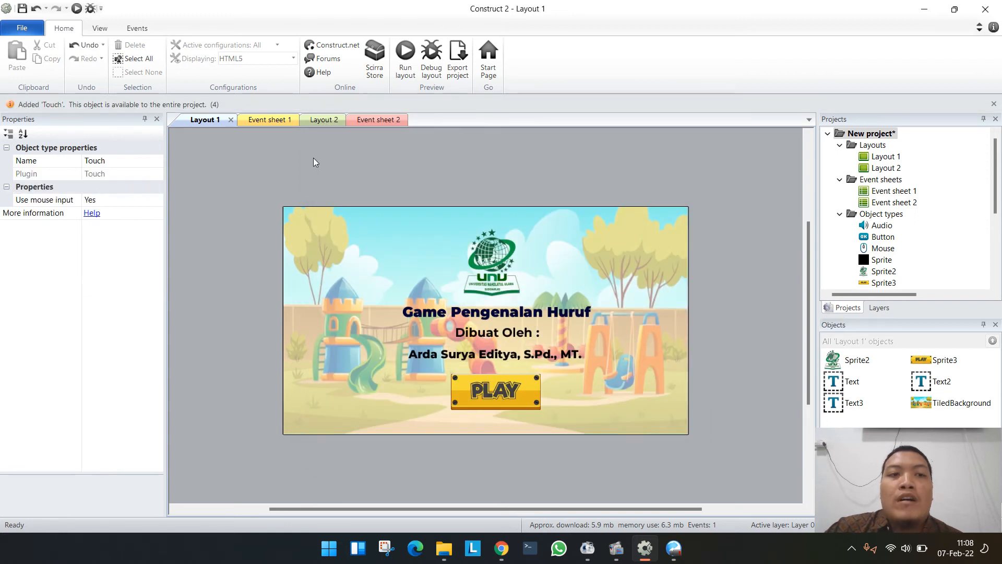
- Add an event to Event sheet 1 with the Mouse condition On object clicked, using Left button, Clicked, and the PLAY sprite Sprite3
click(266, 120)
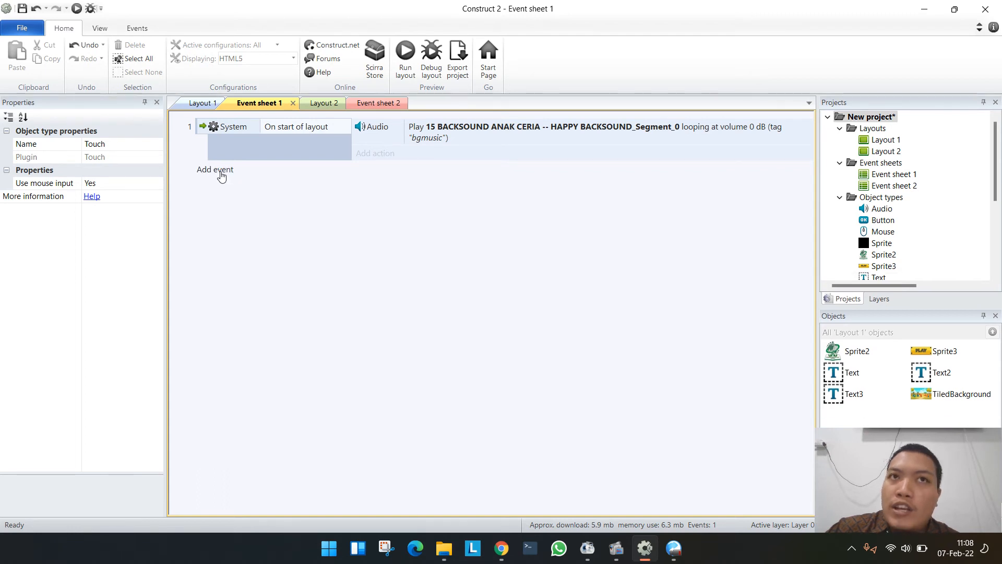
click(221, 176)
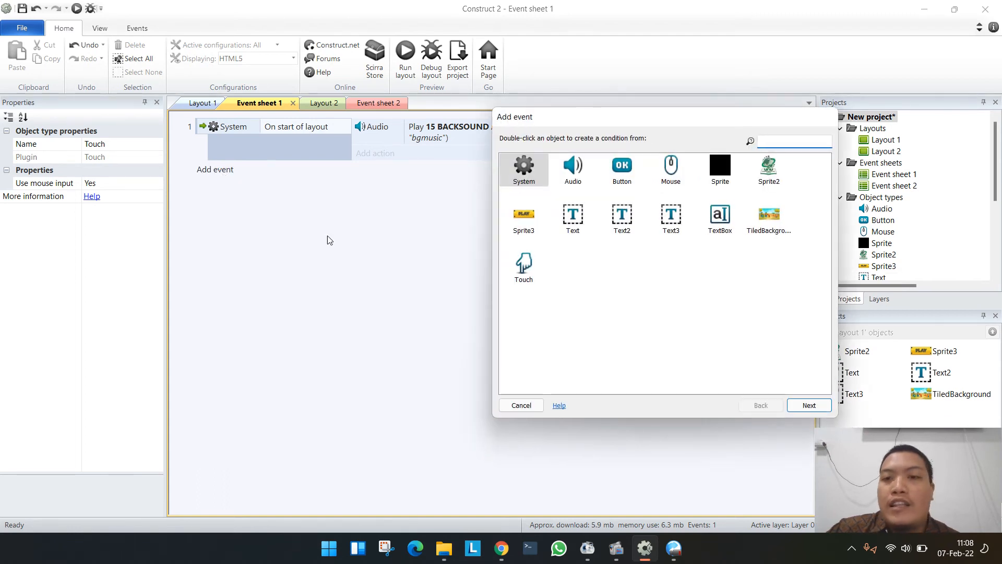
double_click(661, 179)
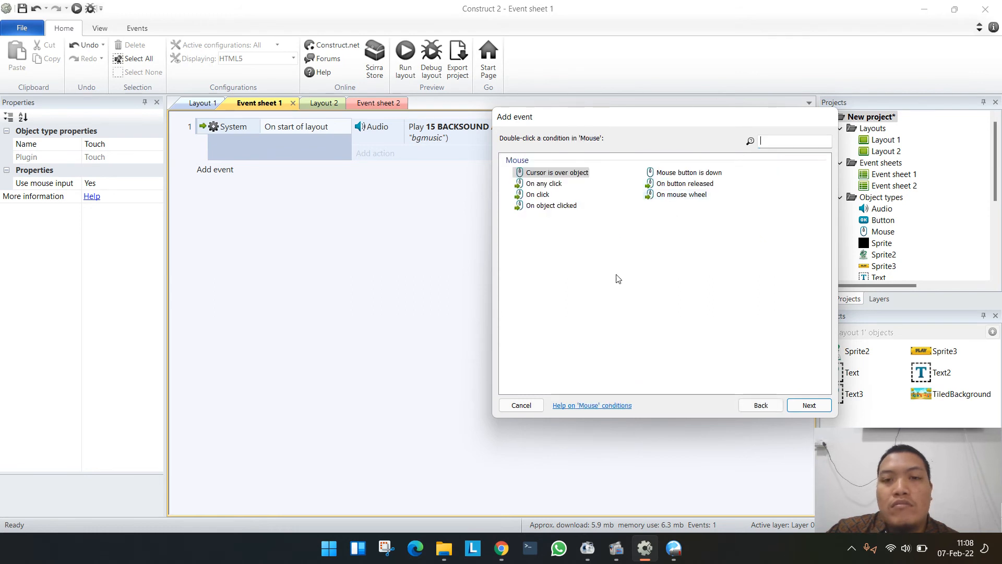
double_click(550, 206)
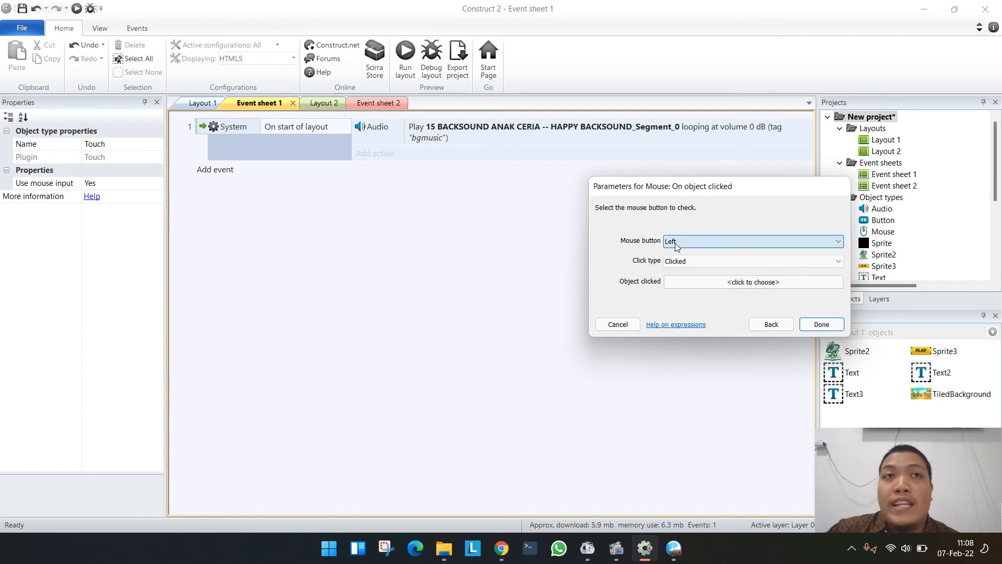
click(676, 246)
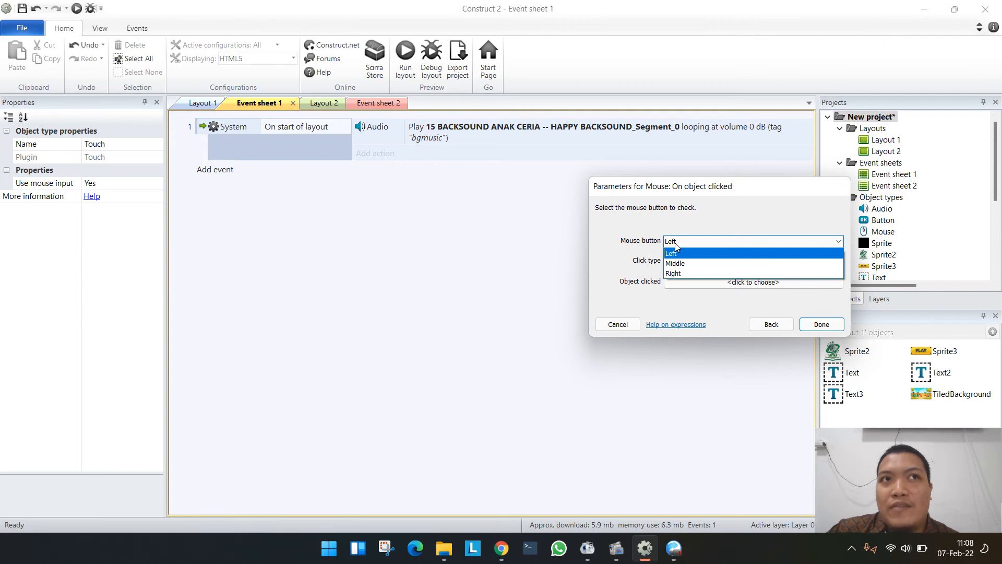
click(677, 246)
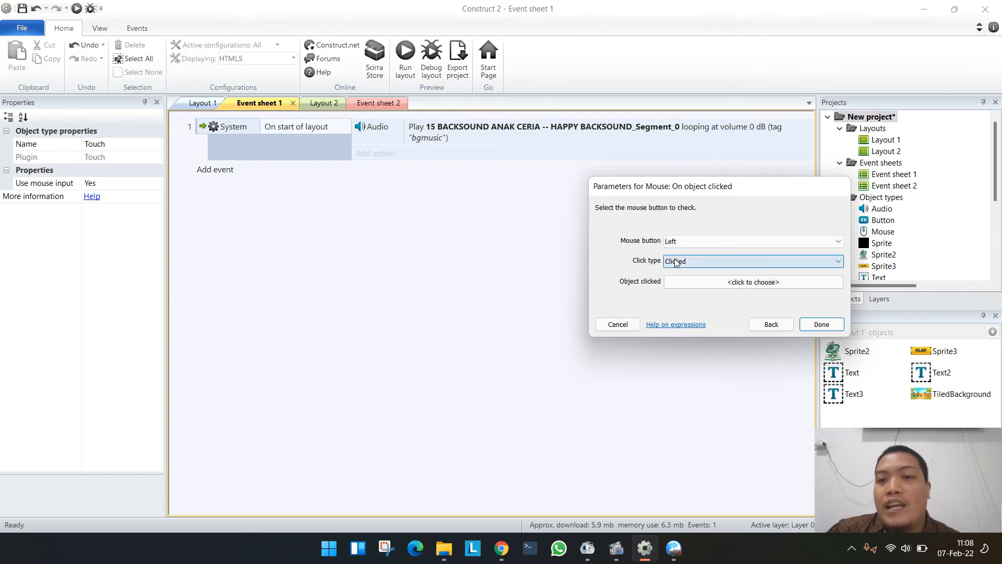
click(676, 261)
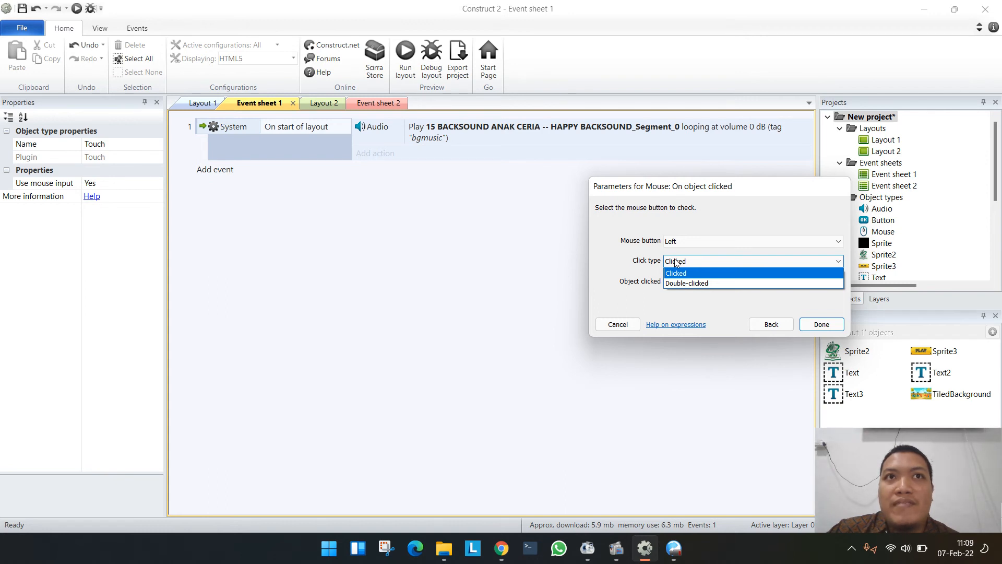
click(675, 273)
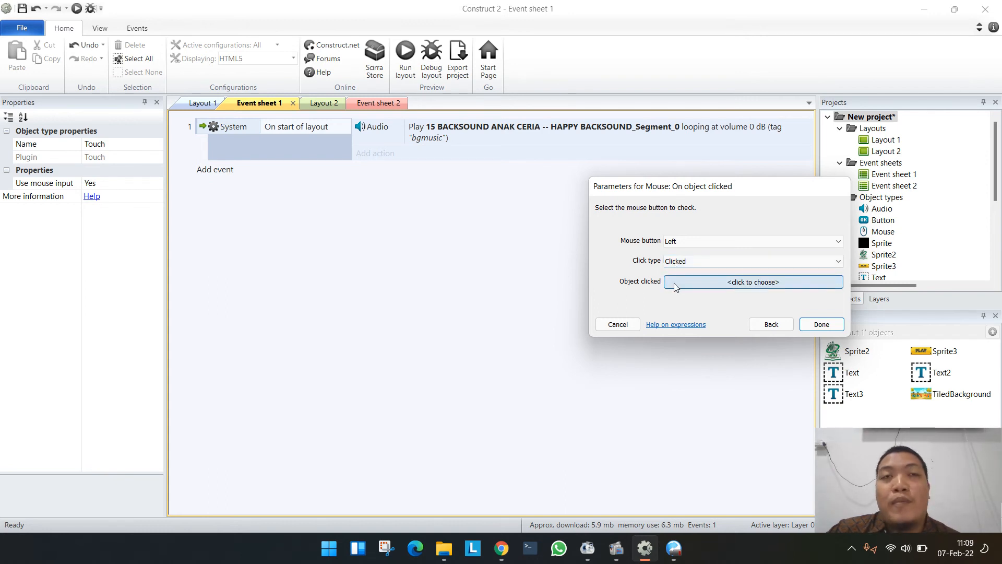
click(675, 284)
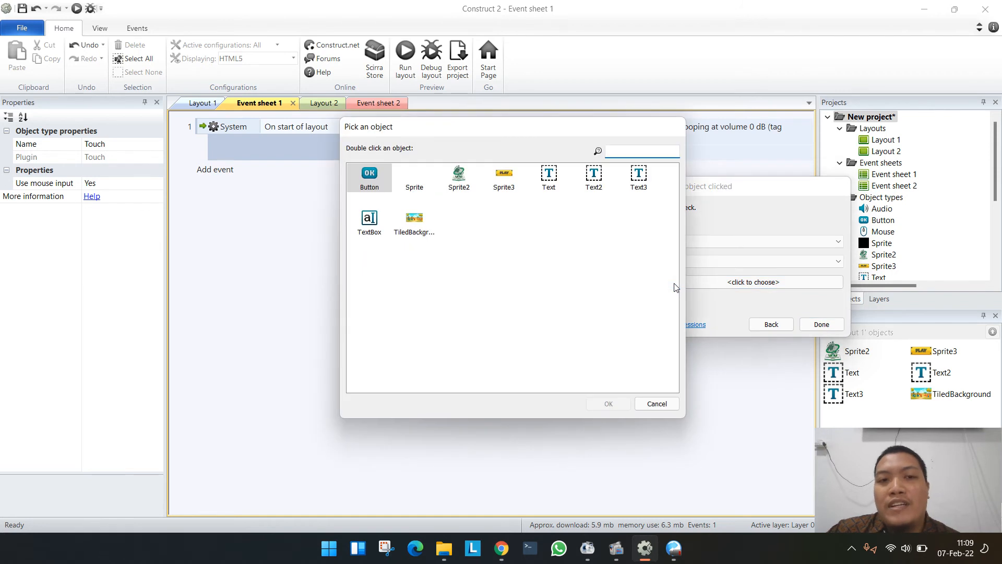
click(508, 189)
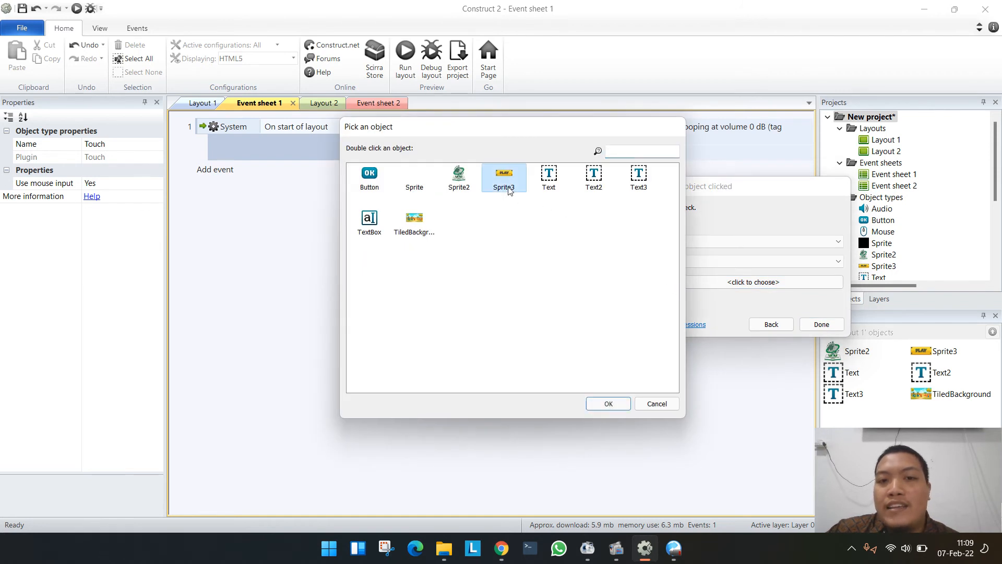
click(595, 402)
click(820, 330)
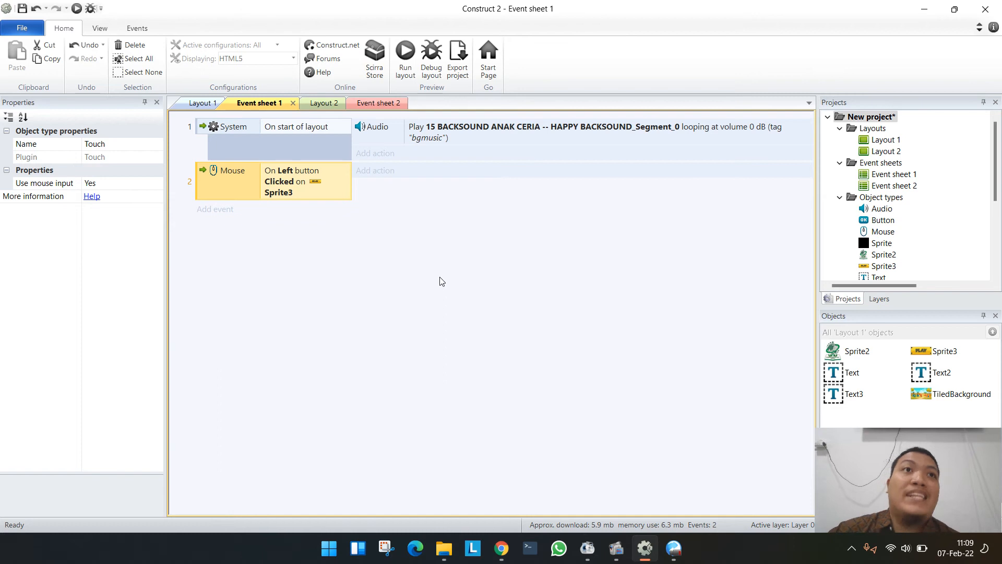
- Add a System Go to layout action targeting Layout 2 to the Sprite3 click event
click(375, 170)
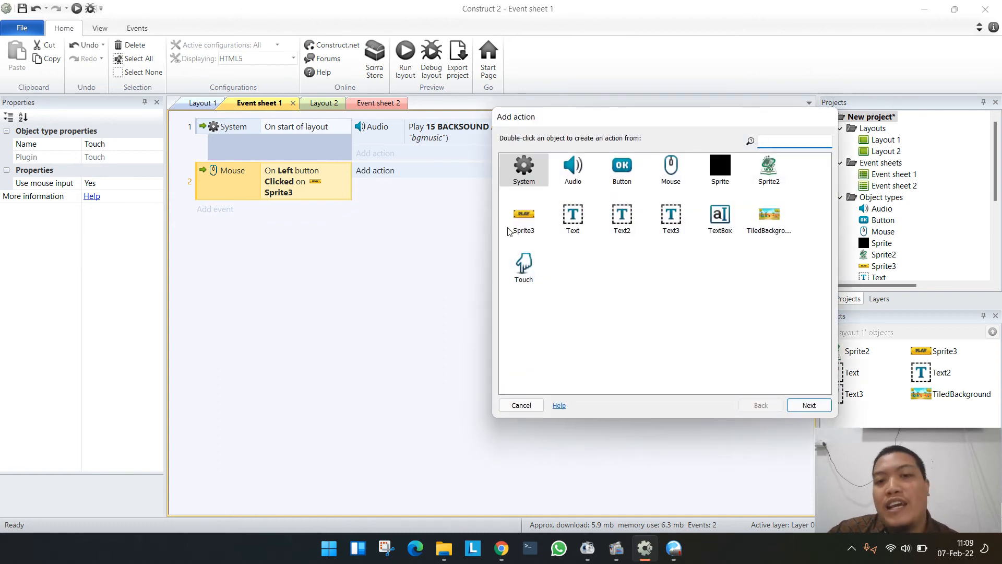
double_click(524, 169)
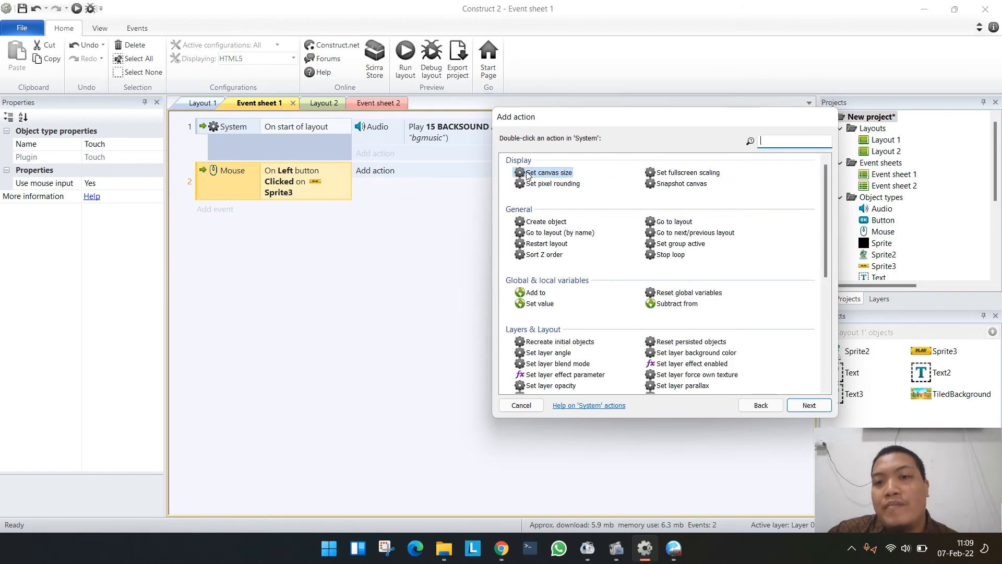
double_click(676, 222)
click(689, 242)
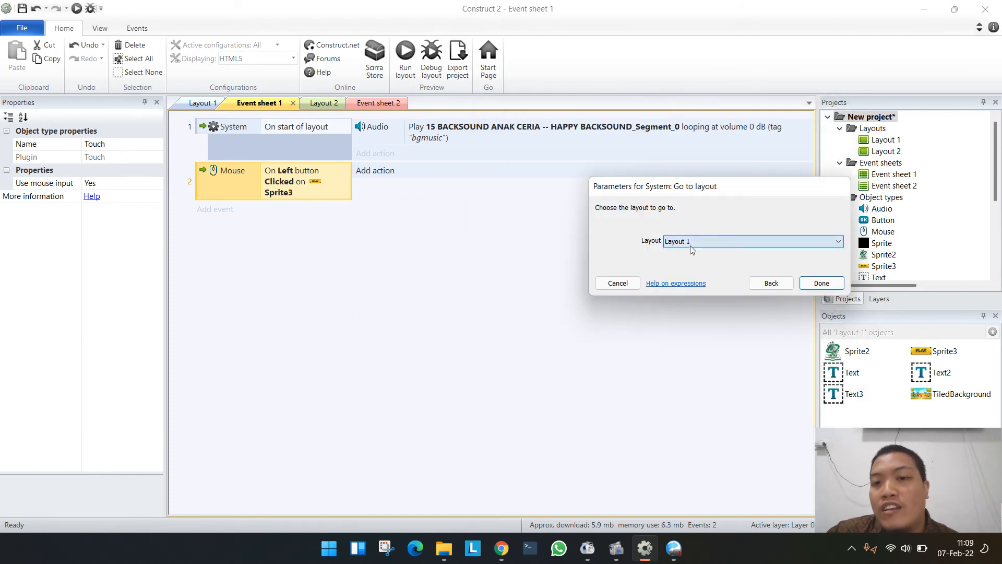
click(687, 263)
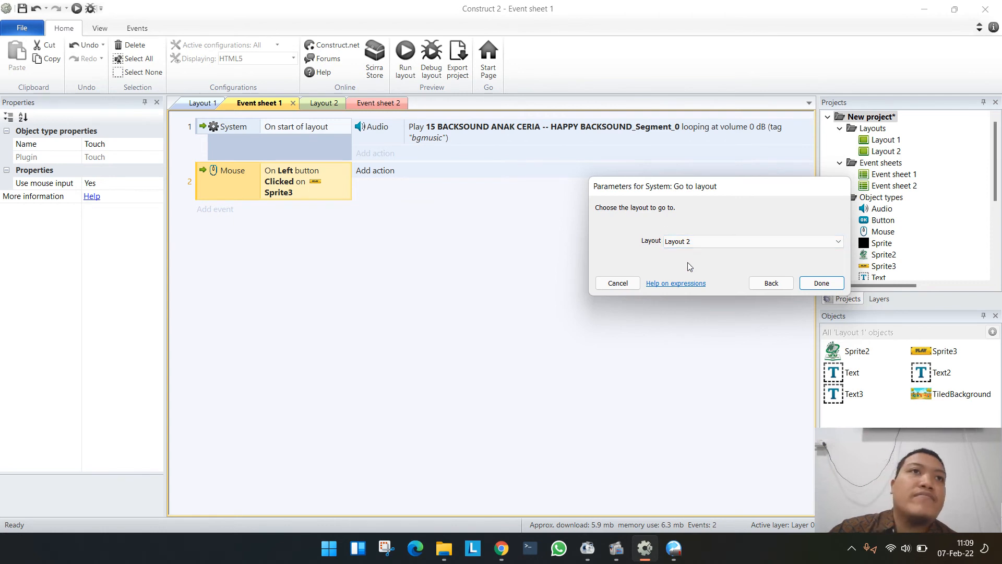
click(821, 282)
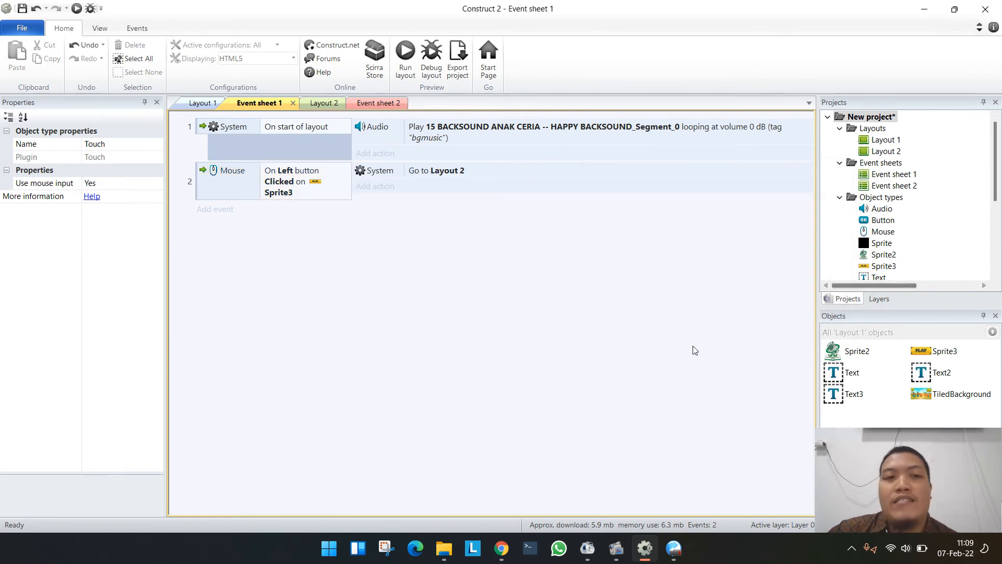
- Run the layout in the browser, test the PLAY button with the music audible, and return to Construct 2
click(406, 68)
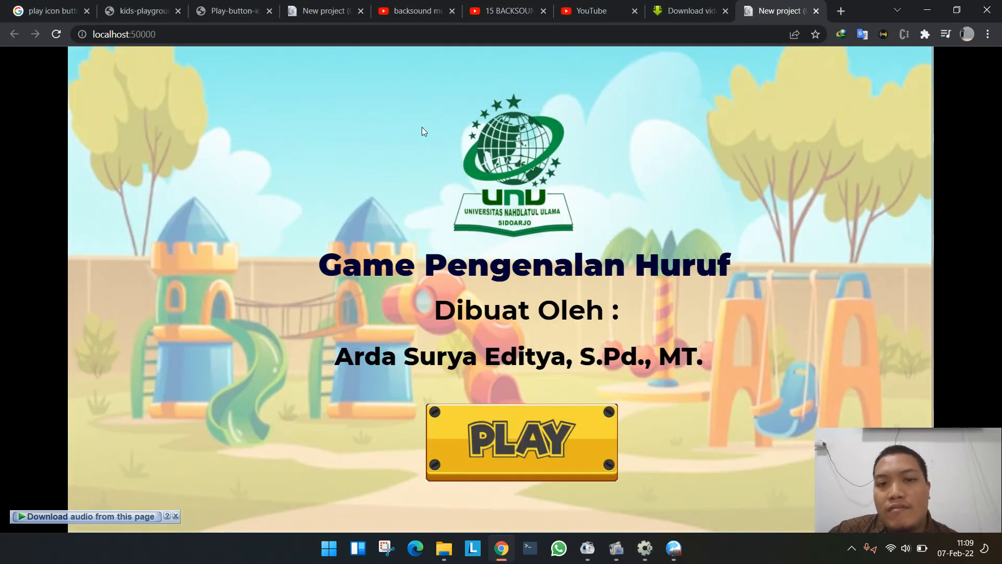
key(XF86AudioRaiseVolume)
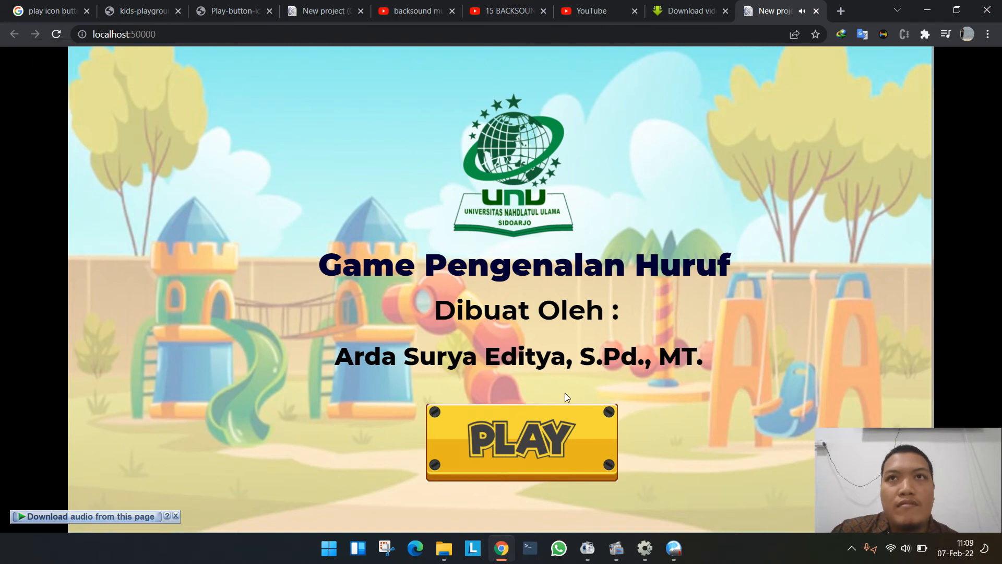
click(536, 454)
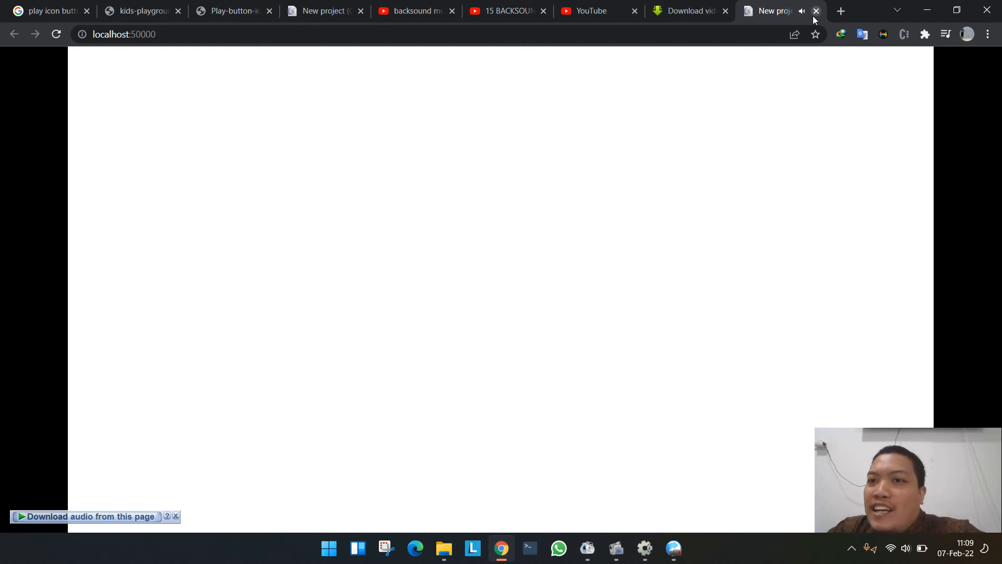
key(alt+Tab)
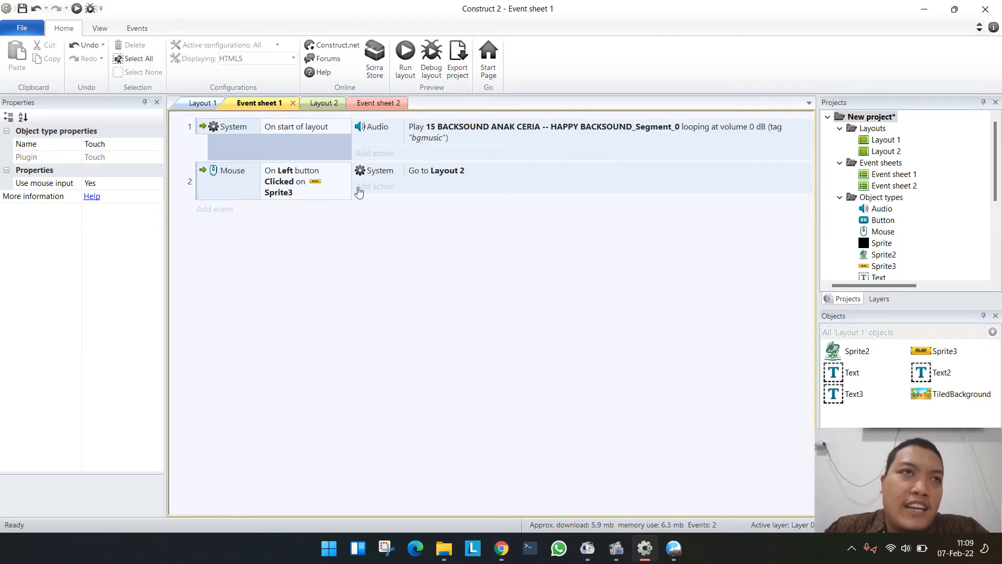
- Add an Audio Stop all action to the Sprite3 click event, after the Go to Layout 2 action
click(383, 187)
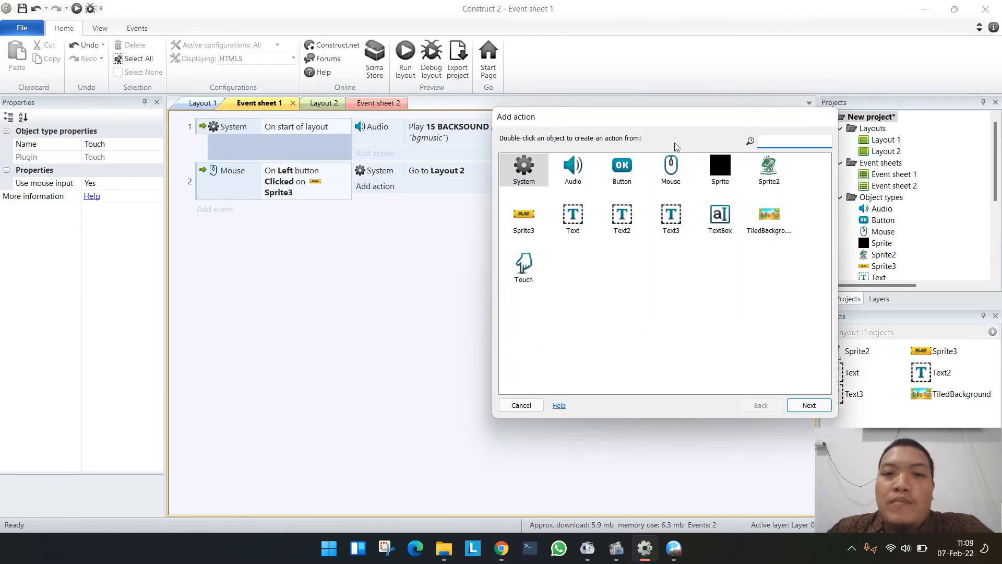
double_click(584, 183)
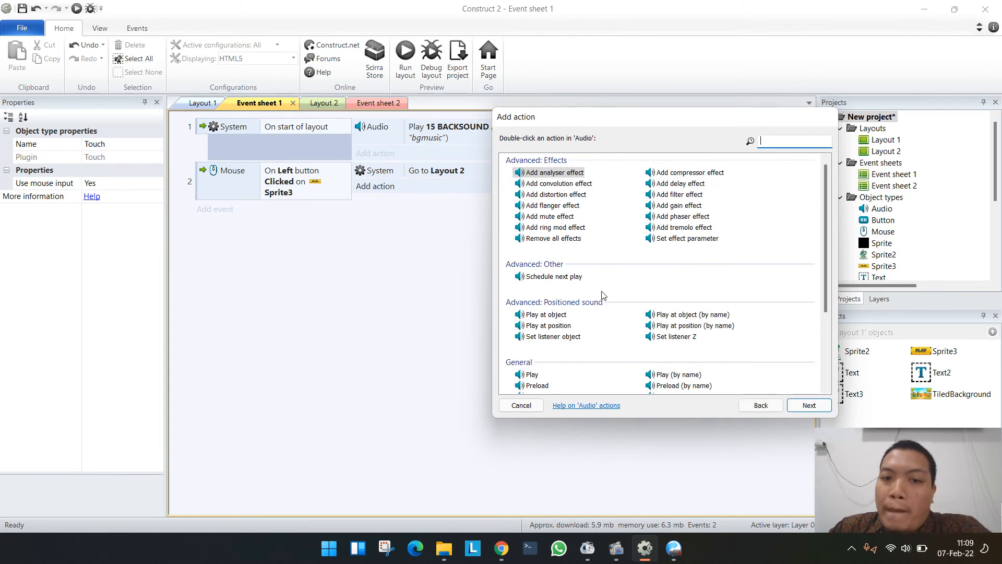
scroll(600, 292, down, 3)
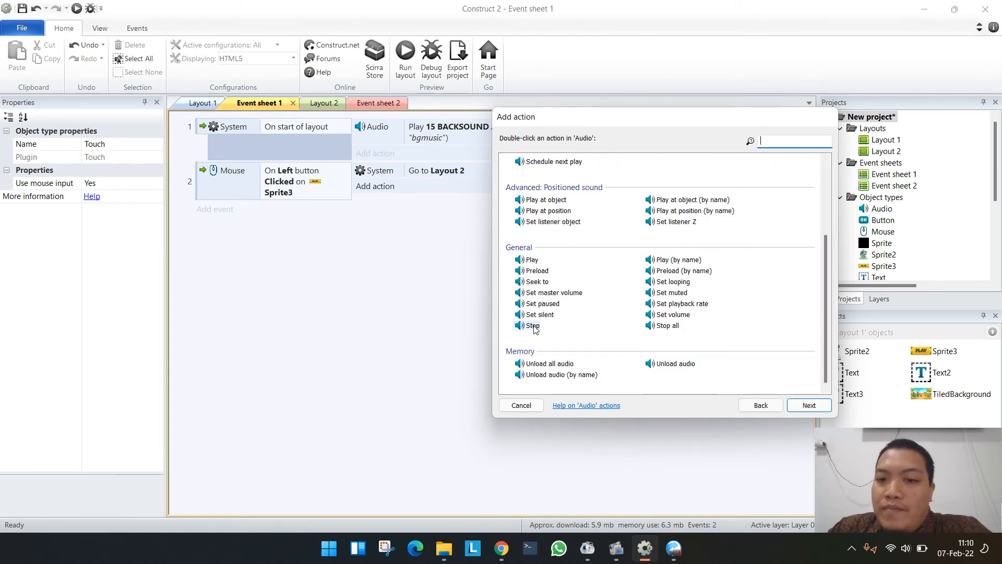
double_click(664, 326)
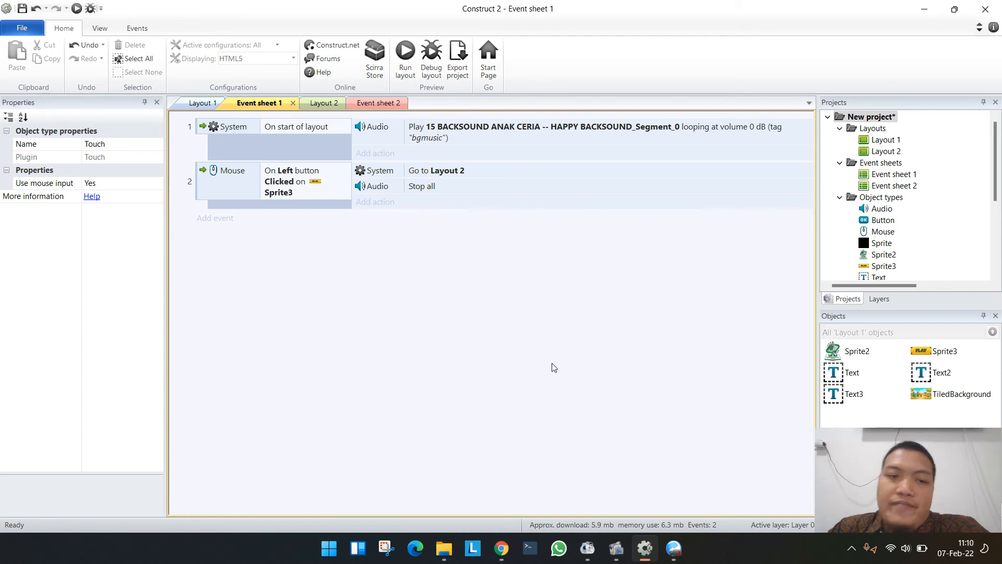
- Run the layout again and use PLAY to check both the layout change and the music stop
click(412, 61)
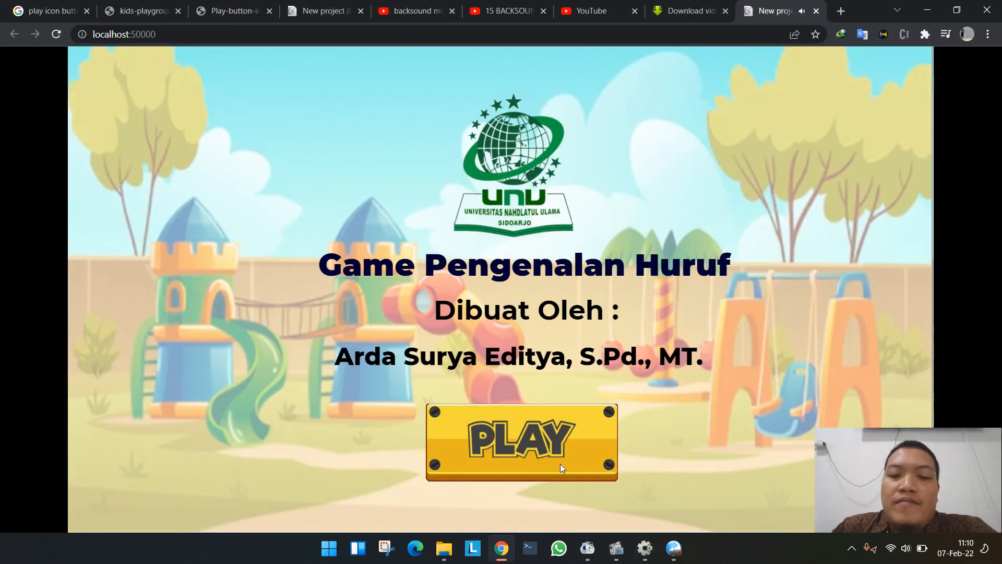
click(556, 461)
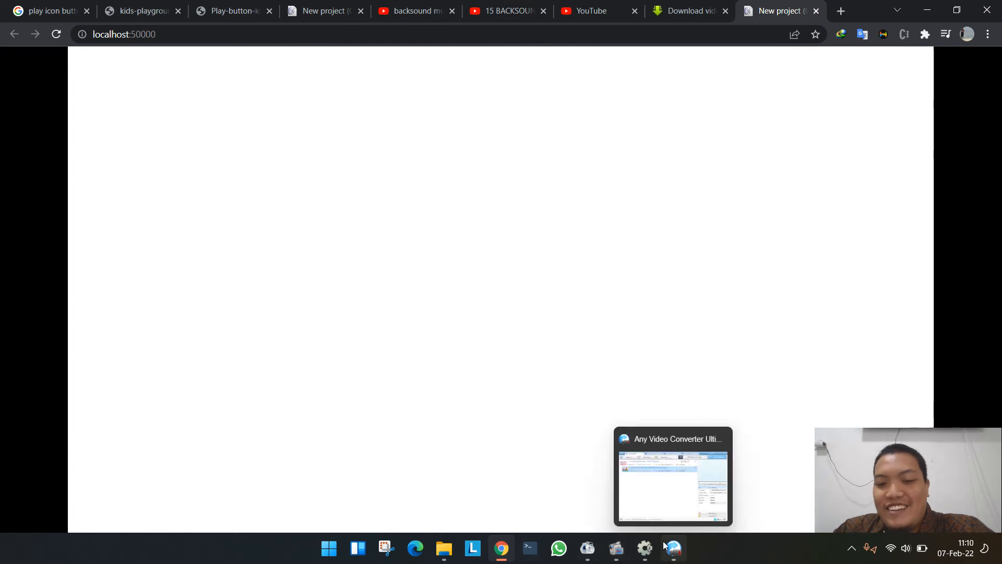
- Switch back to Construct 2 and open Layout 2 for editing
mouse_move(645, 552)
click(647, 496)
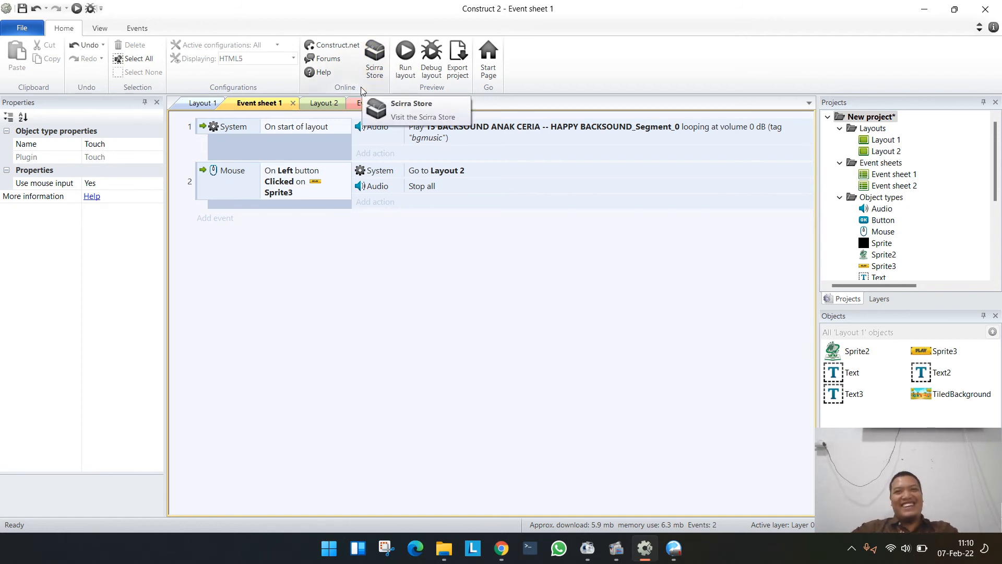
click(318, 103)
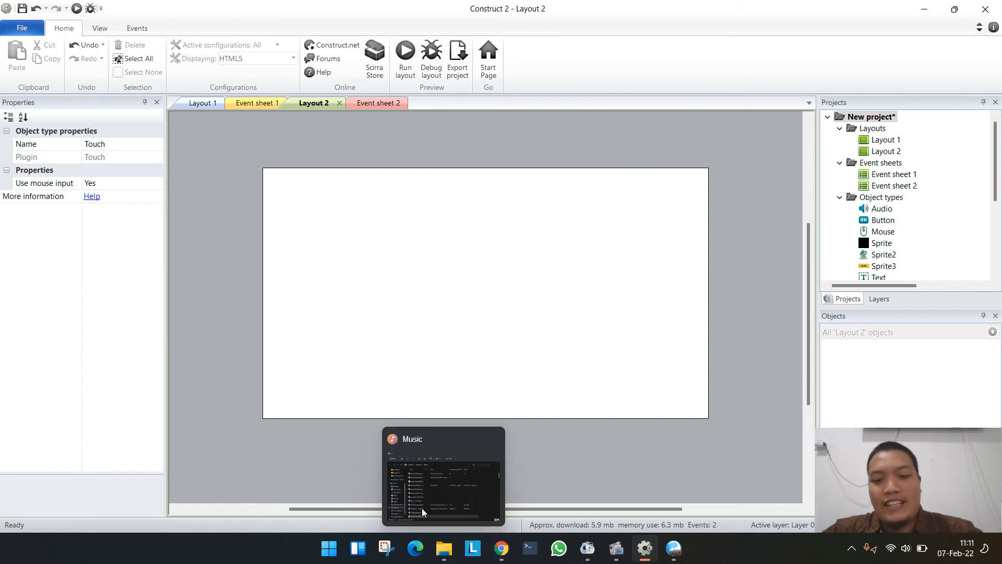
mouse_move(504, 551)
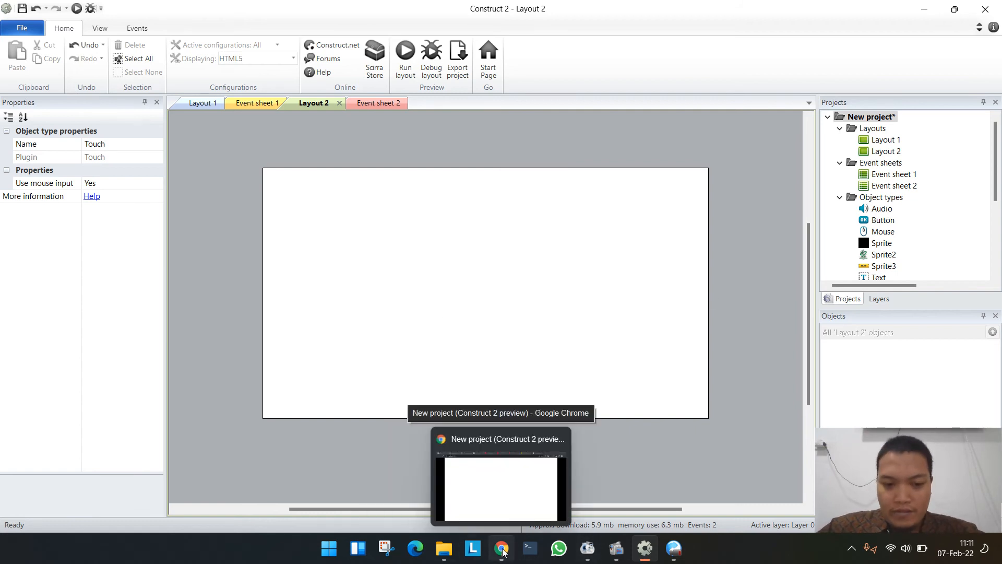
- Insert a Text object in the upper middle of Layout 2, at about 303, 57
double_click(360, 145)
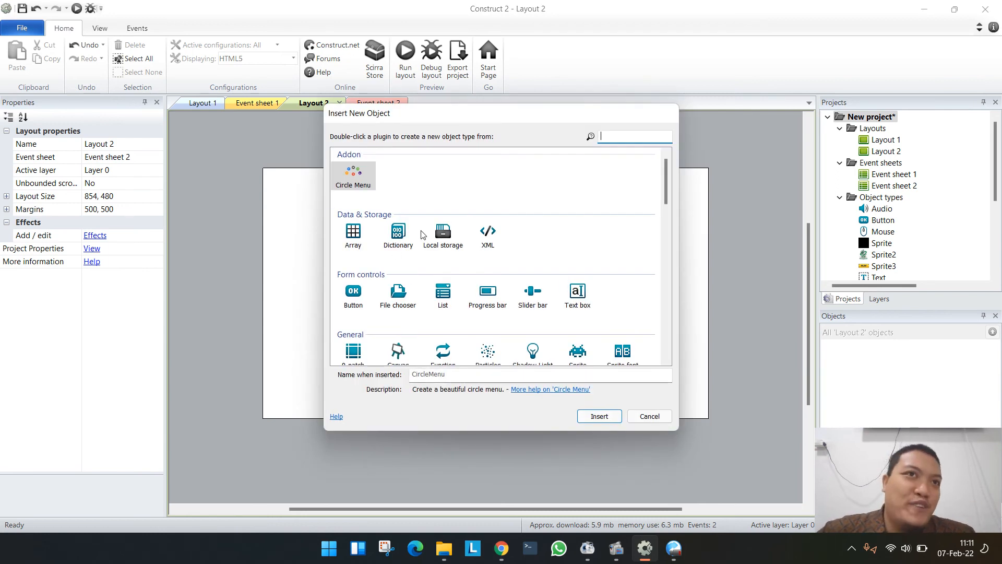
scroll(443, 277, down, 10)
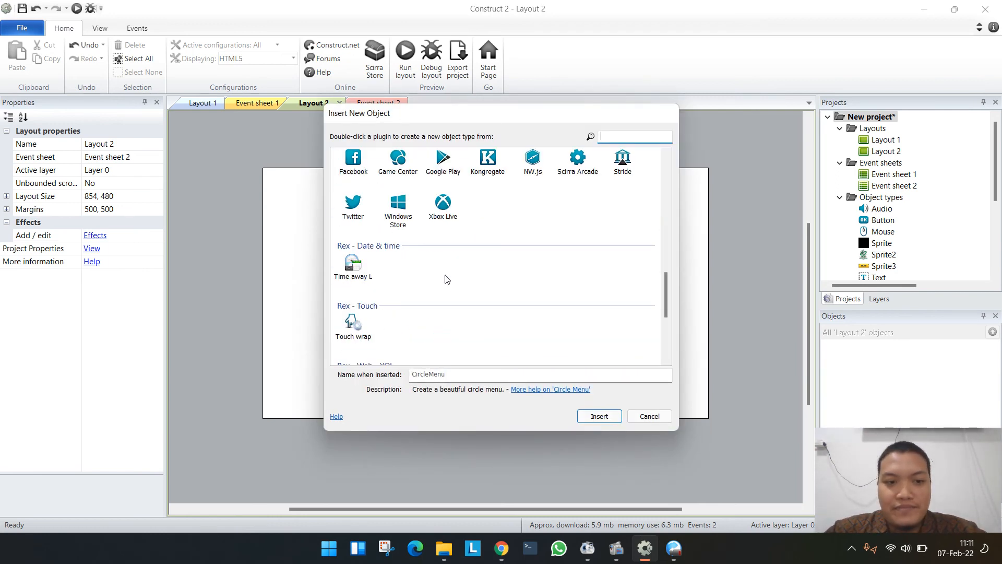
scroll(445, 276, up, 10)
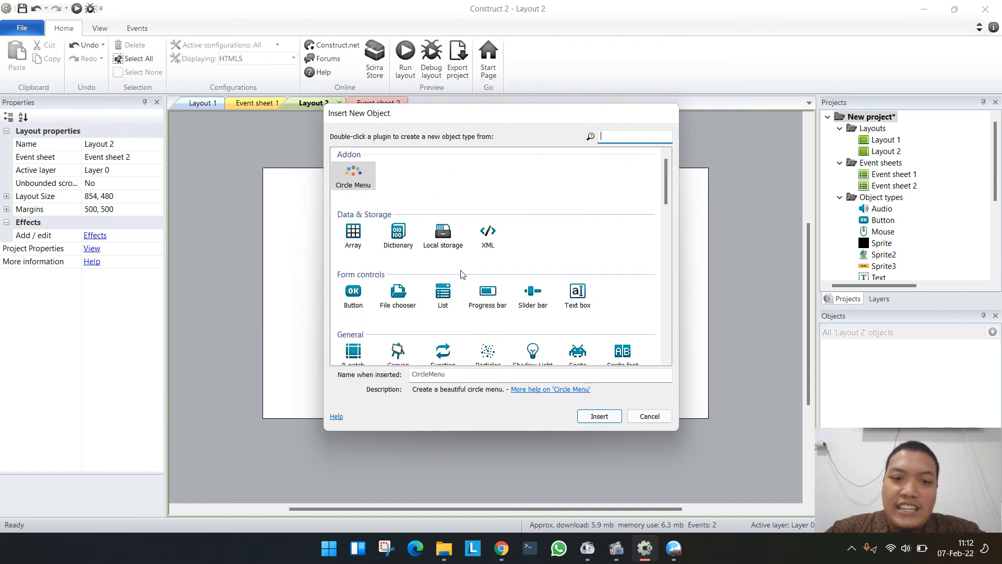
scroll(460, 274, down, 6)
scroll(461, 274, up, 5)
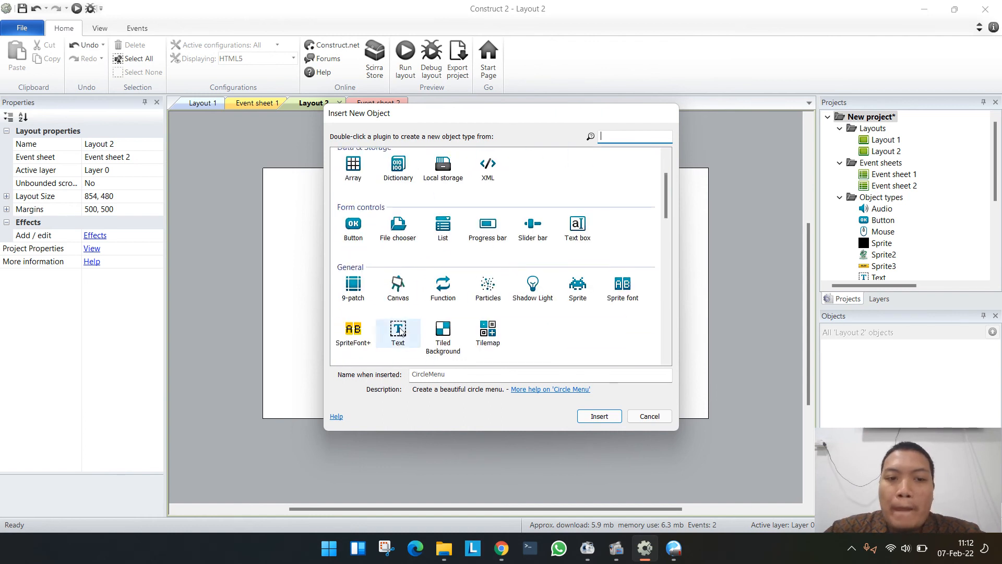
double_click(400, 330)
click(420, 198)
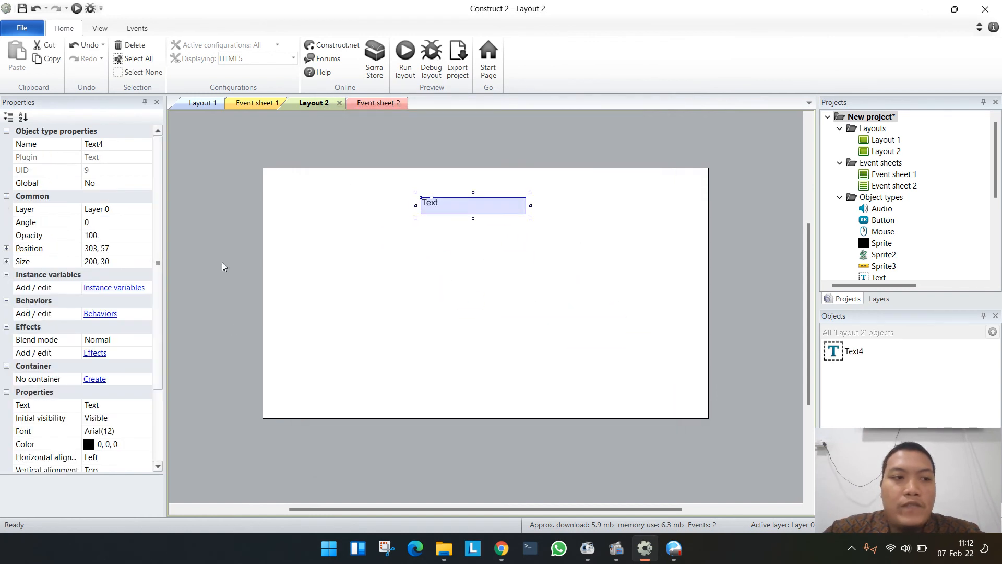
- Set the Text object's text to "Silahkan Klik Gambar Hewan Untuk Mengeluarkan Suara Hewan" and enlarge its box to about 385 × 54
click(107, 405)
text(S)
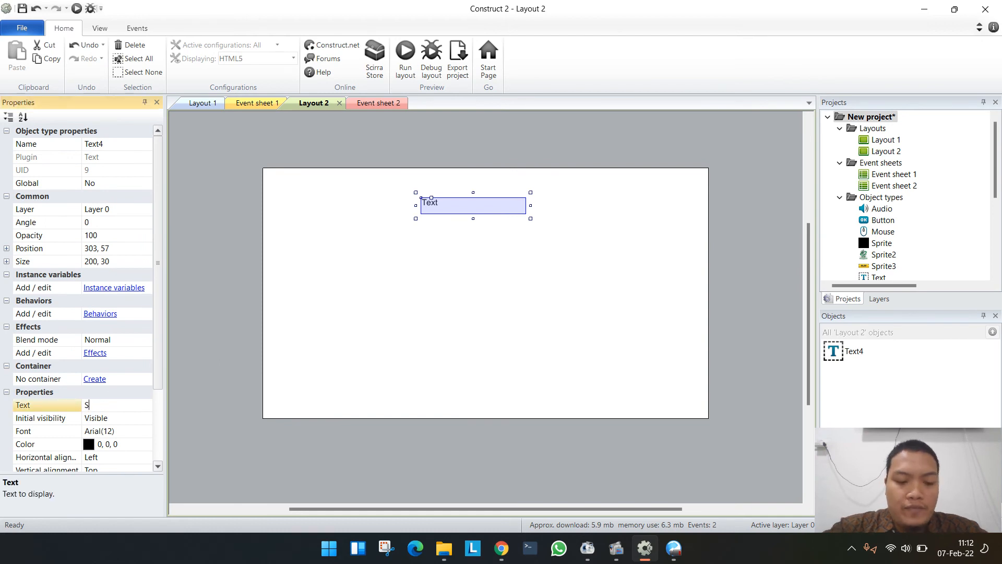
text(ilahkan Kl)
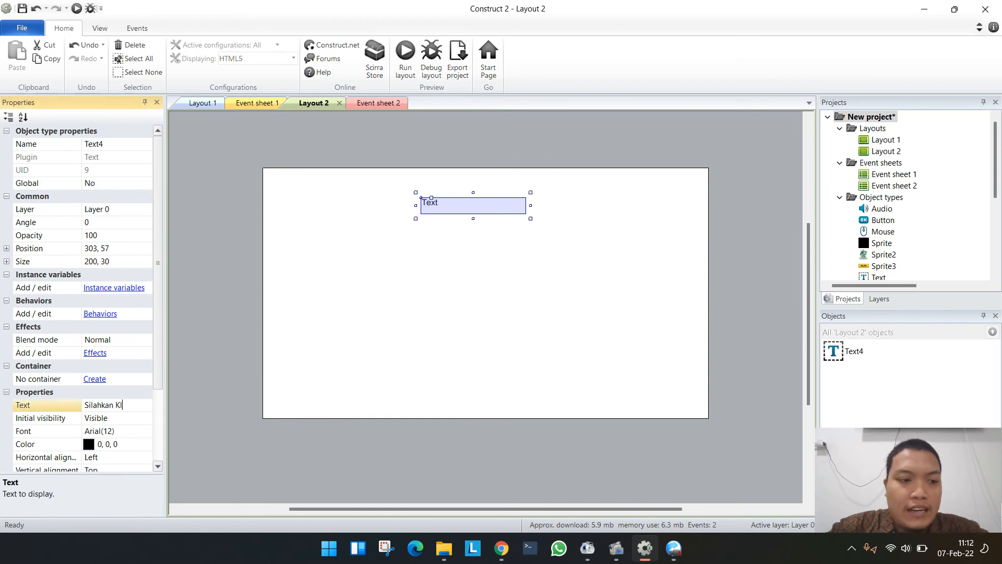
text(ik Hewan)
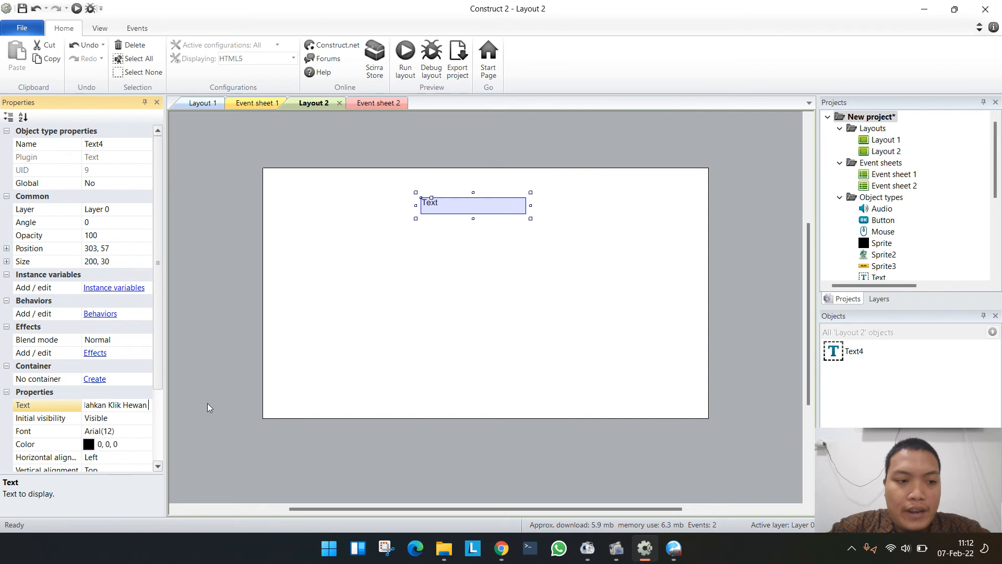
key(BackSpace)
key(BackSpace)
key(BackSpace)
key(BackSpace)
key(BackSpace)
key(BackSpace)
text(G)
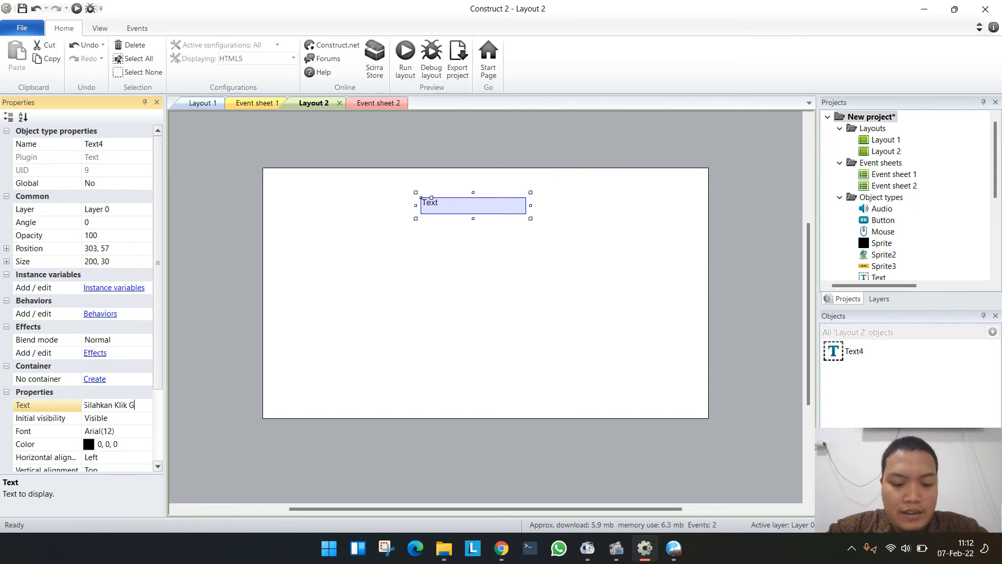
text(ambar Hew)
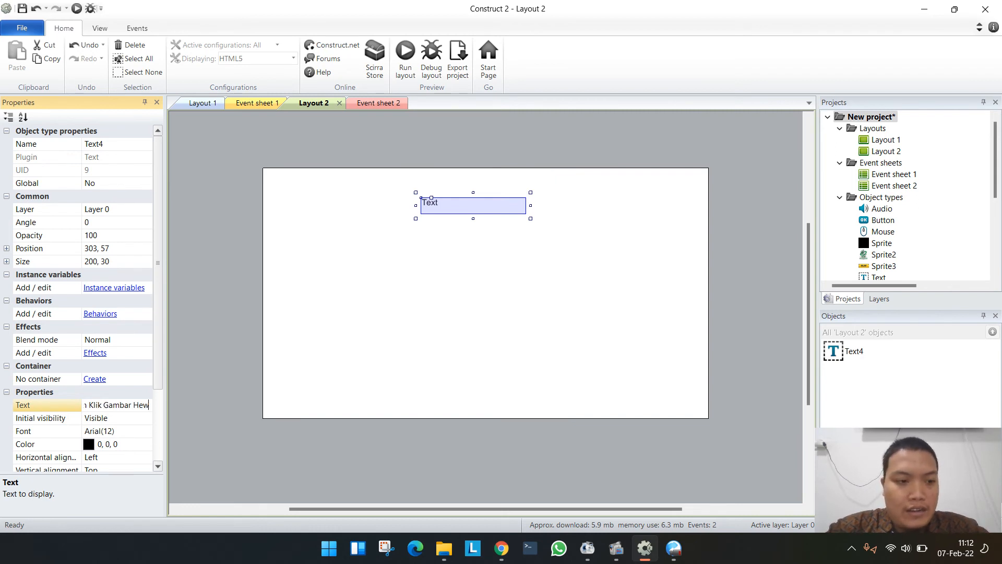
text(an Untuk Mengel)
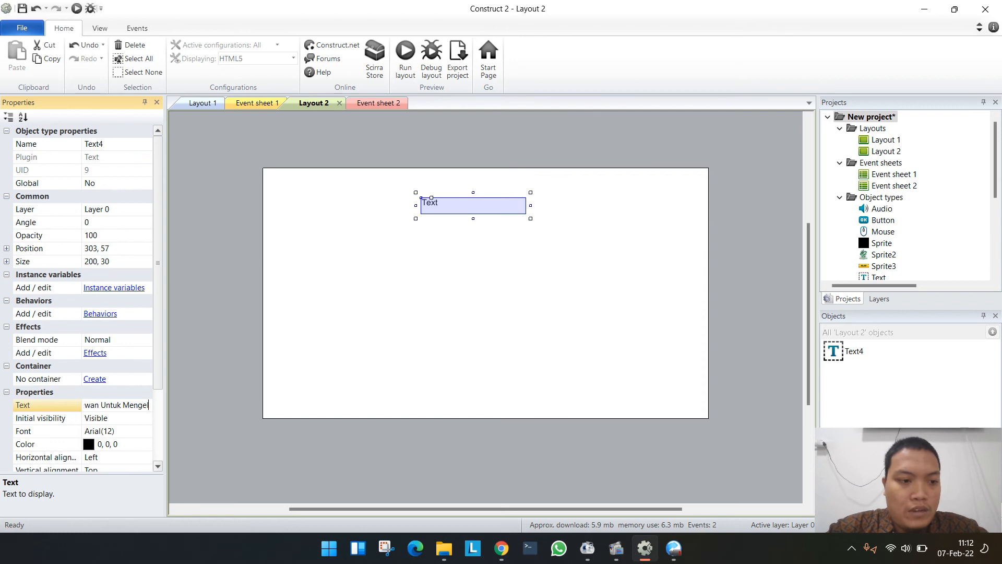
text(uarkan)
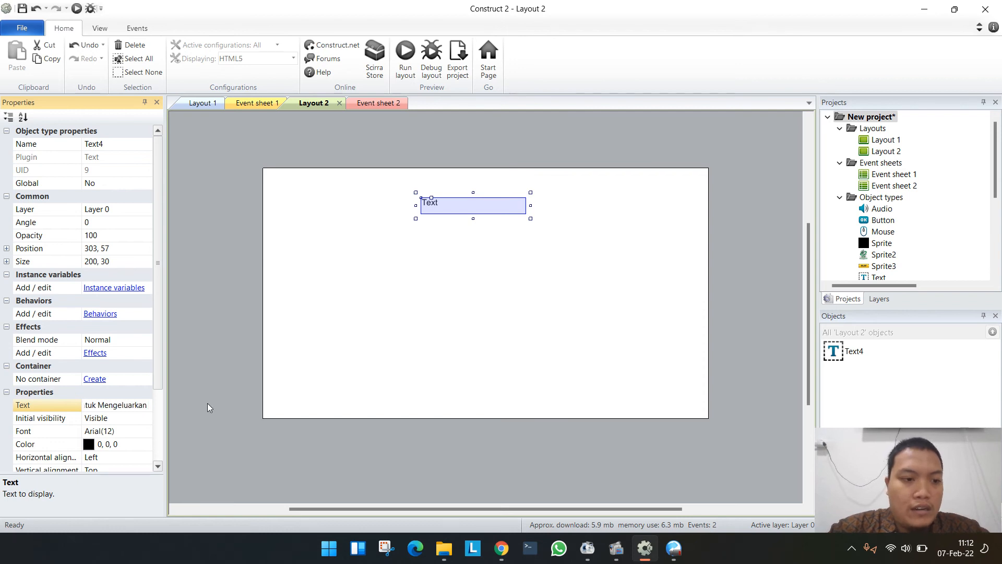
text( BUnyi)
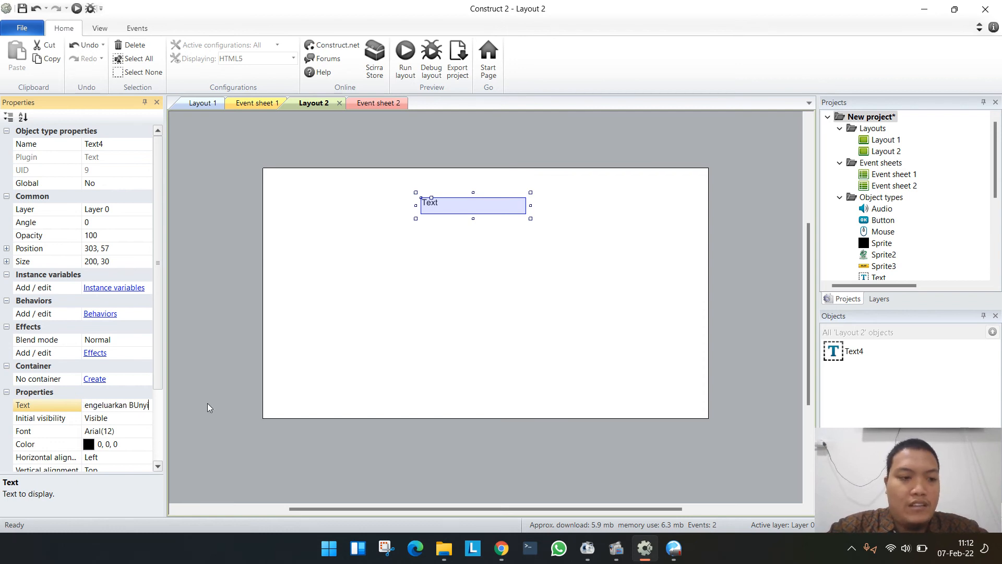
key(BackSpace)
key(BackSpace)
key(BackSpace)
key(BackSpace)
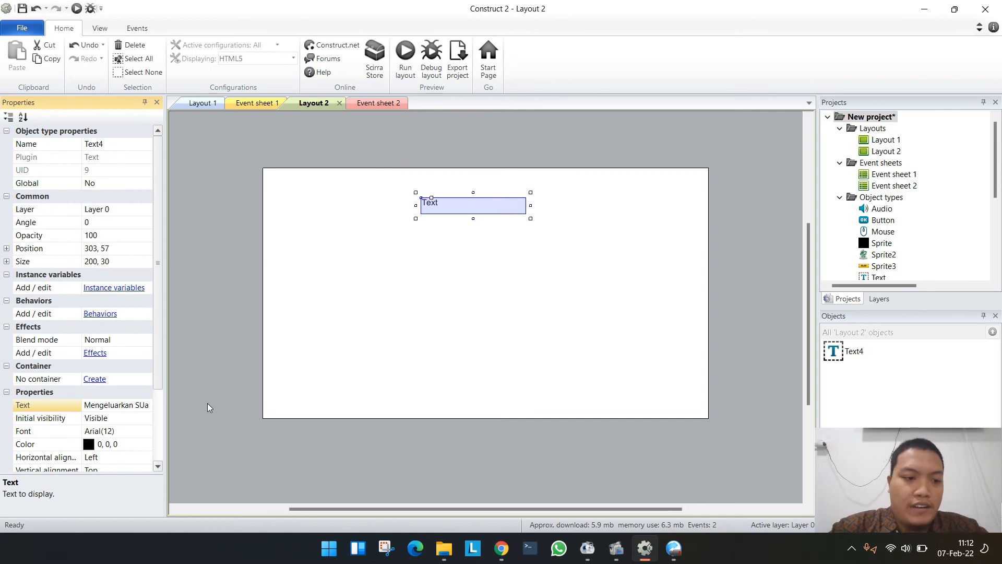
text(Suara Hewan)
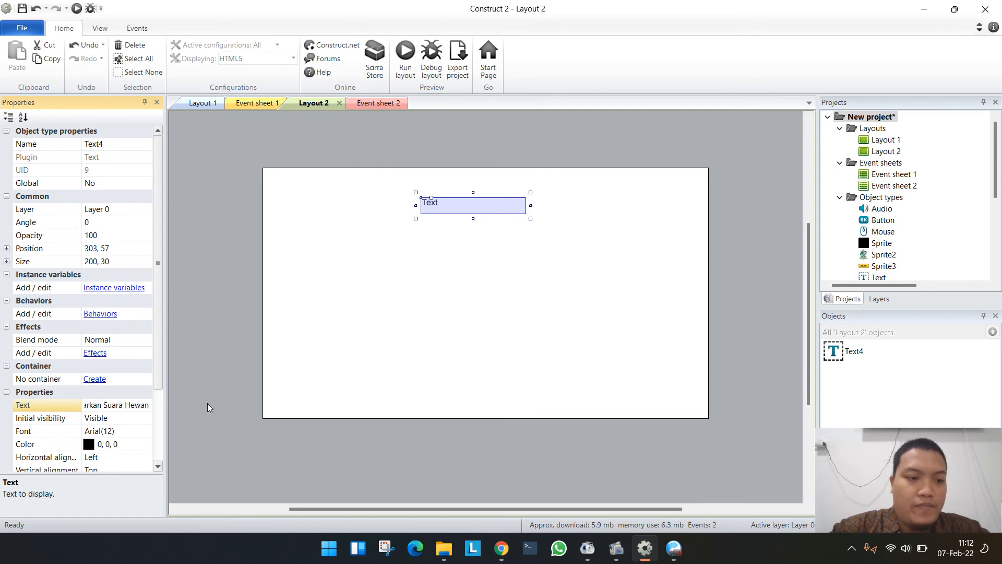
key(Return)
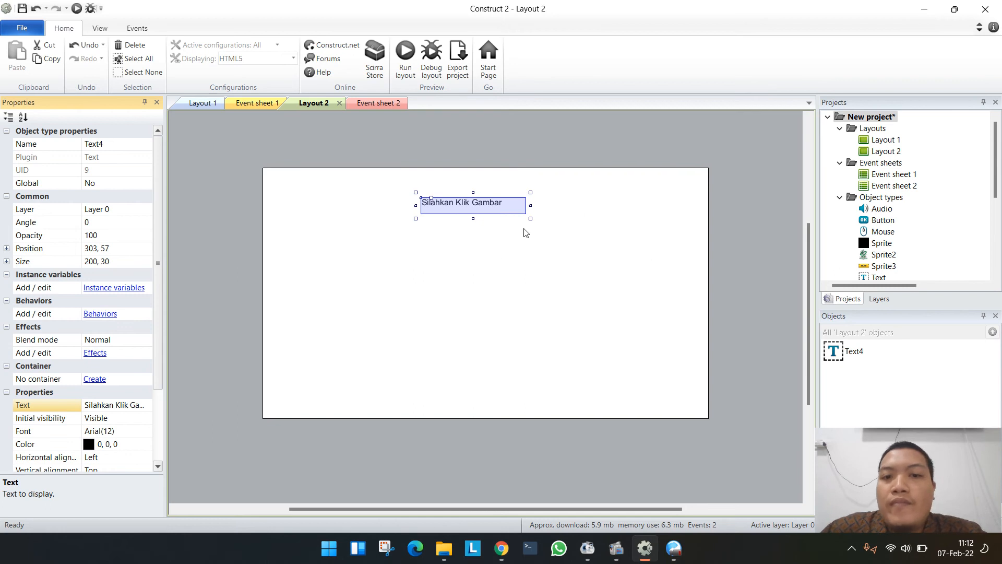
drag(528, 219, 549, 204)
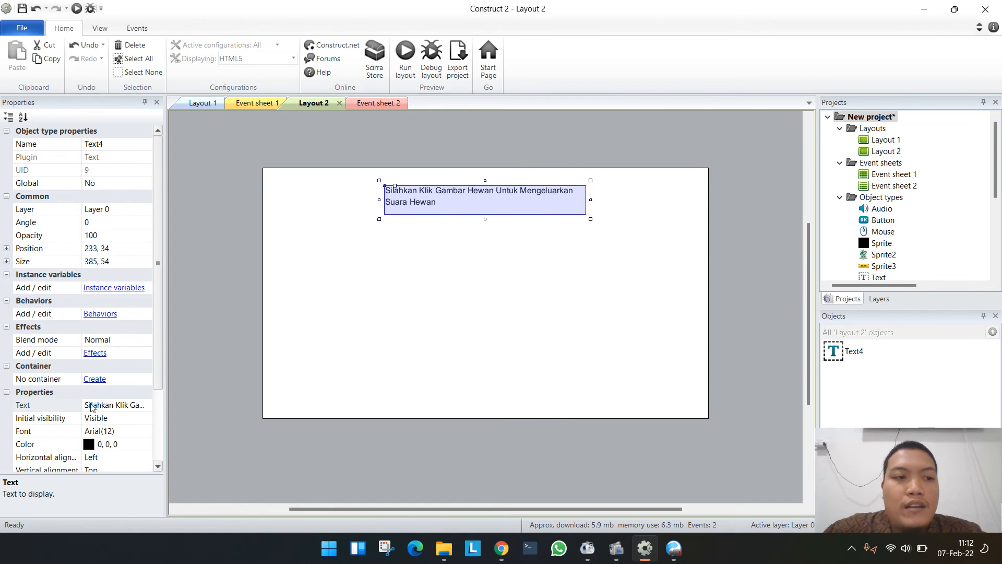
- Set the instruction text's font to Montserrat ExtraBold, size 20
click(108, 423)
click(135, 432)
click(145, 430)
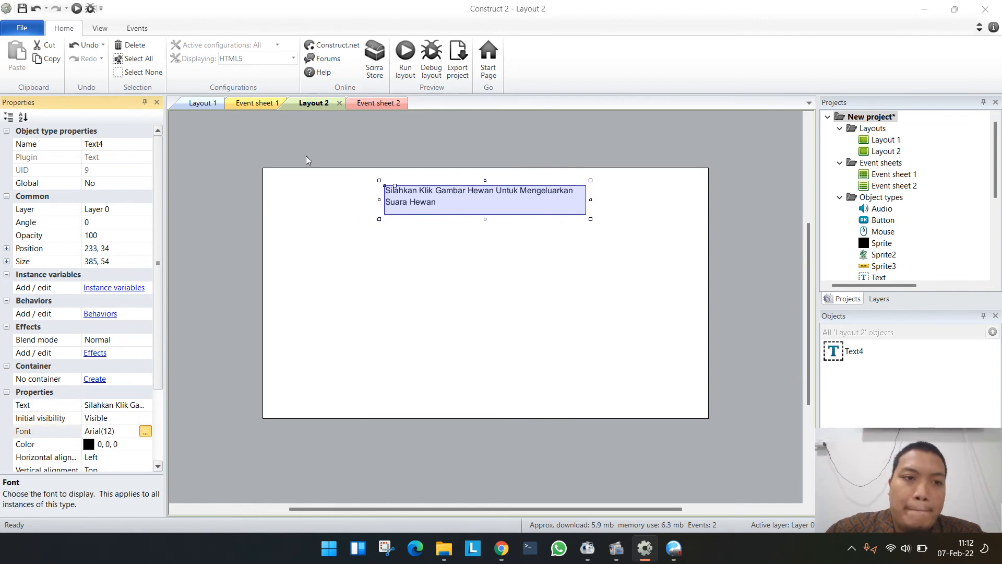
text(Mon)
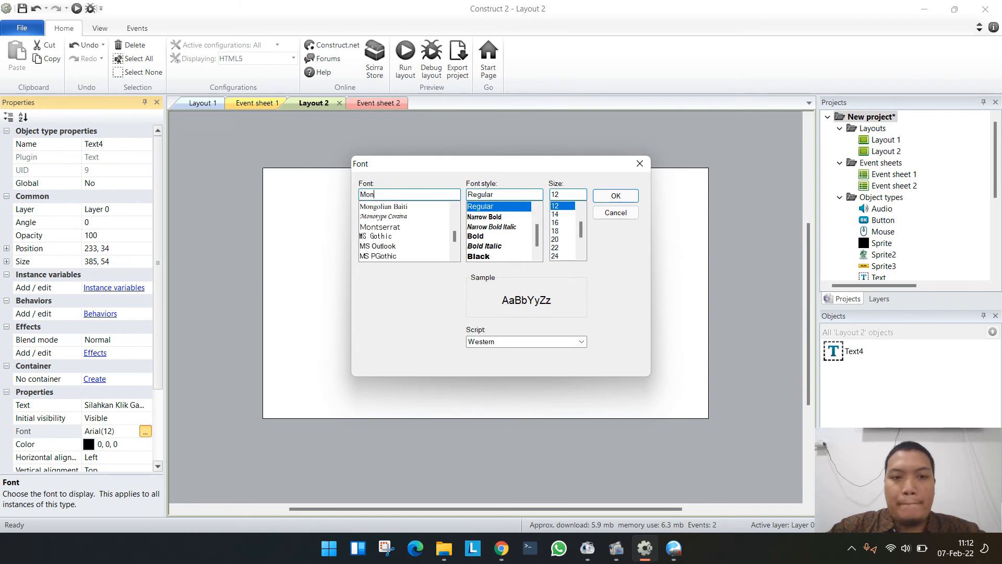
text(tser)
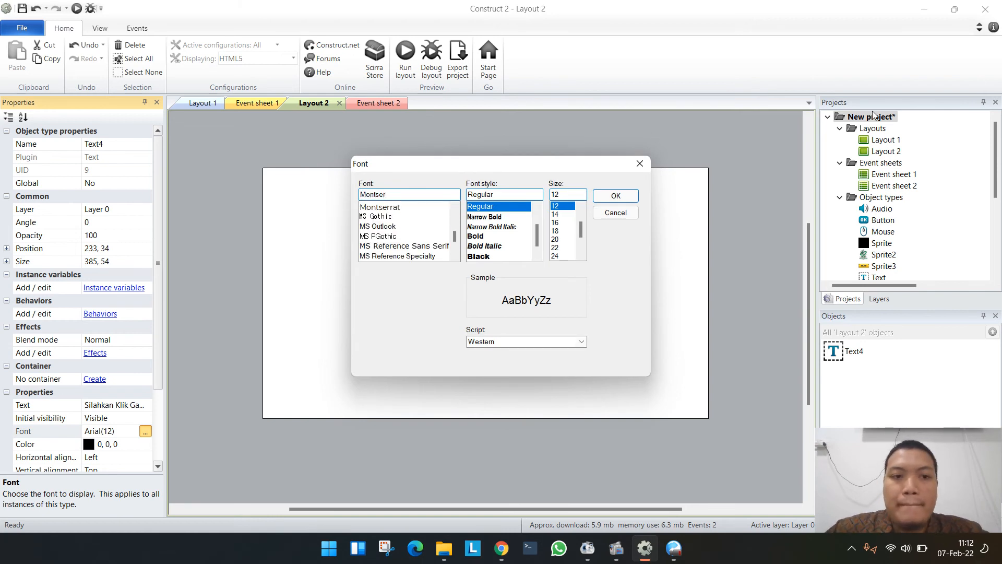
click(409, 207)
scroll(499, 233, down, 4)
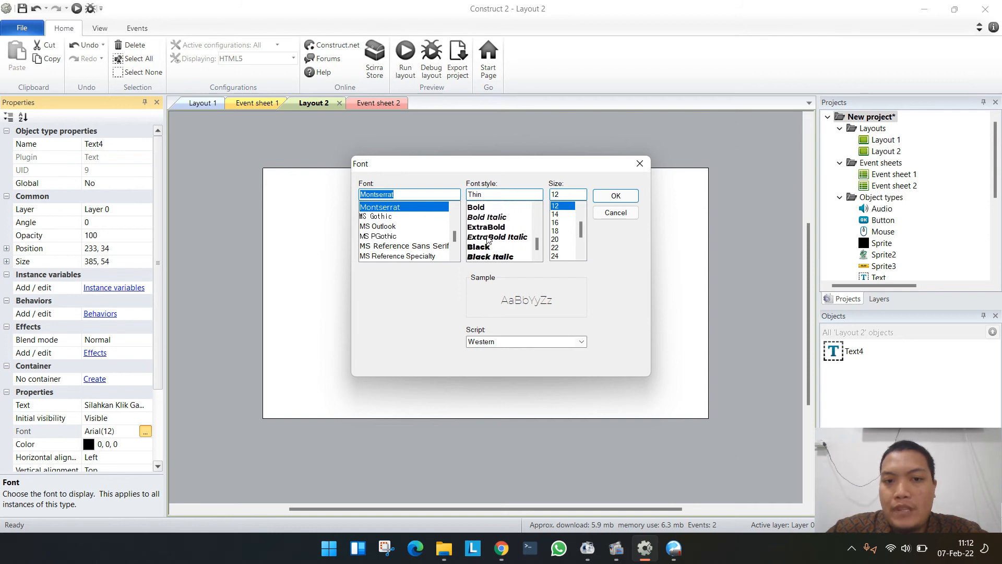
click(490, 227)
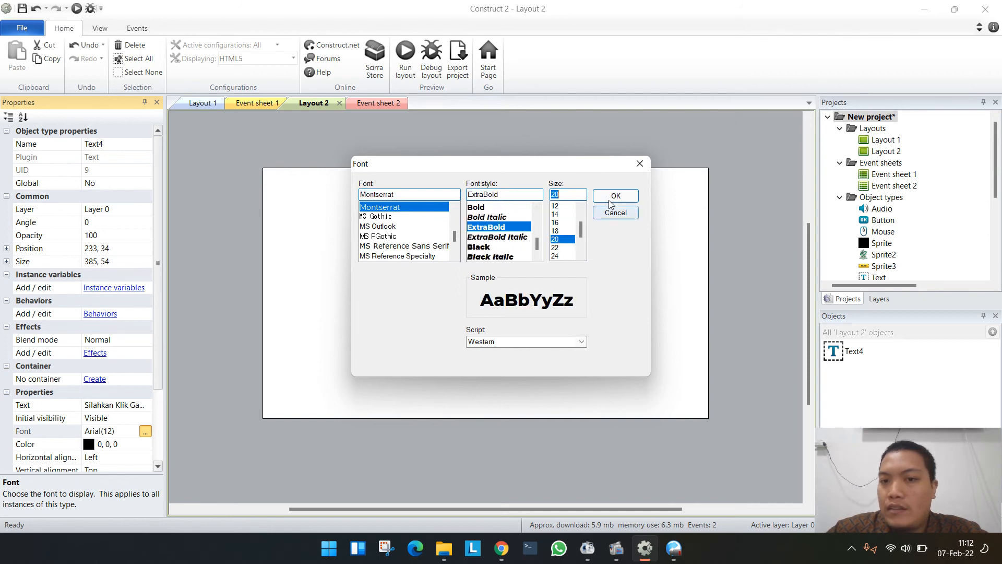
click(614, 197)
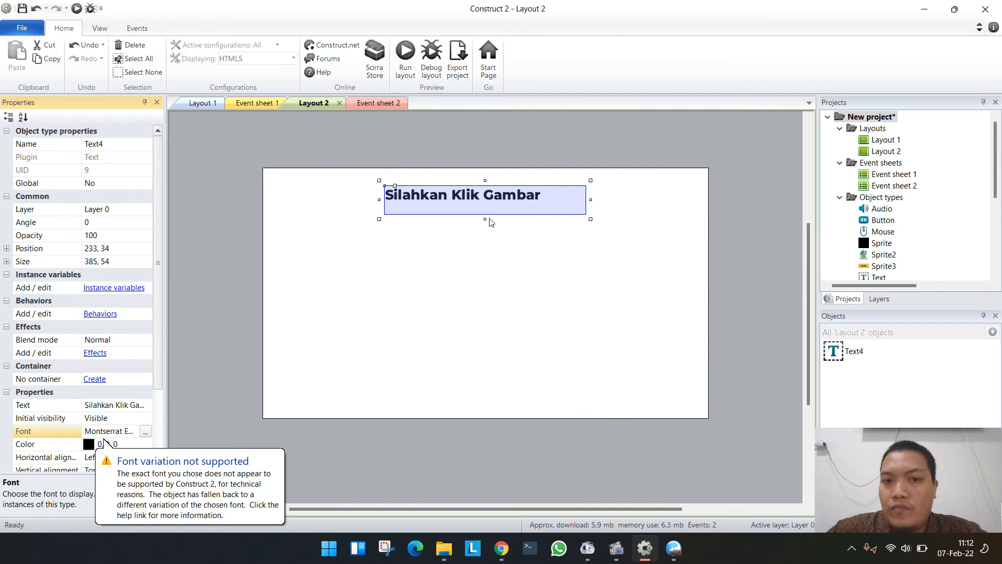
- Center-align the instruction text and fit its box, about 494 × 108, centered near the upper edge of Layout 2
drag(486, 218, 479, 246)
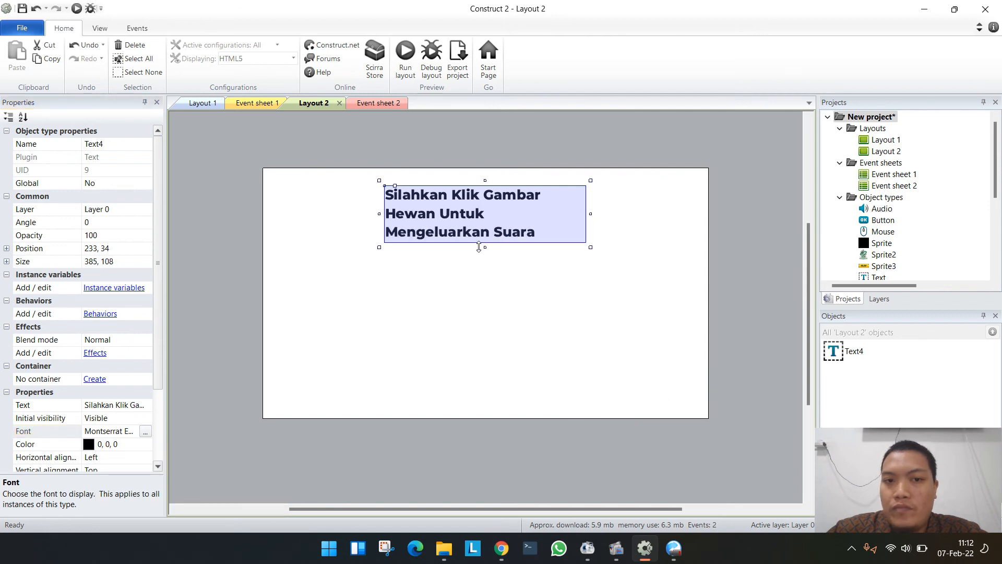
click(103, 457)
click(145, 457)
click(93, 481)
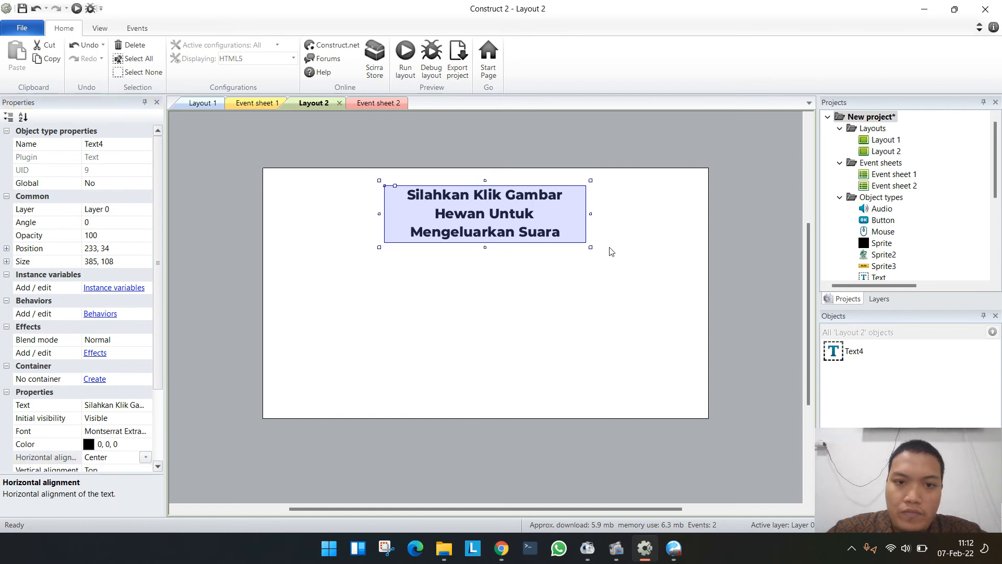
drag(588, 215, 646, 217)
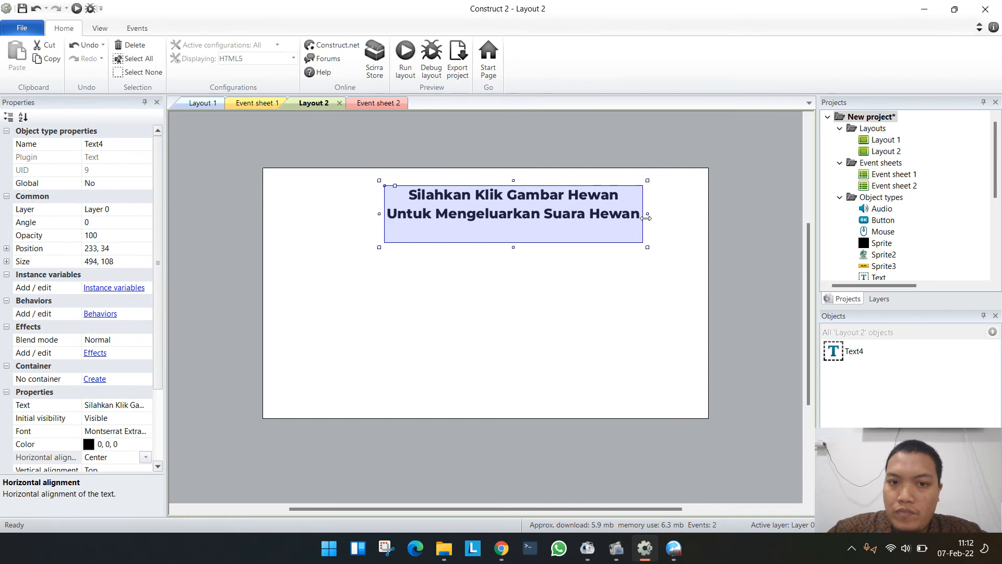
drag(556, 201, 529, 193)
click(699, 267)
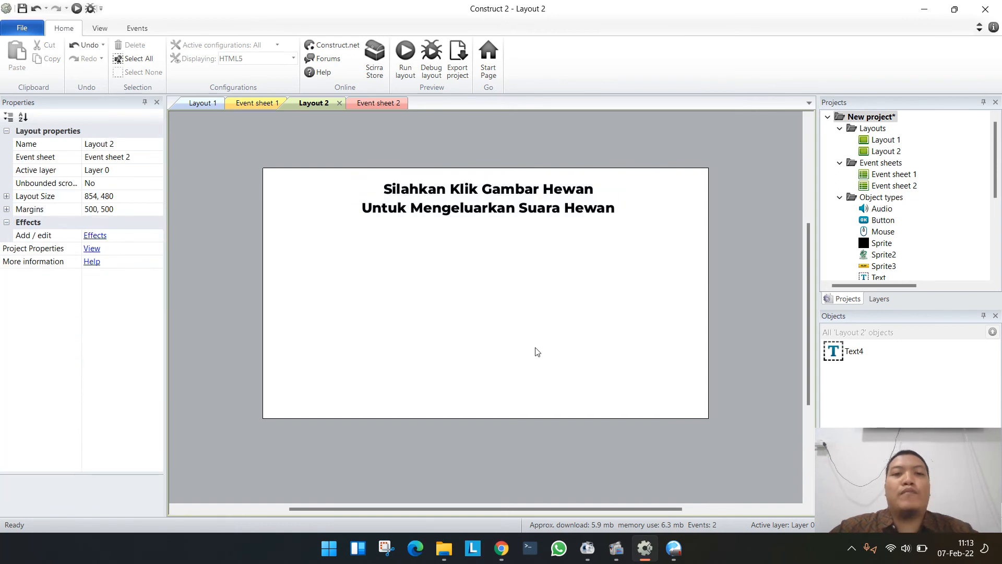
- Switch to Chrome and search Google Images for "cow icon png"
click(503, 552)
click(47, 11)
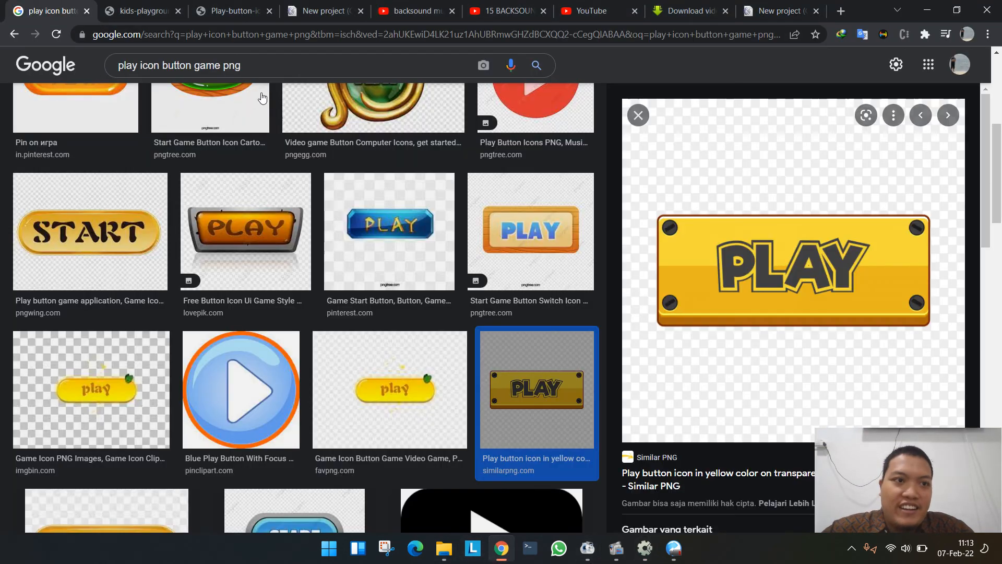
drag(223, 66, 107, 66)
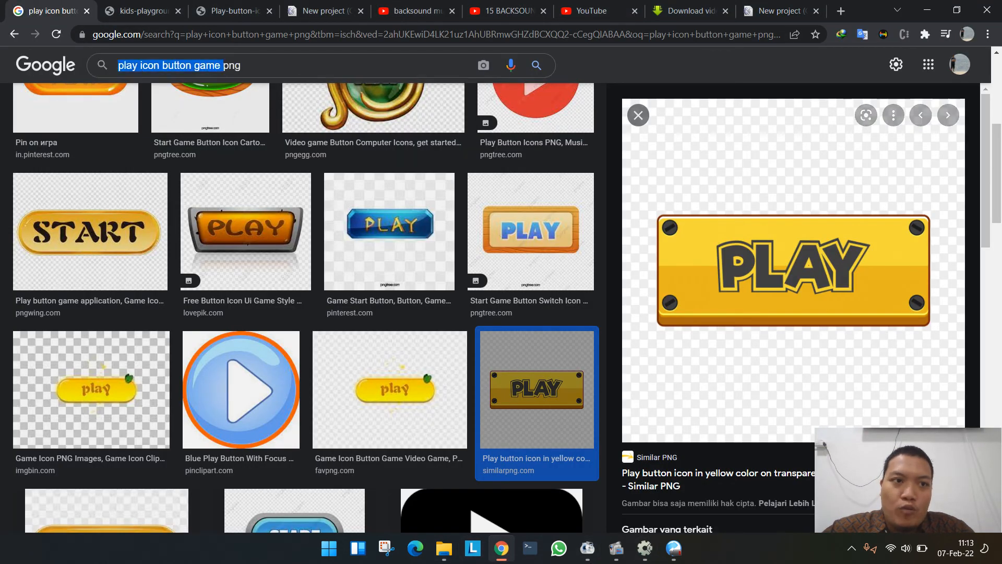
text(cow )
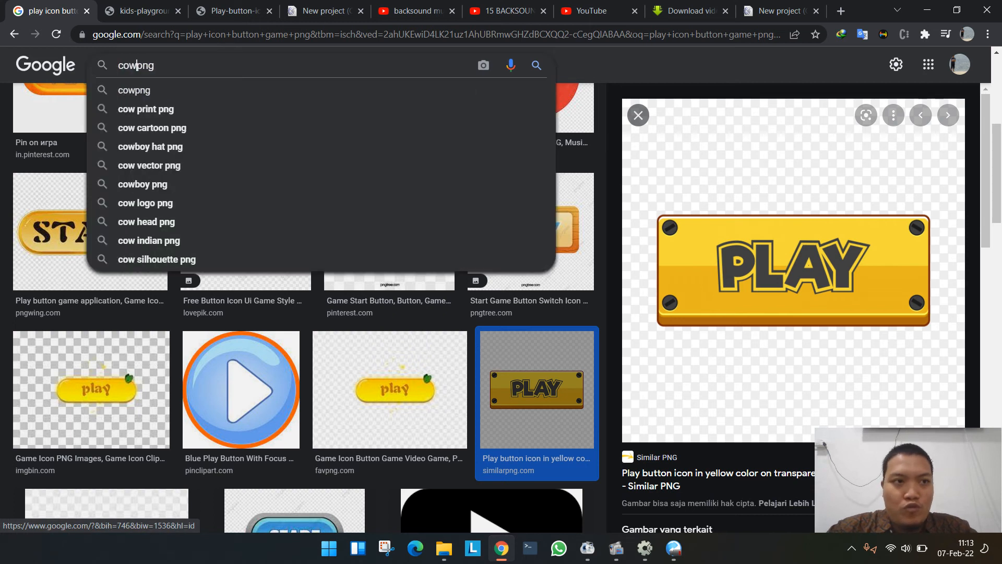
text(icon)
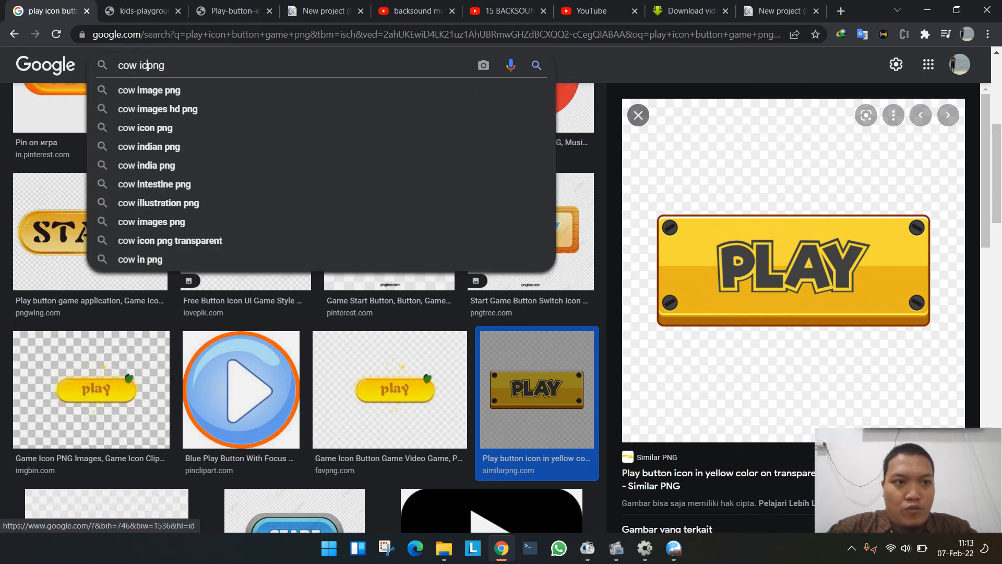
key(Return)
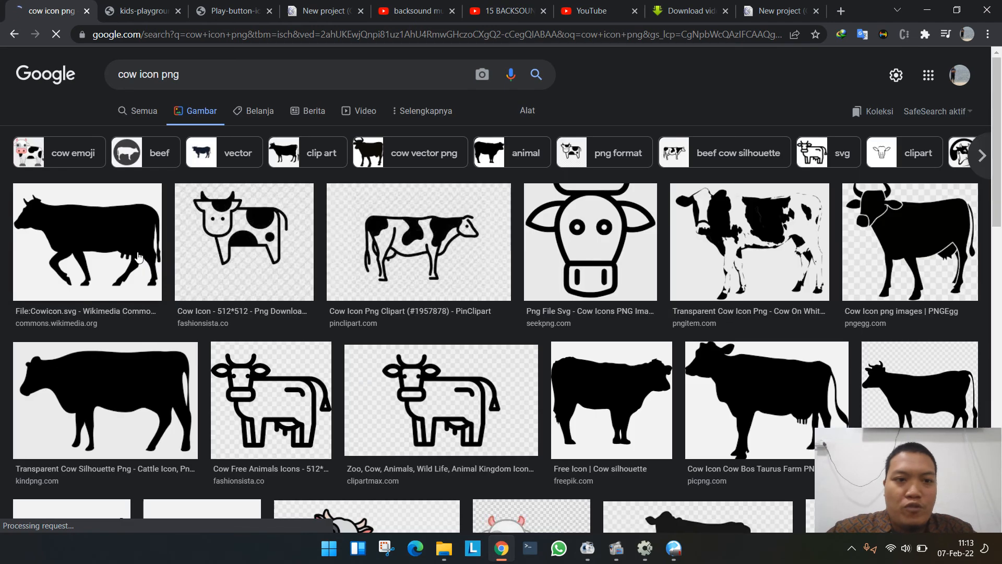
- Find the brown and white cow icon from findicons.com in the image results and open its full image in a new tab
scroll(326, 337, down, 10)
scroll(329, 337, up, 5)
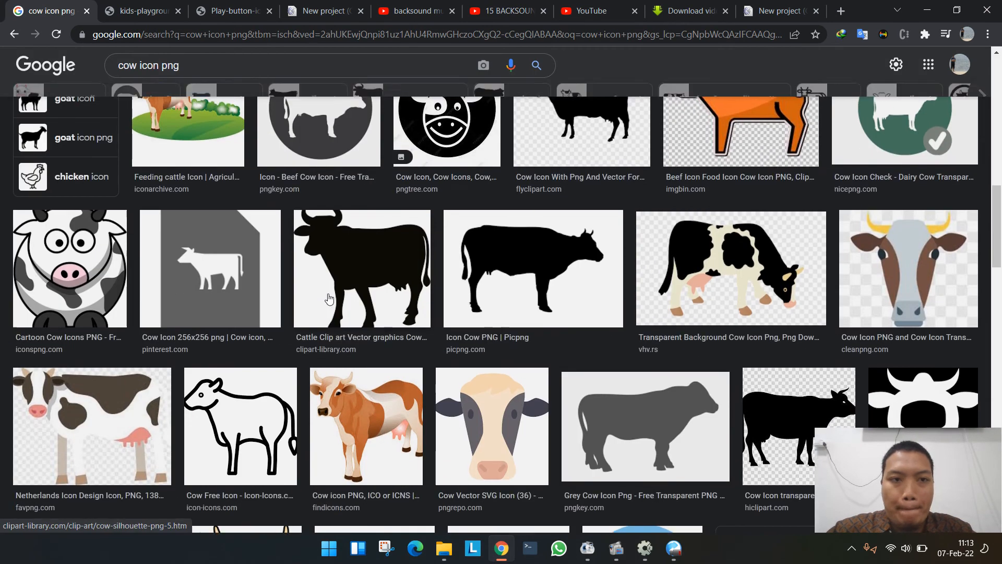
scroll(343, 351, down, 6)
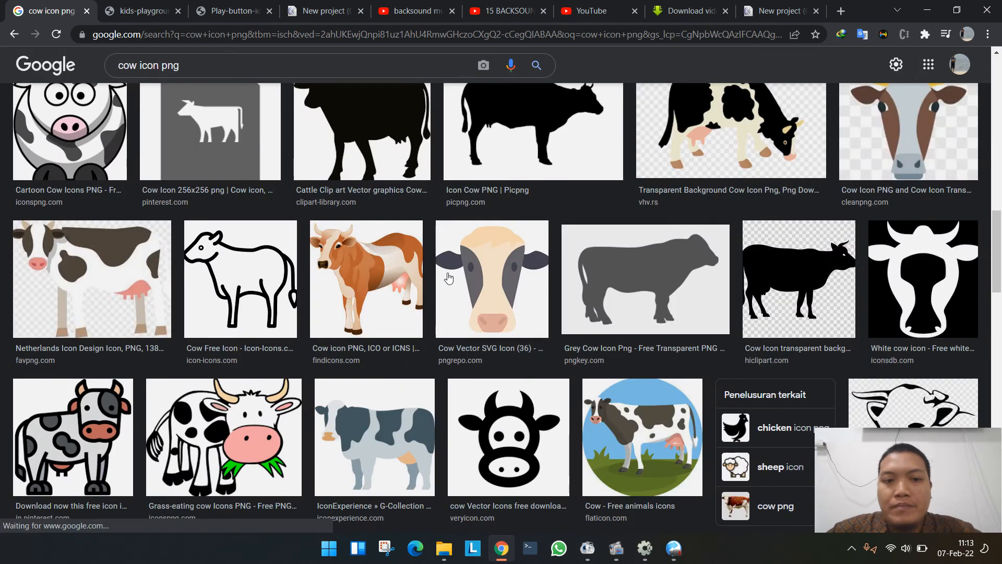
click(384, 272)
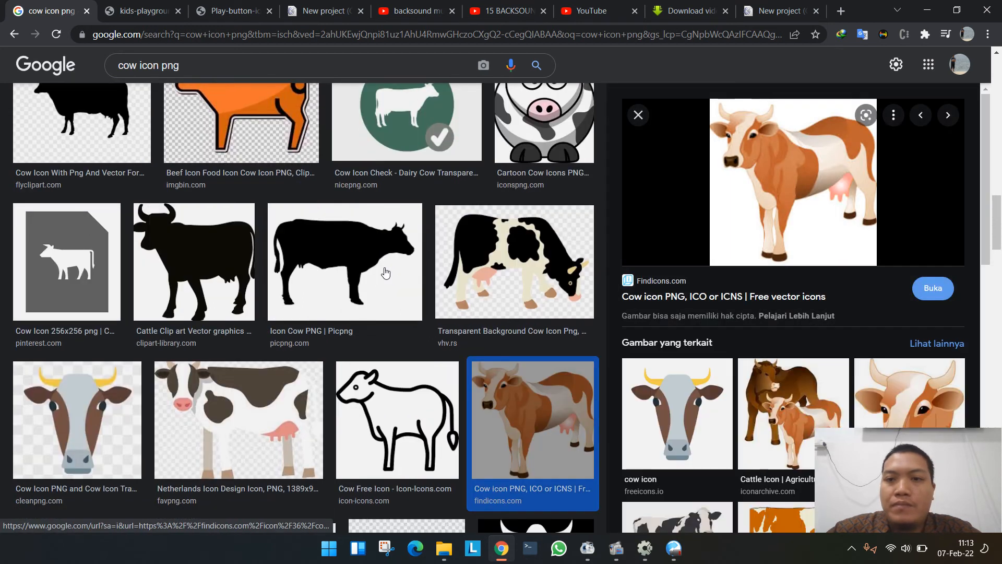
right_click(782, 178)
click(814, 313)
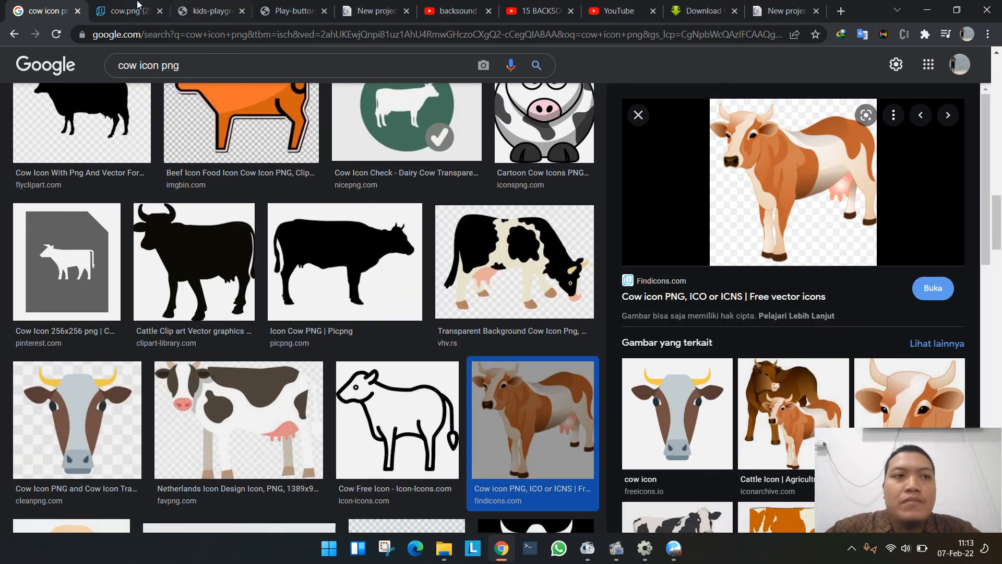
- Save the cow image as cow.png in the Games folder and show the downloaded file in its folder
click(138, 4)
right_click(504, 268)
click(543, 291)
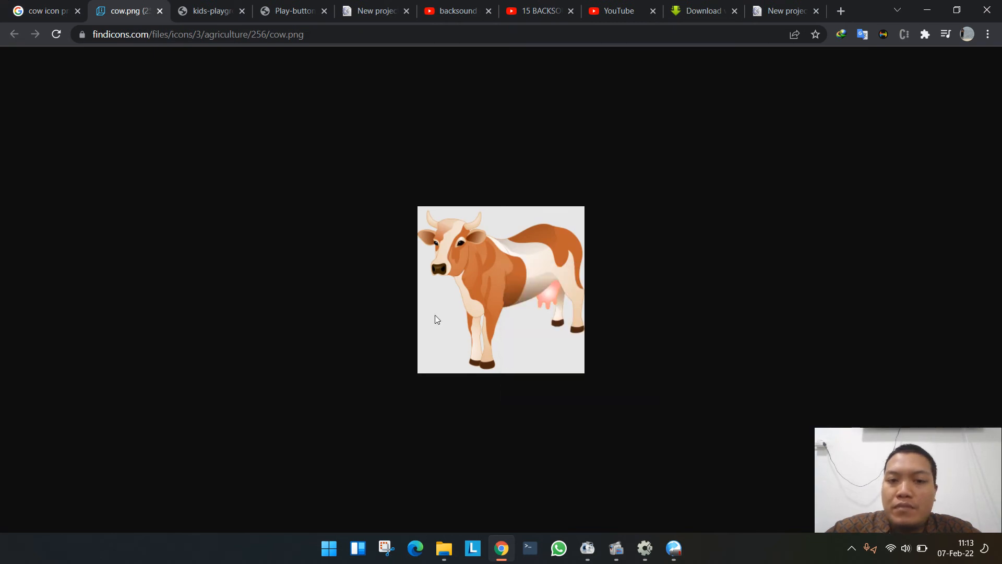
click(455, 348)
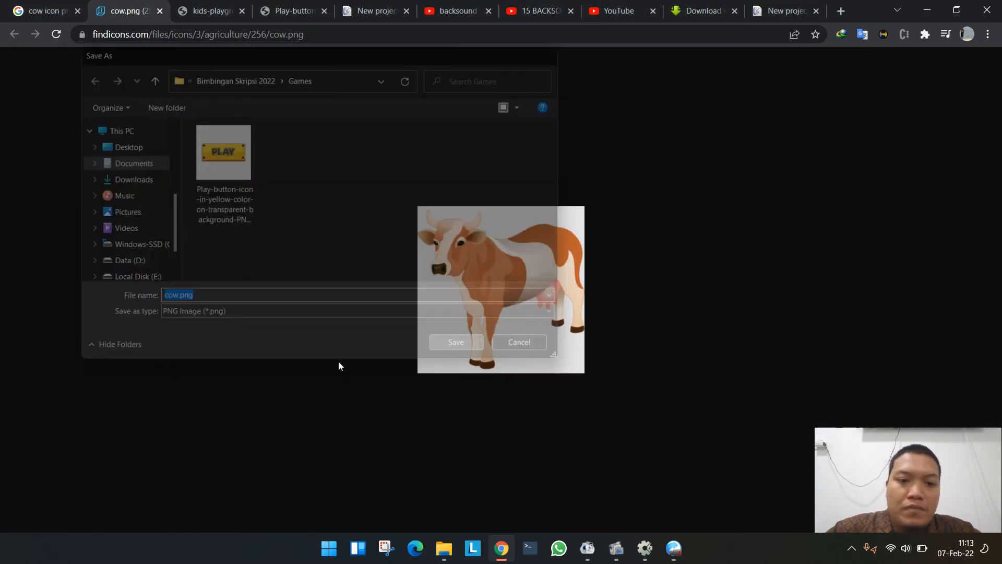
click(139, 514)
click(180, 469)
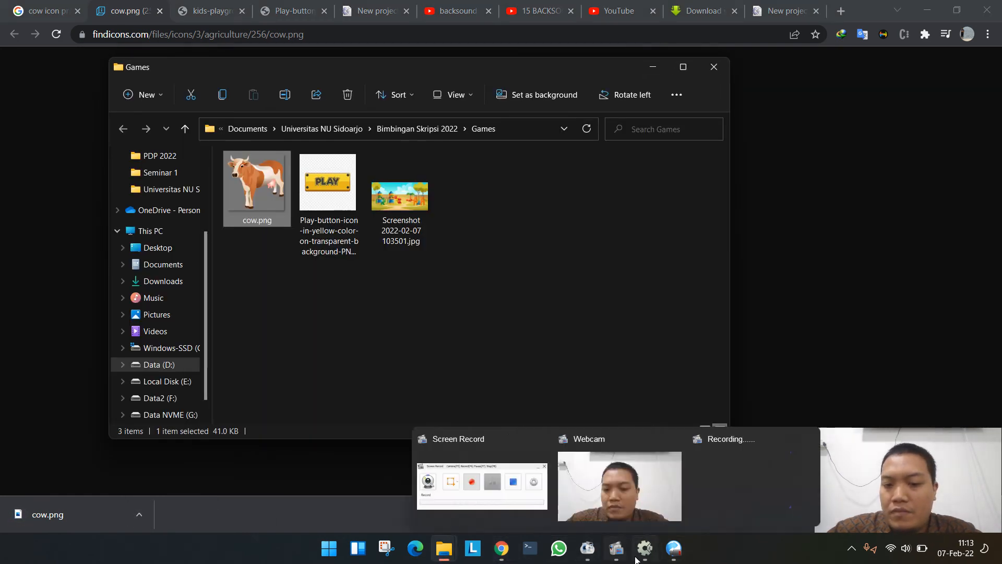
- Switch to Construct 2 and insert a Sprite object into Layout 2 using cow.png from the Games folder as its image
click(644, 480)
double_click(395, 292)
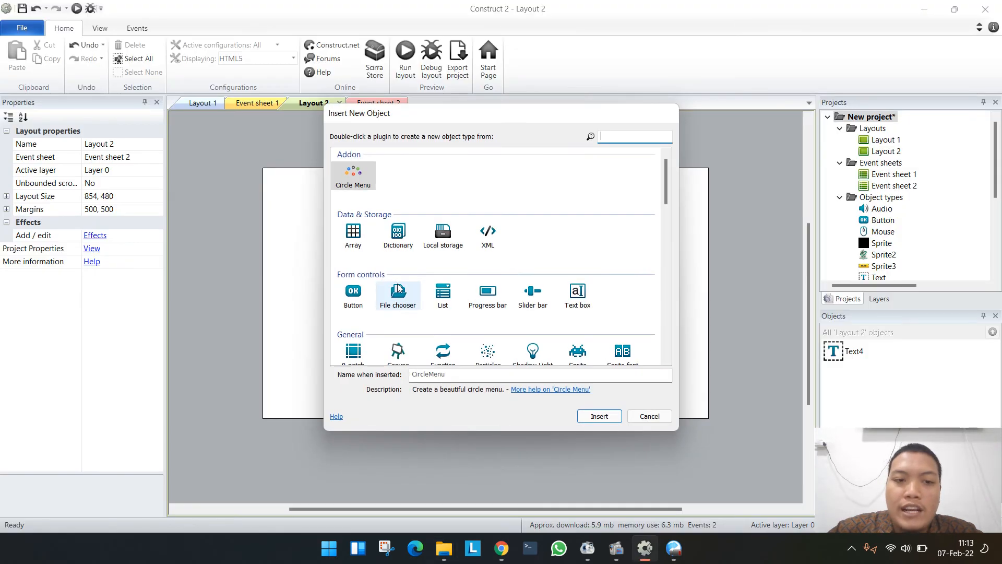
scroll(396, 295, down, 2)
double_click(578, 288)
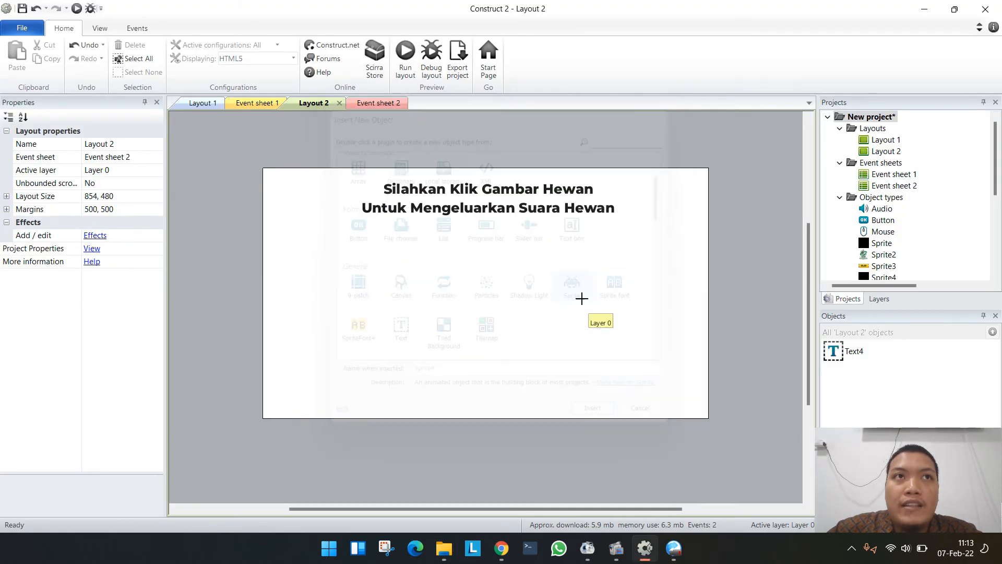
click(300, 270)
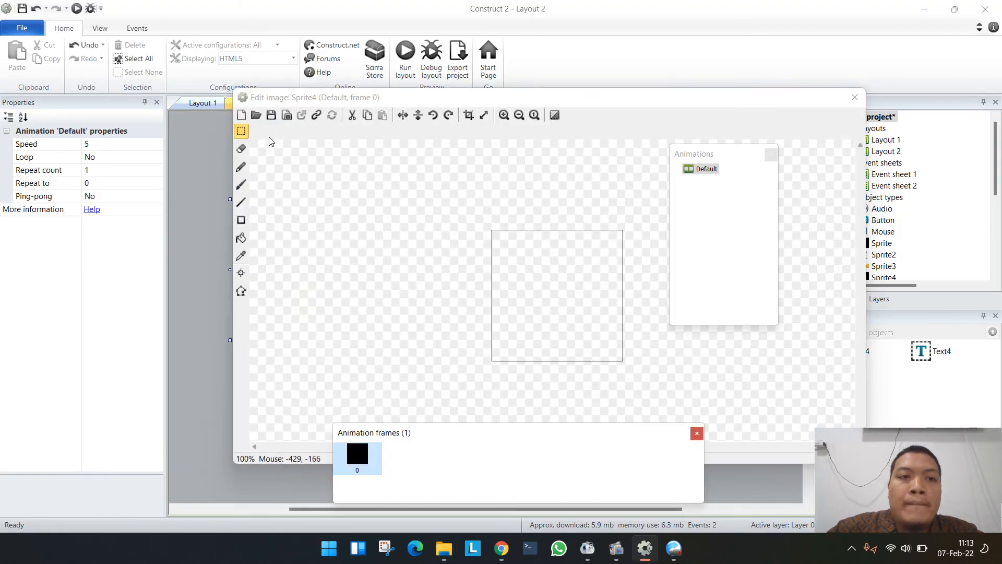
click(256, 115)
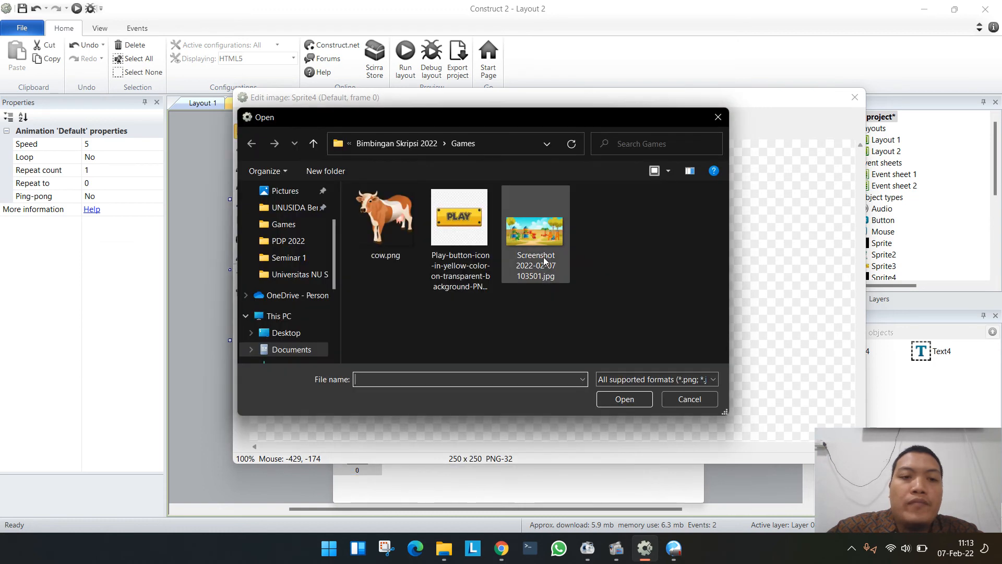
double_click(385, 218)
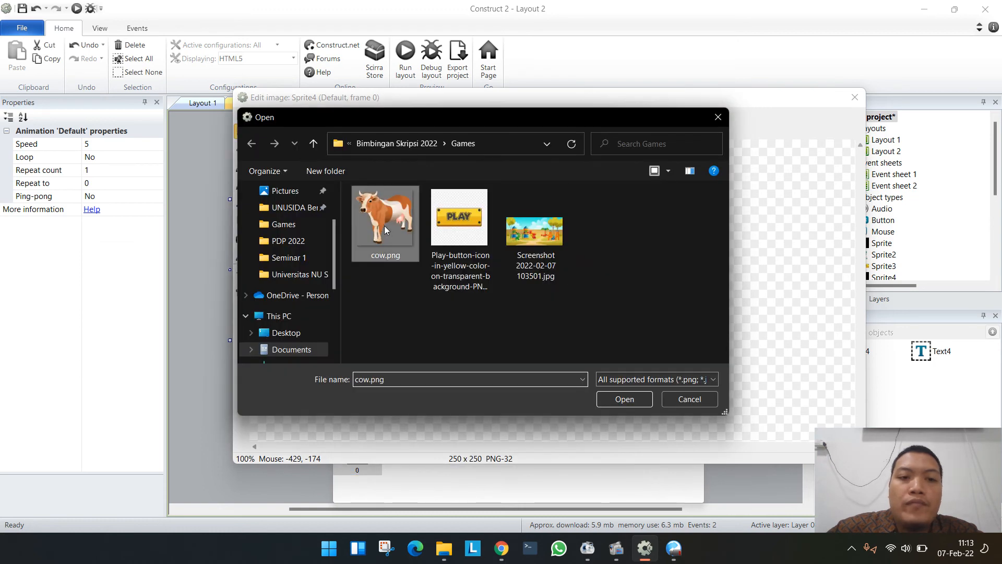
click(854, 98)
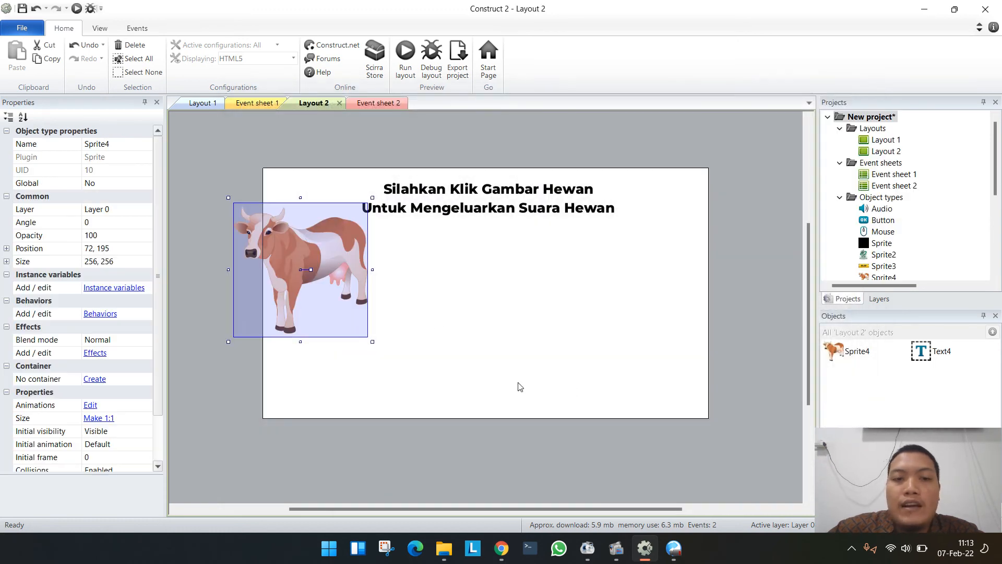
- Shrink the cow sprite to about 138 × 138 and place it beneath the instruction text, at about 121, 190
drag(335, 286, 379, 325)
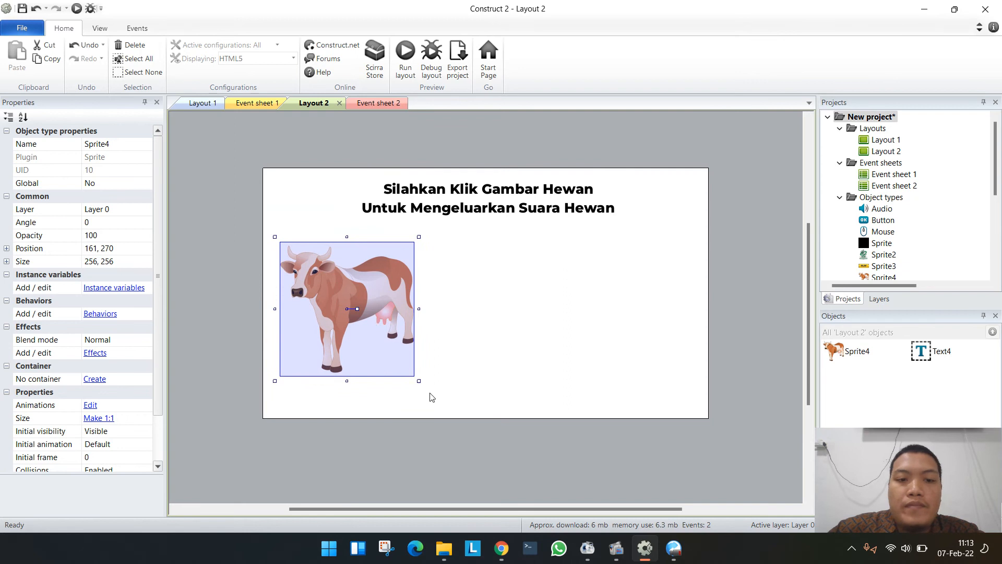
shift+drag(419, 380, 349, 287)
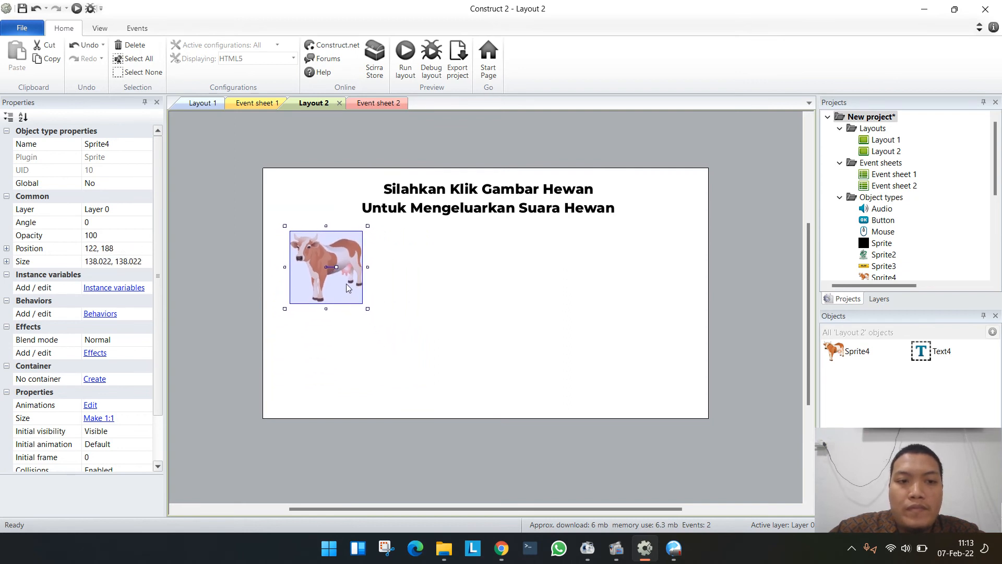
click(391, 319)
- Insert a Text object below the cow sprite and set its text to "SAPI"
double_click(187, 233)
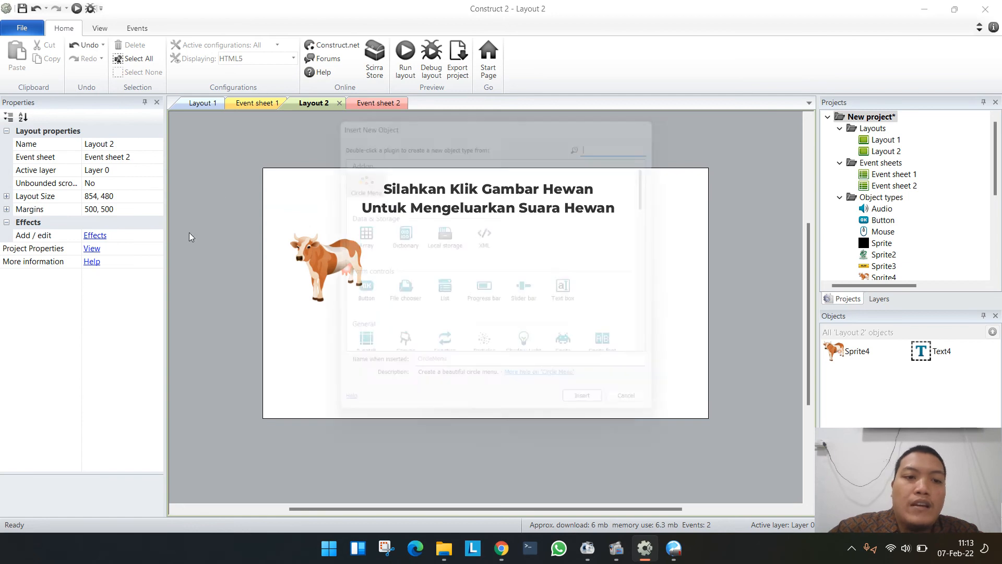
scroll(456, 288, down, 5)
scroll(457, 211, up, 3)
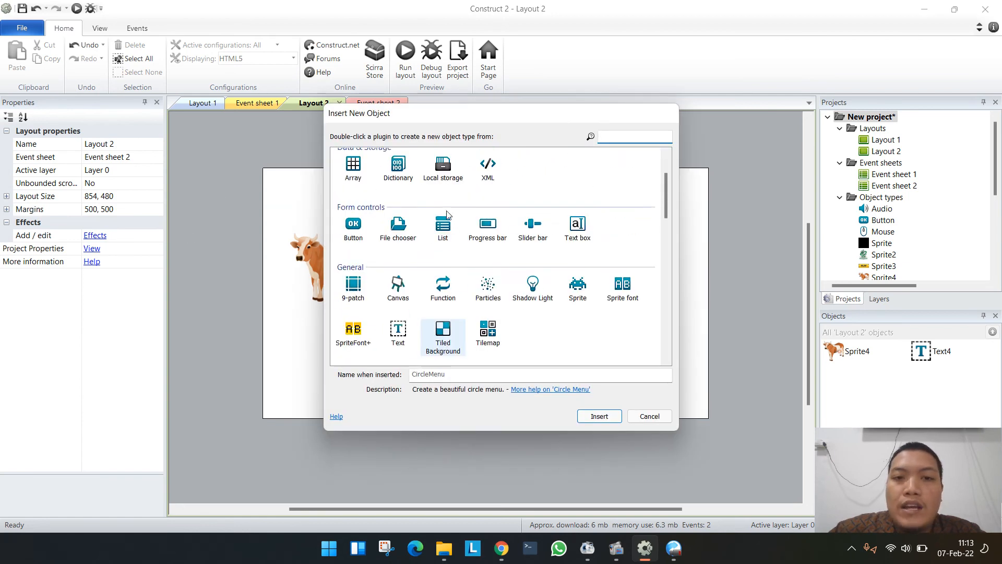
click(401, 328)
double_click(400, 327)
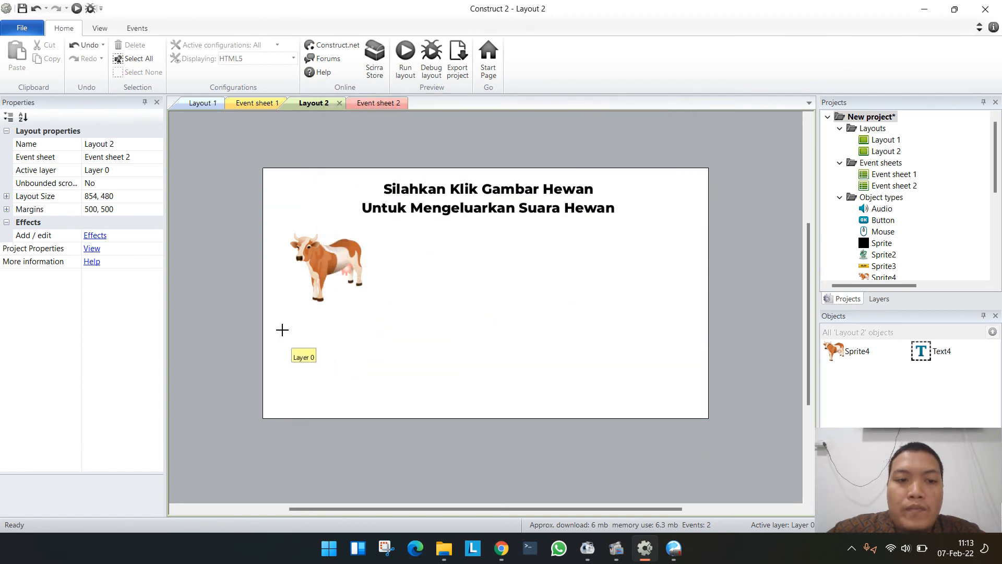
click(314, 314)
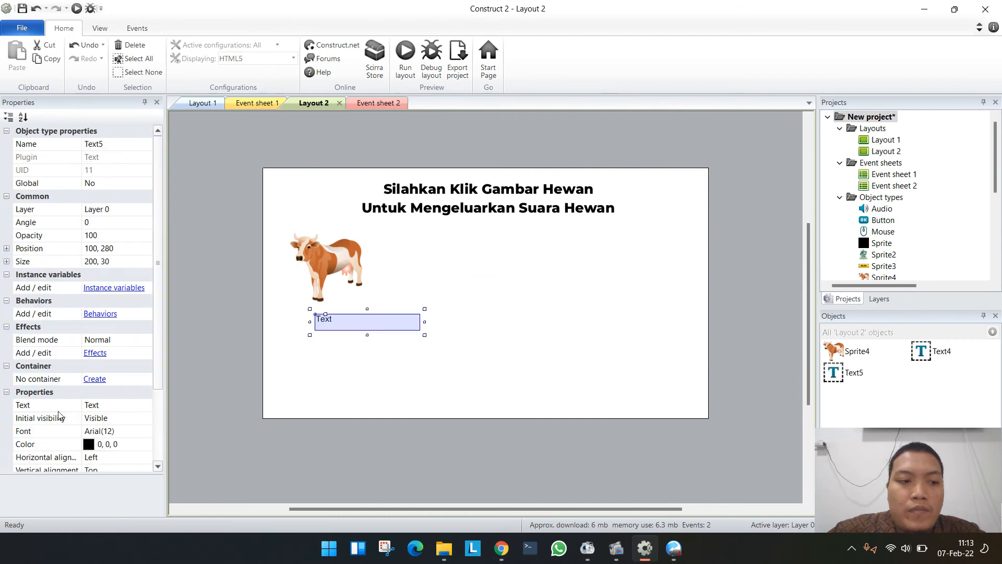
click(107, 406)
text(S)
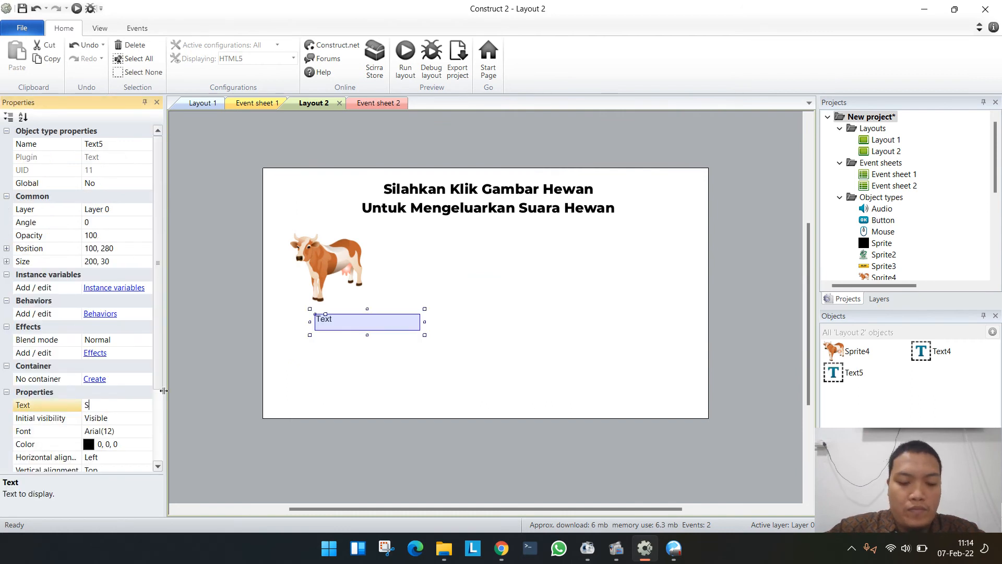
text(API)
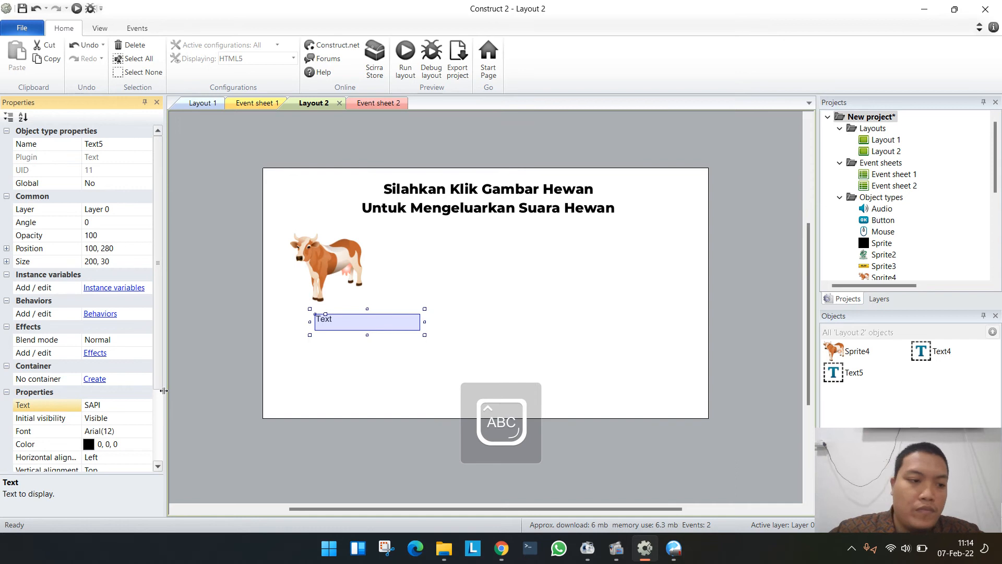
- Set the SAPI label's font to Century751 SeBd BT, Semi Bold, size 20
click(97, 431)
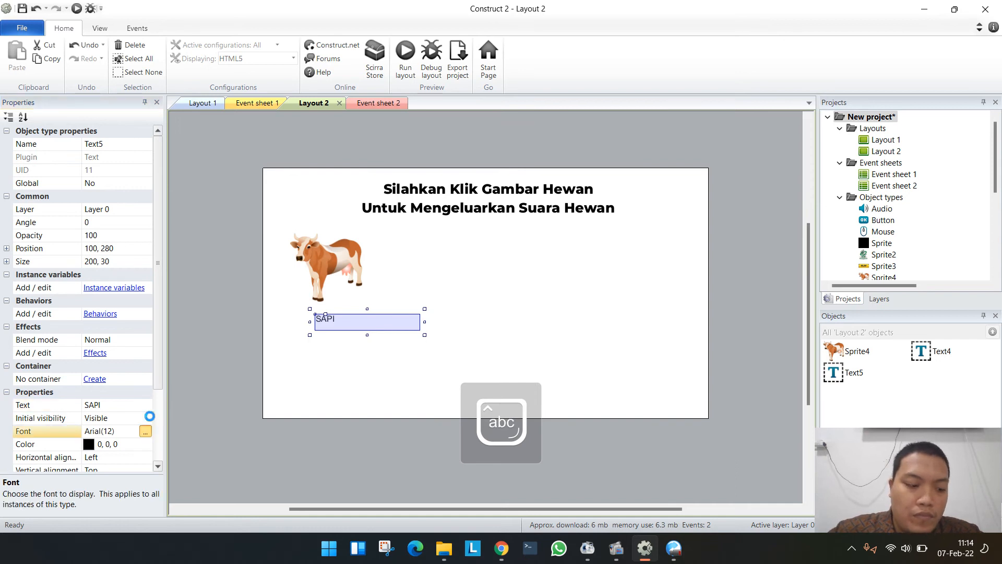
click(145, 431)
scroll(401, 255, down, 1)
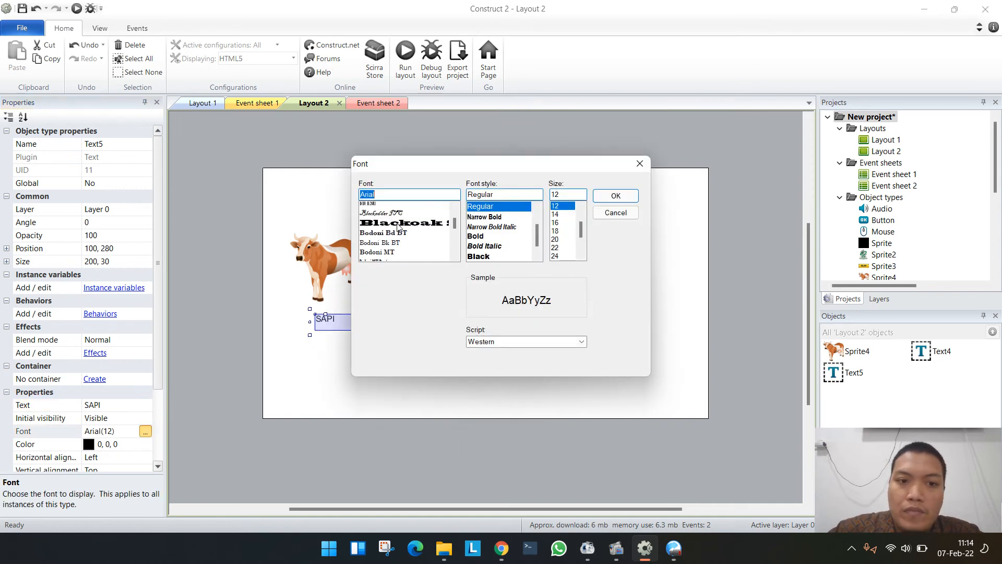
scroll(400, 234, down, 10)
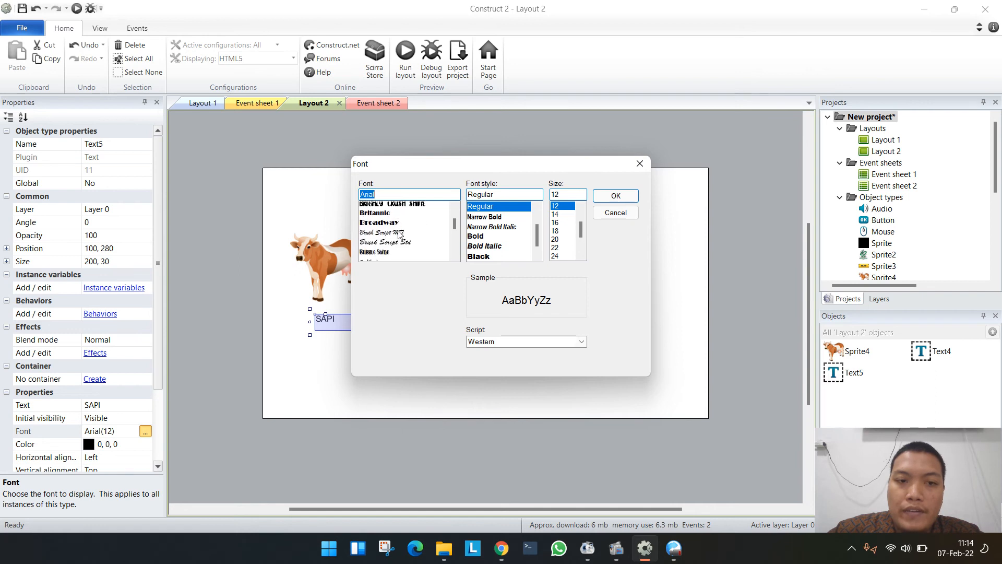
scroll(400, 235, up, 1)
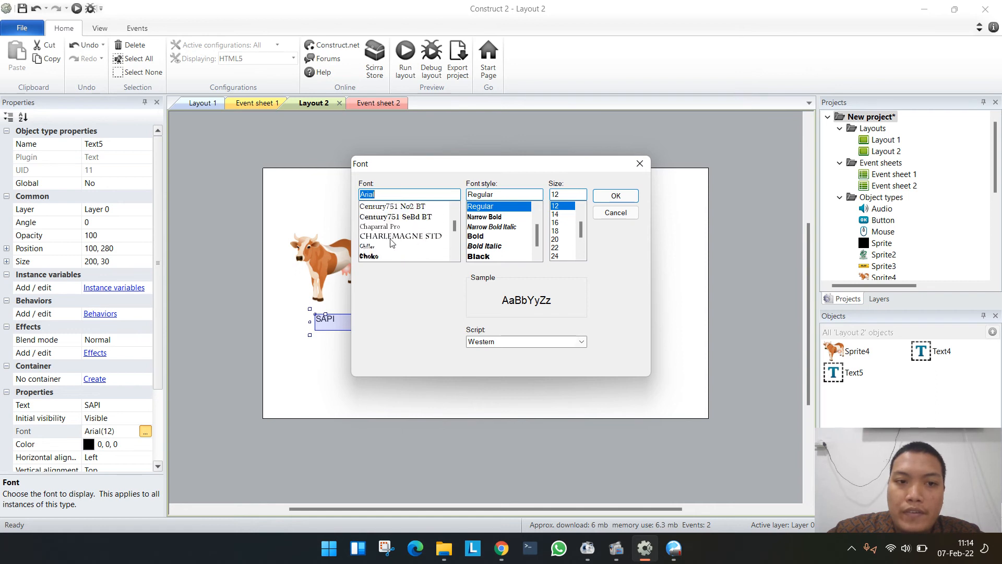
click(397, 216)
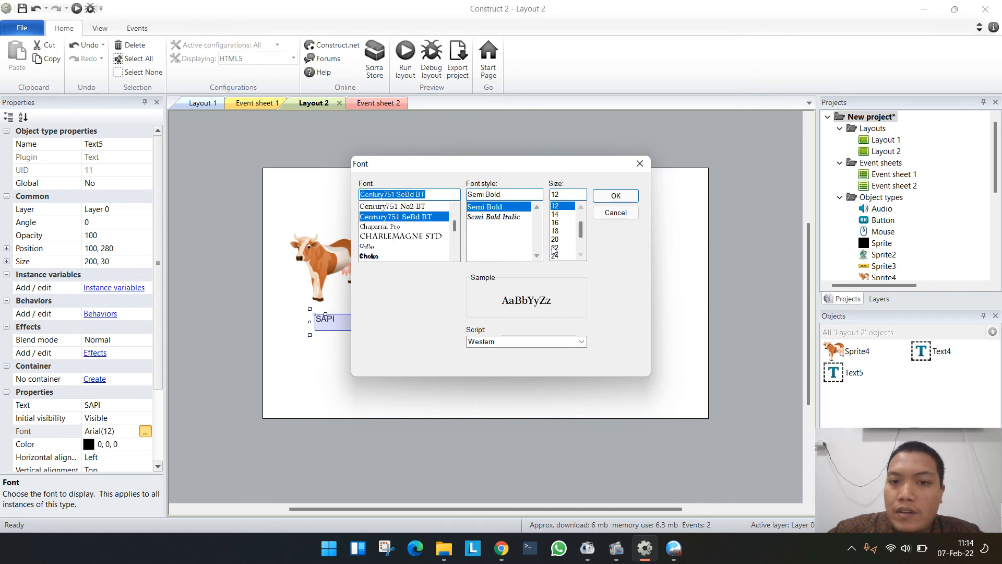
click(556, 239)
click(615, 196)
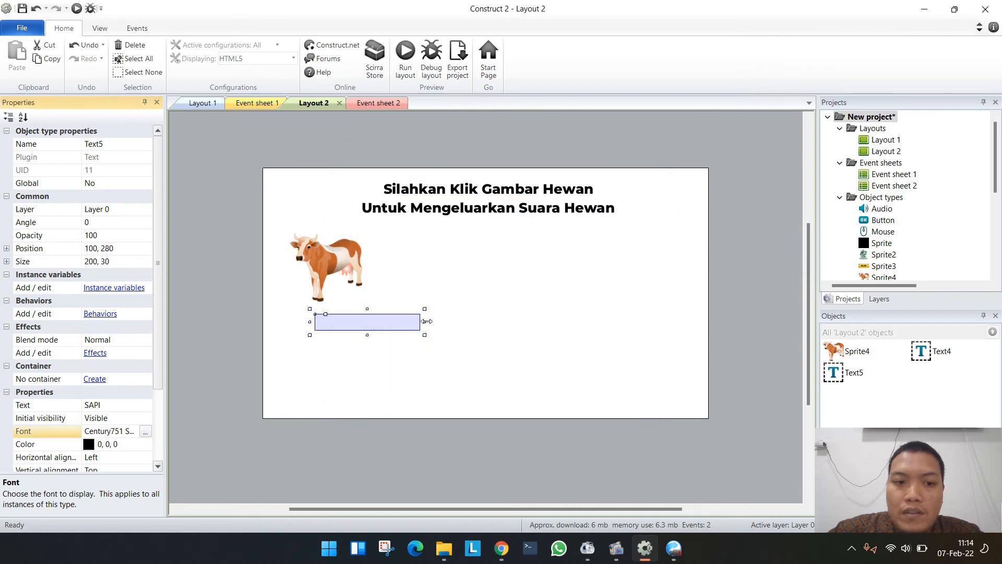
- Resize the SAPI label's box to about 90 × 42, center-align its text, and position it under the cow at about 95, 273
drag(424, 335, 368, 341)
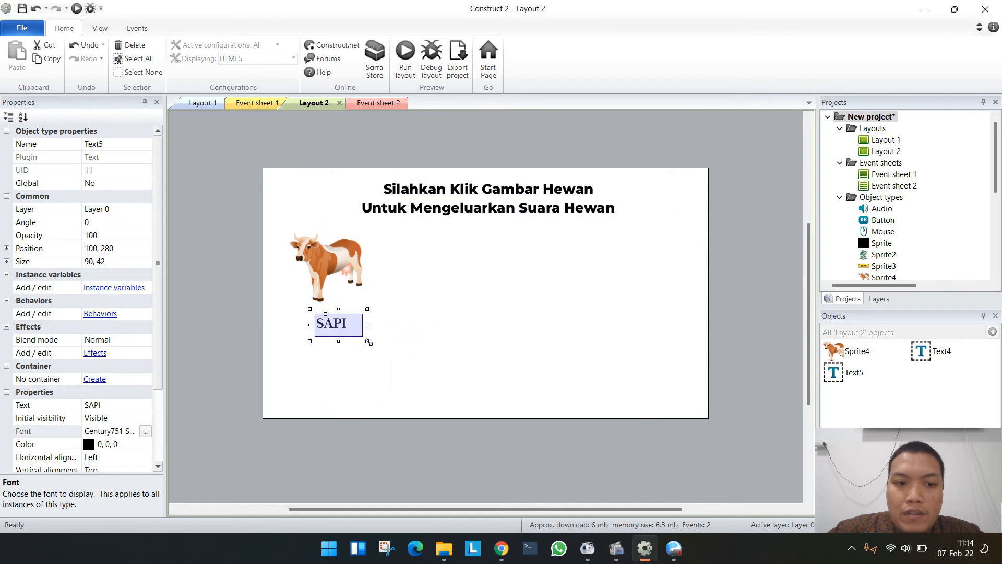
click(127, 455)
click(144, 457)
click(102, 478)
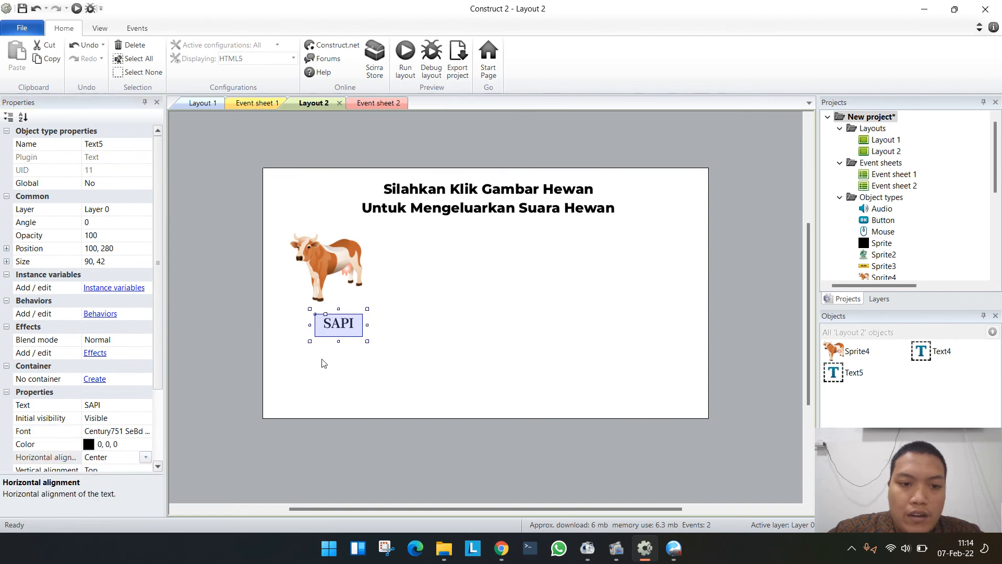
mouse_move(341, 327)
mouse_down()
mouse_move(327, 324)
mouse_move(336, 322)
mouse_up()
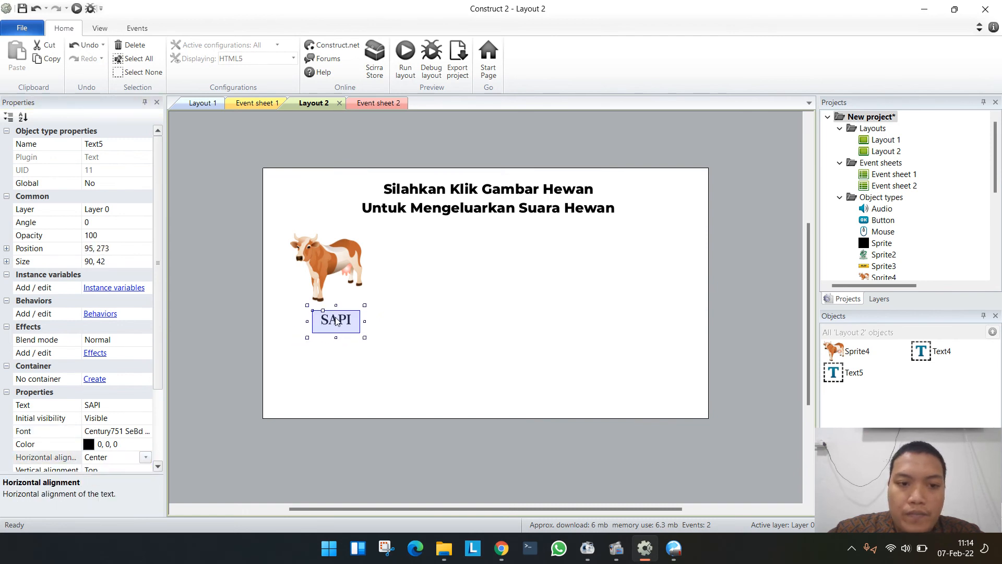
click(407, 334)
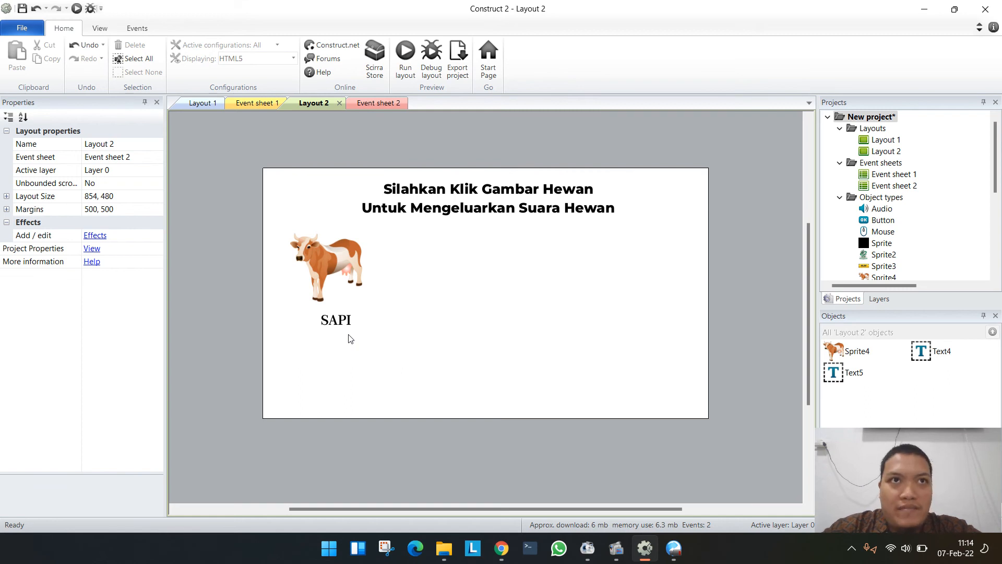
- Switch to Chrome and search Google for "cow sound ogg"
key(alt+Tab)
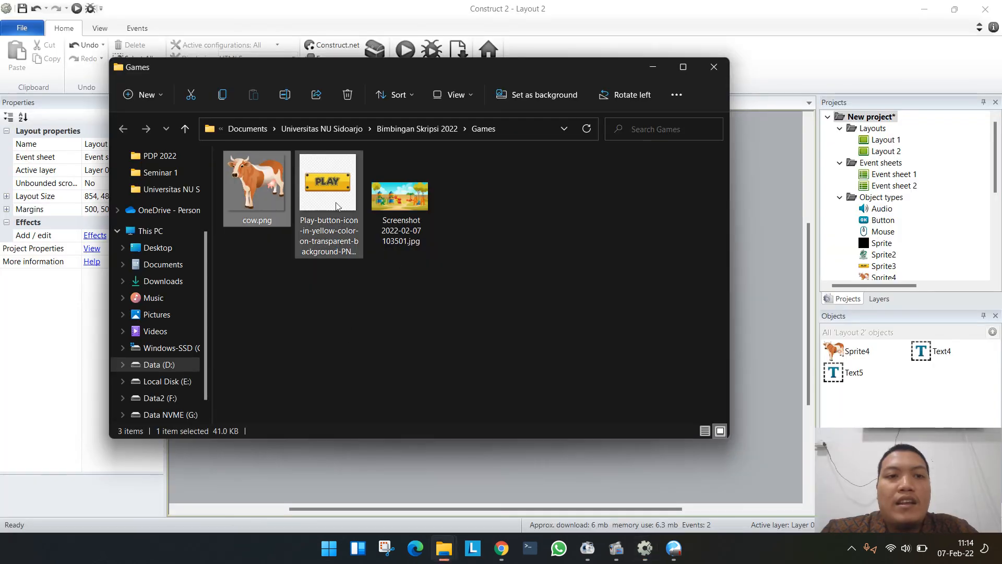
key(alt+Tab)
key(alt+Tab)
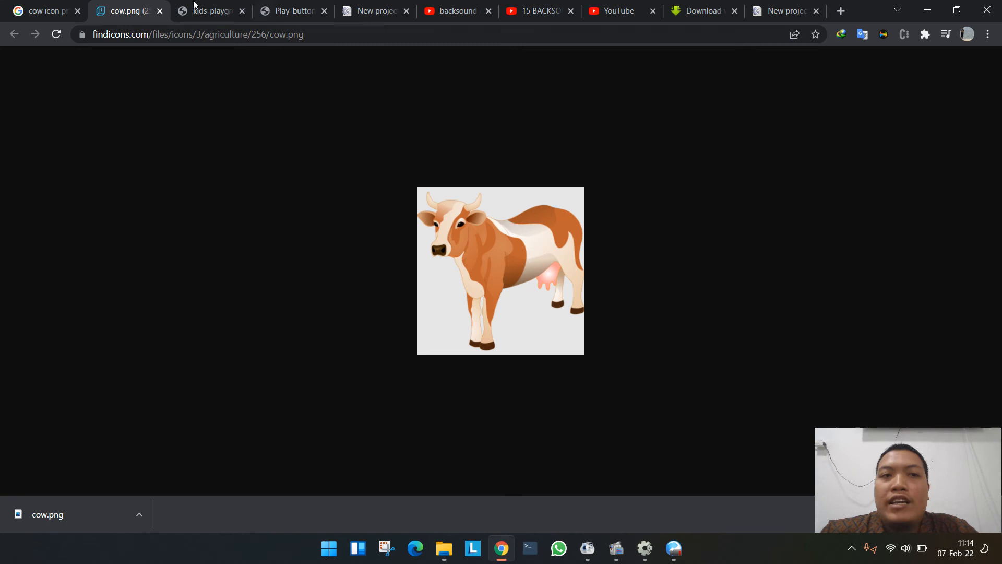
click(63, 6)
click(59, 70)
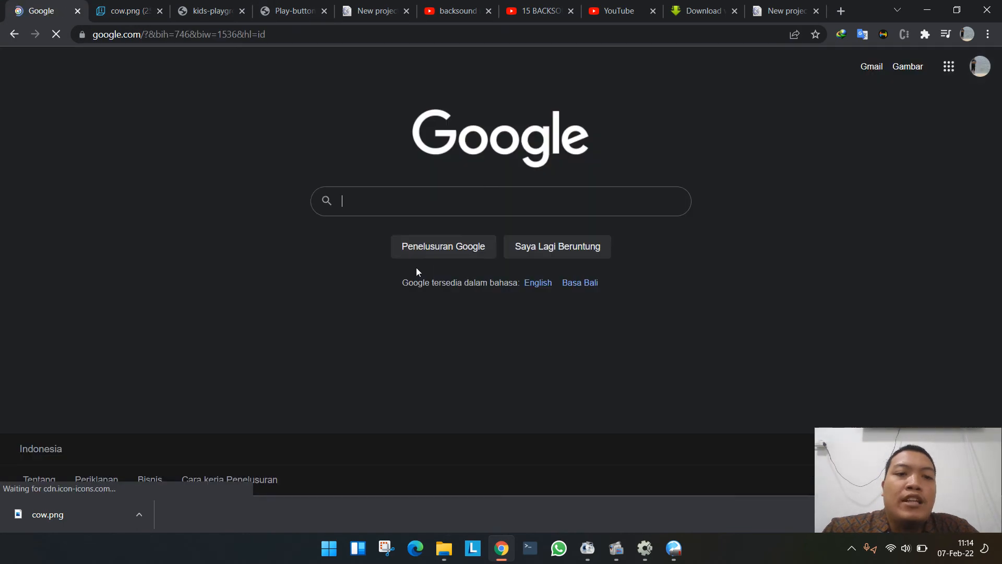
text(cow )
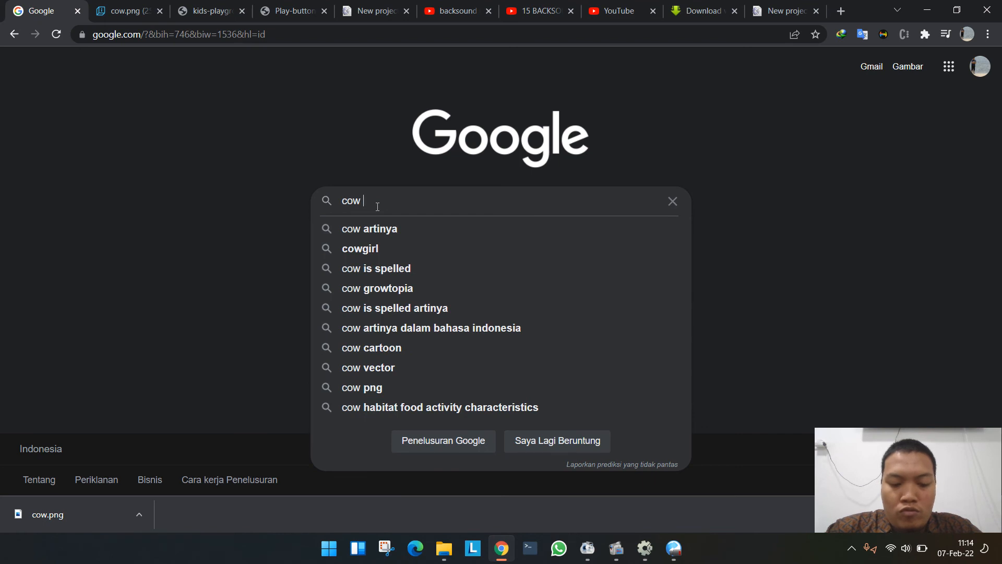
text(sound )
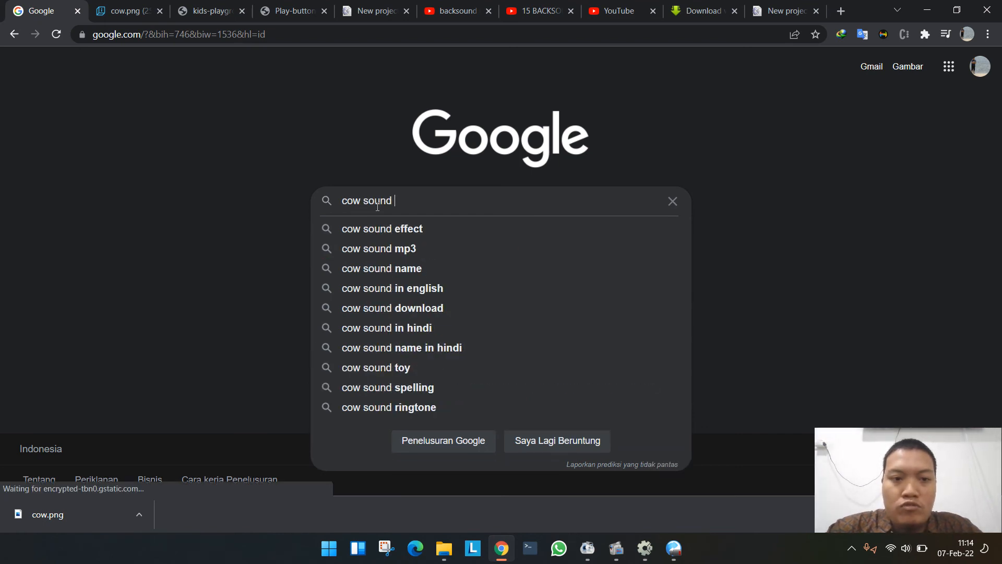
text(ogg)
key(Return)
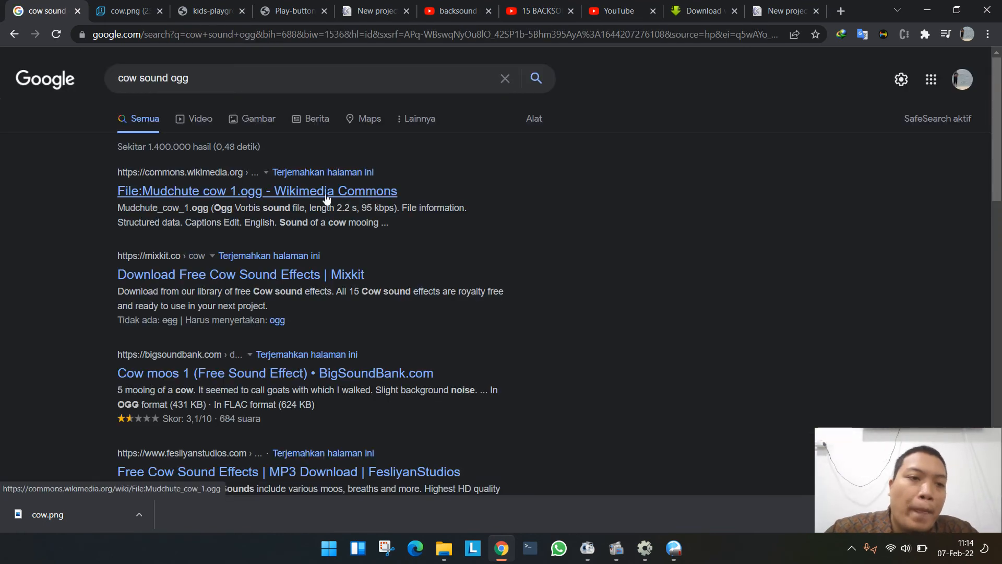
- Open the Wikimedia Commons result for Mudchute cow 1.ogg in a new tab and copy its direct file URL from the download details
right_click(291, 199)
click(336, 203)
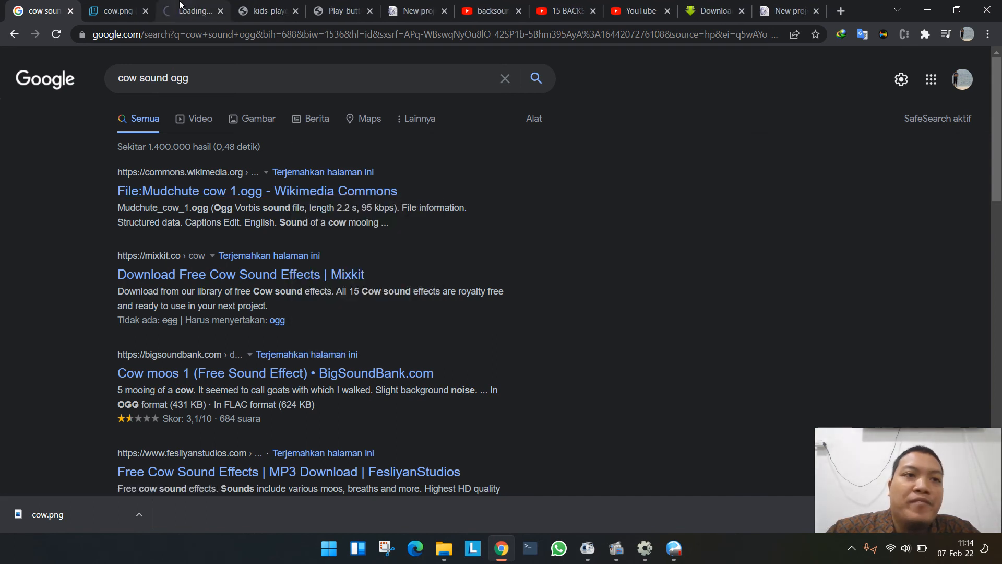
click(193, 10)
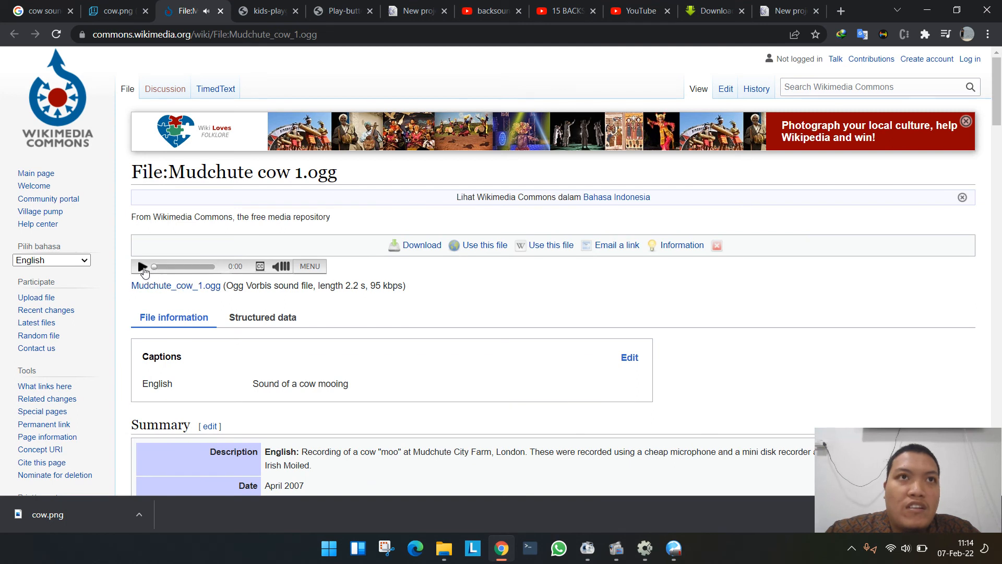
click(422, 245)
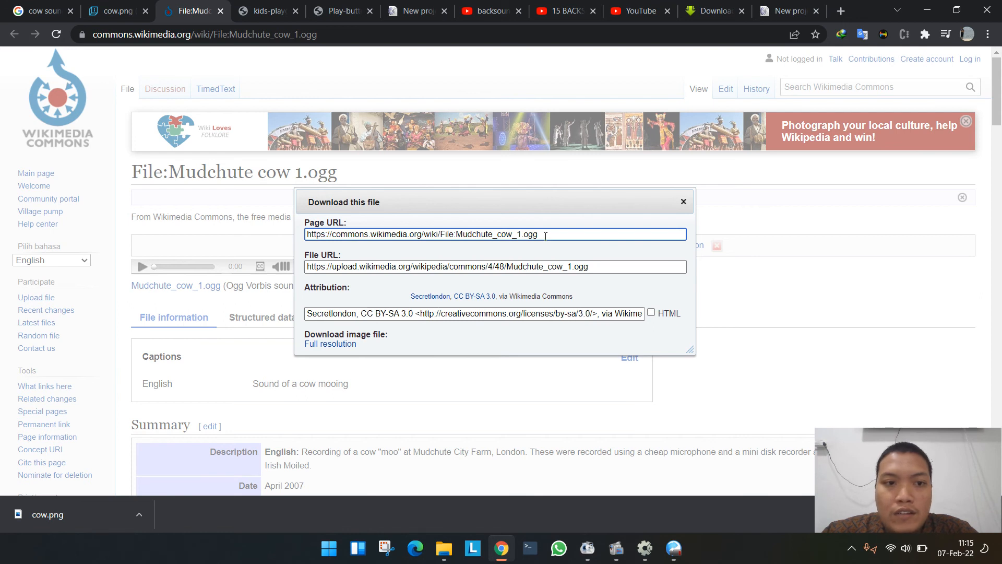
drag(583, 234, 207, 243)
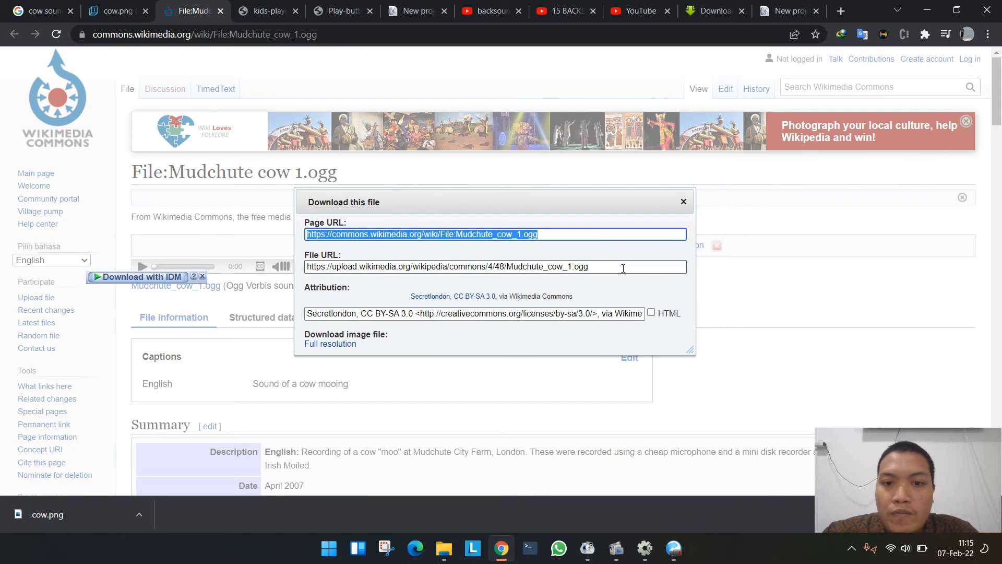
drag(619, 268, 242, 276)
key(ctrl+c)
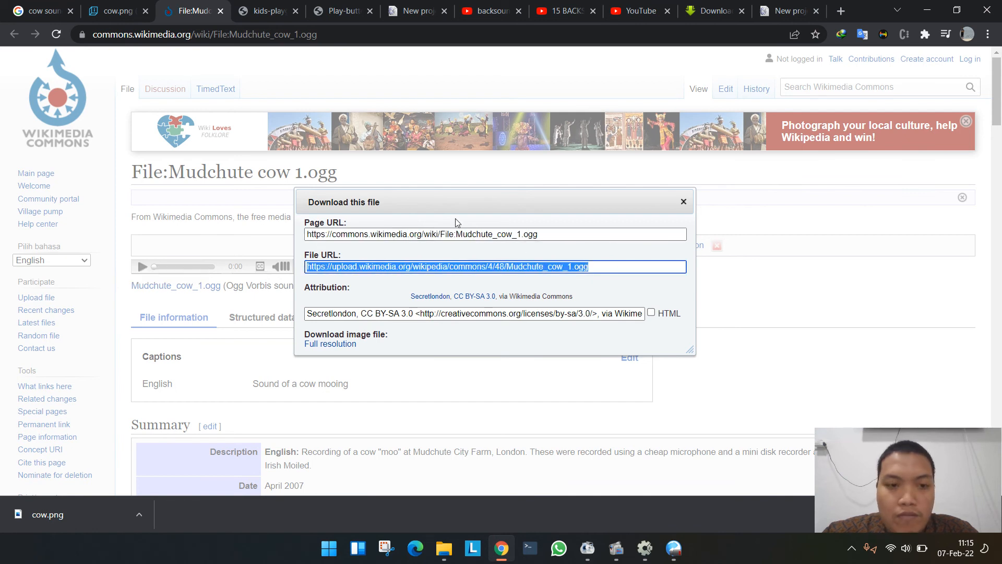
click(683, 201)
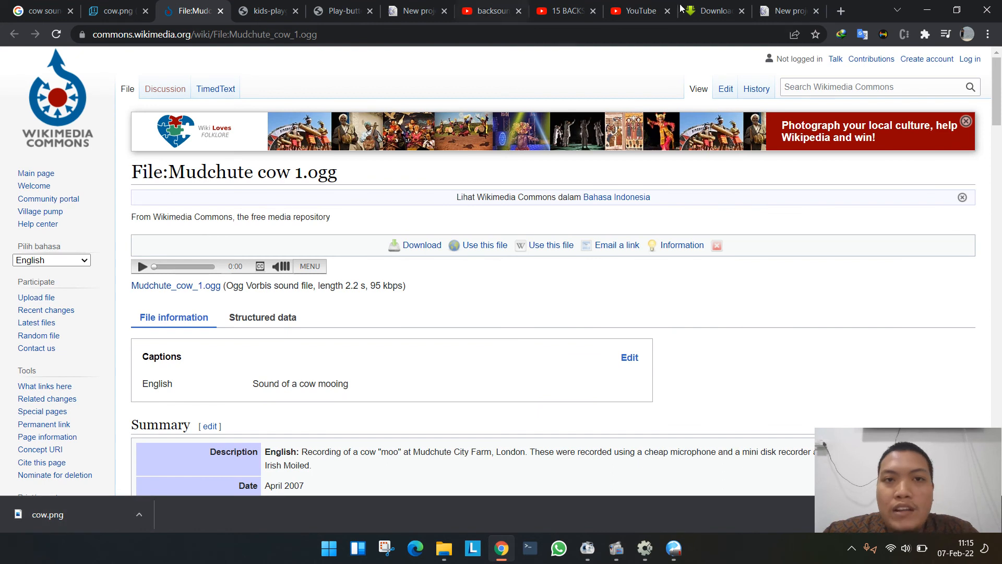
- Load the copied URL in a new tab, download Mudchute_cow_1.ogg into Bimbingan Skripsi 2022\Games, and open that folder
click(841, 13)
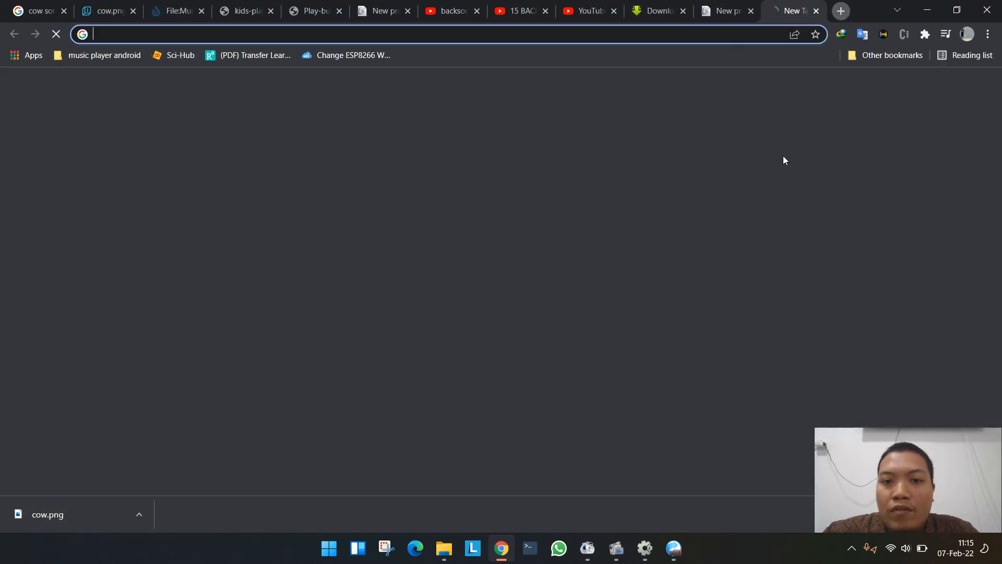
key(ctrl+v)
key(Return)
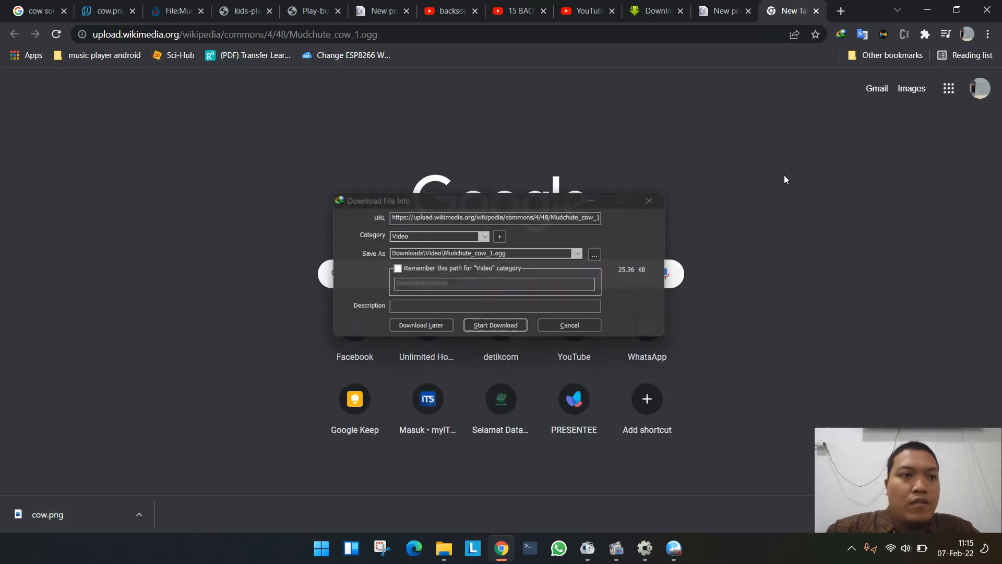
click(601, 254)
click(447, 275)
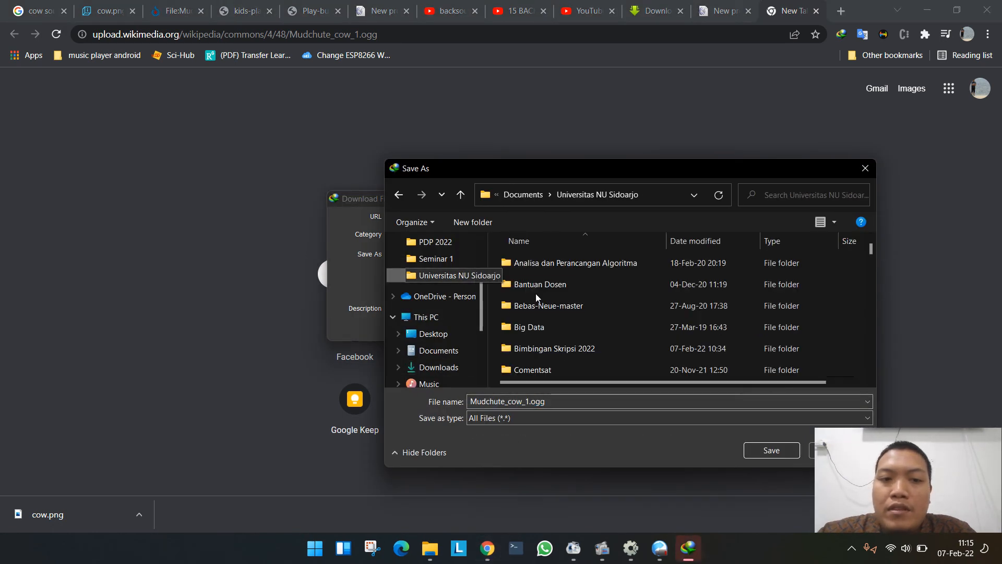
double_click(534, 352)
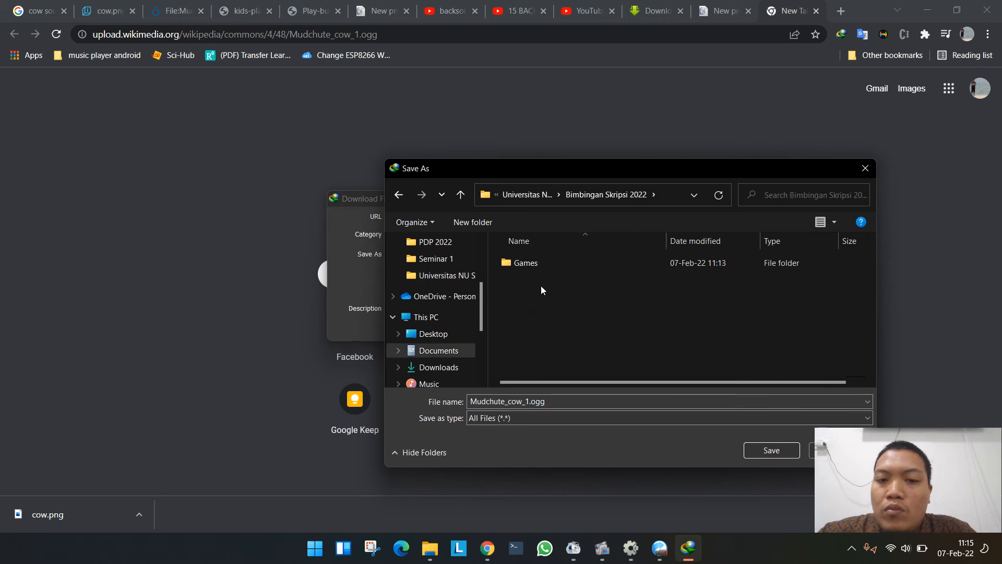
double_click(538, 267)
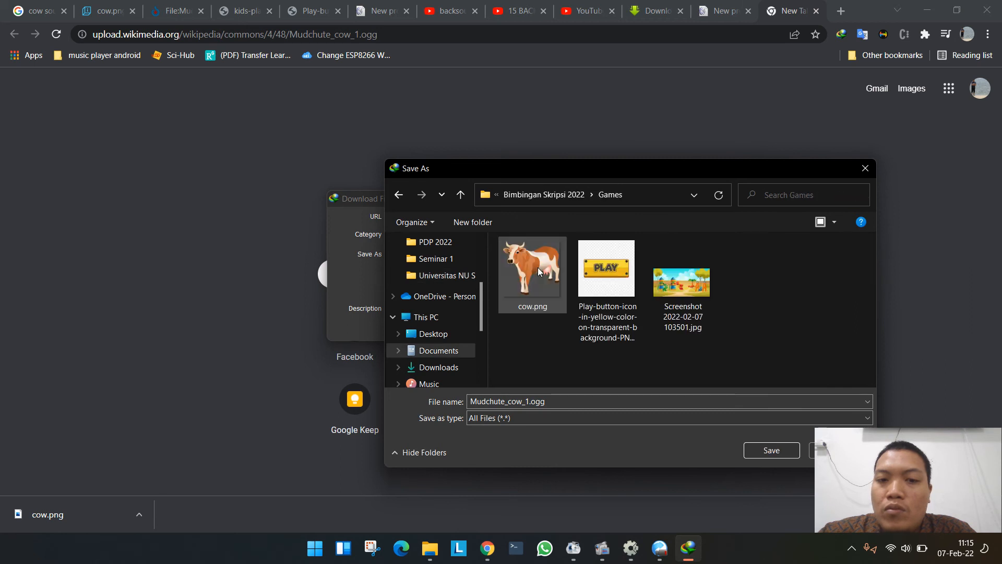
click(764, 453)
click(513, 330)
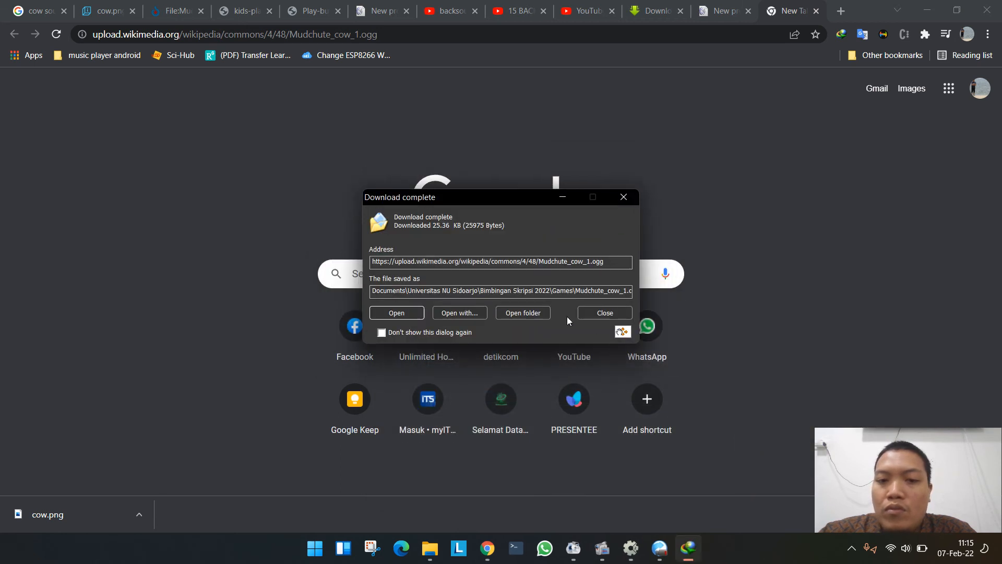
click(537, 311)
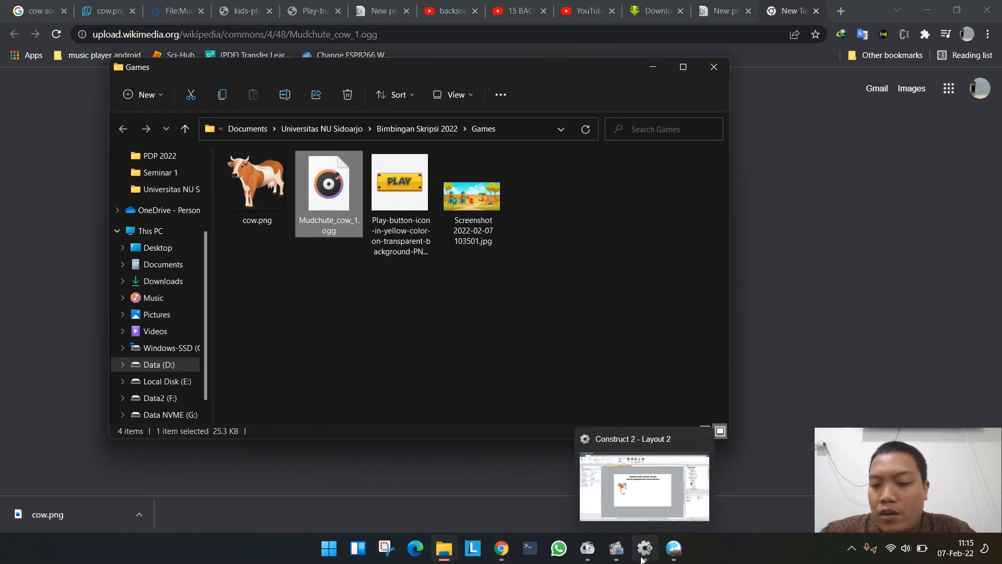
- Switch to Construct 2 and import Mudchute_cow_1.ogg from the Games folder into the project's Music folder
click(648, 521)
scroll(887, 222, down, 5)
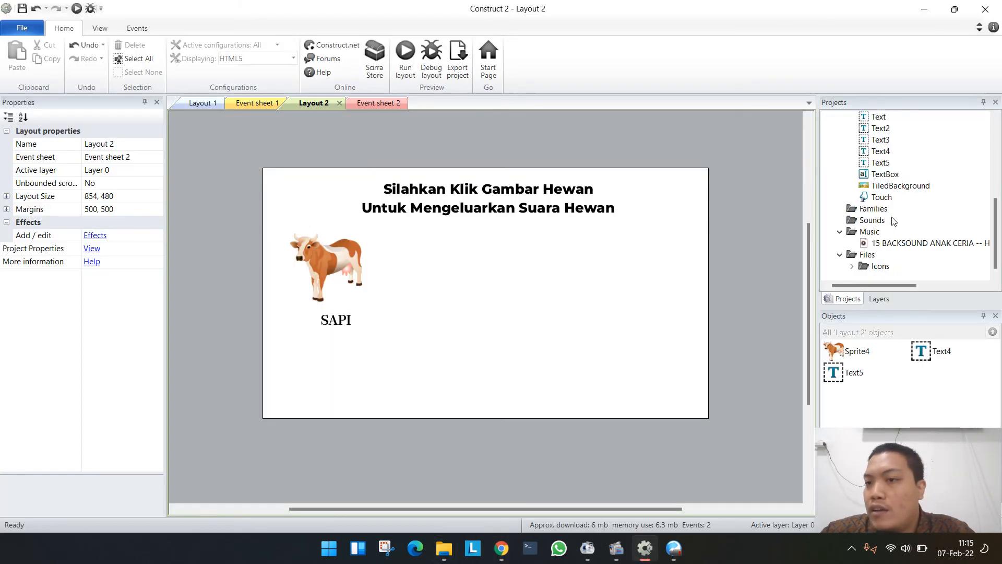
right_click(869, 232)
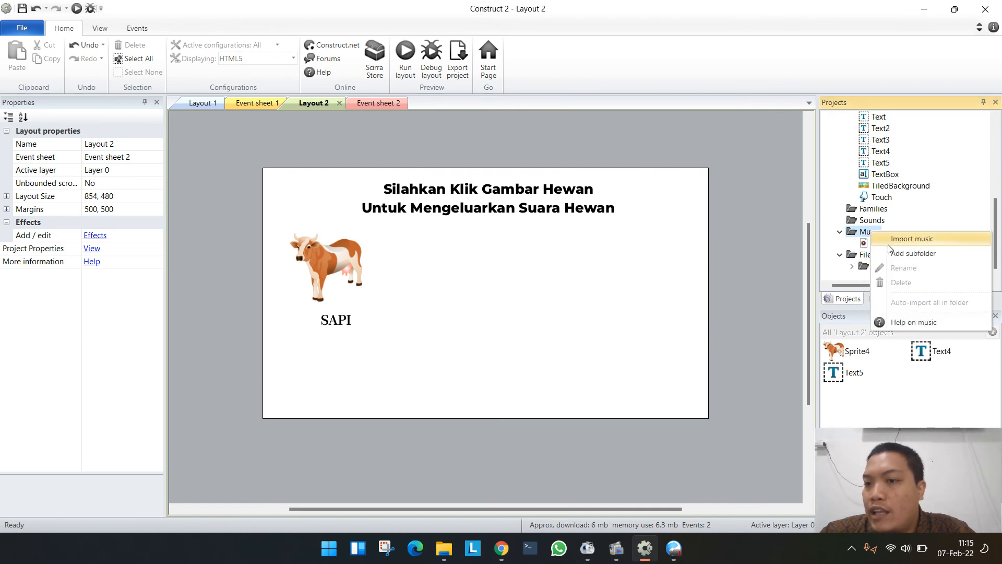
click(890, 241)
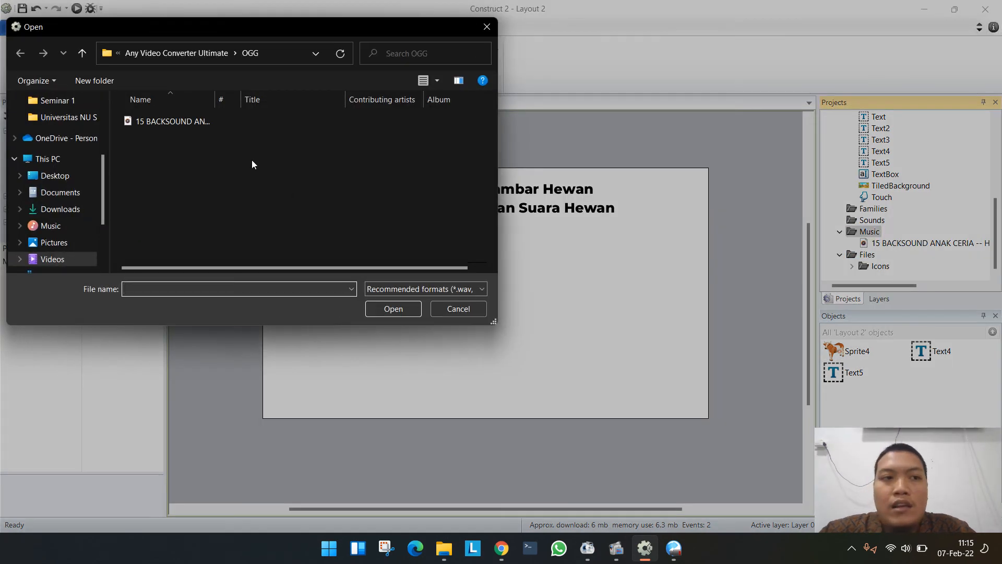
click(197, 54)
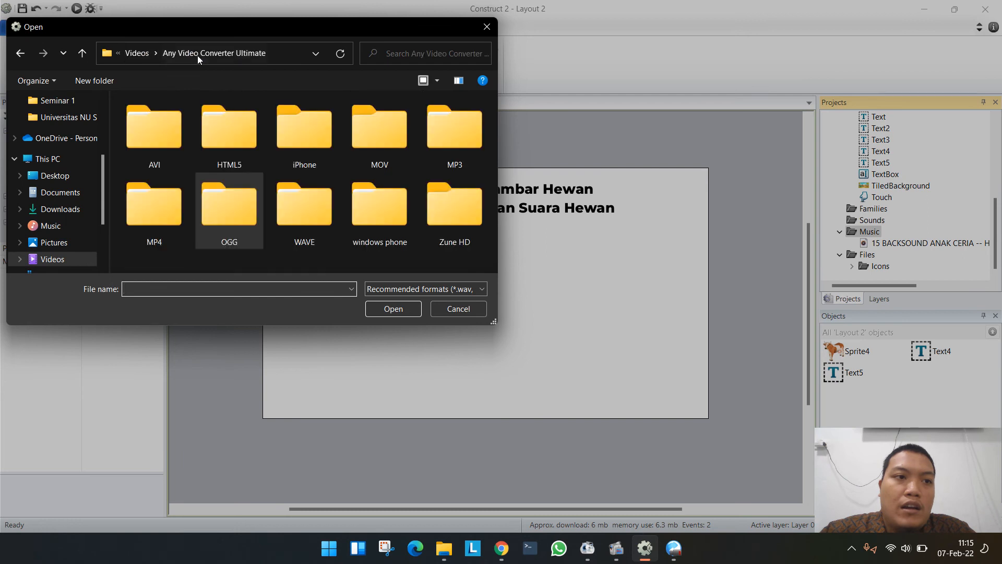
click(66, 117)
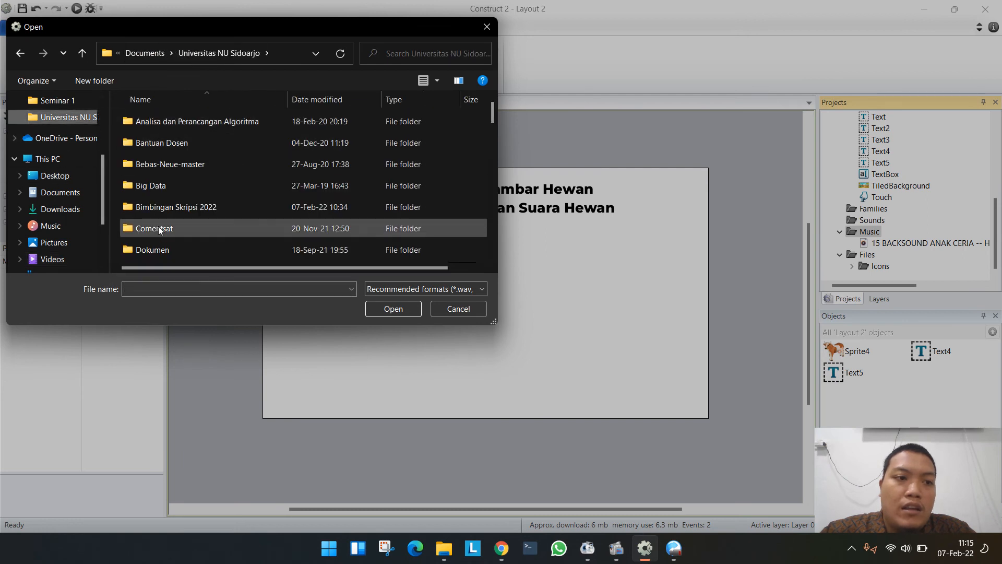
double_click(161, 207)
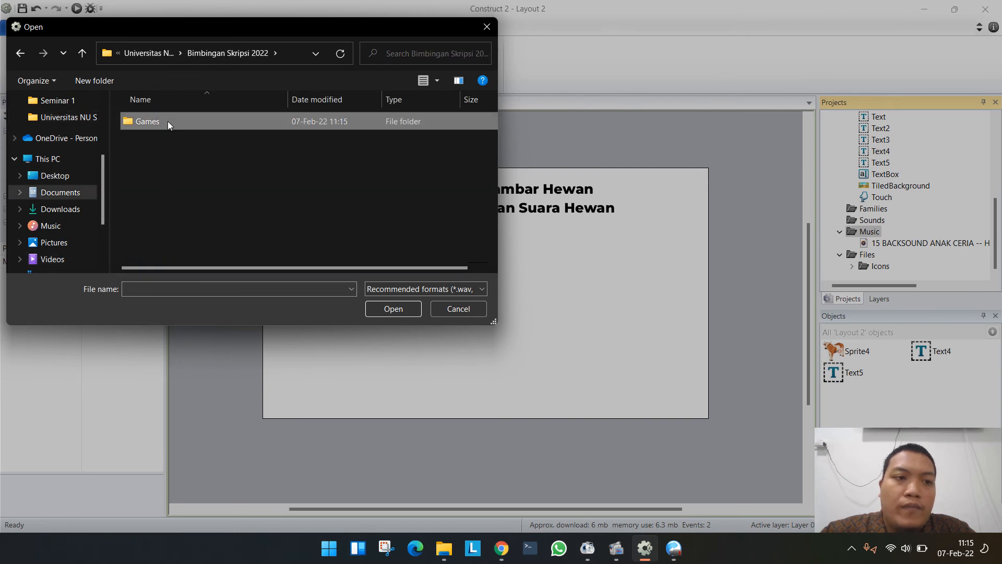
double_click(173, 121)
double_click(192, 123)
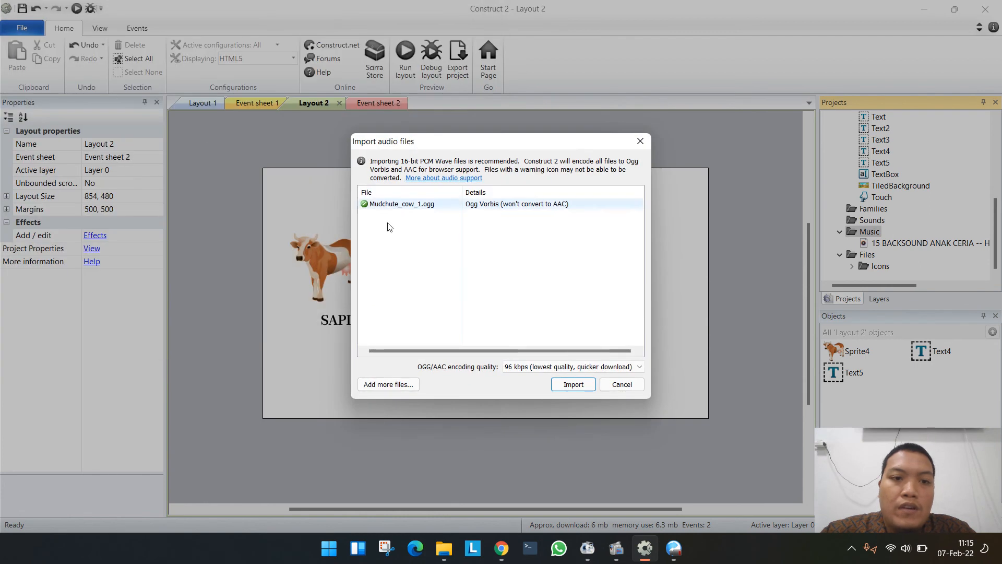
click(573, 384)
click(581, 384)
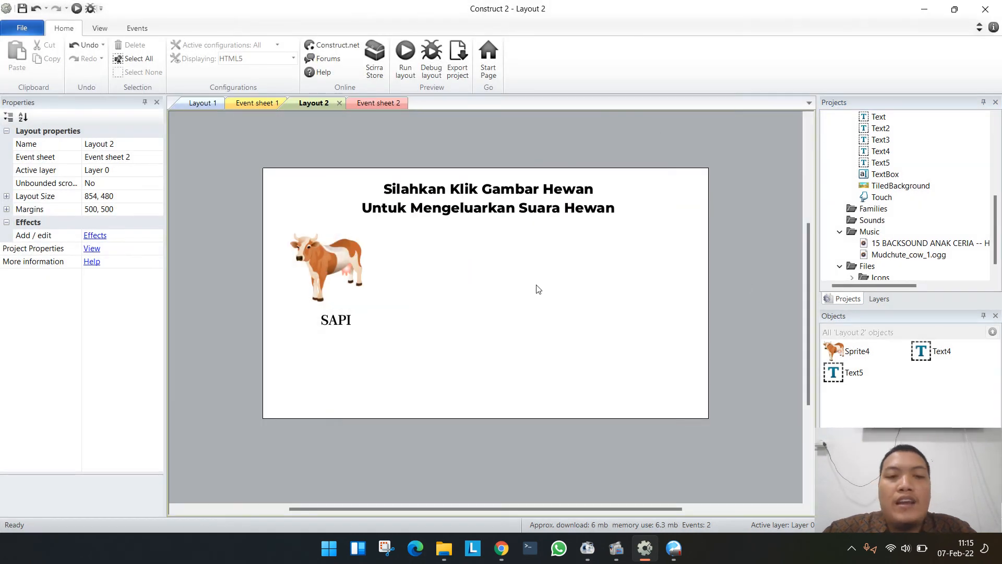
- Add a Mouse "On object clicked" event to Event sheet 2 for a single left click on the cow, Sprite4
click(376, 103)
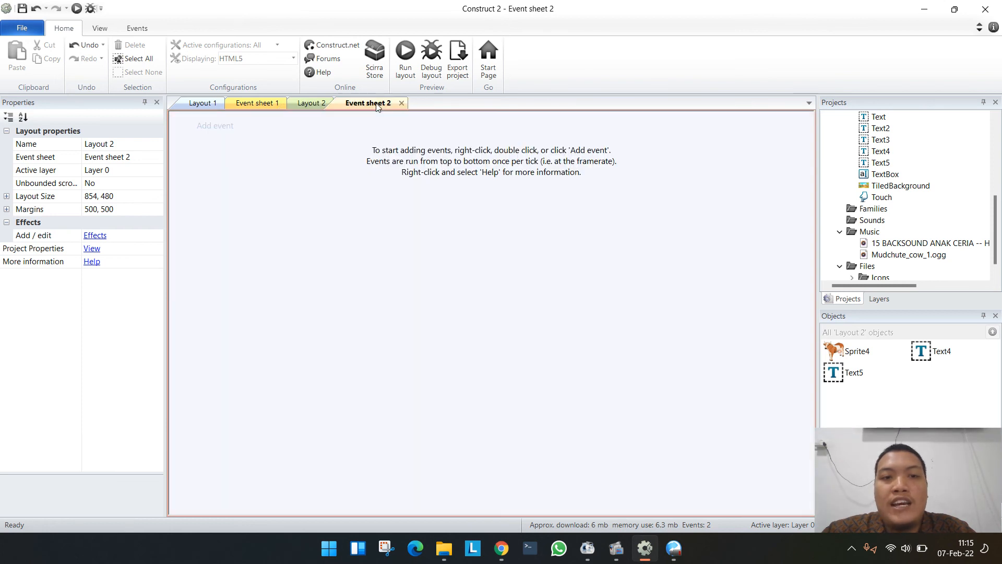
click(215, 125)
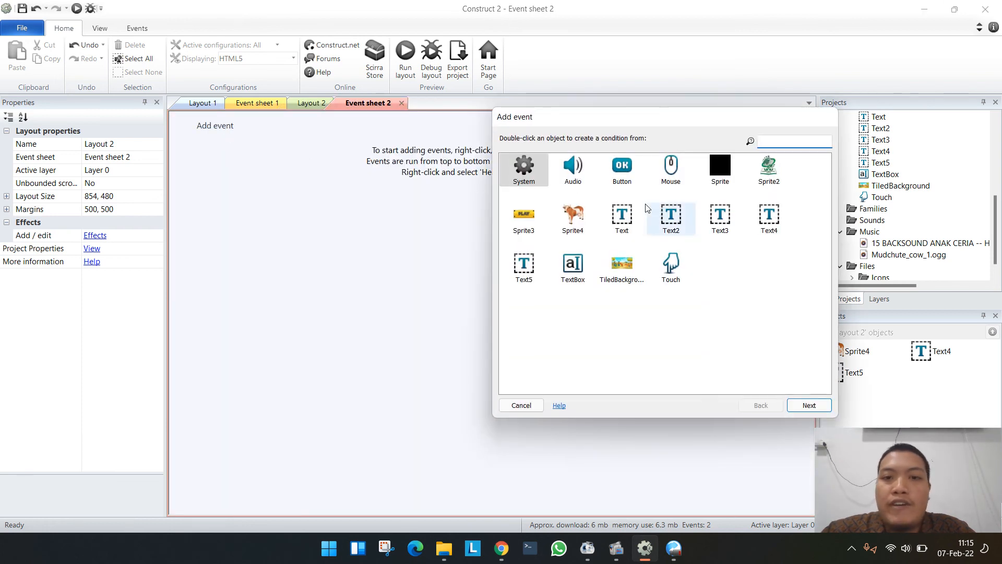
double_click(671, 178)
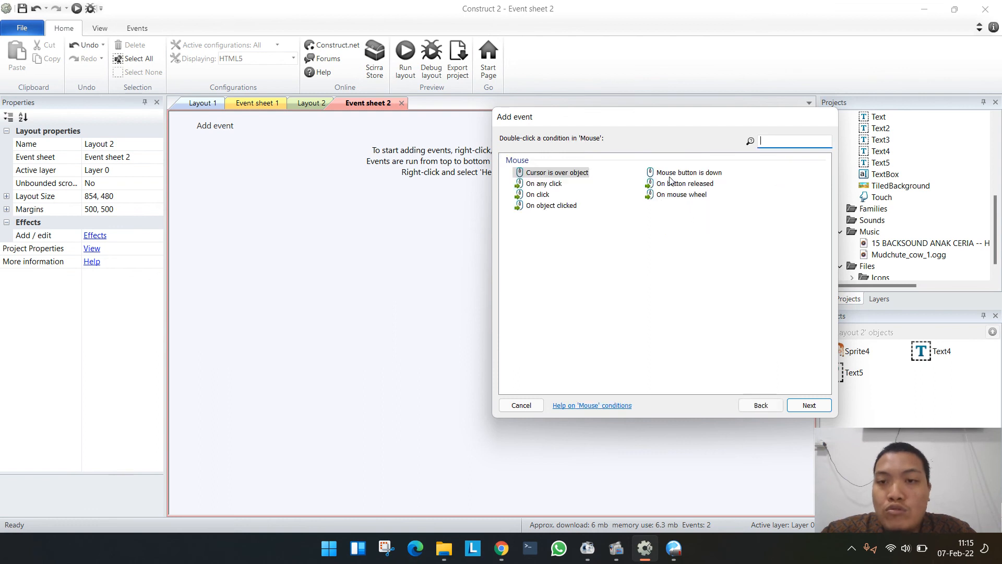
double_click(552, 208)
click(754, 283)
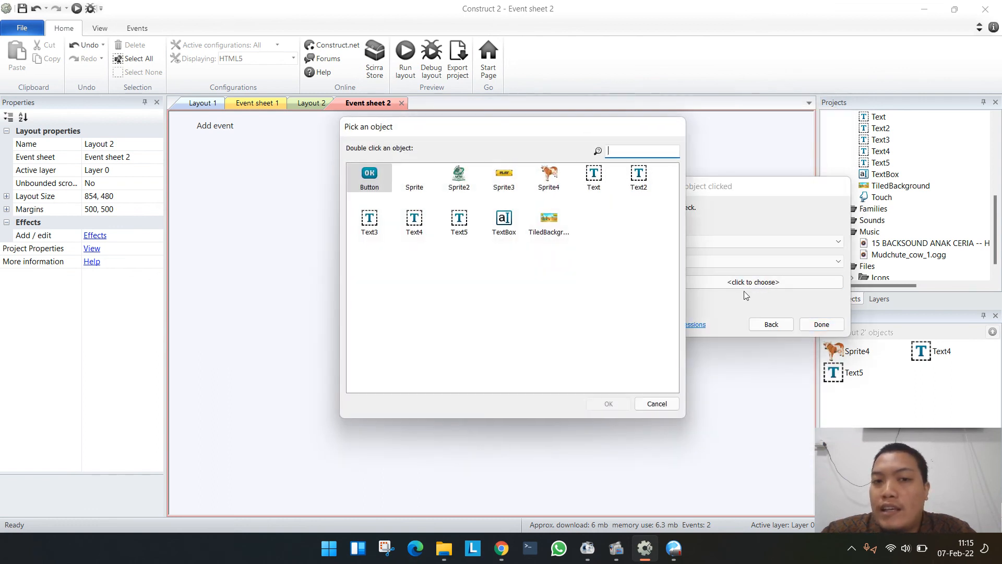
double_click(553, 189)
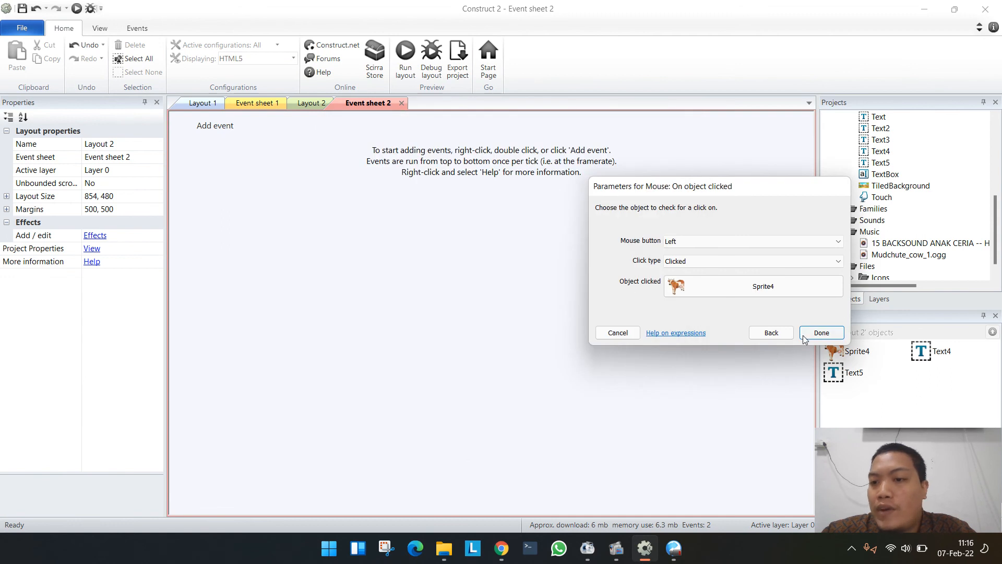
click(803, 336)
- Add an Audio Play action to the cow's click event, playing Mudchute_cow_1 without looping and tagged "sapi"
click(377, 128)
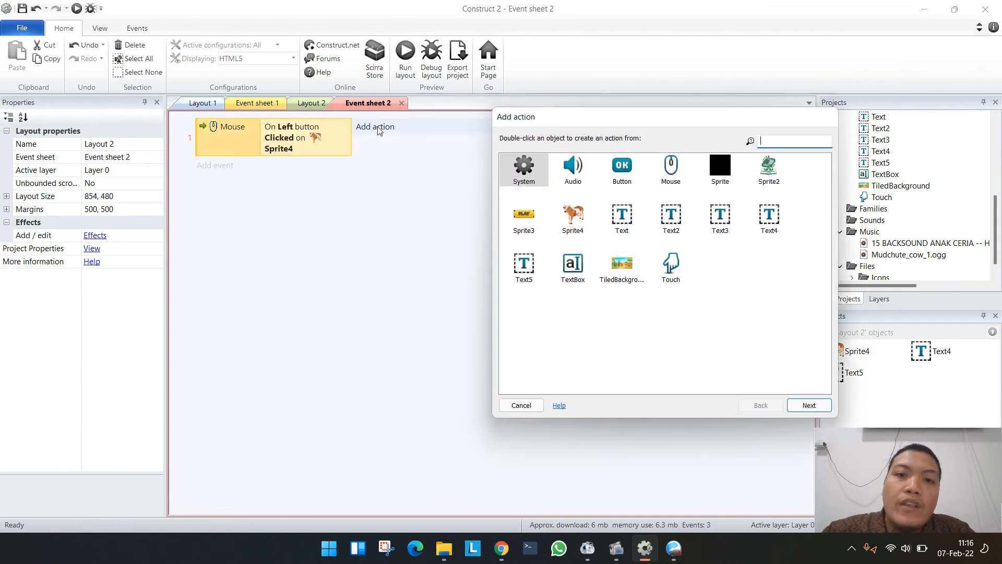
double_click(581, 178)
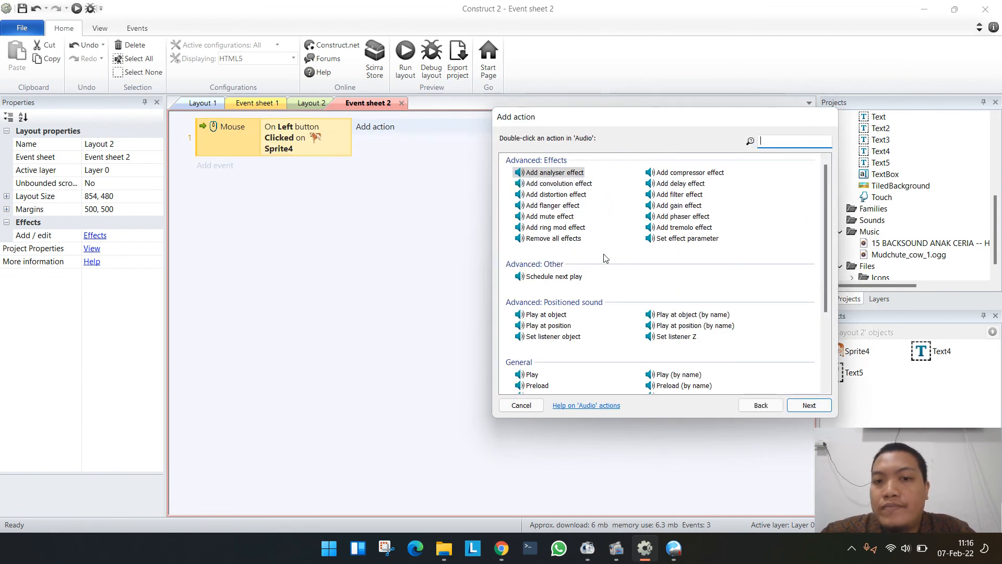
scroll(604, 258, down, 3)
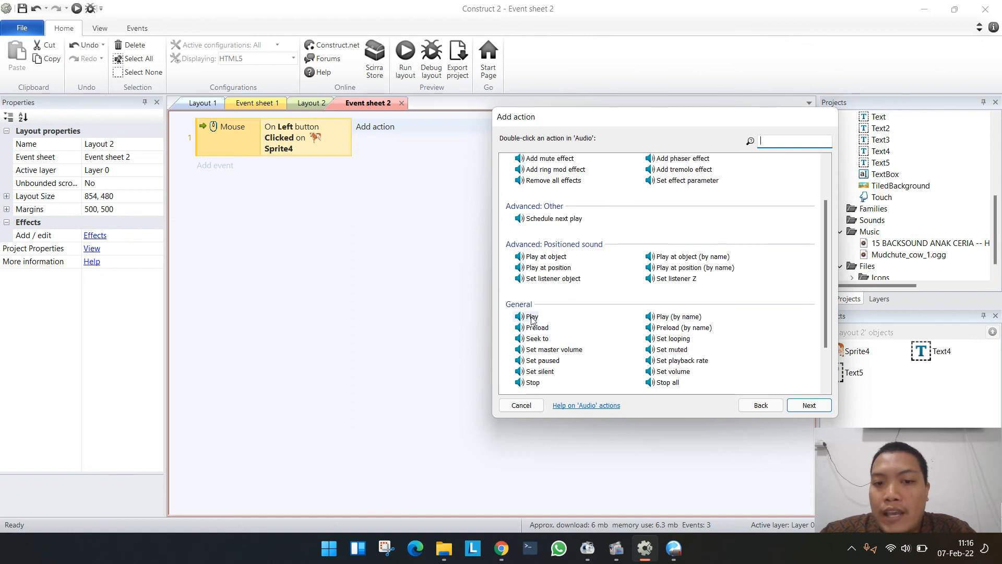
double_click(532, 316)
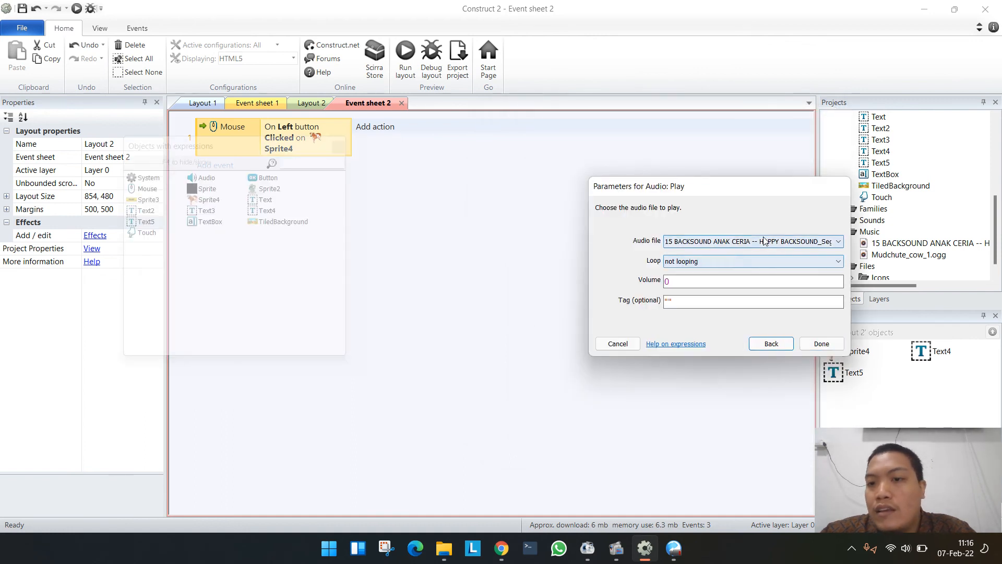
click(764, 240)
click(743, 264)
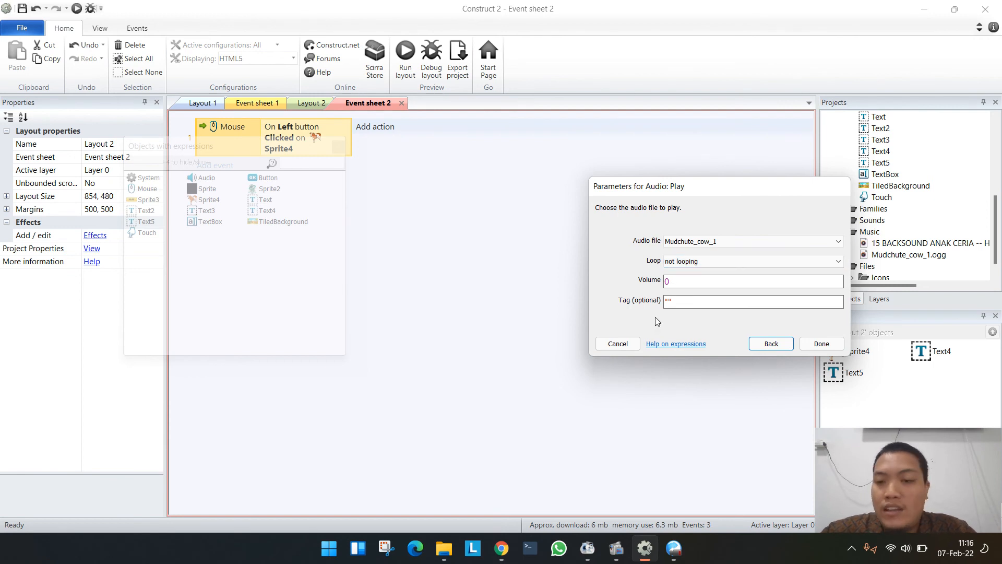
click(666, 300)
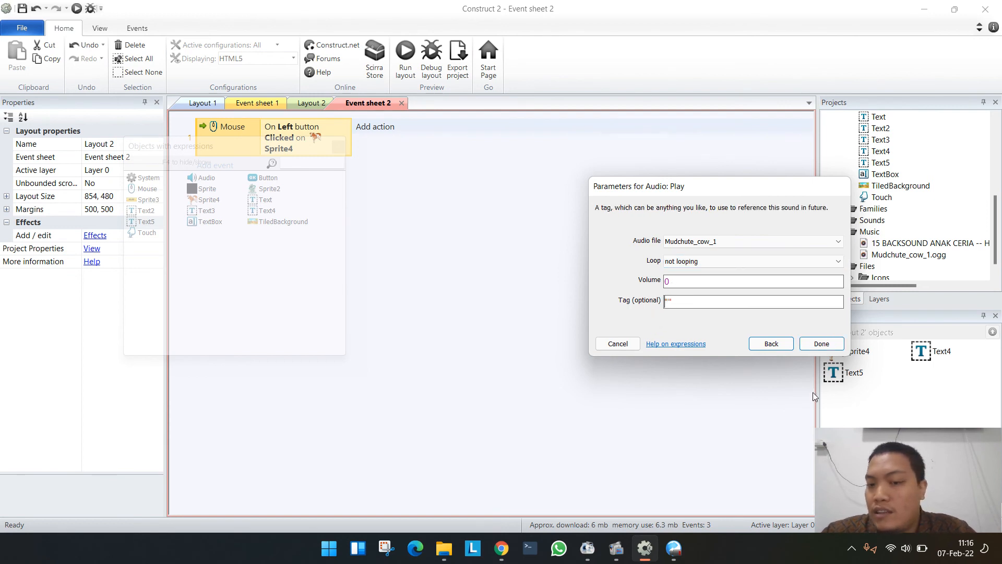
text(sapi)
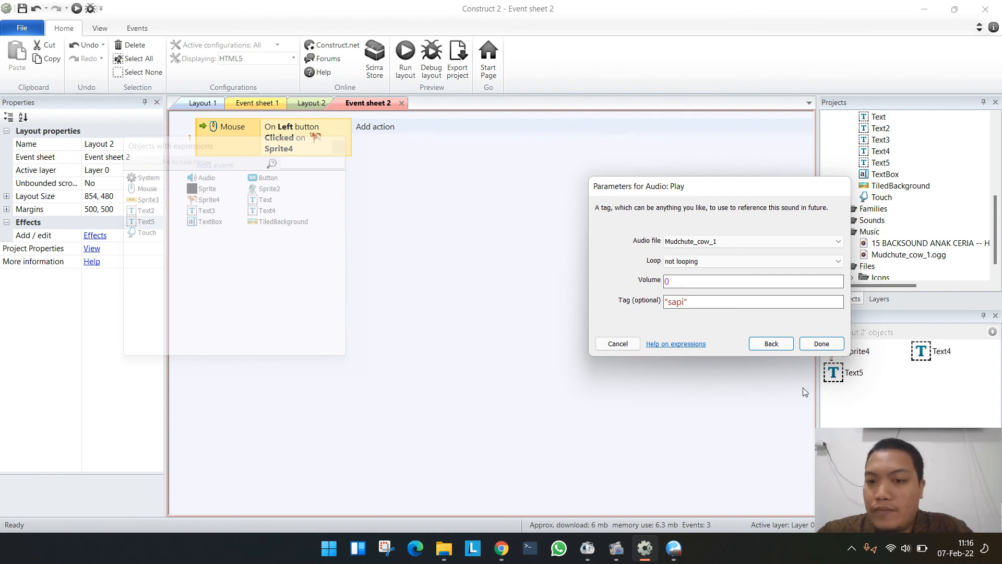
click(822, 343)
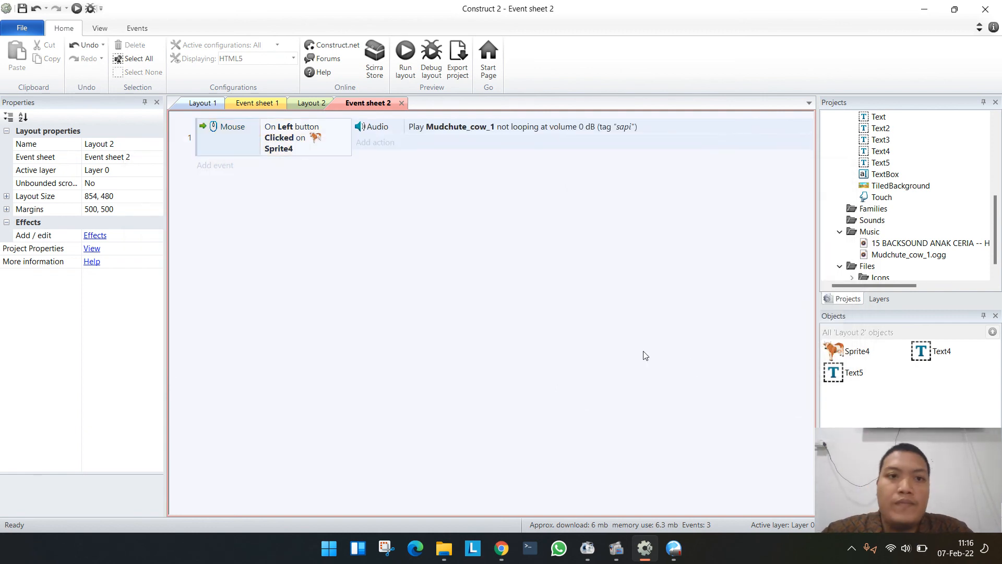
- Run Layout 2 in the browser, test the sound on the cow picture, and switch back to Construct 2
right_click(605, 254)
click(423, 223)
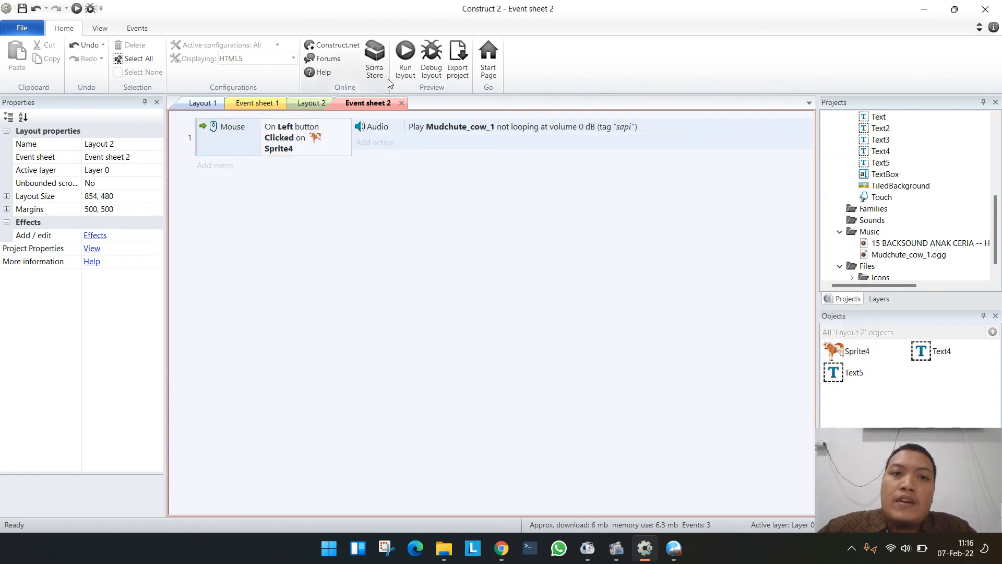
click(412, 63)
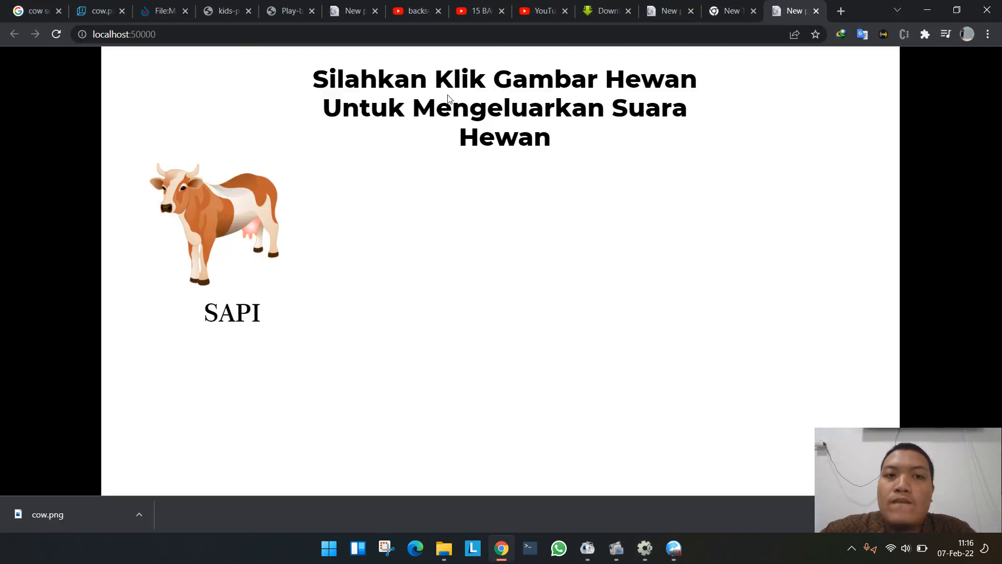
click(244, 211)
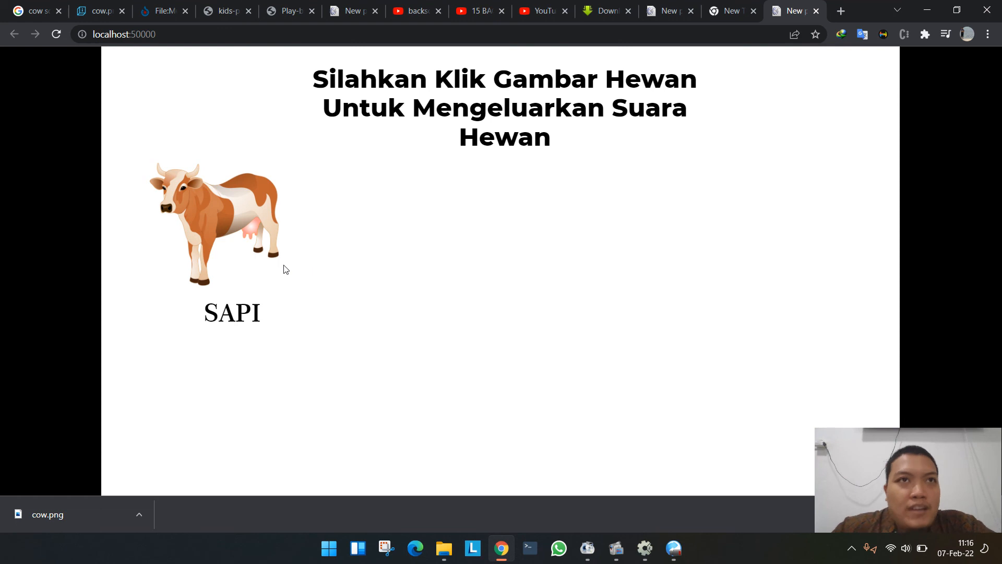
key(alt+Tab)
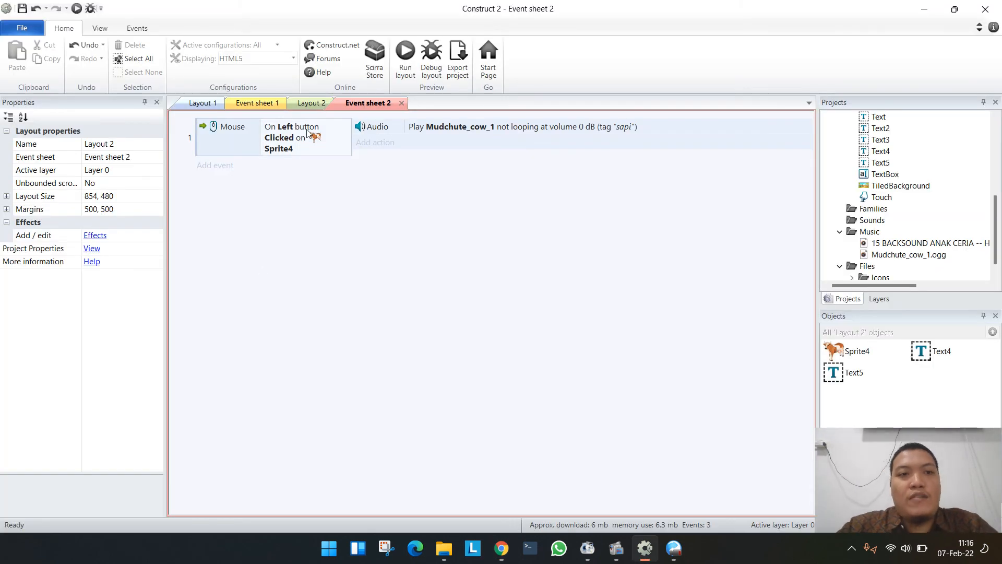
- Examine the plugins that can be inserted as new objects in Layout 2, including Video and Youtube player
click(313, 103)
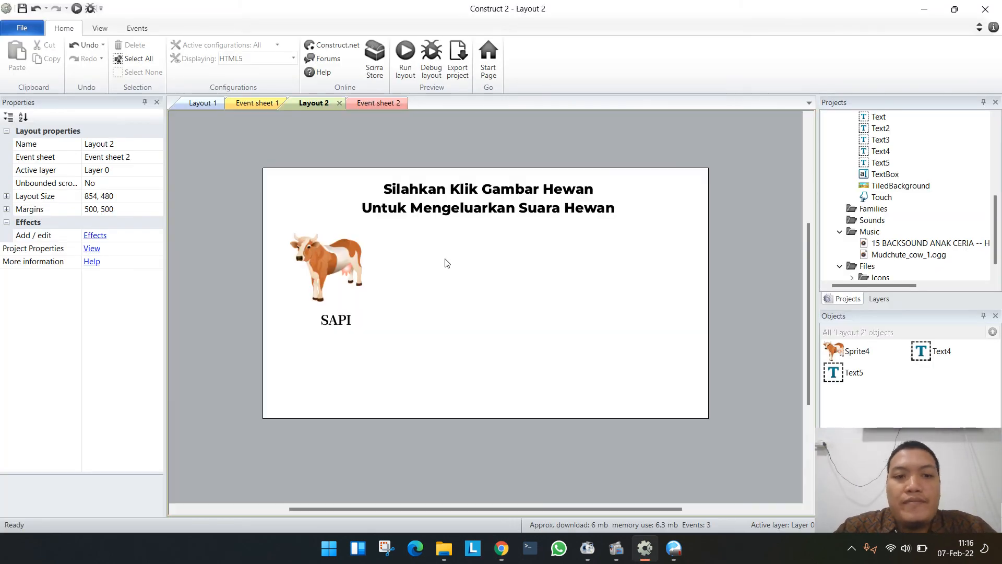
double_click(446, 301)
scroll(471, 212, down, 5)
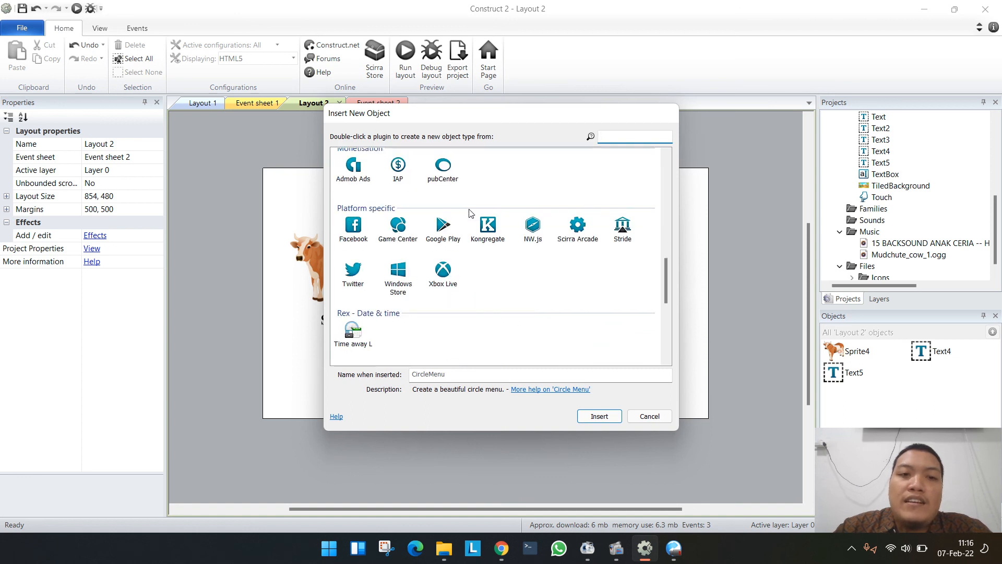
scroll(469, 212, up, 4)
click(441, 317)
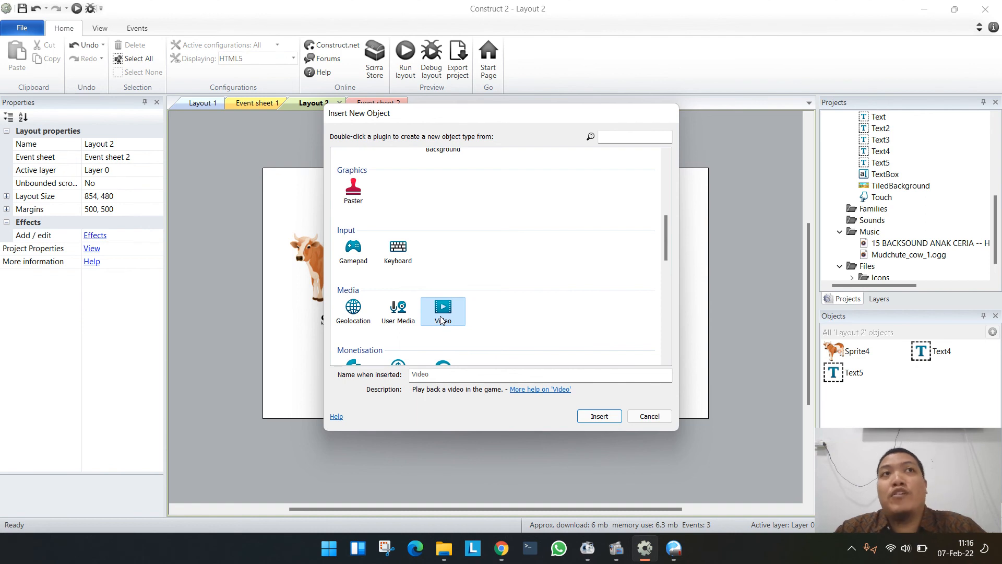
scroll(441, 319, down, 8)
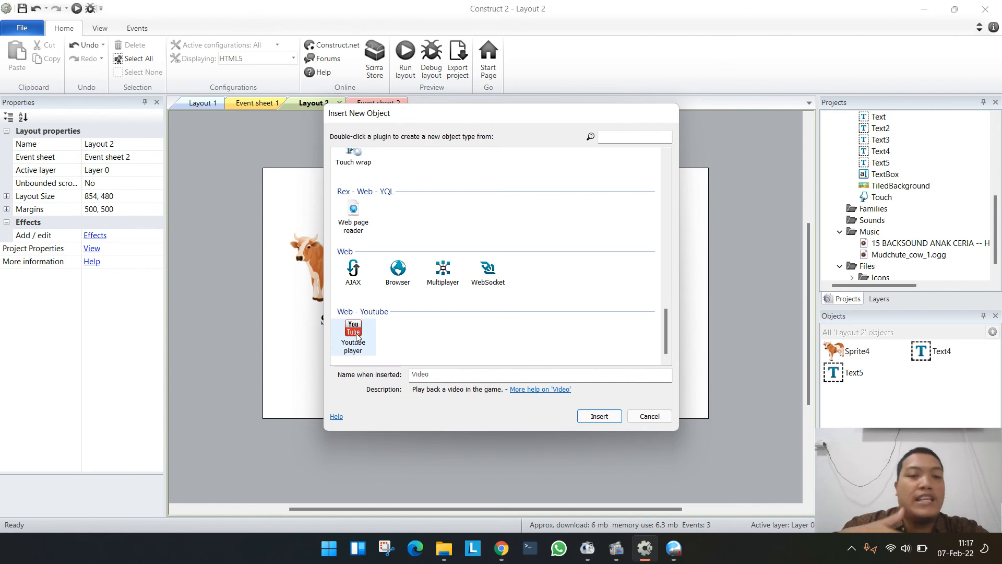
scroll(357, 335, up, 15)
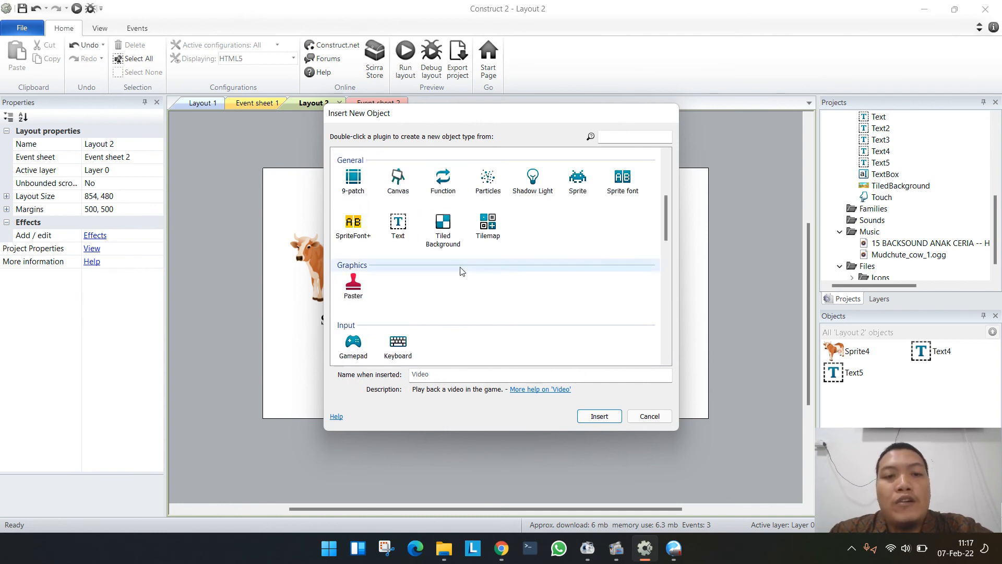
scroll(453, 309, up, 2)
scroll(453, 303, down, 15)
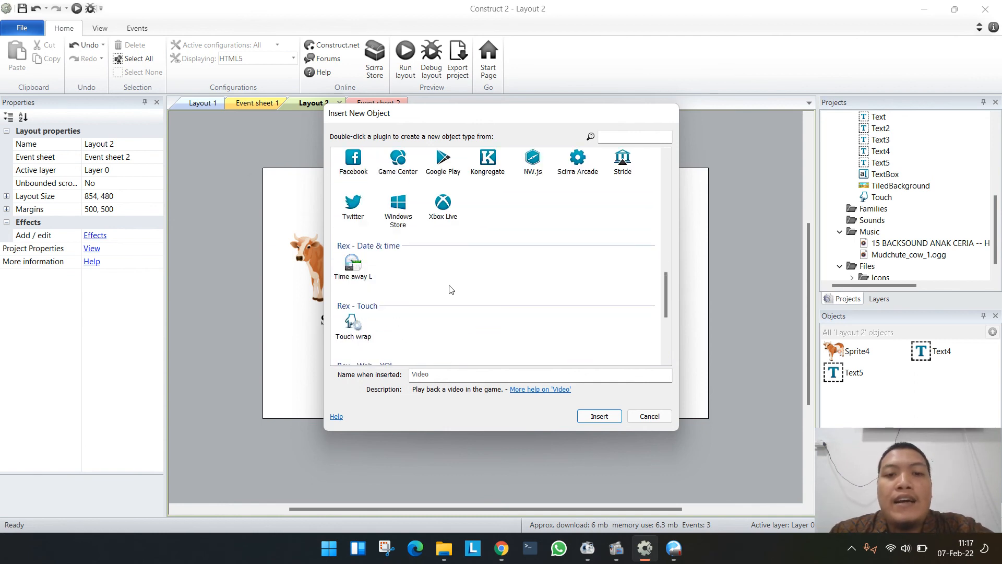
scroll(453, 280, up, 10)
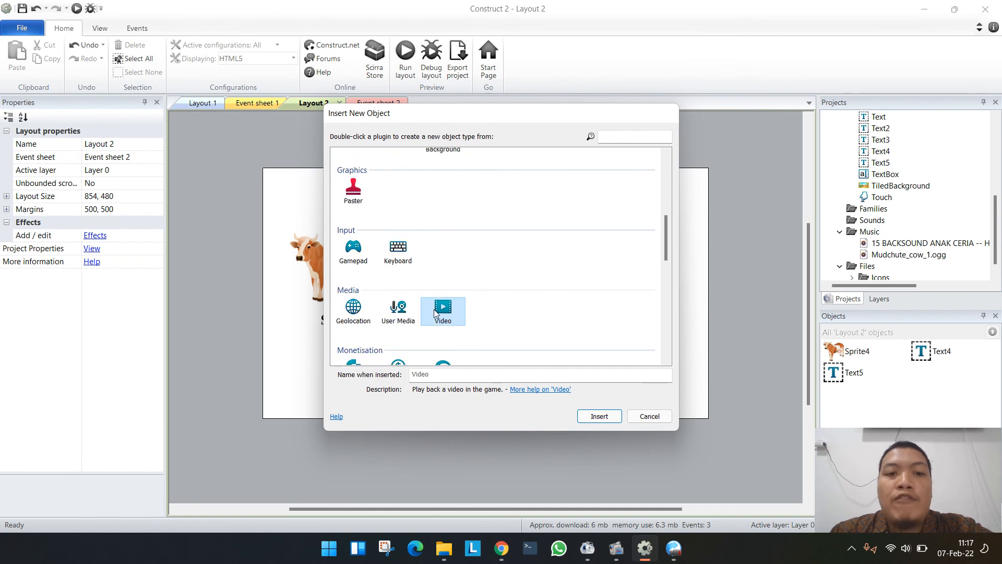
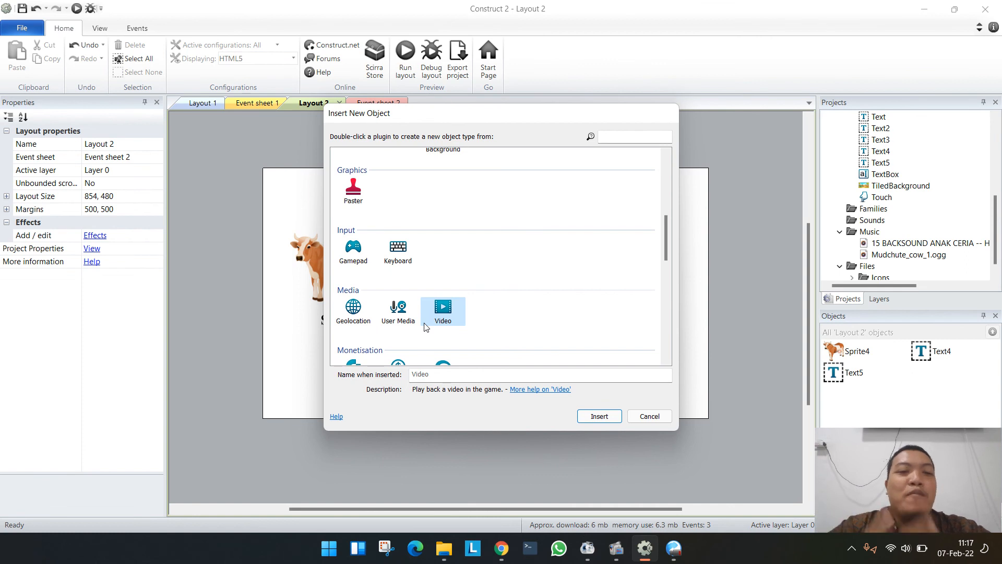
- Insert a User Media object into Layout 2 beside the cow picture and widen it to 368 x 240
click(391, 314)
double_click(391, 314)
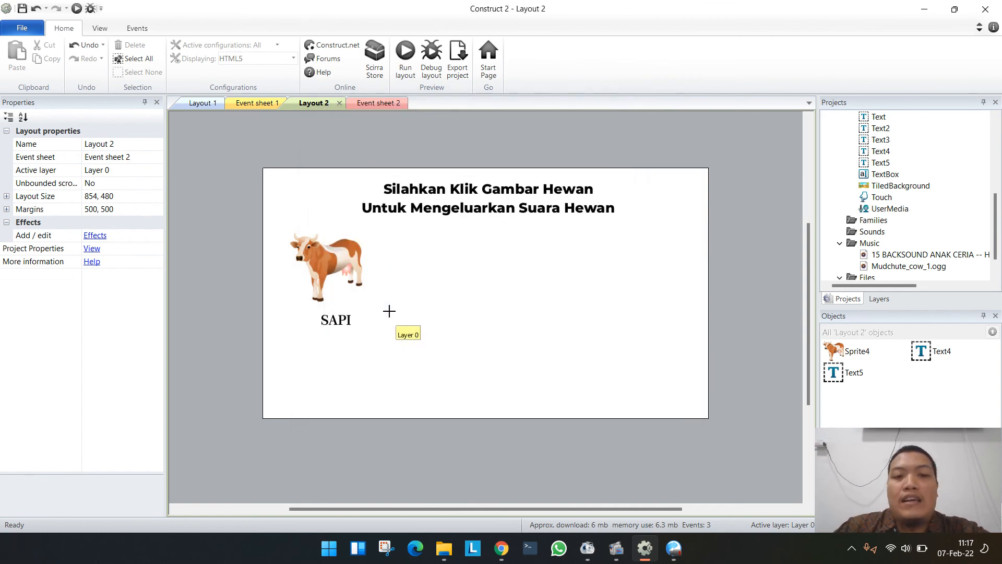
click(405, 303)
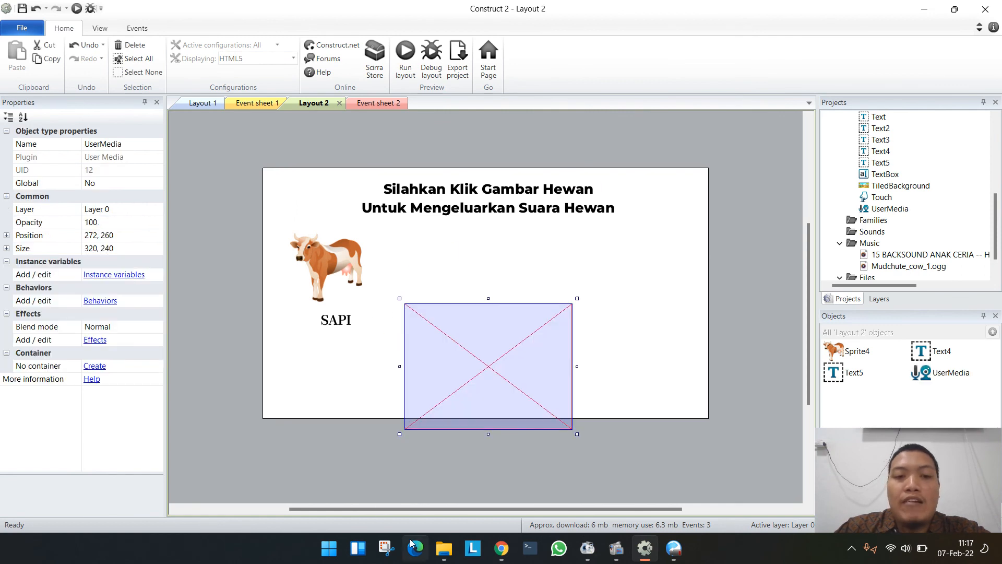
drag(536, 387, 548, 318)
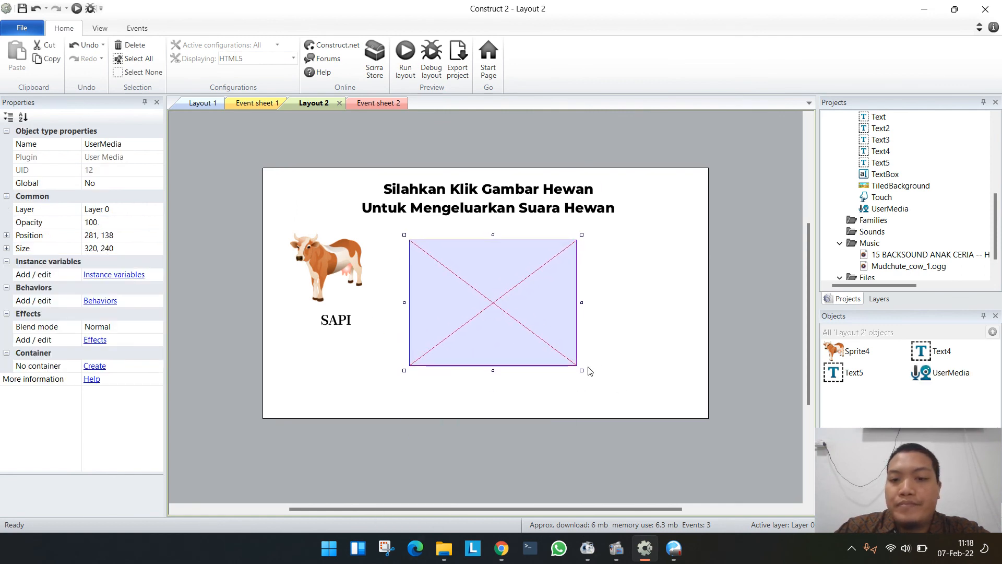
drag(581, 371, 603, 372)
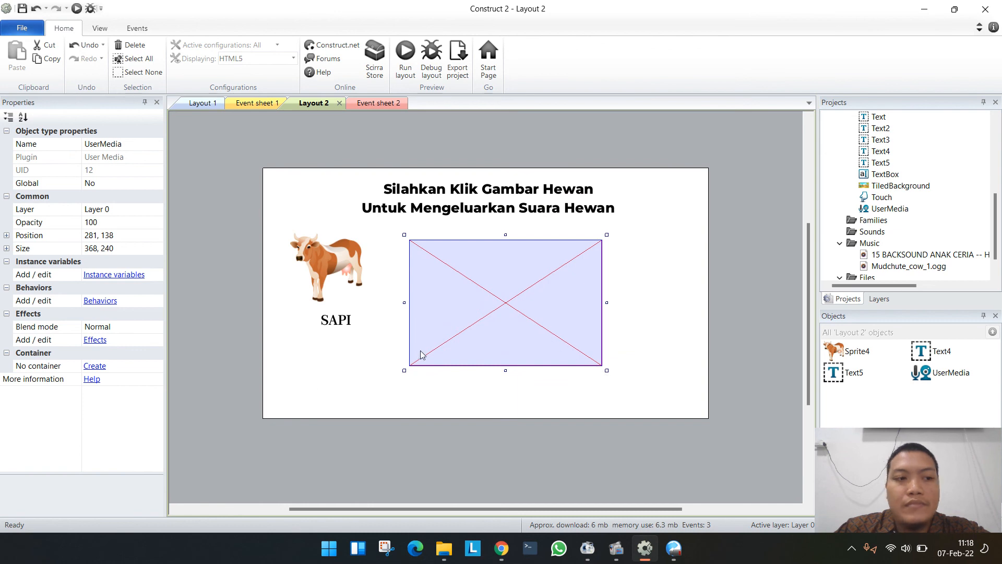
- Add an "On canvas recording ready" event for UserMedia to Event sheet 2
click(378, 103)
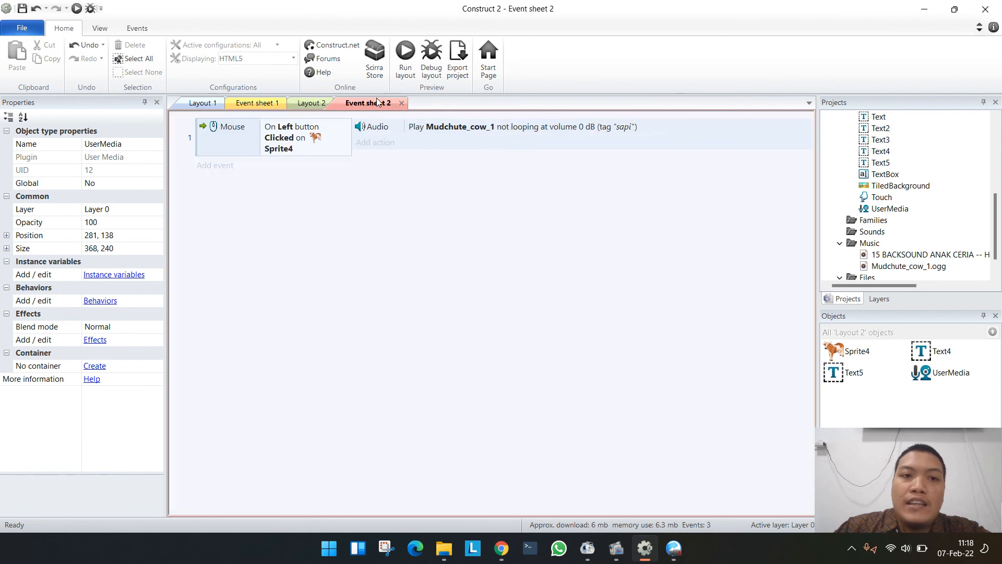
click(215, 165)
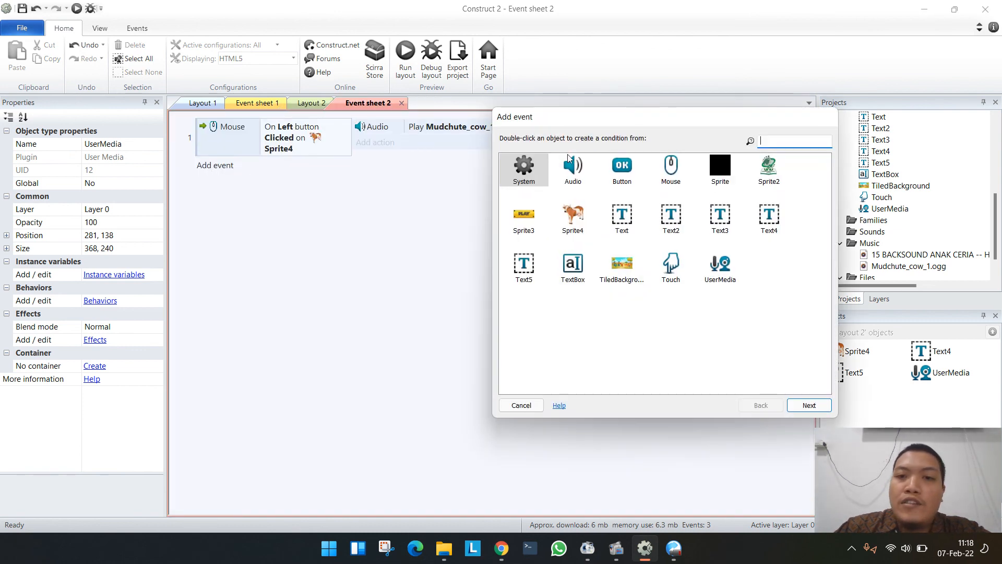
double_click(720, 265)
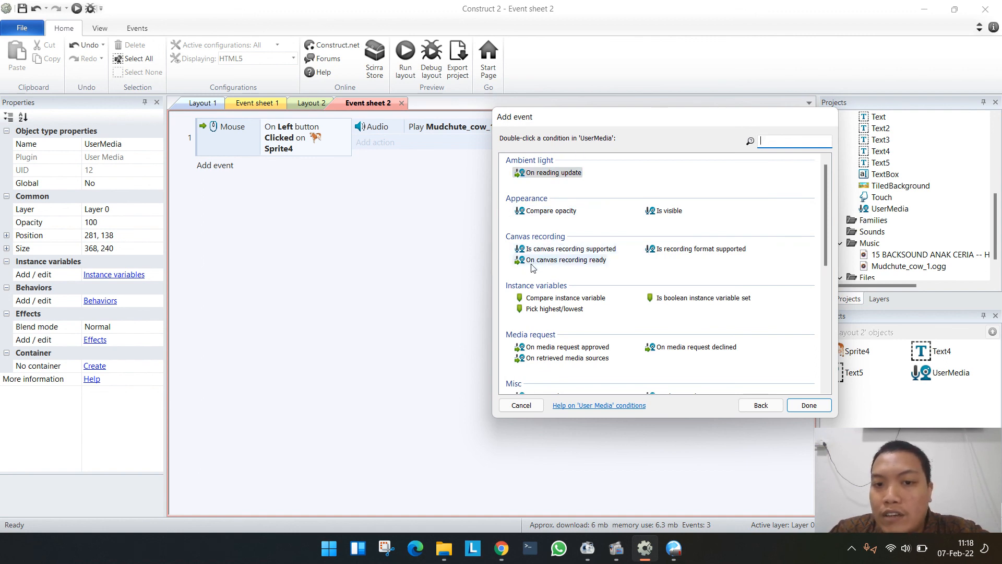
double_click(570, 261)
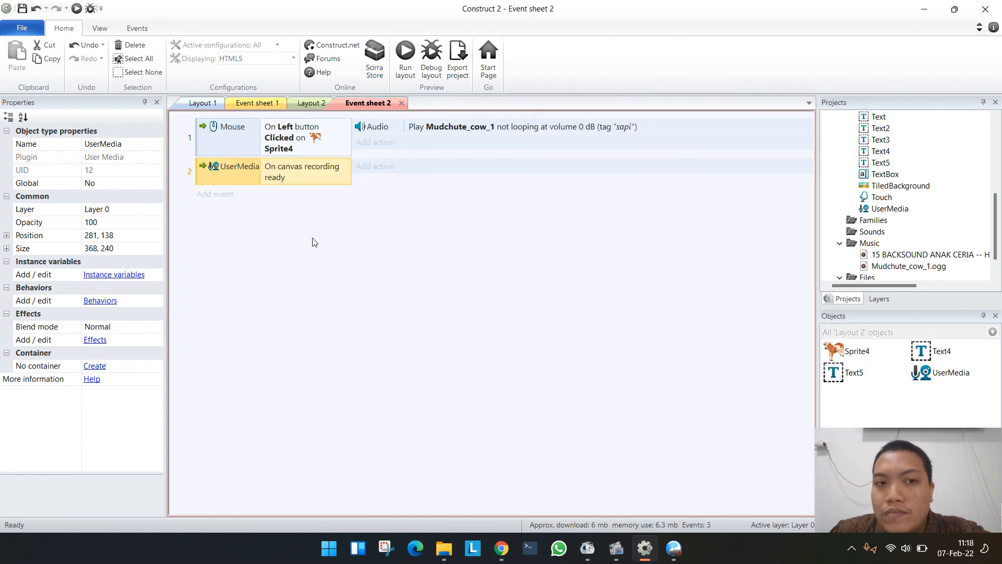
- Add a UserMedia "Request camera" action to the canvas recording event, with source, preferred width and preferred height at 0
click(374, 166)
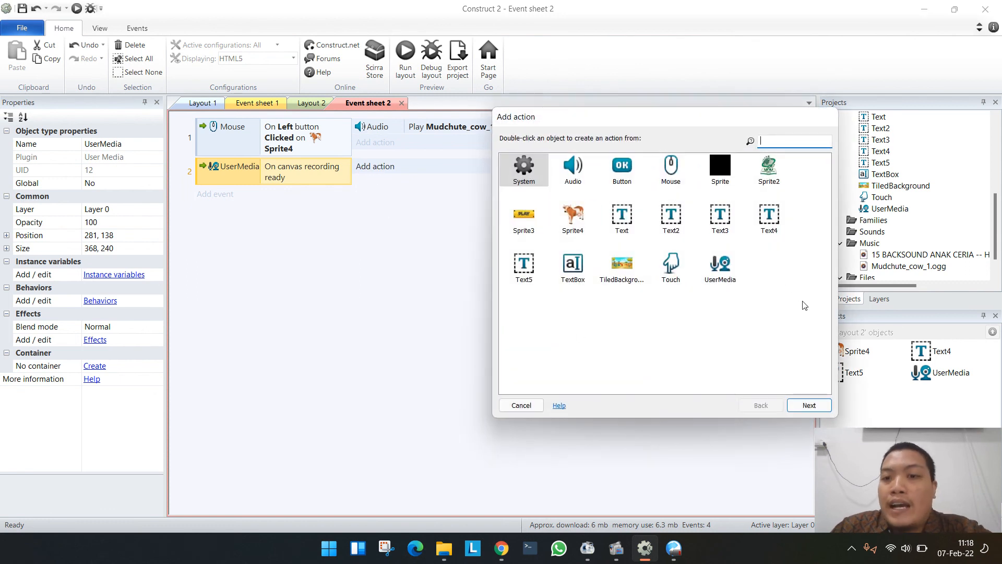
double_click(720, 265)
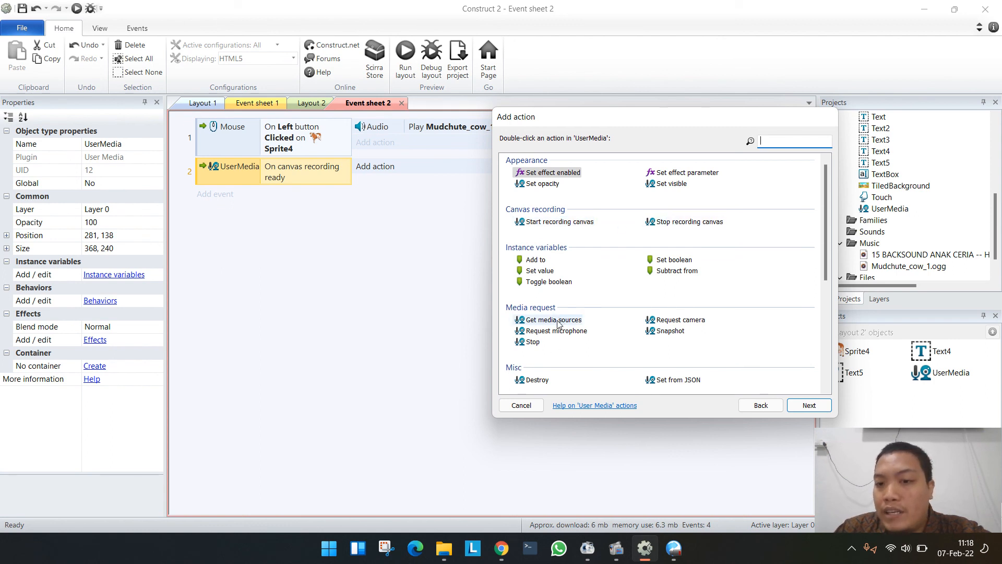
double_click(677, 320)
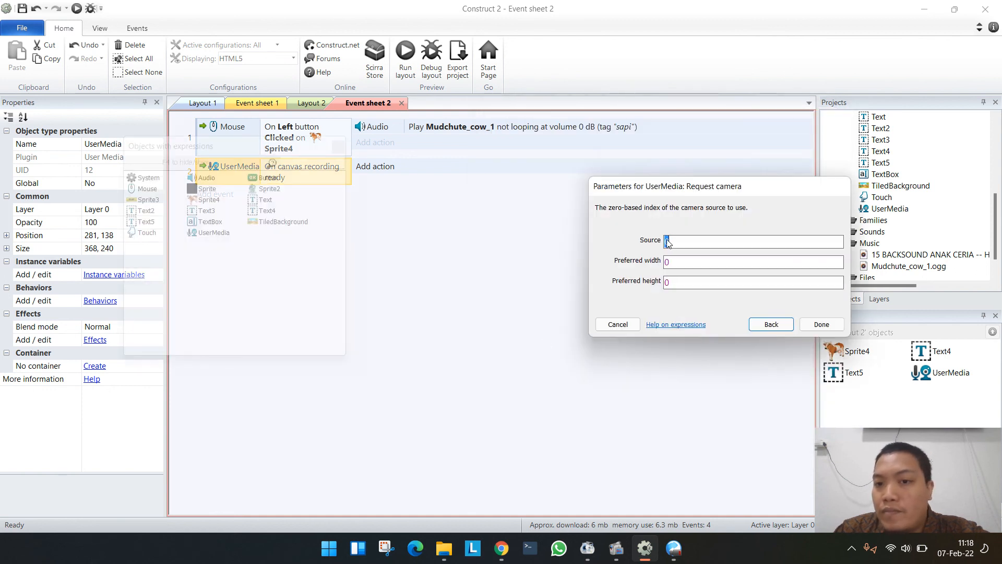
click(821, 325)
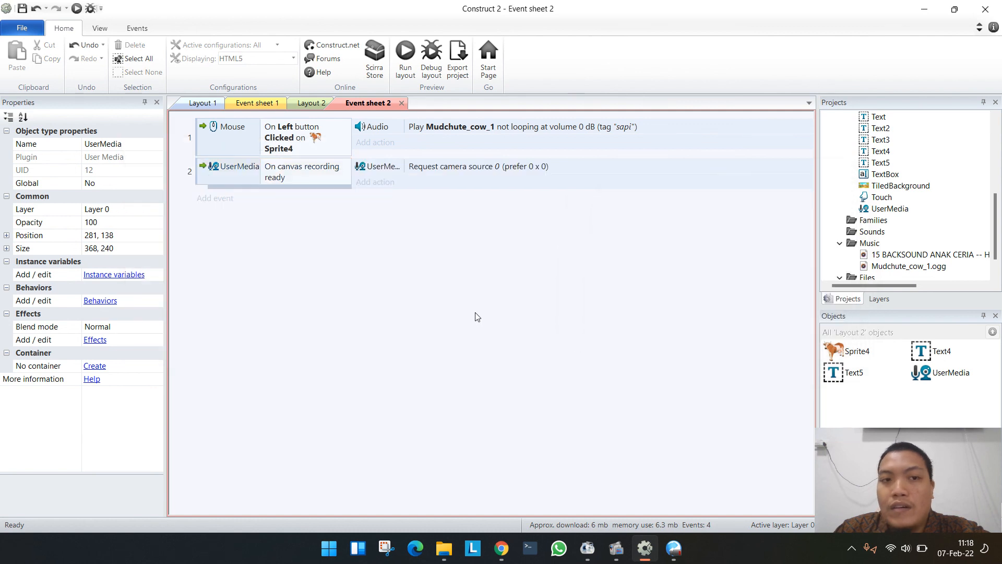
- Set the Request camera action's preferred width to 640 and preferred height to 480
double_click(457, 167)
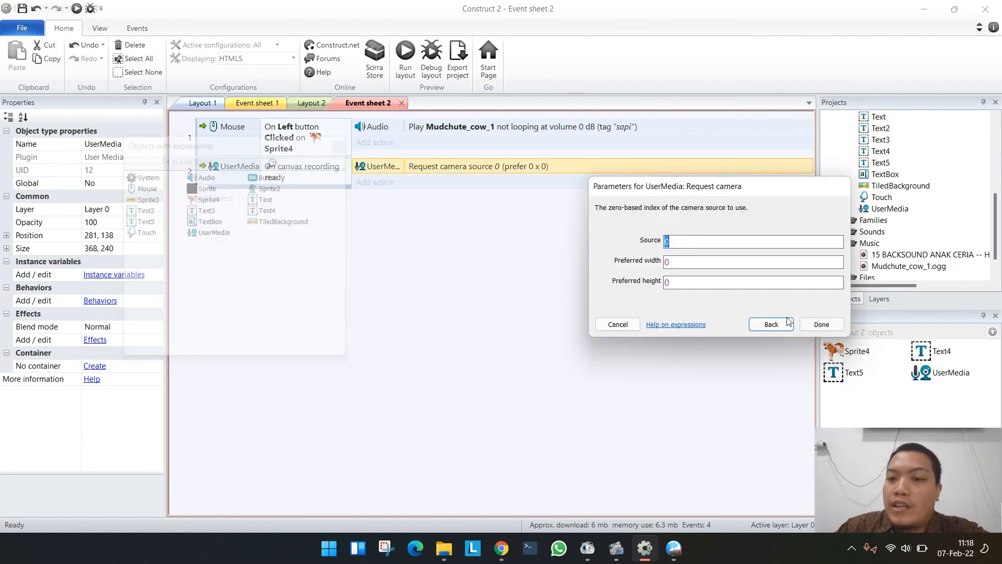
double_click(689, 262)
text(640)
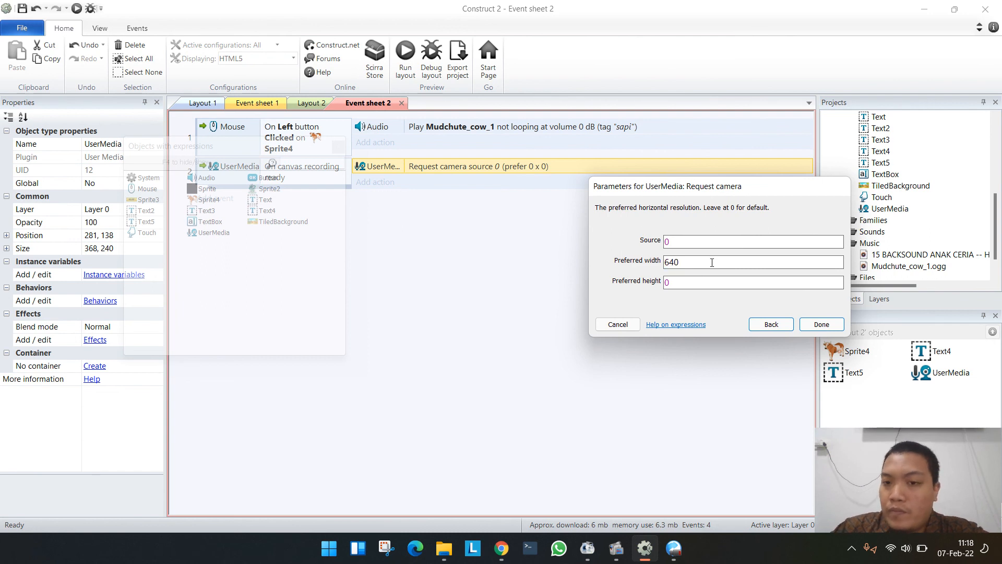
double_click(690, 280)
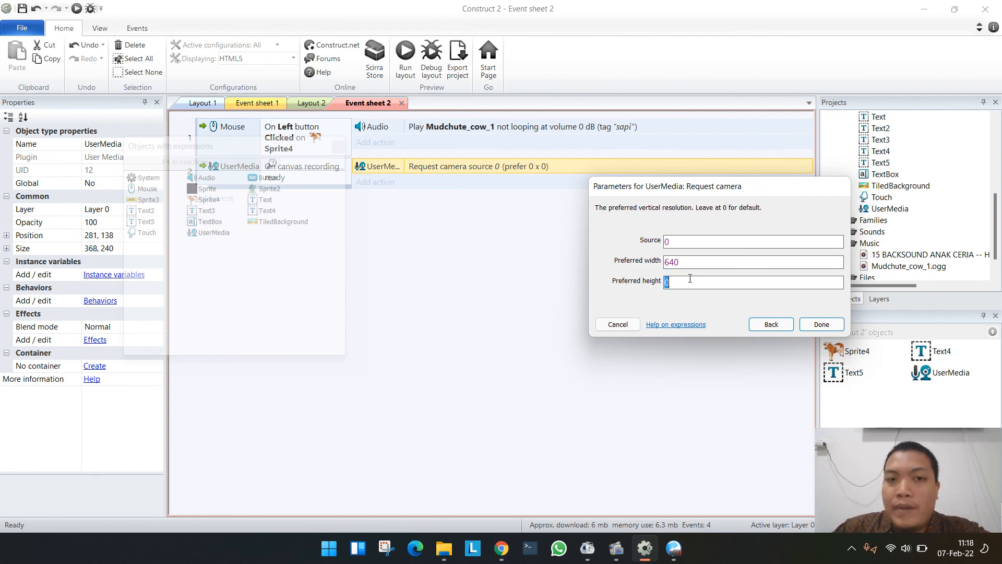
text(480)
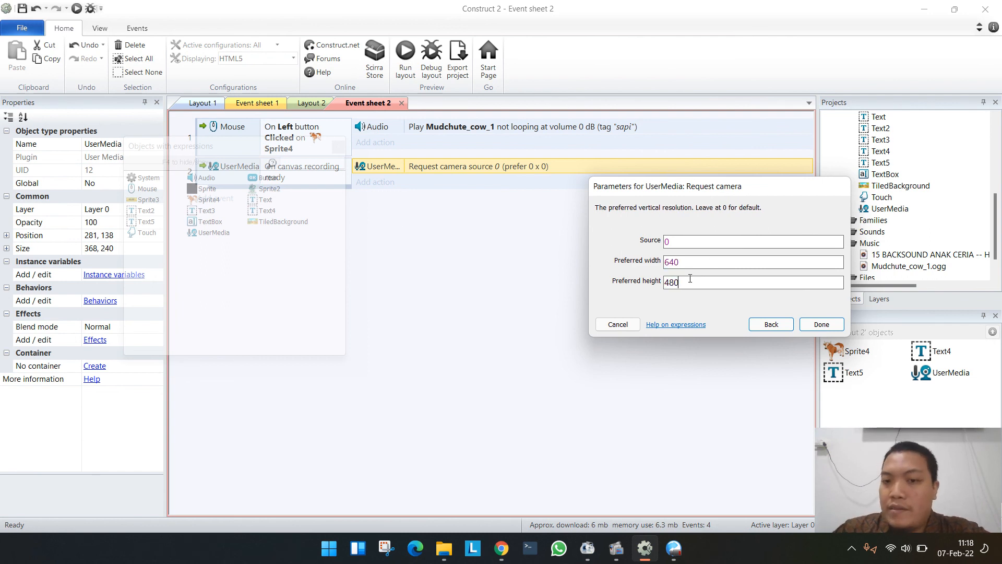
click(829, 326)
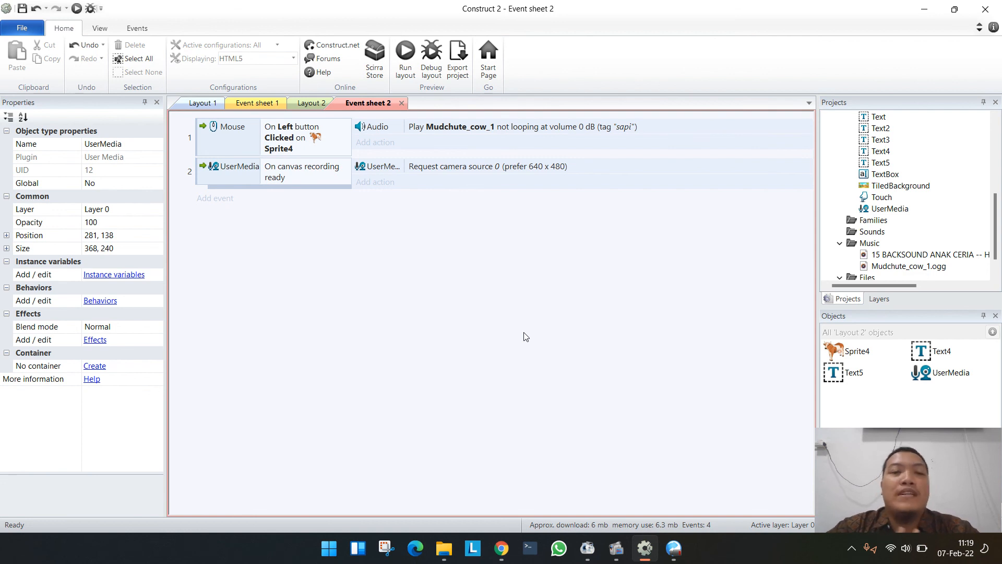
- Close and reopen Event sheet 2, and remove the UserMedia event there and the UserMedia object in Layout 2
click(400, 104)
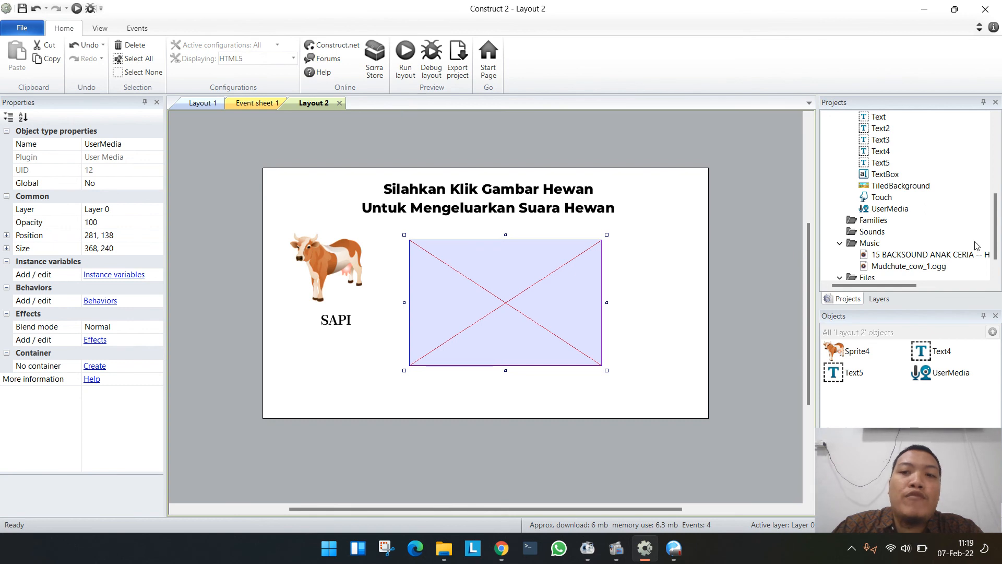
scroll(898, 209, up, 6)
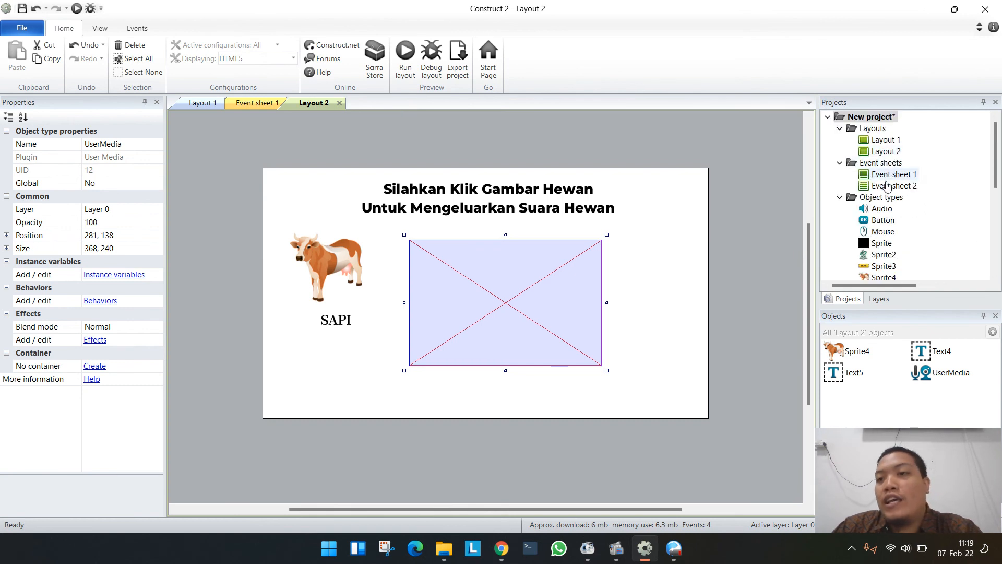
double_click(893, 186)
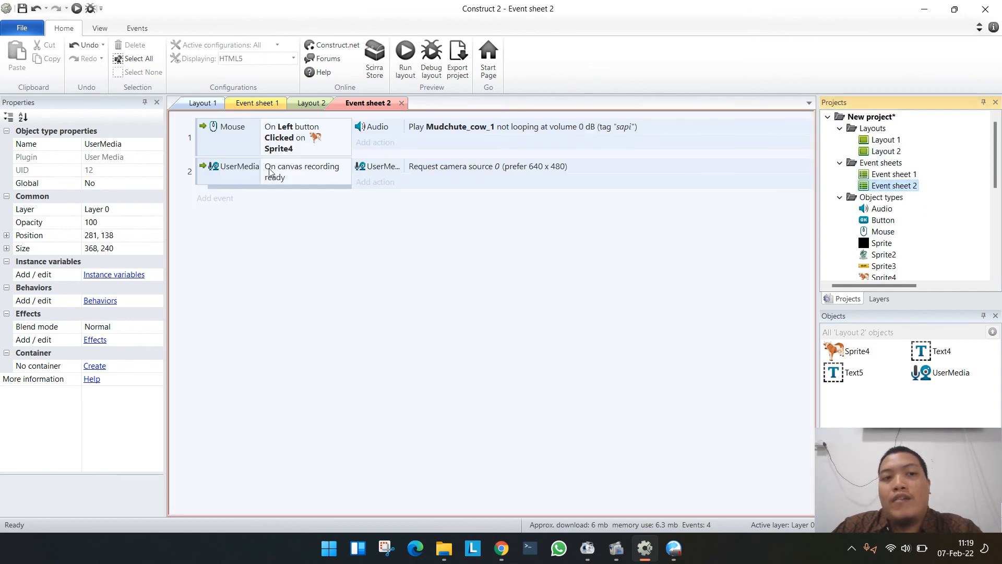
click(211, 178)
key(Delete)
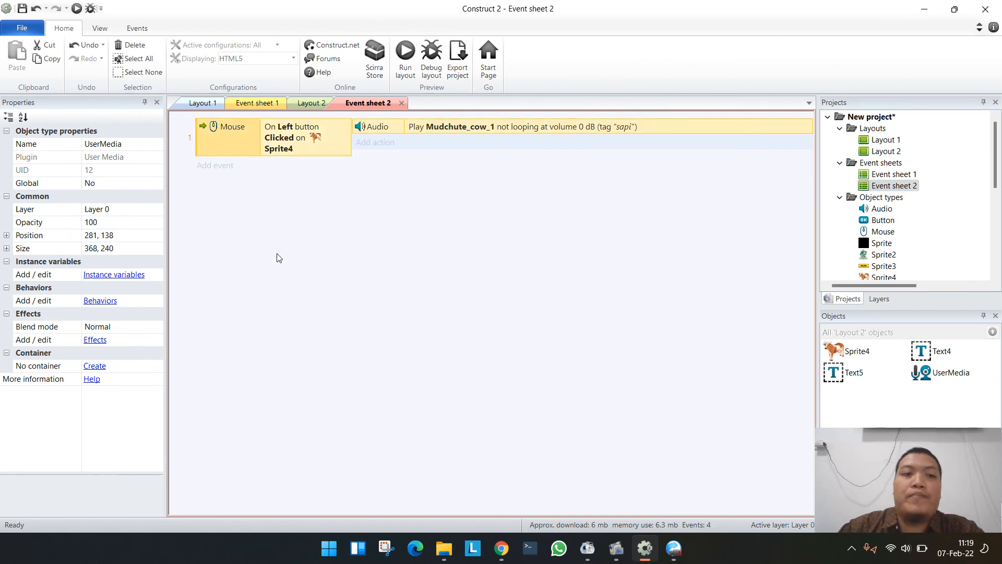
click(312, 103)
key(Delete)
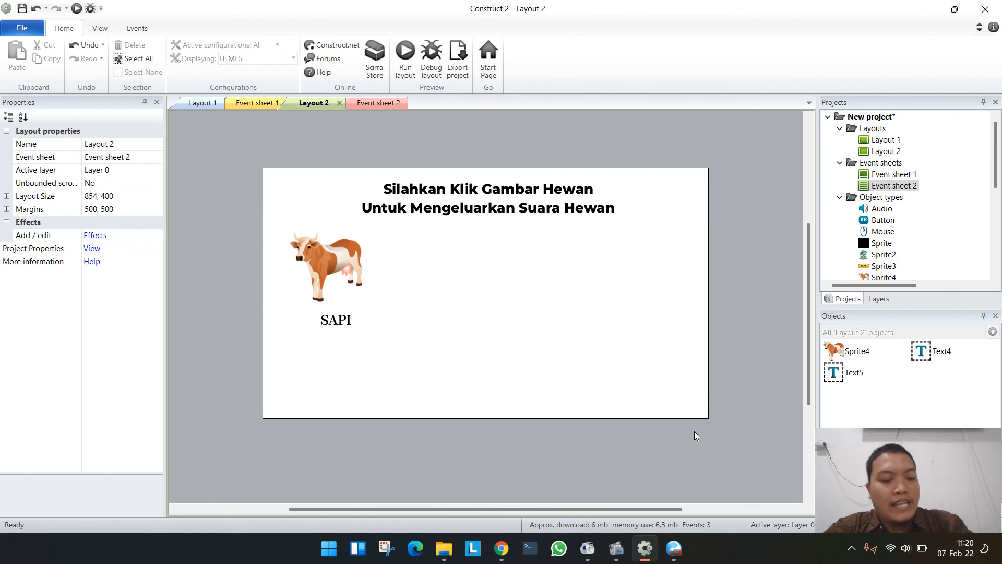
- Save the project as "Bimbingan Games" in the Games folder as a Construct 2 compressed project (*.capx)
key(ctrl+s)
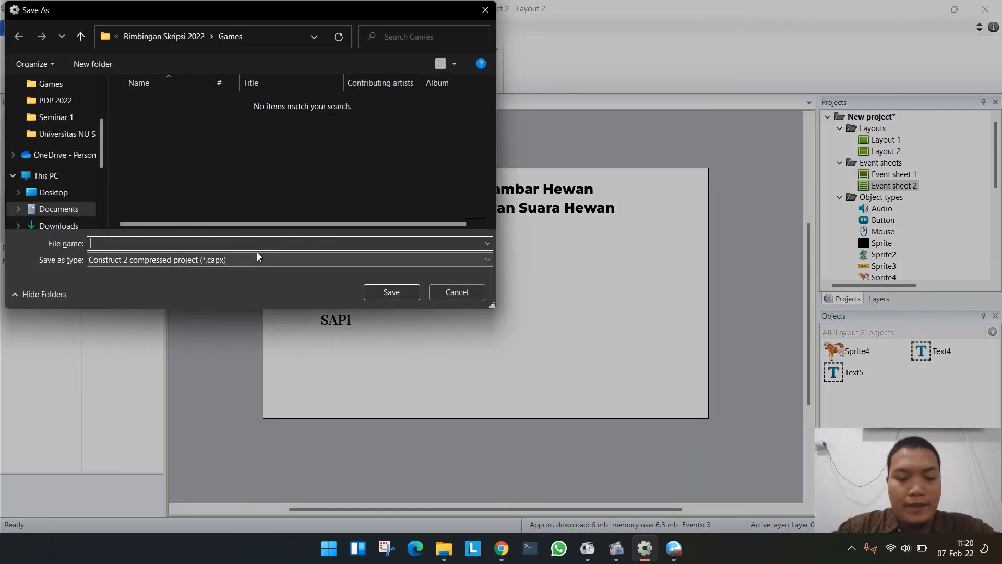
text(Bimbinga)
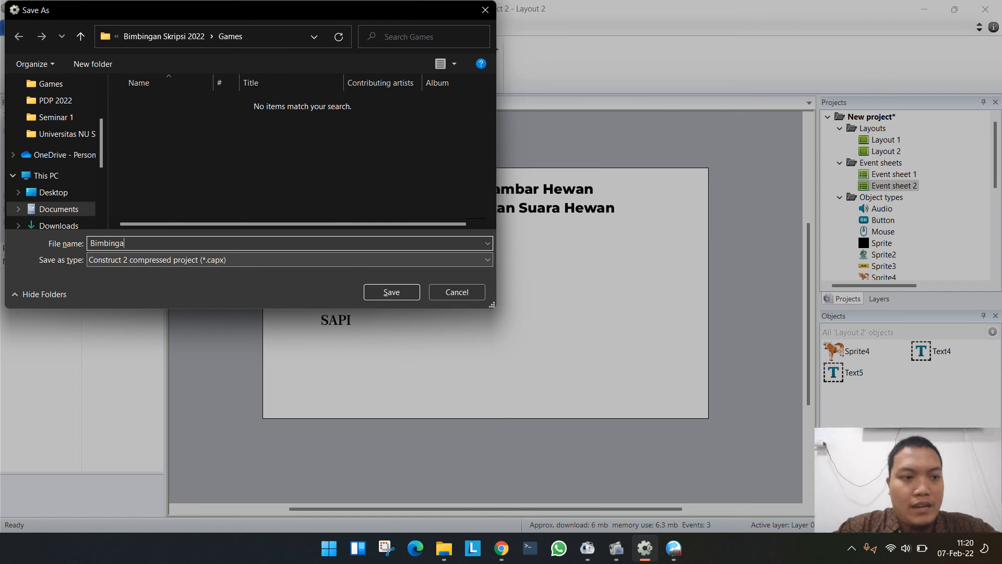
text(n Games)
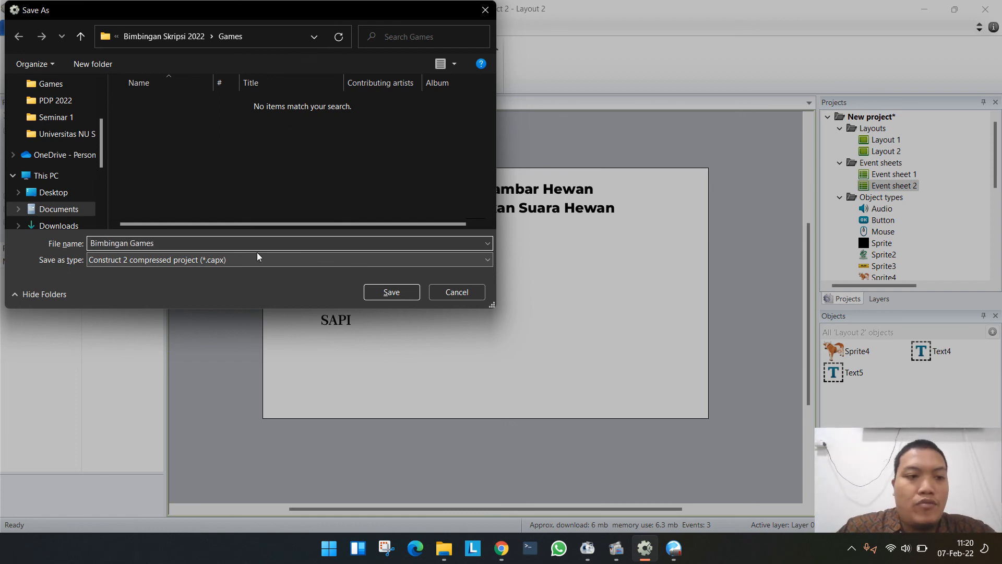
click(393, 293)
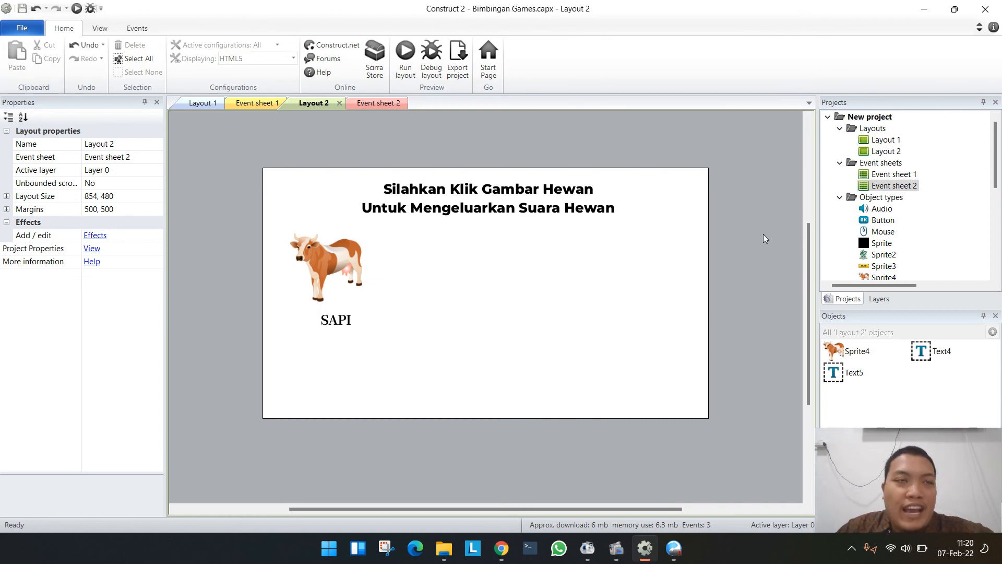
- Create a new project from the "Template: Platformer" template
click(22, 28)
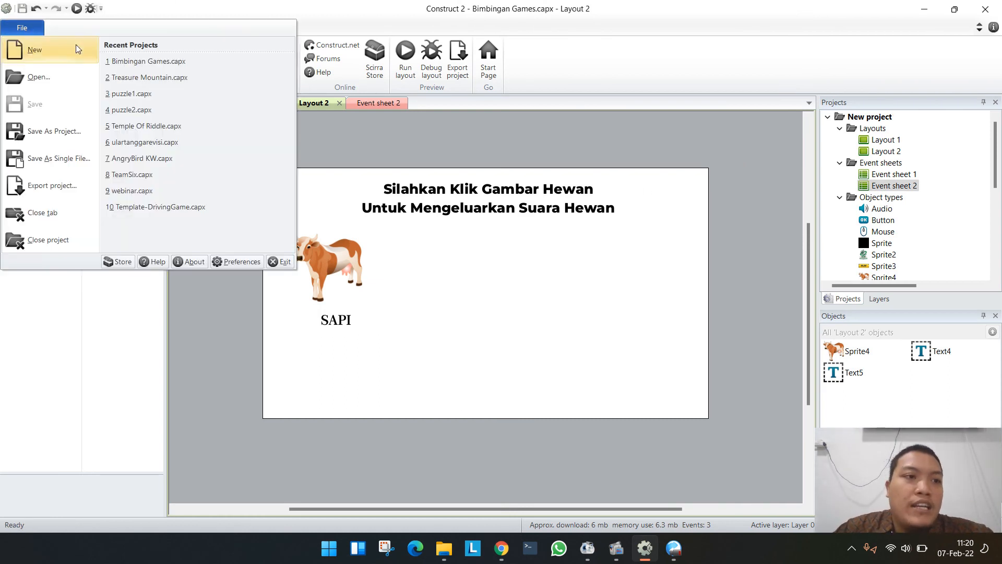
click(60, 54)
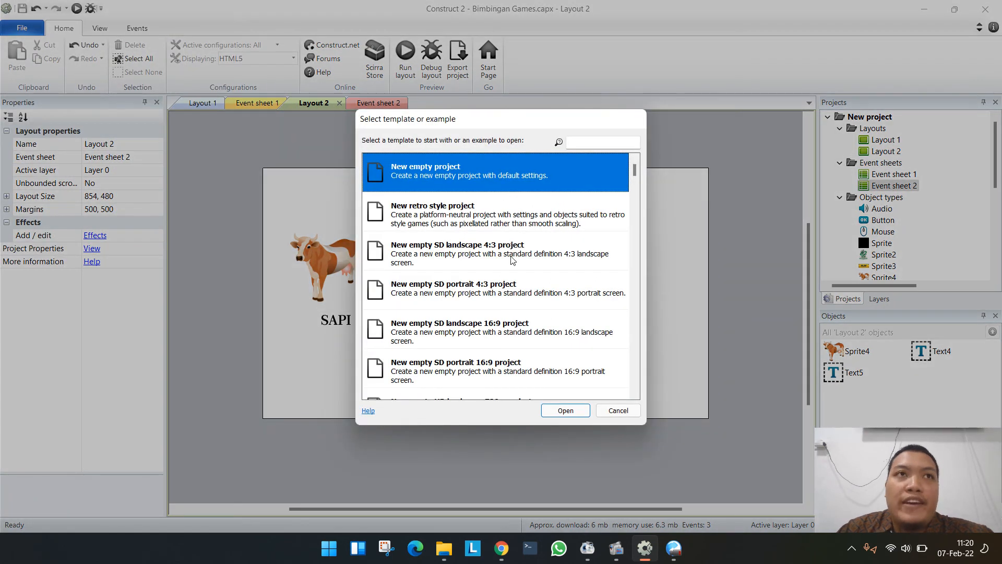
scroll(513, 260, down, 6)
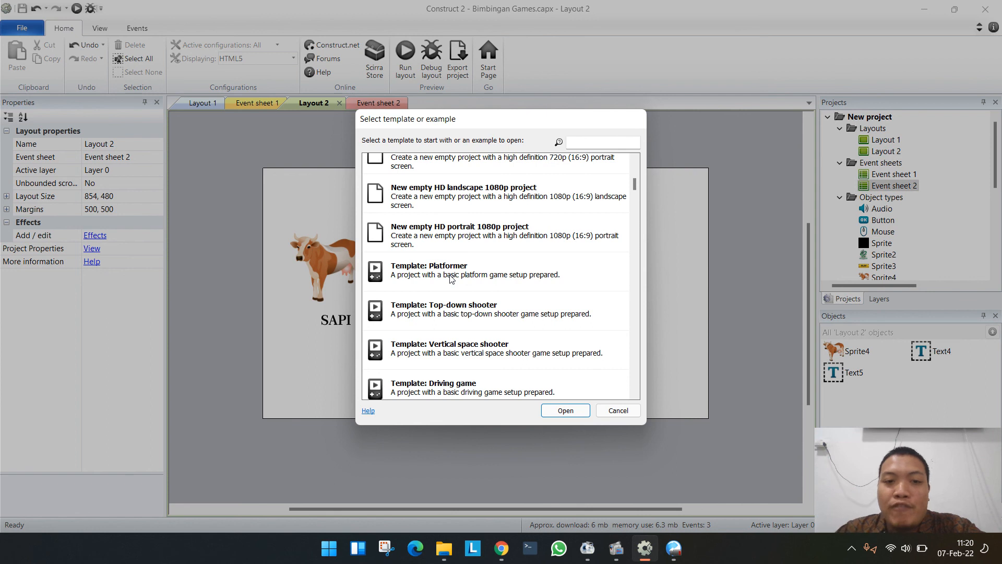
double_click(451, 279)
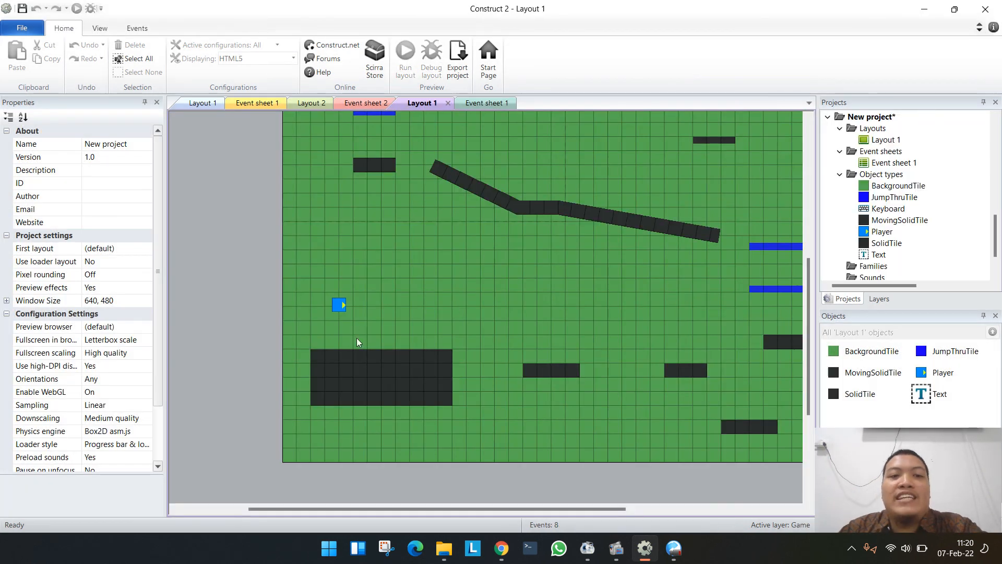
- Examine the platformer template's layout and Event sheet 1, and the properties of the large SolidTile block and the Player
click(451, 243)
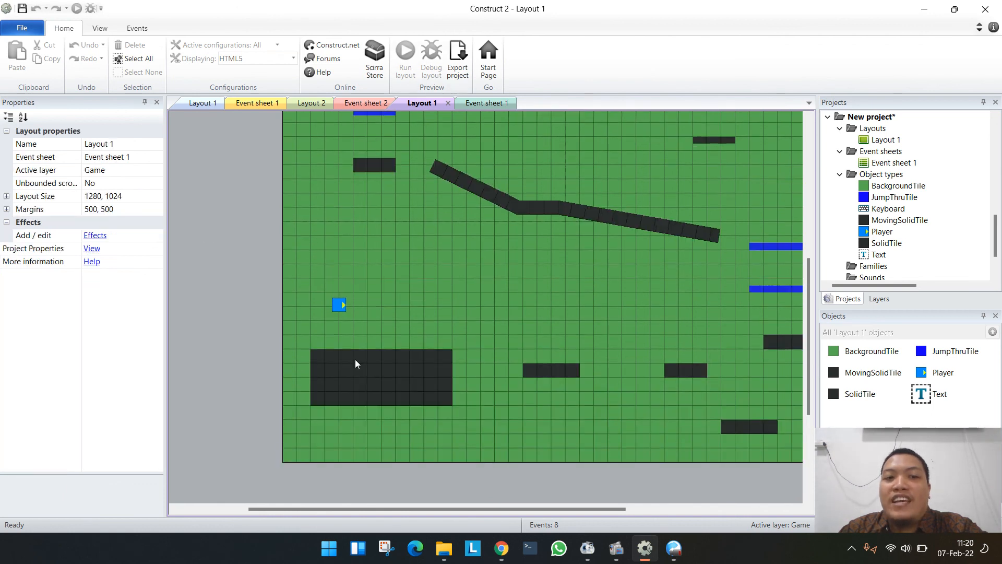
scroll(355, 359, up, 4)
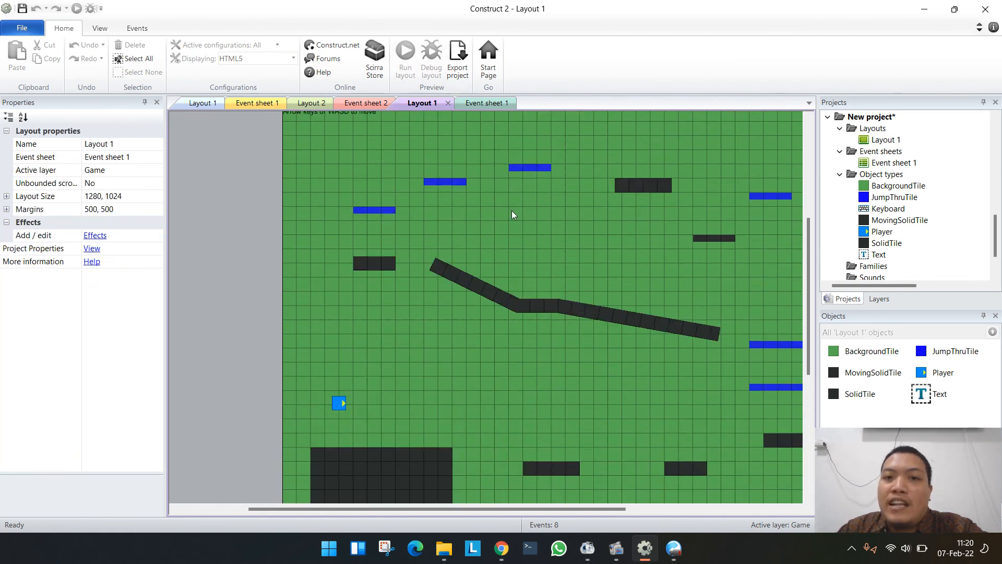
click(485, 103)
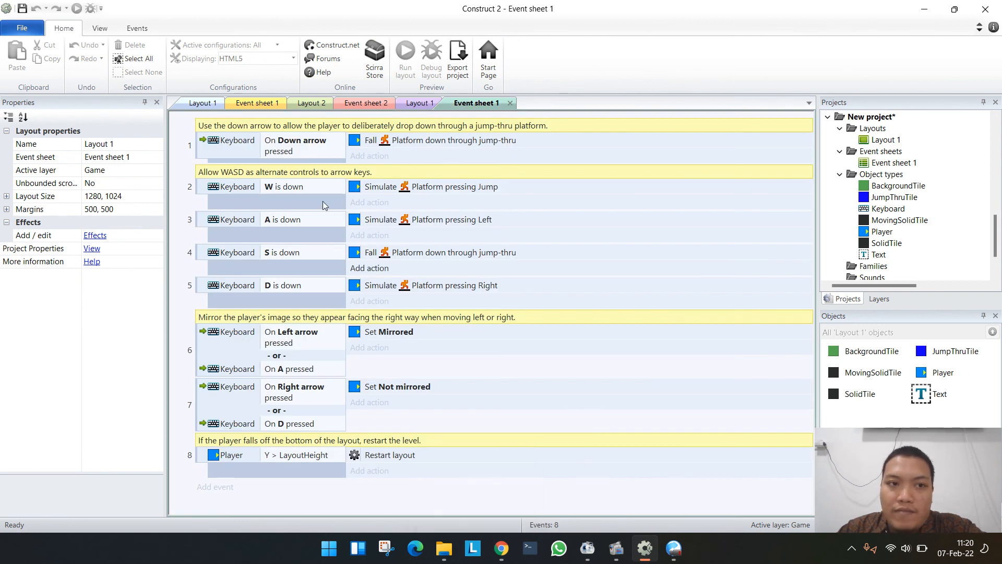
click(420, 103)
click(416, 453)
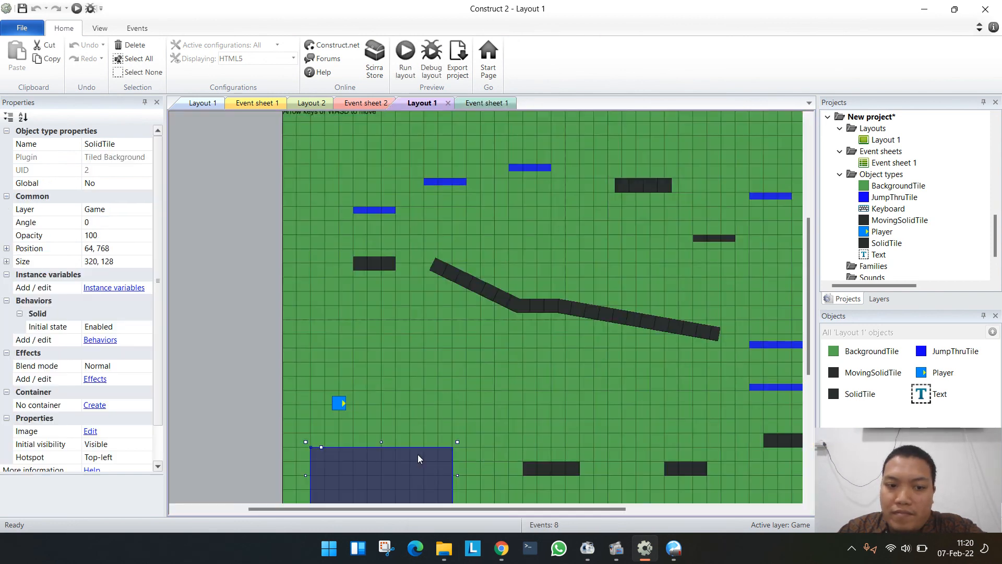
click(338, 404)
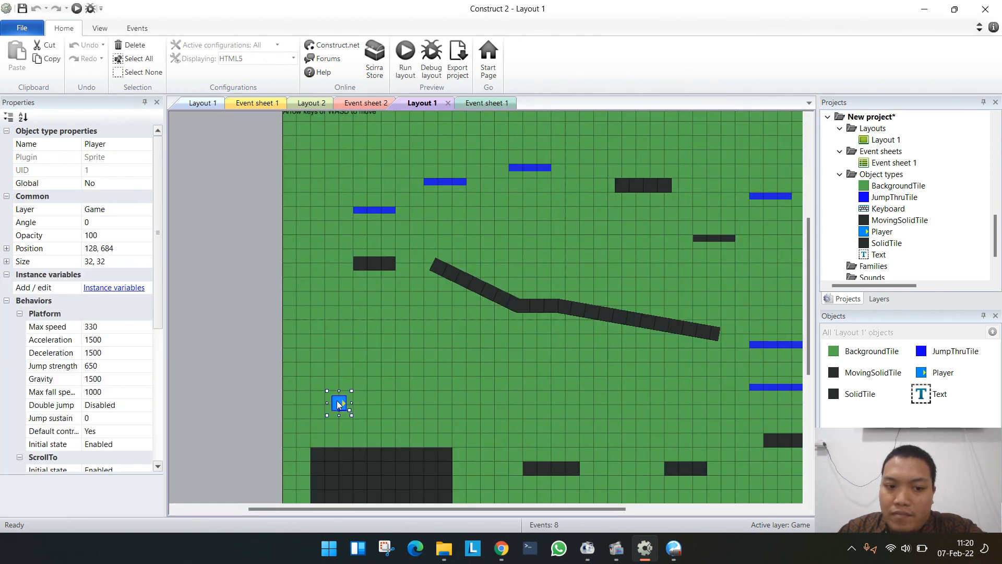
- Preview the platformer template's layout and test moving and jumping the Player across the platforms
click(403, 66)
key(Right)
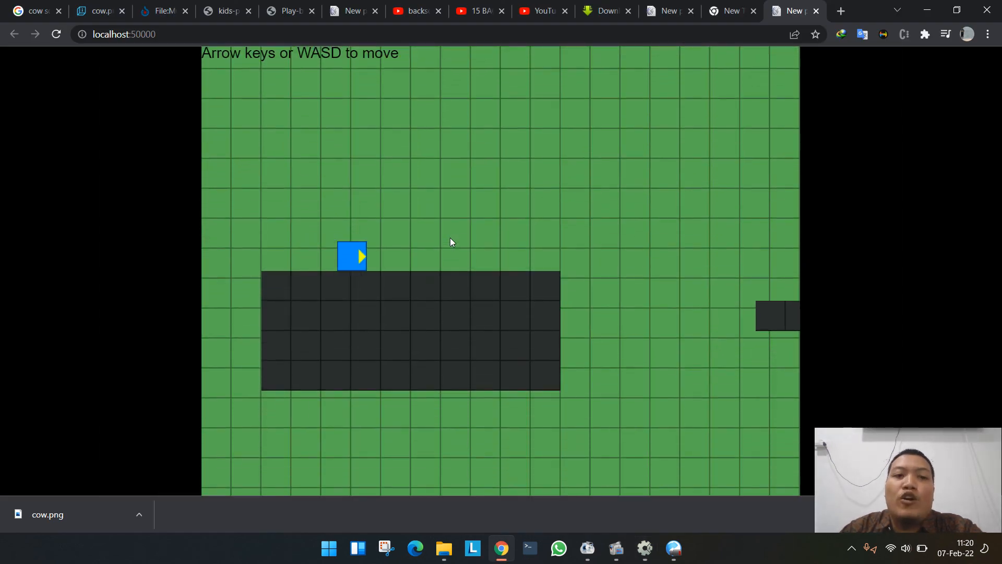
key(Up)
key(Left)
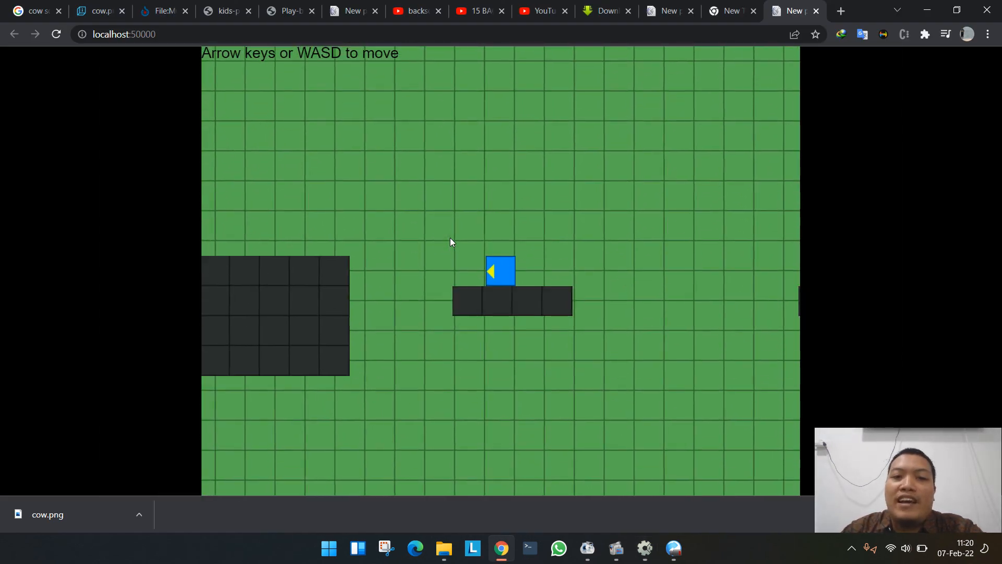
key(Right)
key(Up)
key(Right)
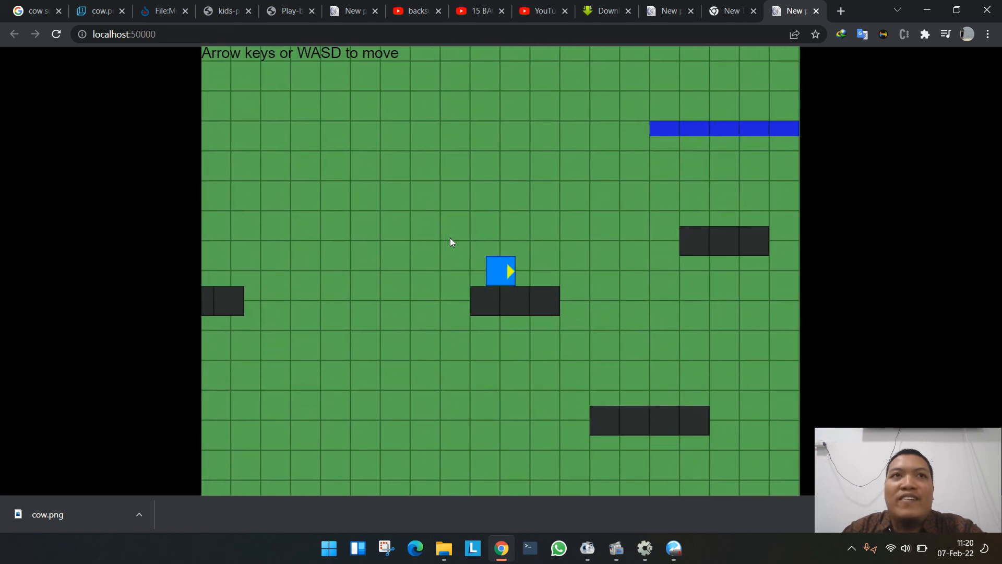
key(Right)
key(Left)
key(Right)
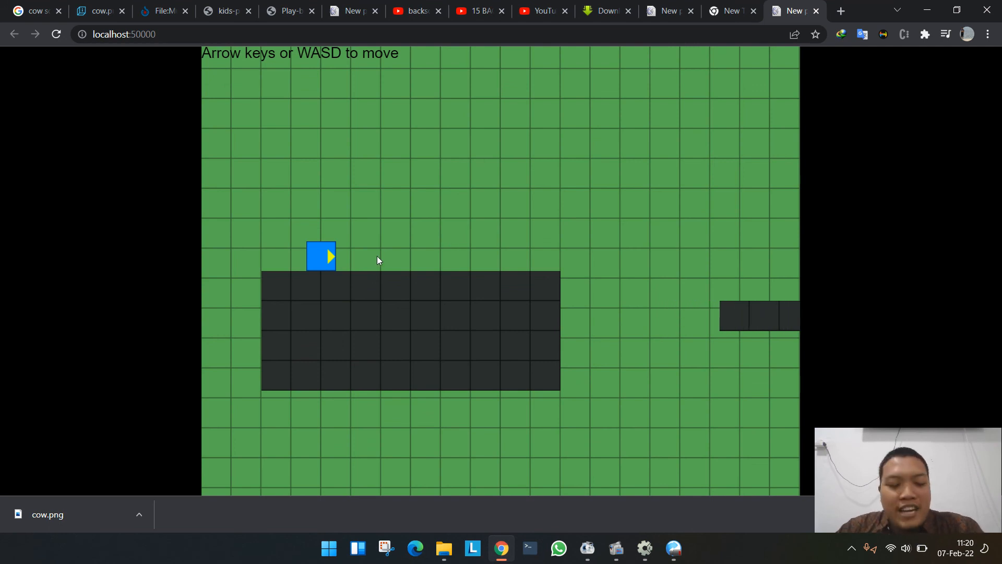
- Switch back to Construct 2 and create a new project from the "Template: Driving game" template
key(alt+Tab)
click(23, 28)
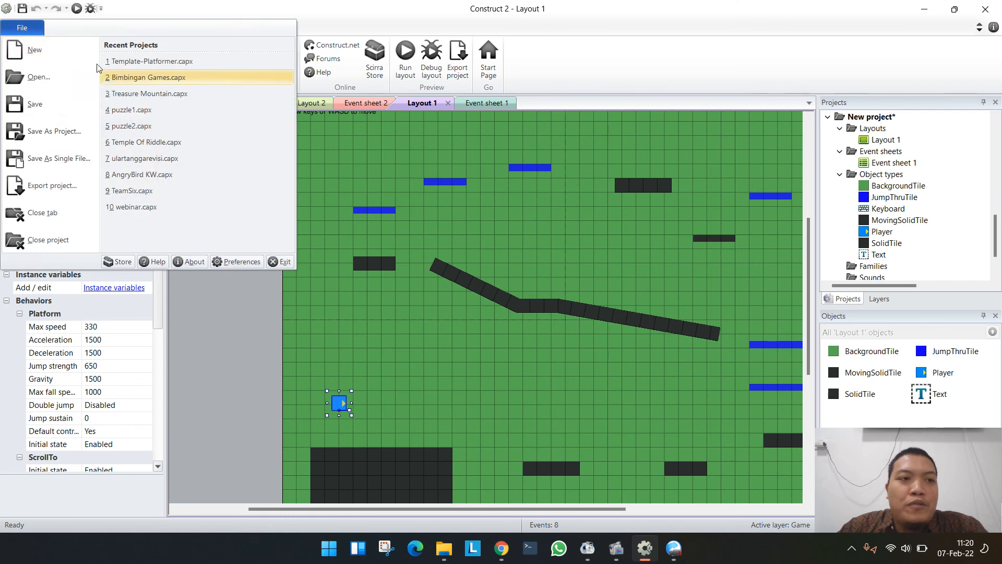
click(58, 58)
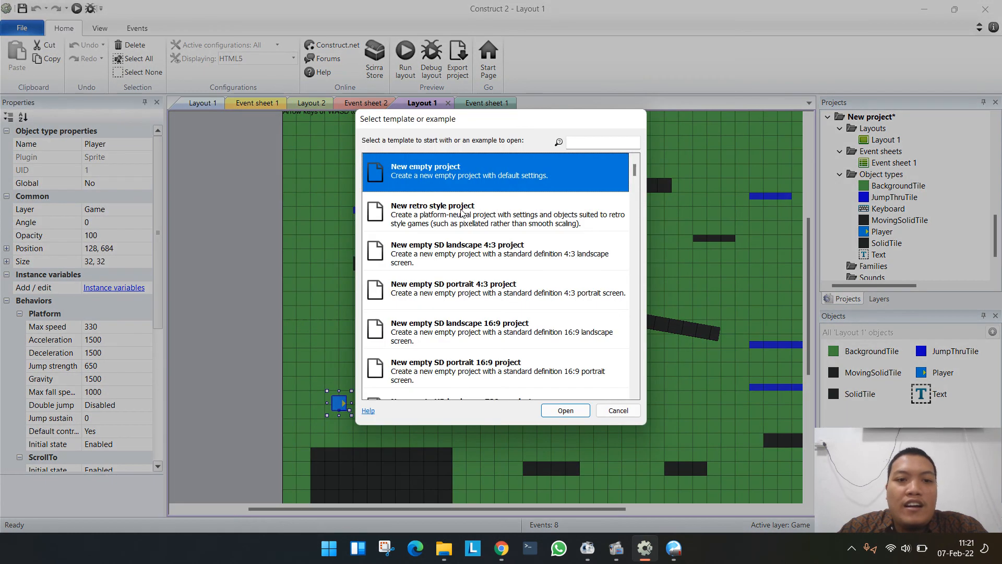
scroll(468, 271, down, 5)
scroll(468, 271, down, 2)
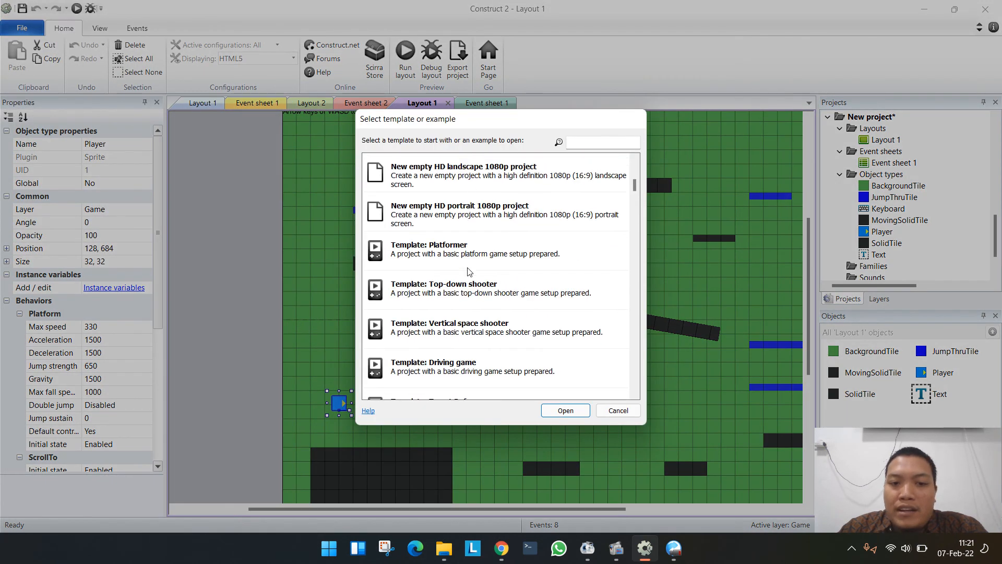
scroll(432, 355, down, 1)
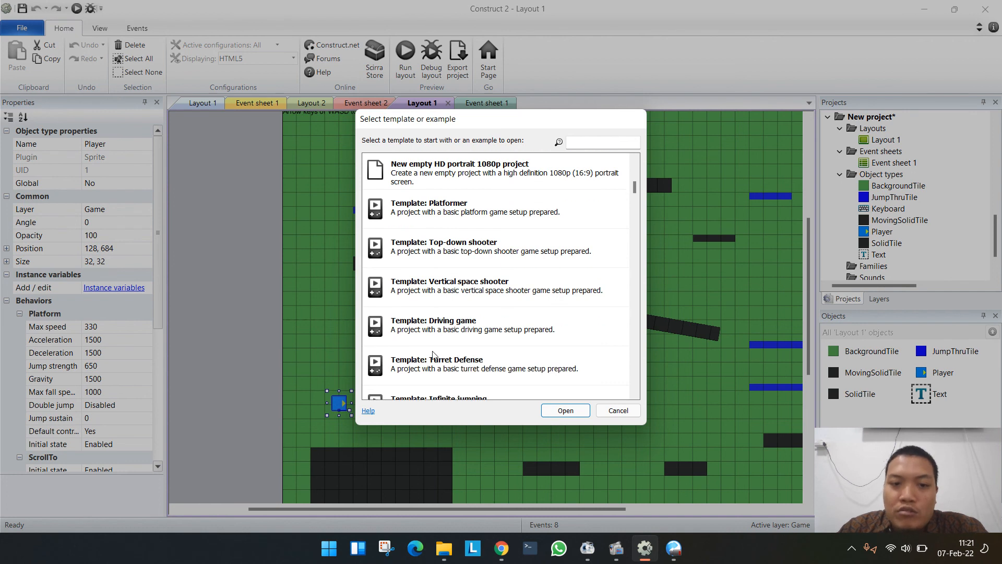
double_click(450, 324)
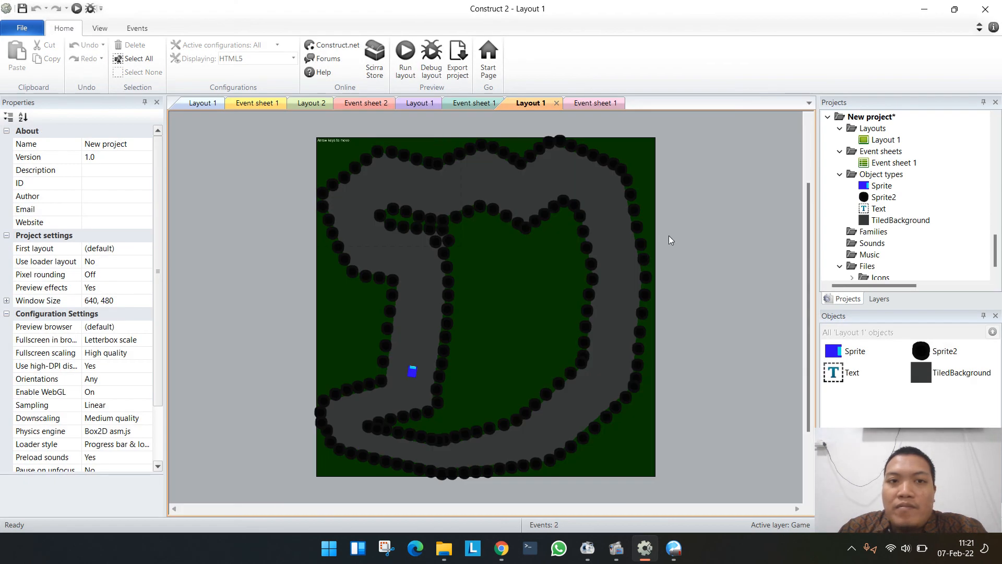
click(668, 240)
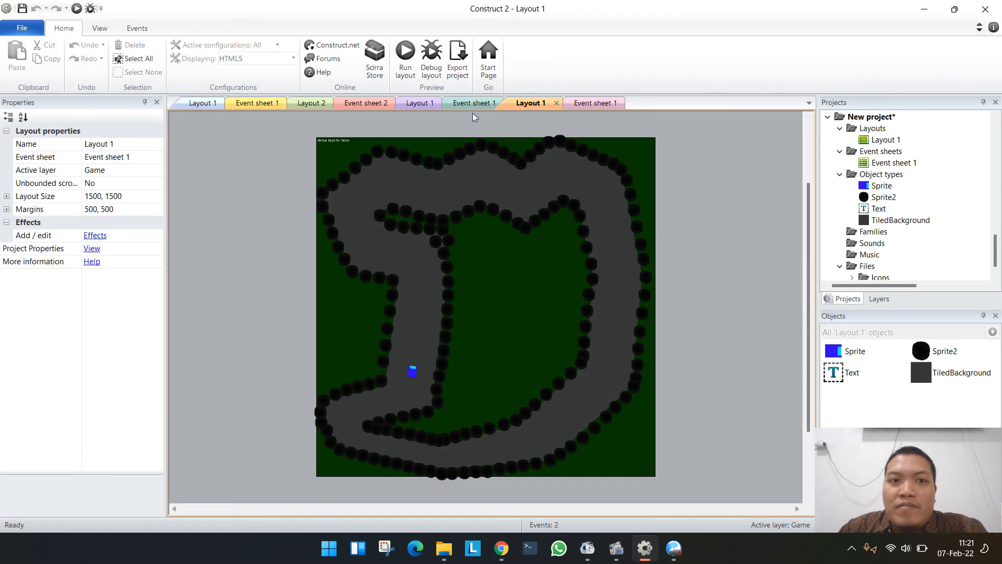
- Preview the driving game layout, test steering the car around the track, and close the preview
click(405, 52)
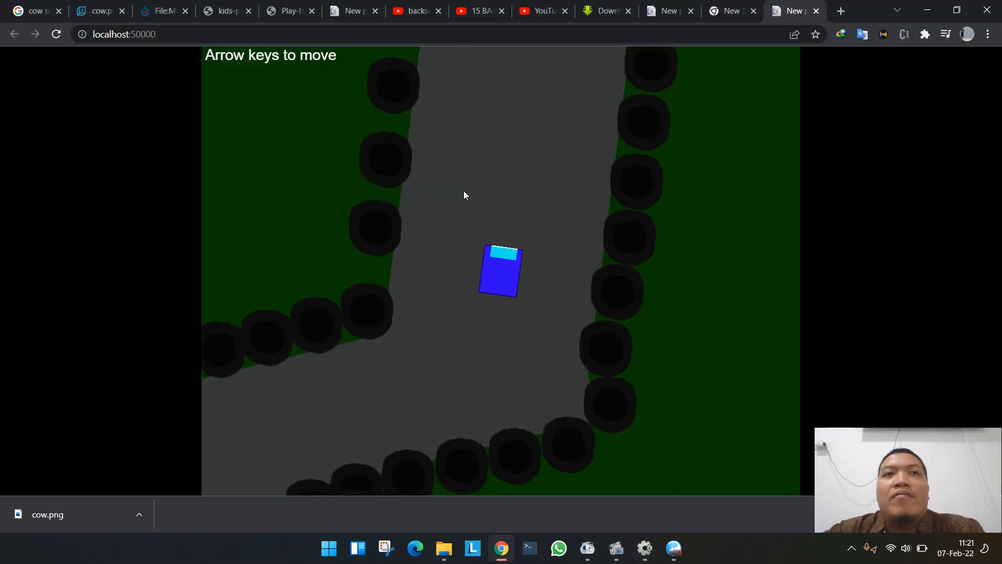
key(Up)
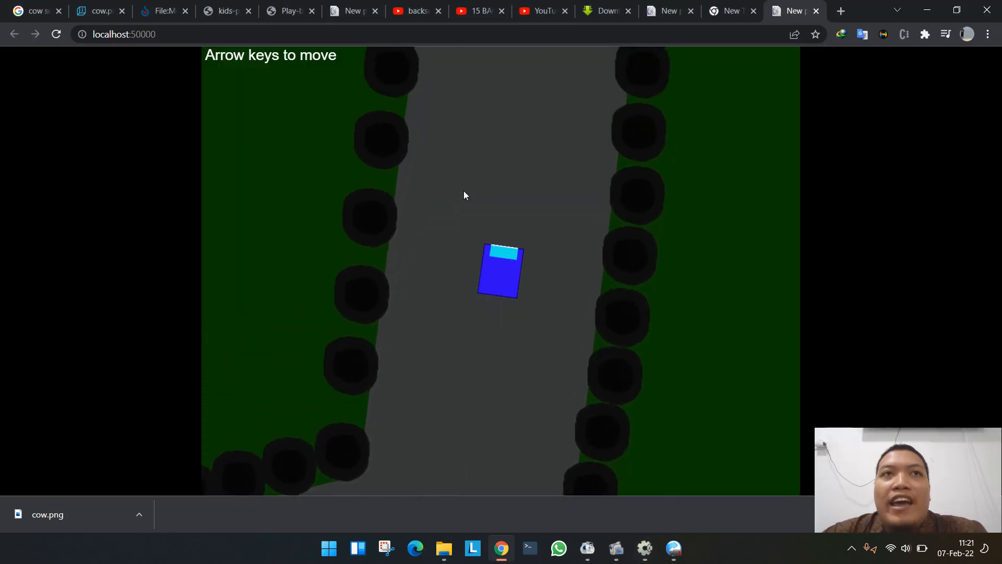
key(Left)
key(Right)
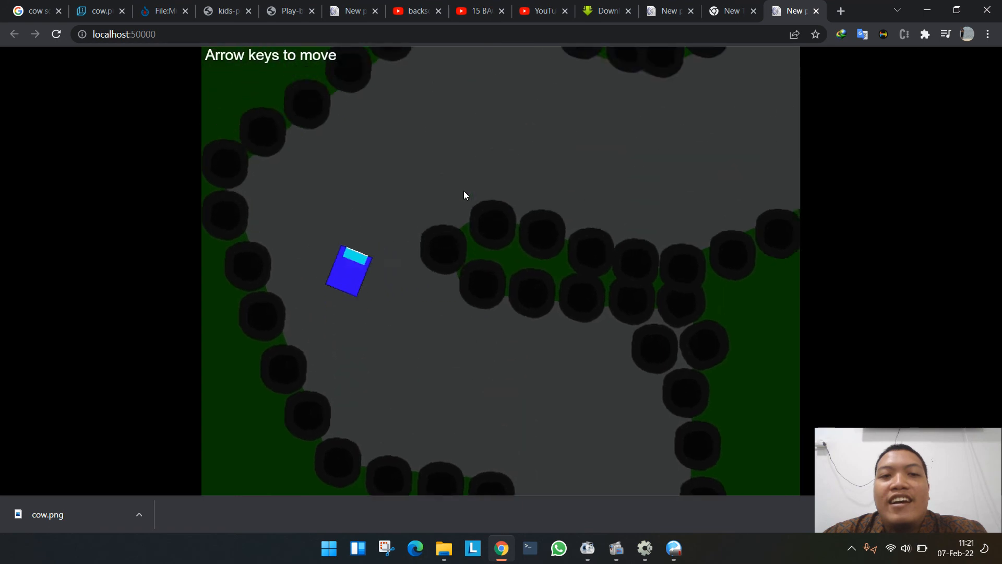
key(Left)
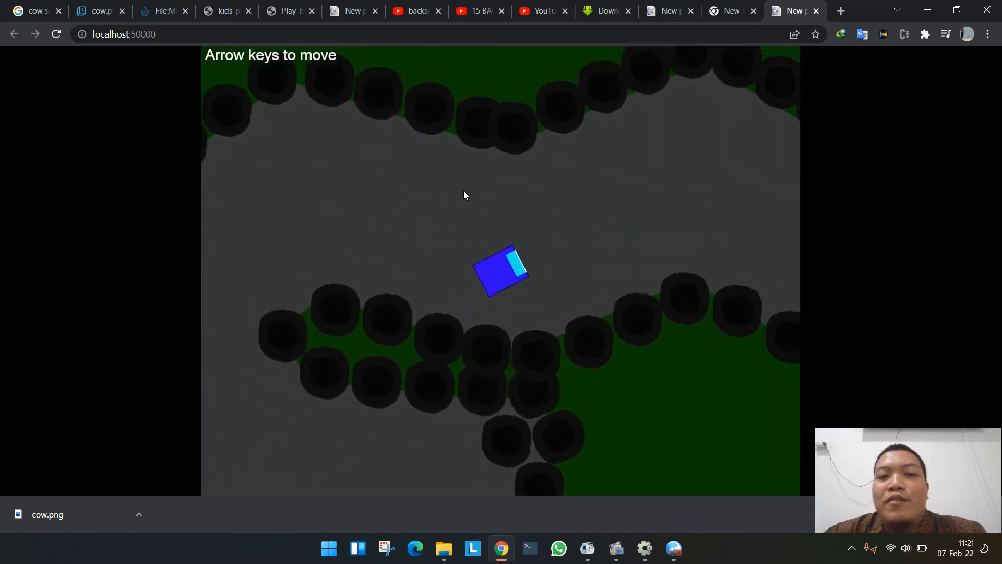
key(Right)
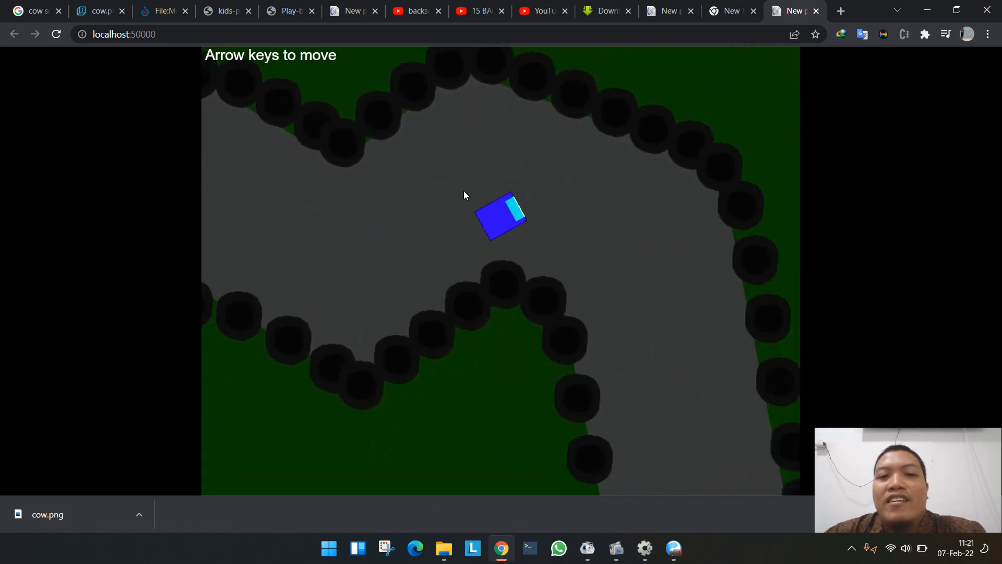
key(Right)
key(Left)
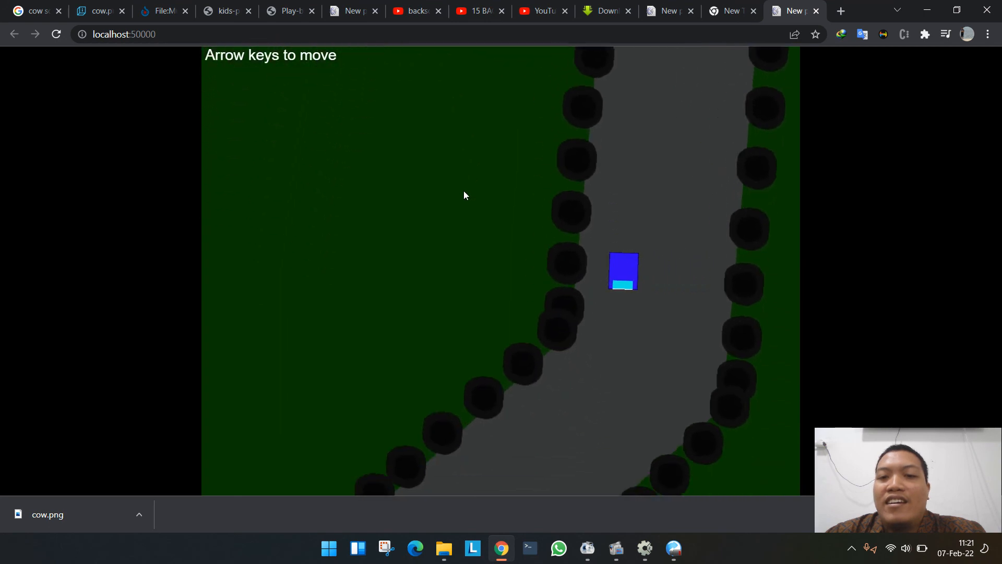
key(Right)
key(Right)
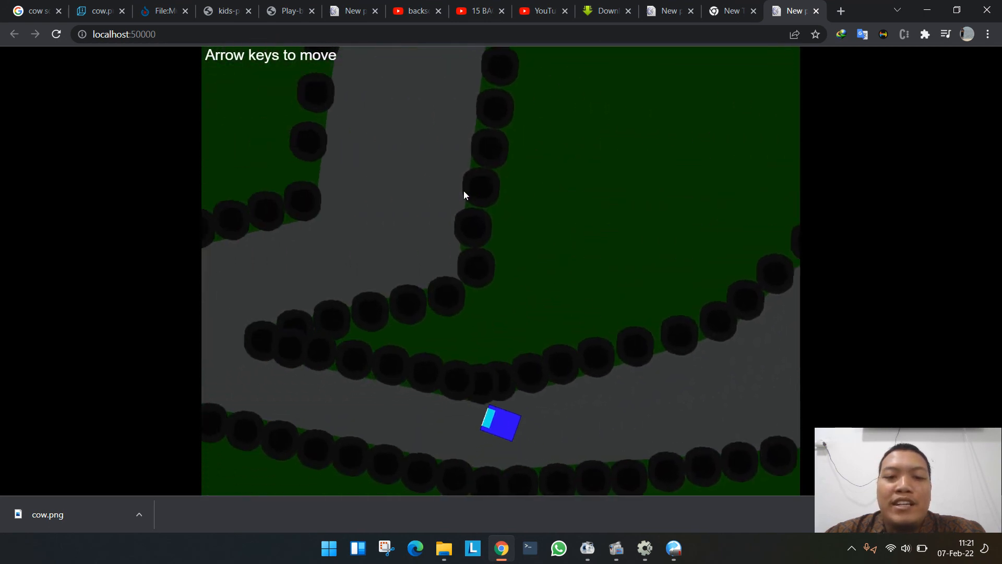
key(Left)
key(Right)
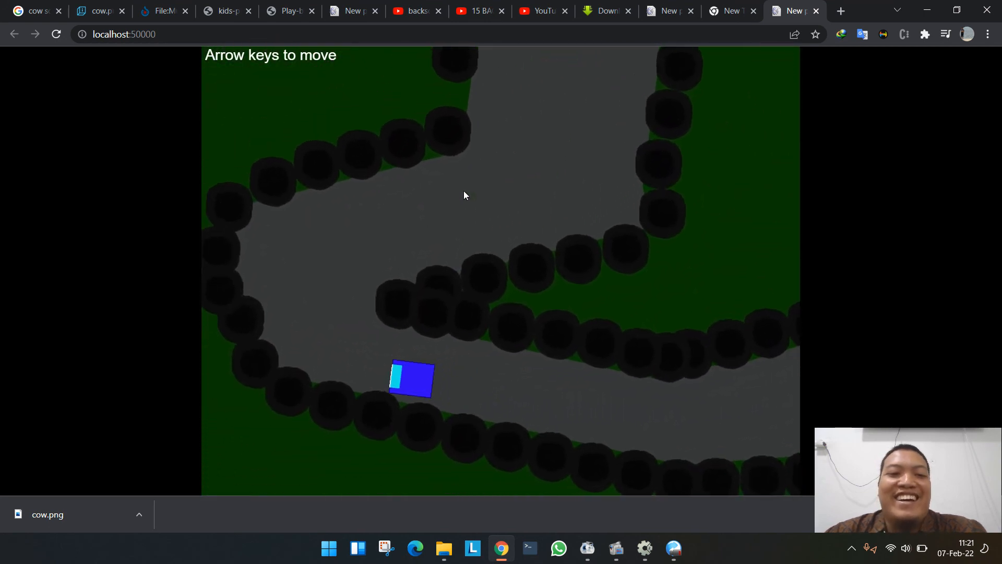
key(Right)
key(Right)
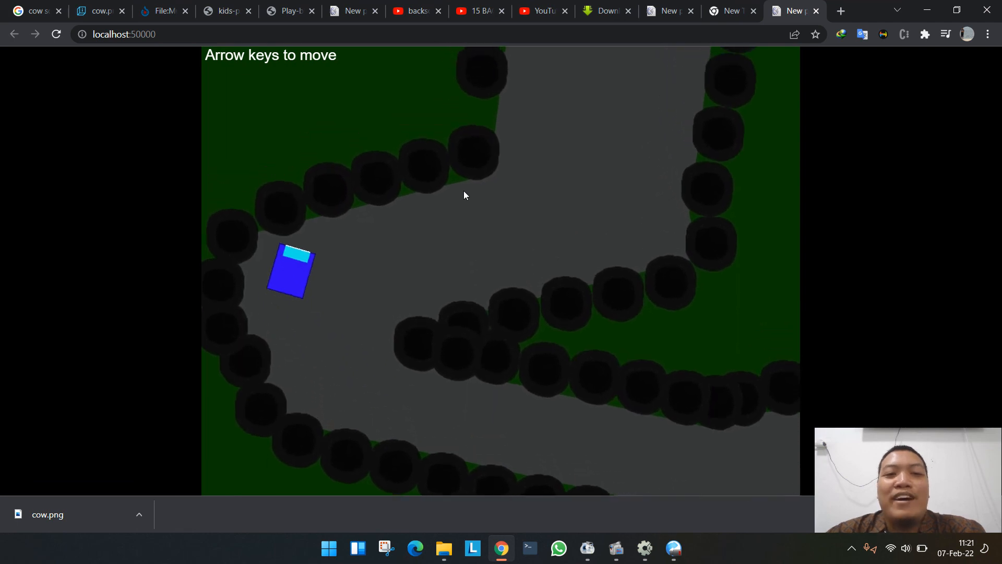
key(Right)
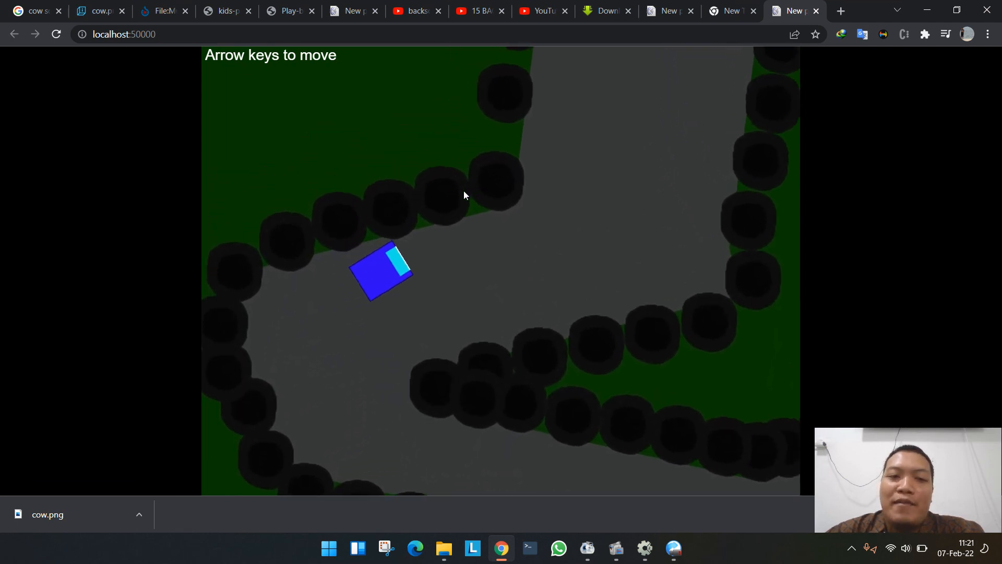
key(Left)
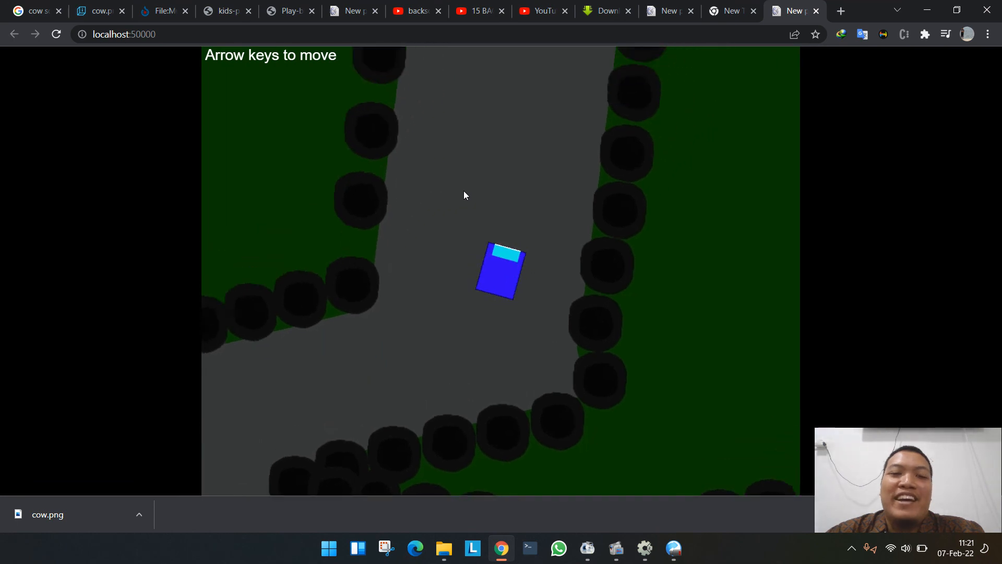
key(Left)
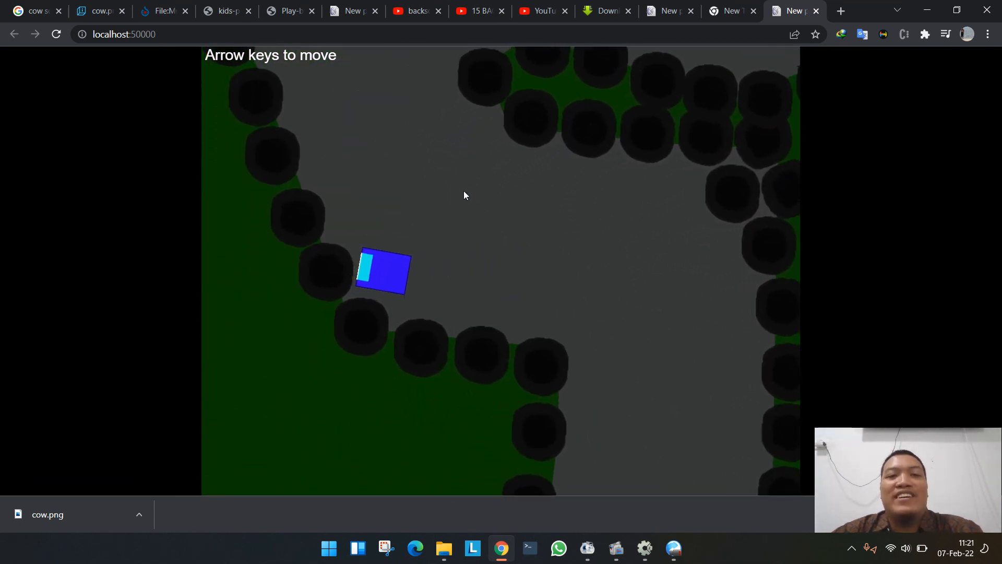
key(Left)
key(Right)
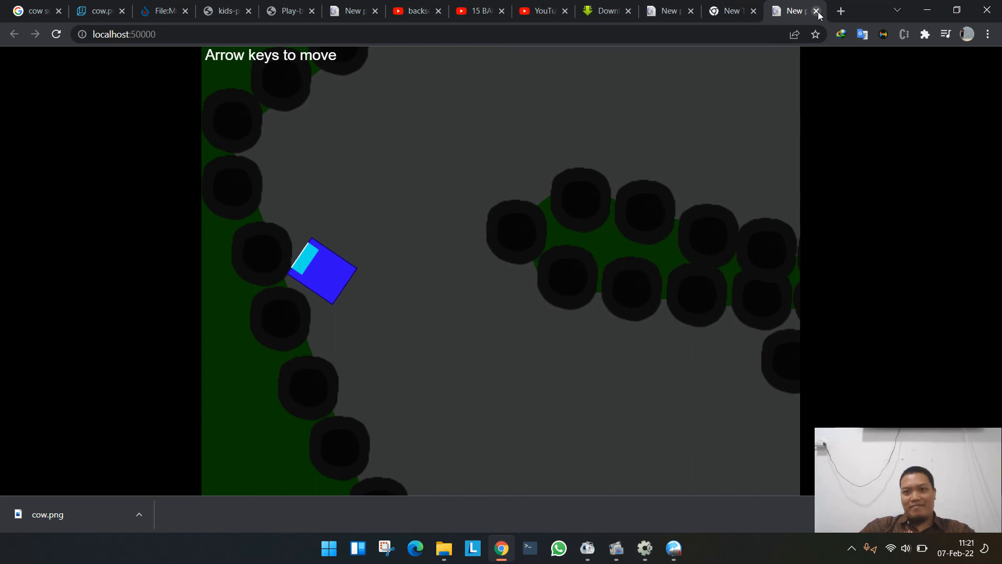
click(816, 12)
- Switch to the AVE video converter window and close it
mouse_move(616, 547)
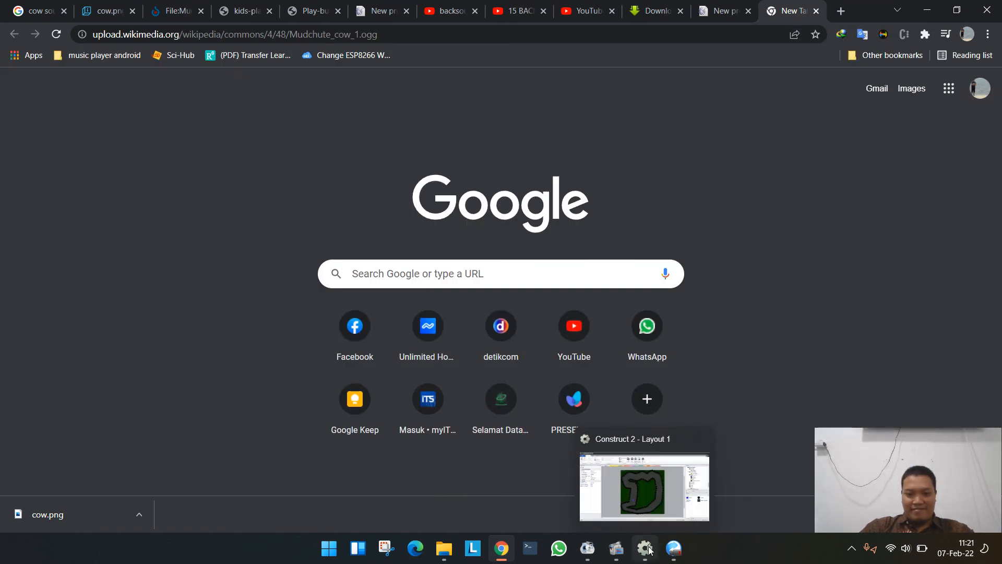
click(673, 549)
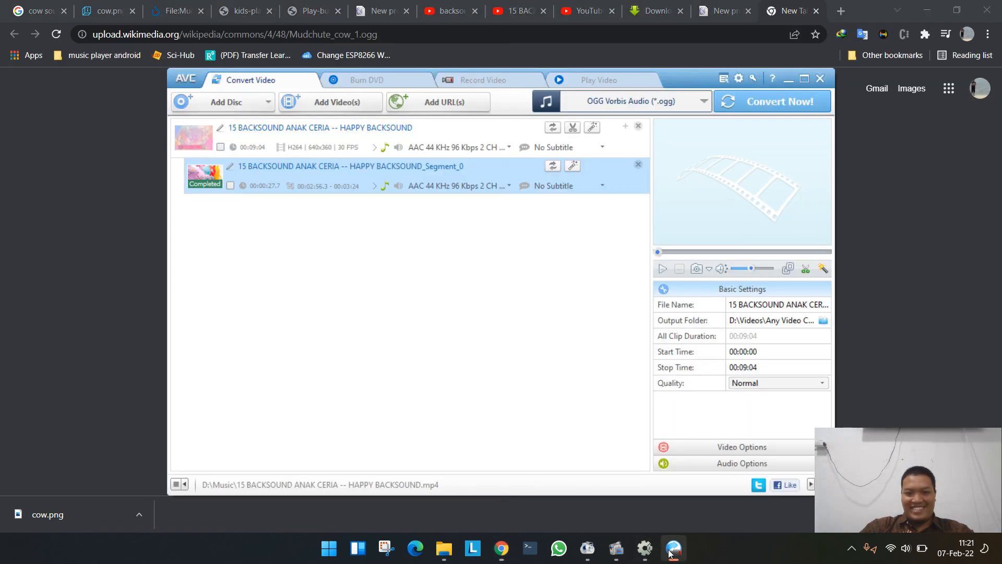
click(821, 78)
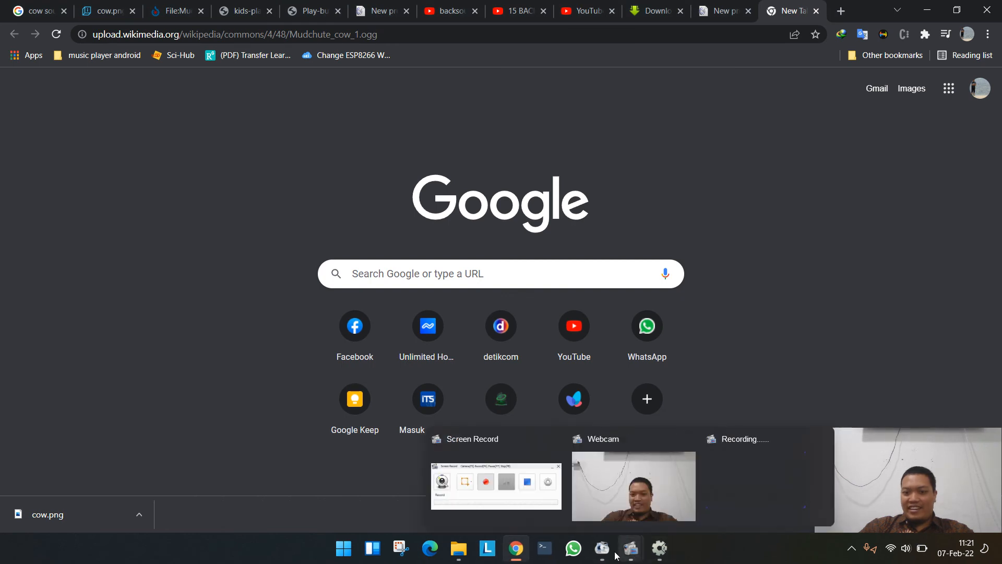
mouse_move(604, 552)
mouse_move(637, 506)
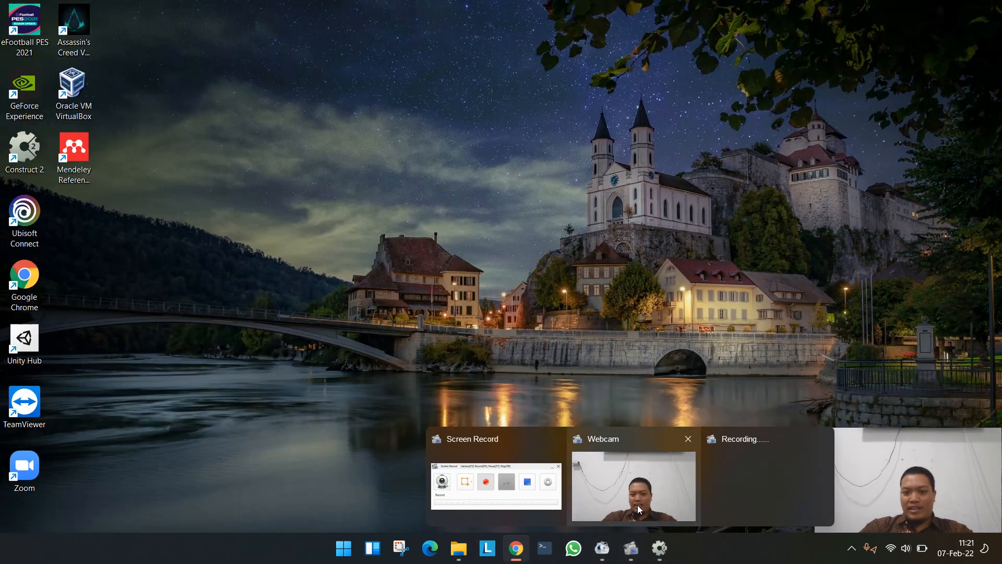
click(485, 491)
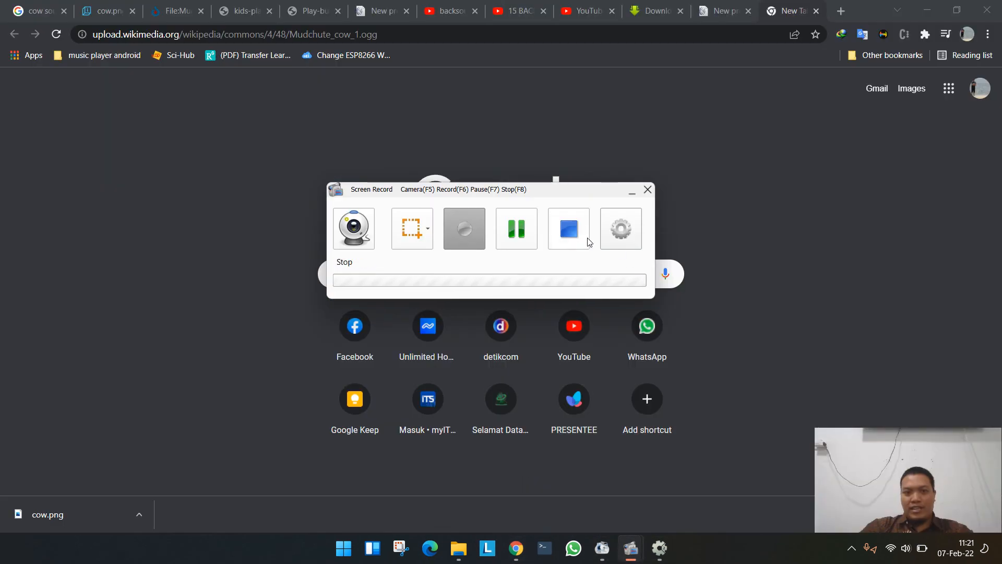